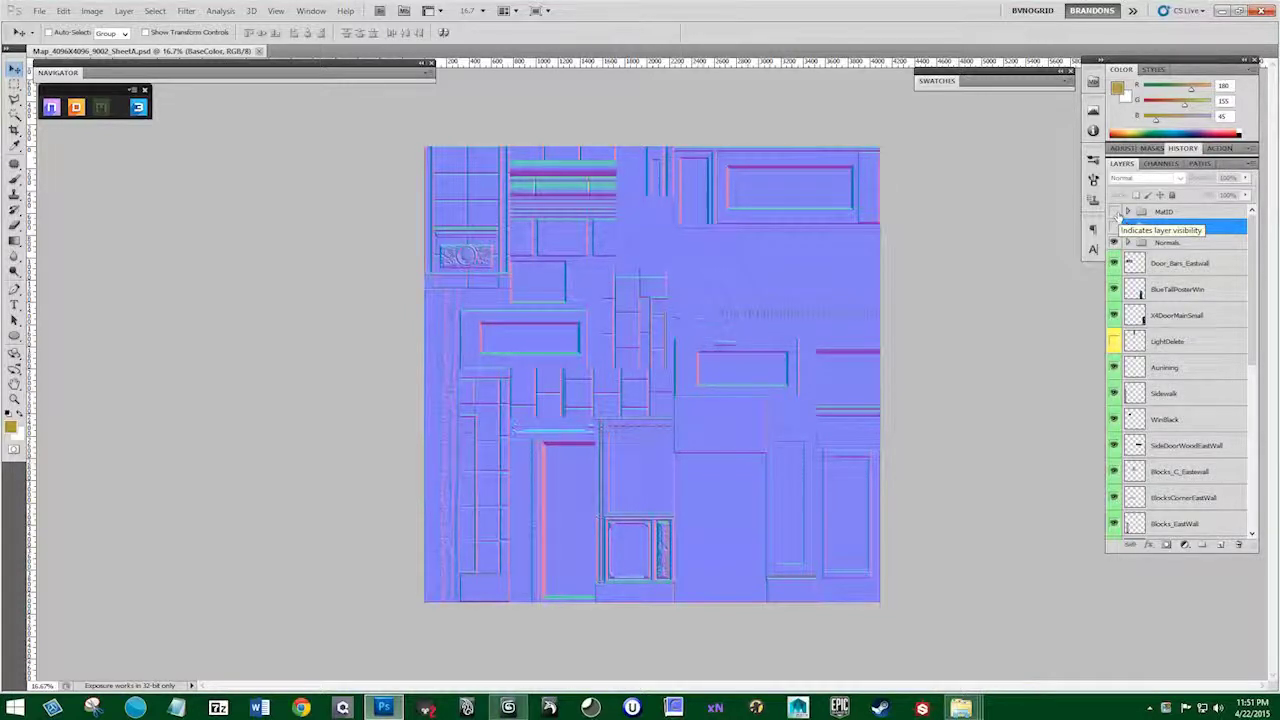
Show the MatID group in place of BaseColor, then expand and select it in the layer list
{"action": "left_click", "coordinate": [1114, 226]}
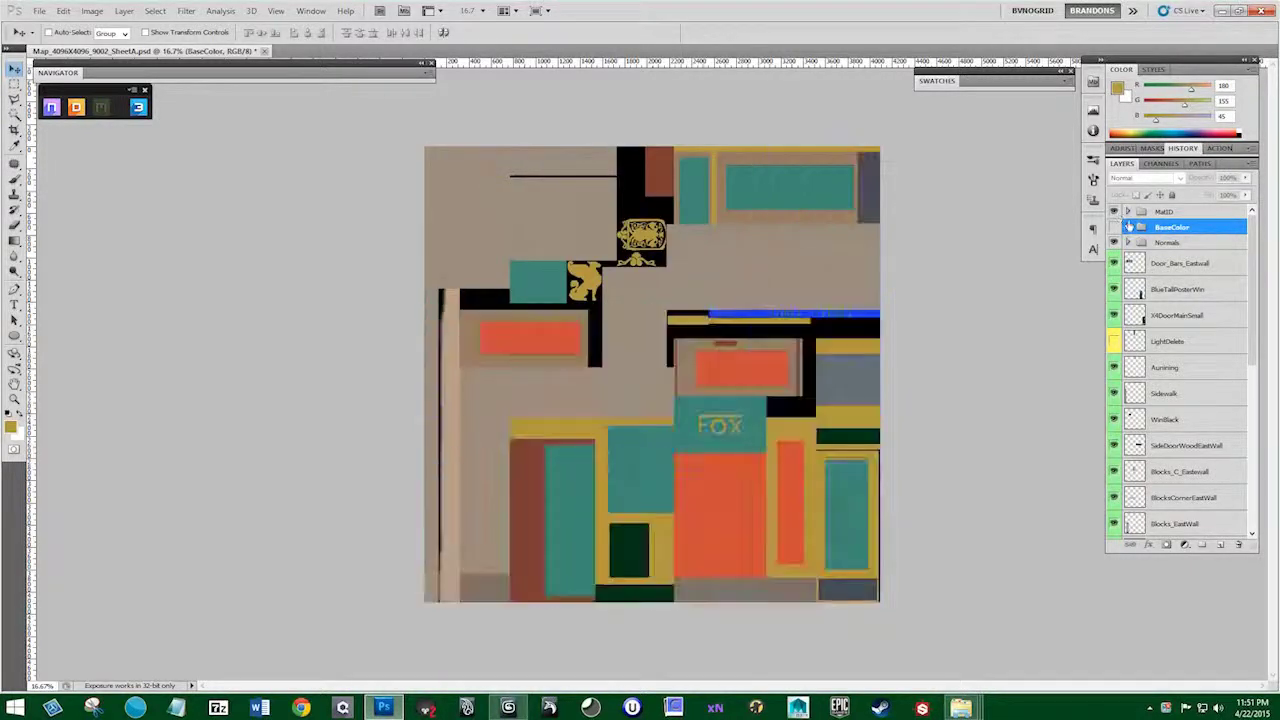
{"action": "left_click", "coordinate": [1128, 211]}
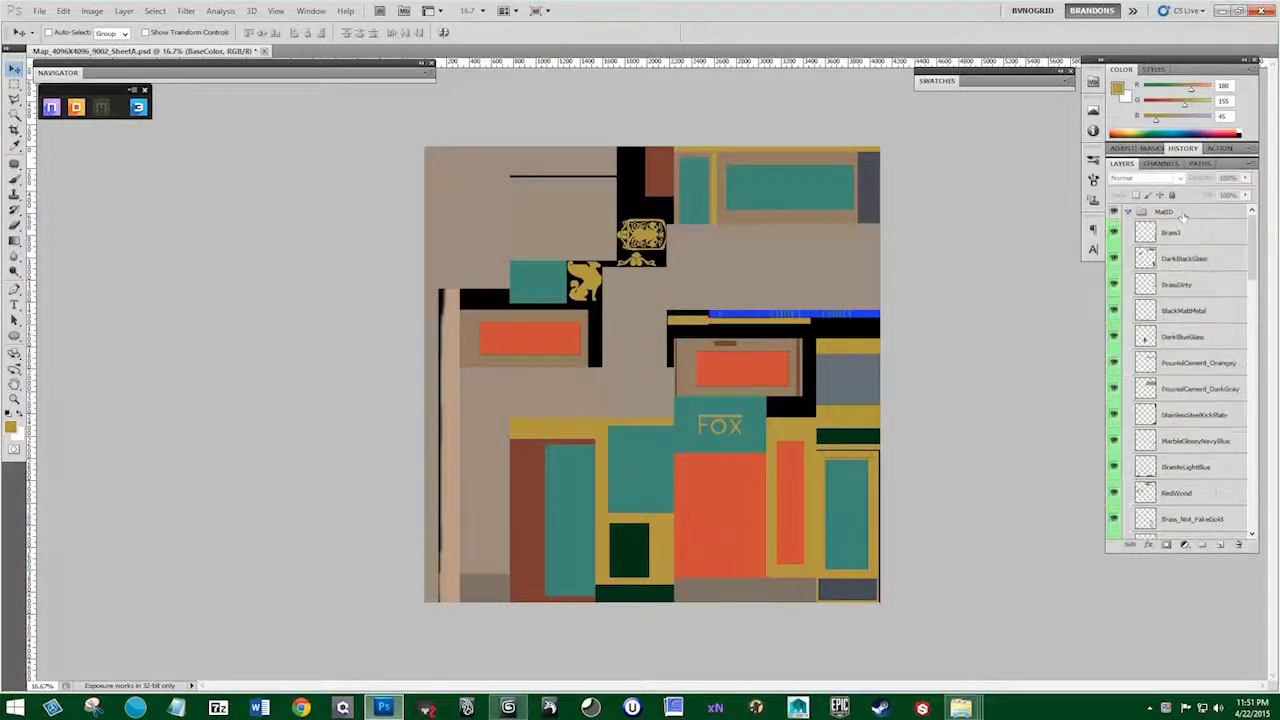
{"action": "left_click", "coordinate": [1160, 211]}
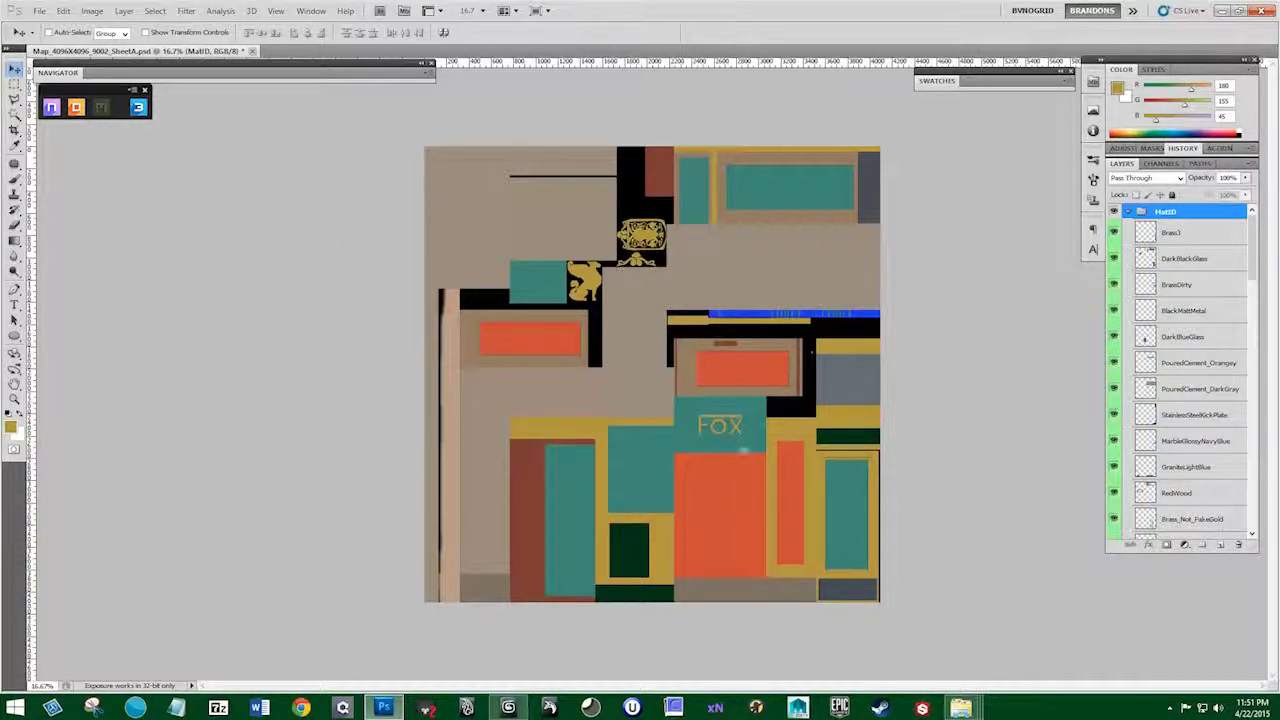
Expand the colour swatches and browse the named material swatches, choosing Painted Metal as the foreground colour
{"action": "left_click", "coordinate": [949, 84]}
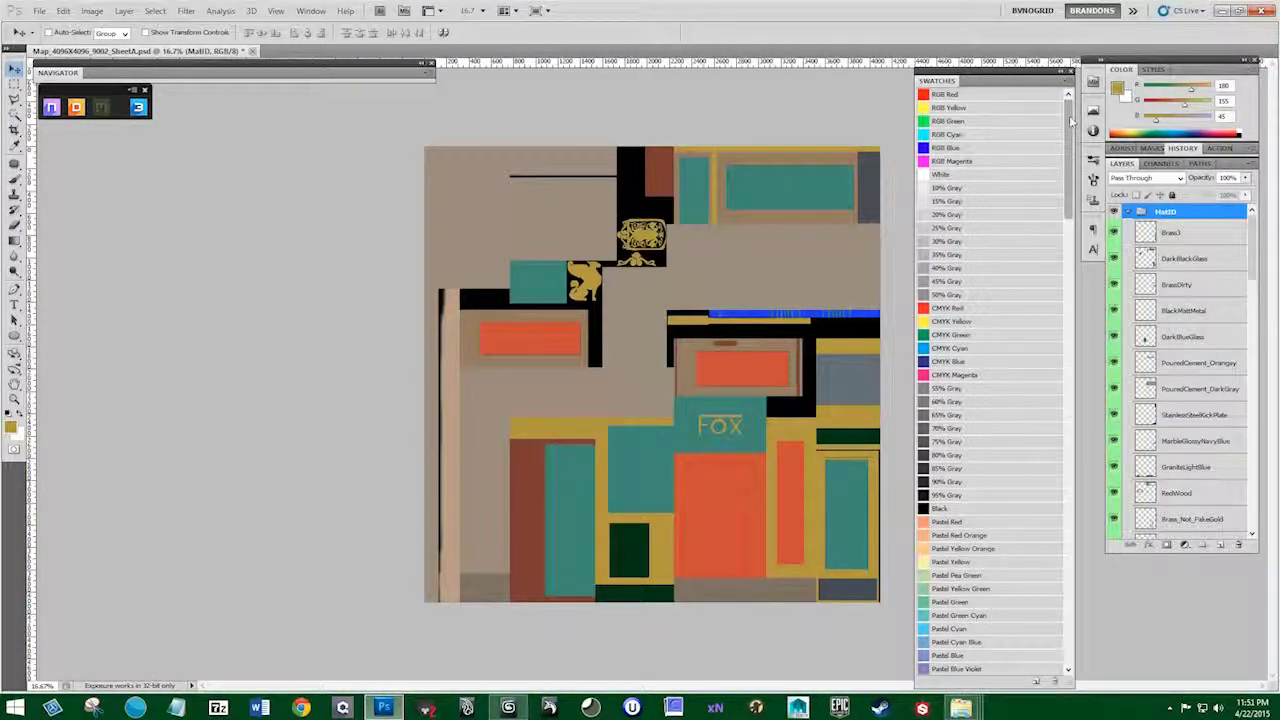
{"action": "left_click_drag", "start_coordinate": [1070, 120], "coordinate": [1062, 515]}
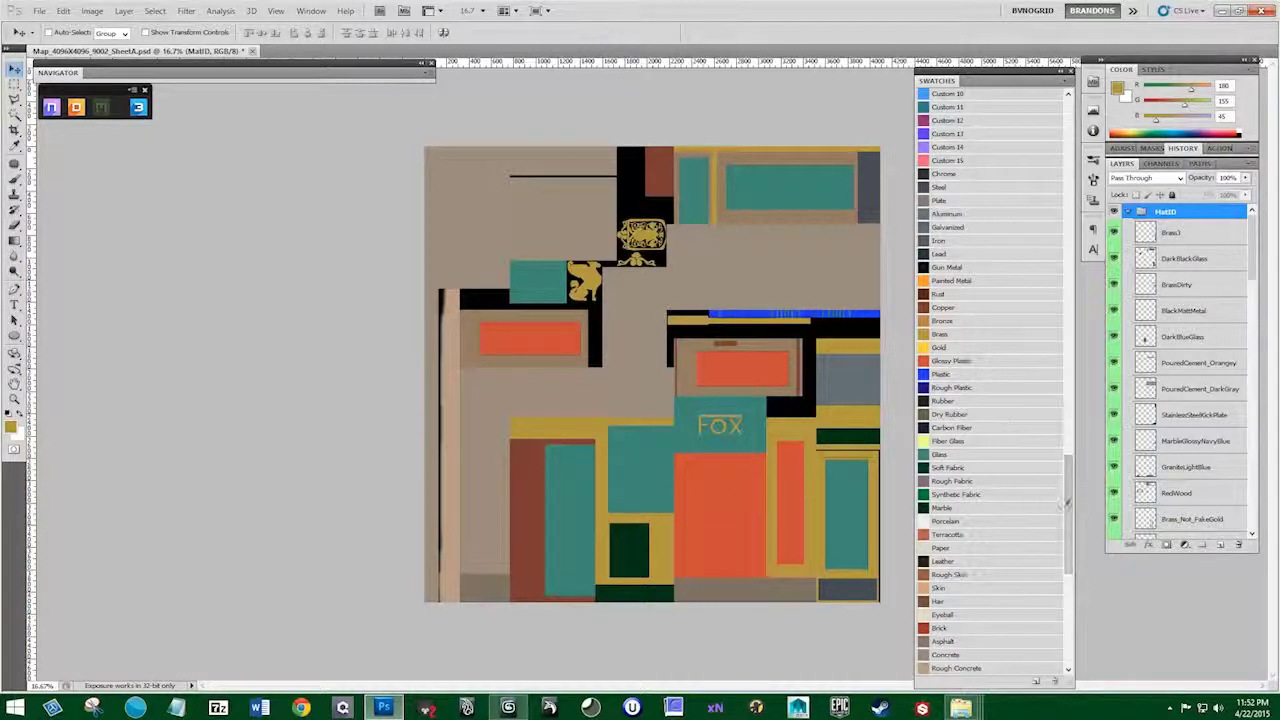
{"action": "left_click_drag", "start_coordinate": [1067, 503], "coordinate": [1003, 572]}
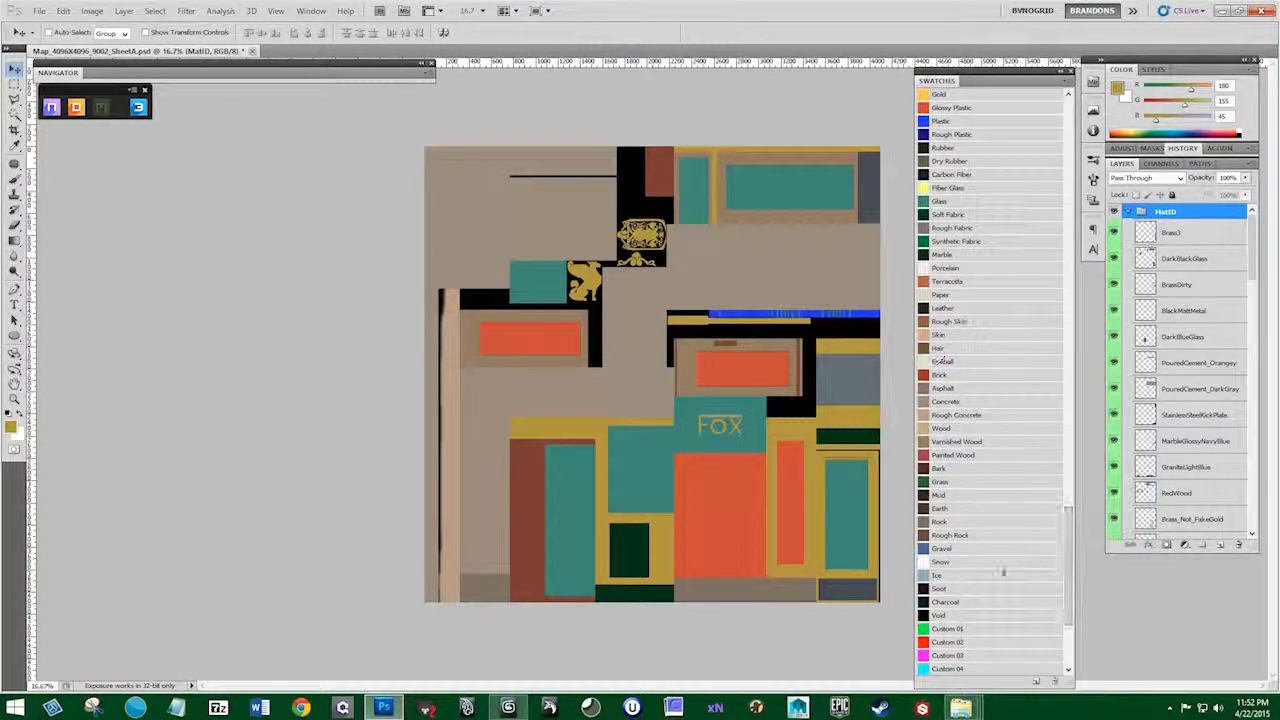
{"action": "left_click_drag", "start_coordinate": [1067, 597], "coordinate": [1046, 561]}
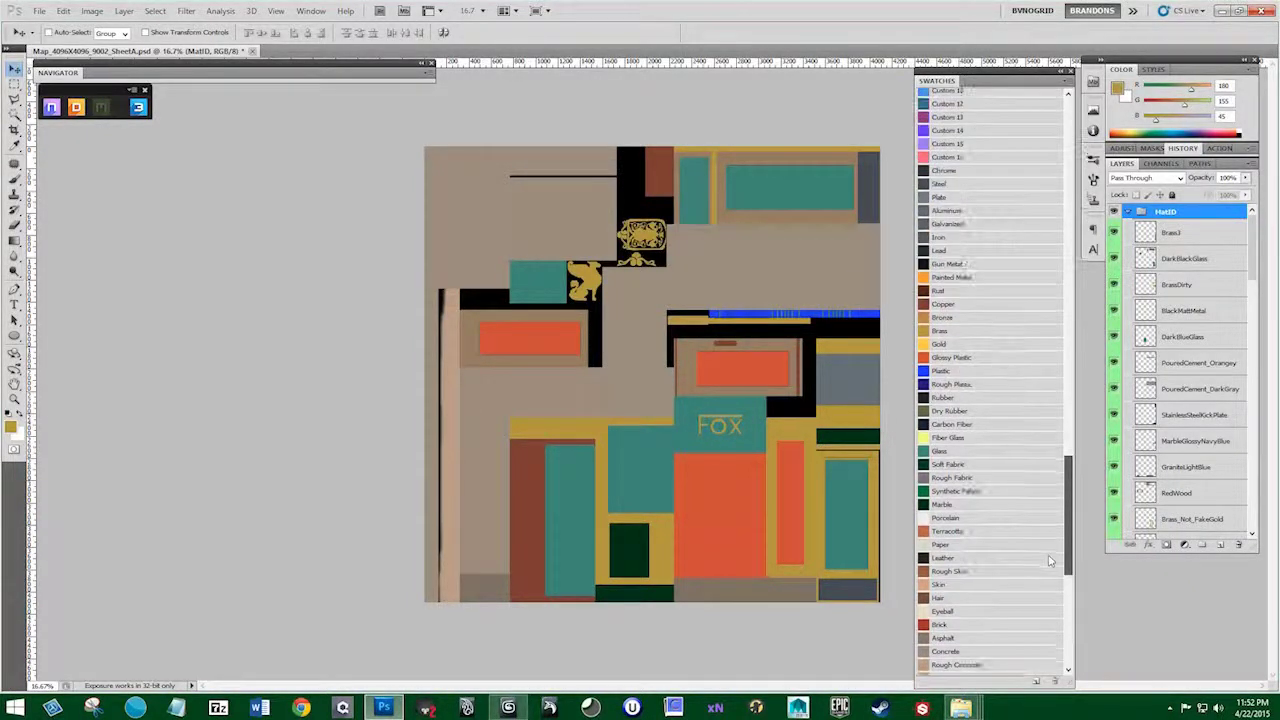
{"action": "left_click", "coordinate": [930, 276]}
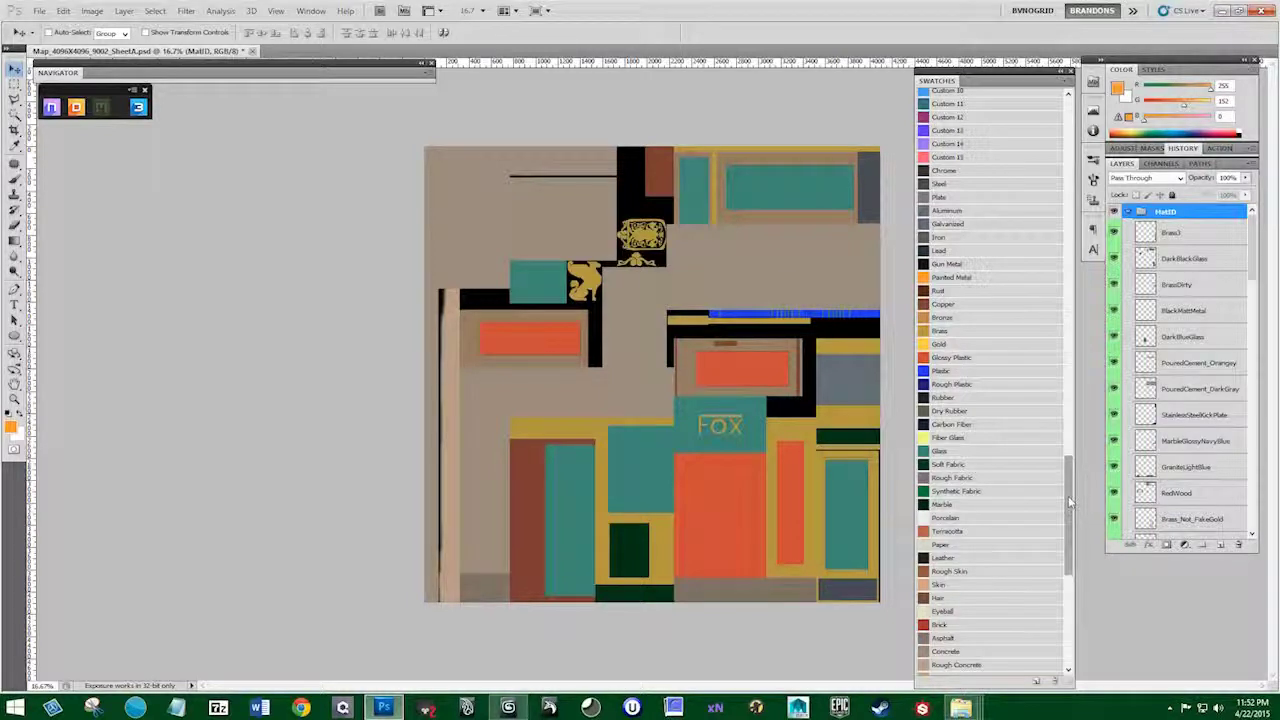
{"action": "mouse_move", "coordinate": [1069, 503]}
{"action": "left_mouse_down"}
{"action": "mouse_move", "coordinate": [1065, 580]}
{"action": "mouse_move", "coordinate": [1066, 494]}
{"action": "left_mouse_up"}
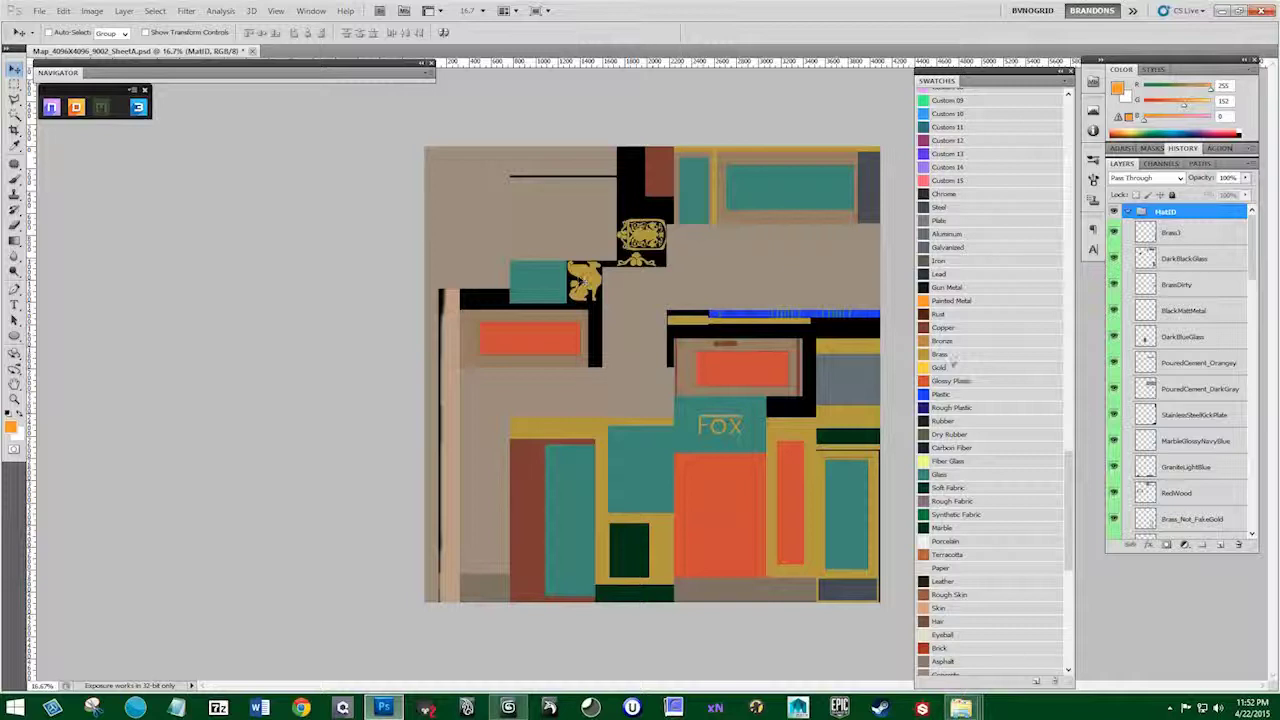
{"action": "scroll", "coordinate": [1074, 484], "scroll_direction": "down", "scroll_amount": 1}
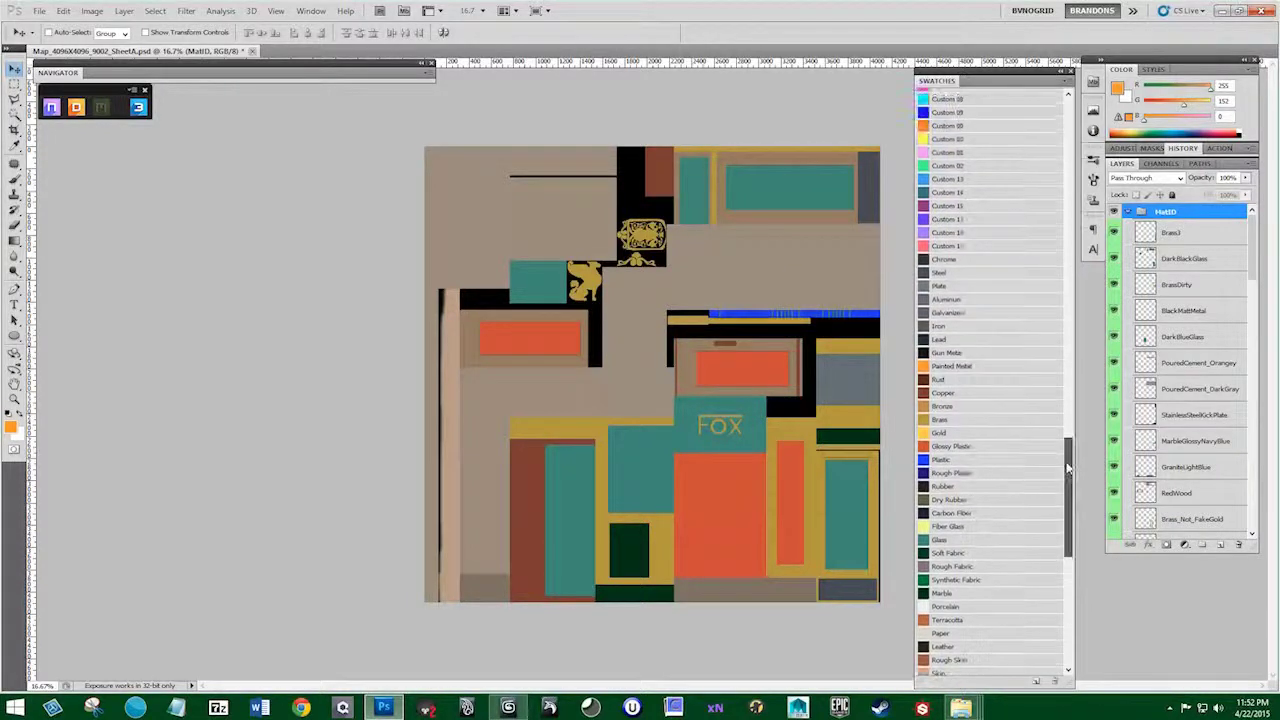
Collapse and hide the MatID group, and make the BaseColor group visible with its layers expanded
{"action": "left_click", "coordinate": [1128, 211]}
{"action": "left_click", "coordinate": [1113, 211]}
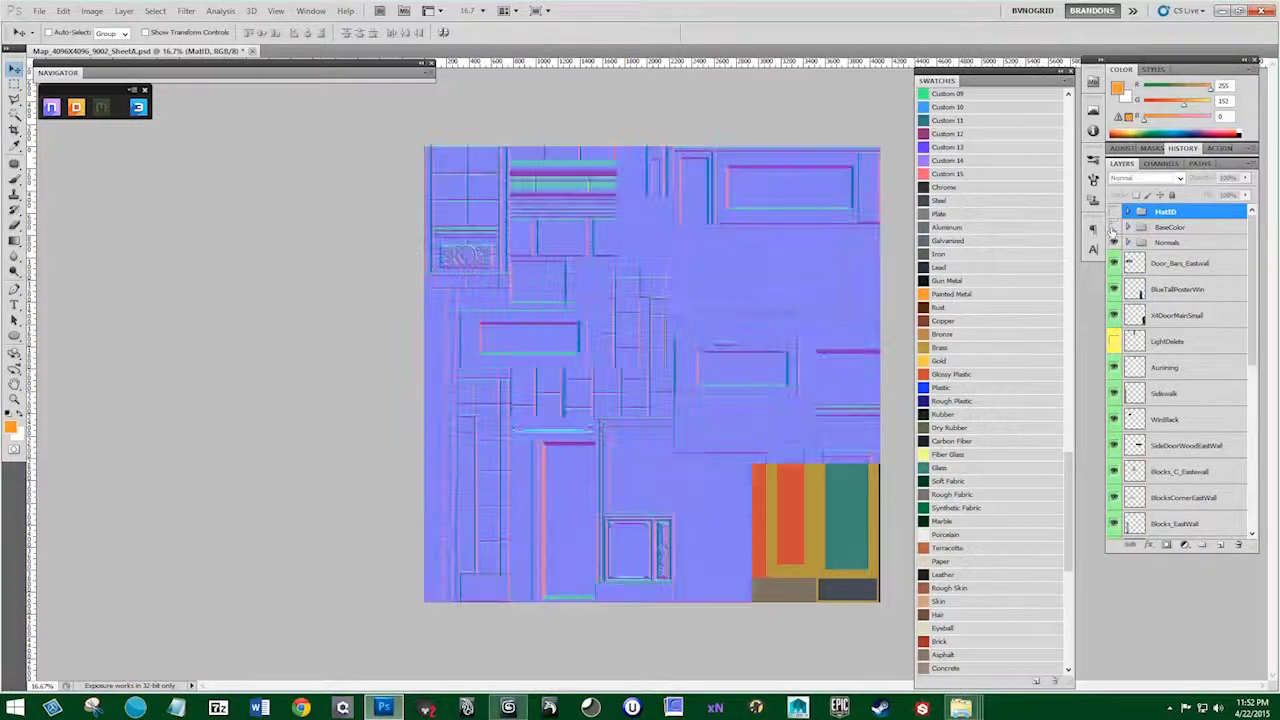
{"action": "left_click", "coordinate": [1113, 227]}
{"action": "left_click", "coordinate": [1128, 227]}
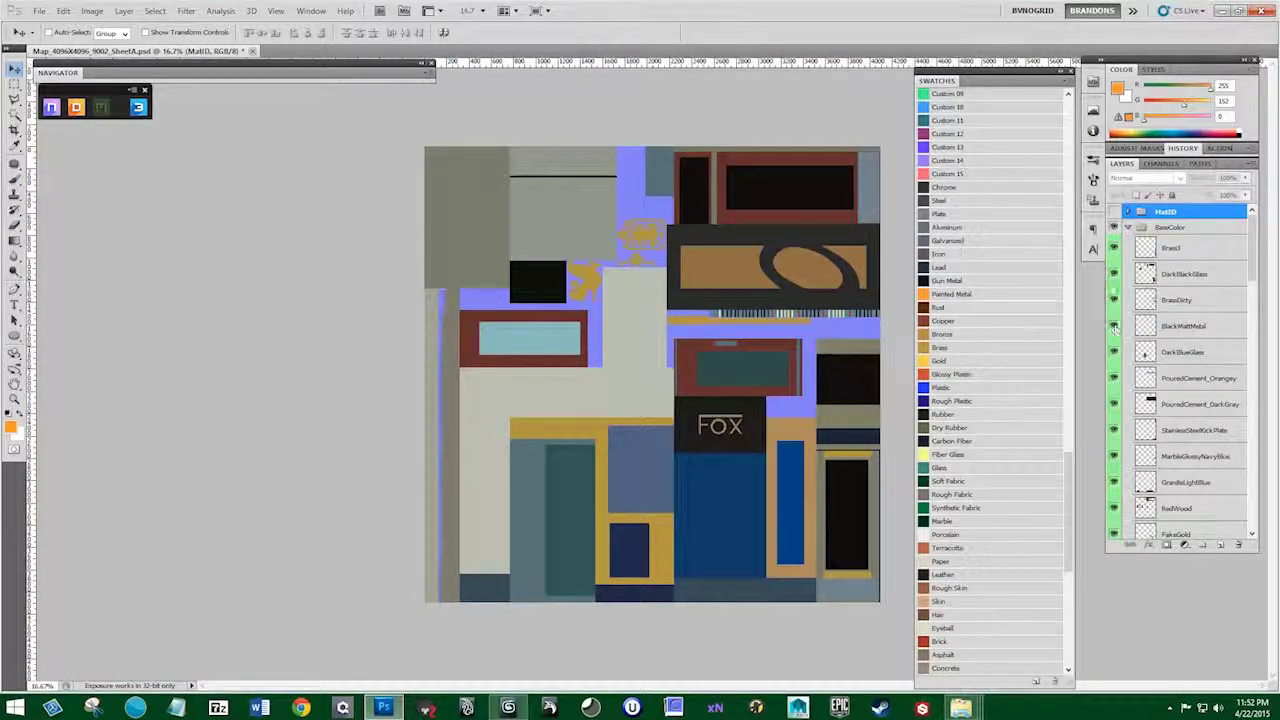
Toggle the DarkBlackGlass layer's visibility to examine which areas of the base colour sheet it covers
{"action": "left_click", "coordinate": [1113, 275]}
{"action": "left_click", "coordinate": [1113, 276]}
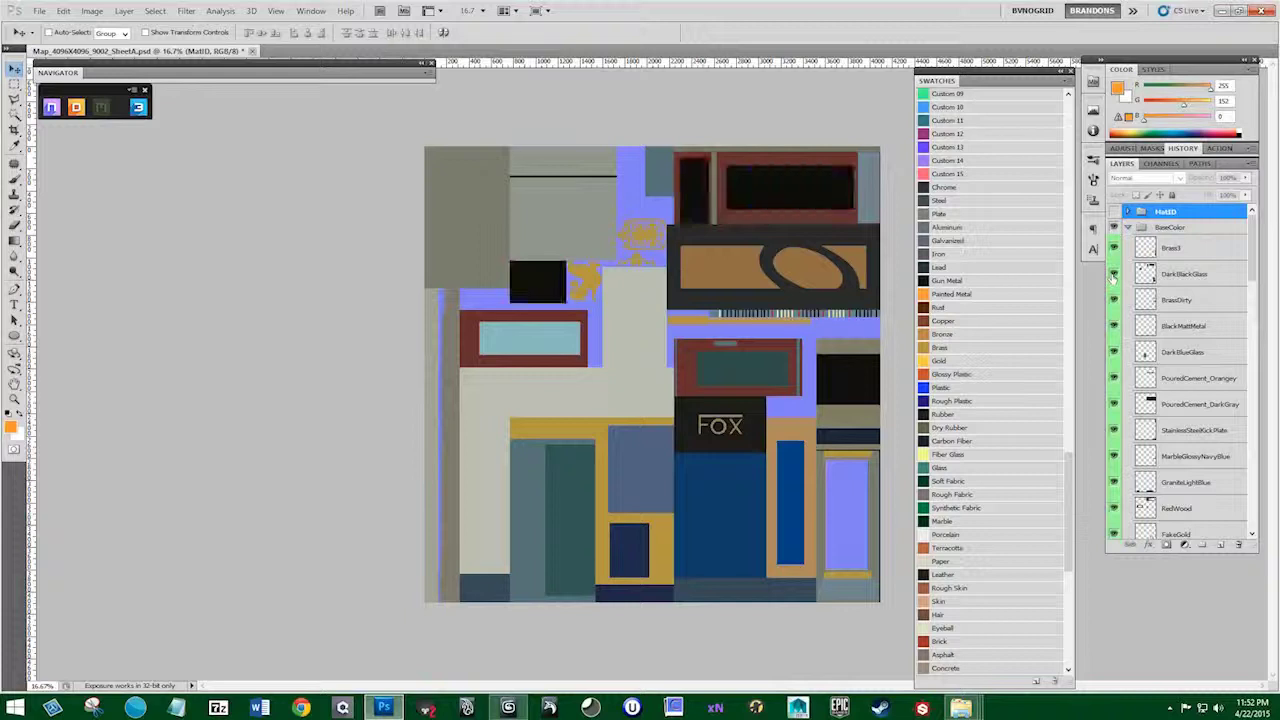
{"action": "left_click", "coordinate": [1113, 275]}
{"action": "left_click", "coordinate": [1113, 275]}
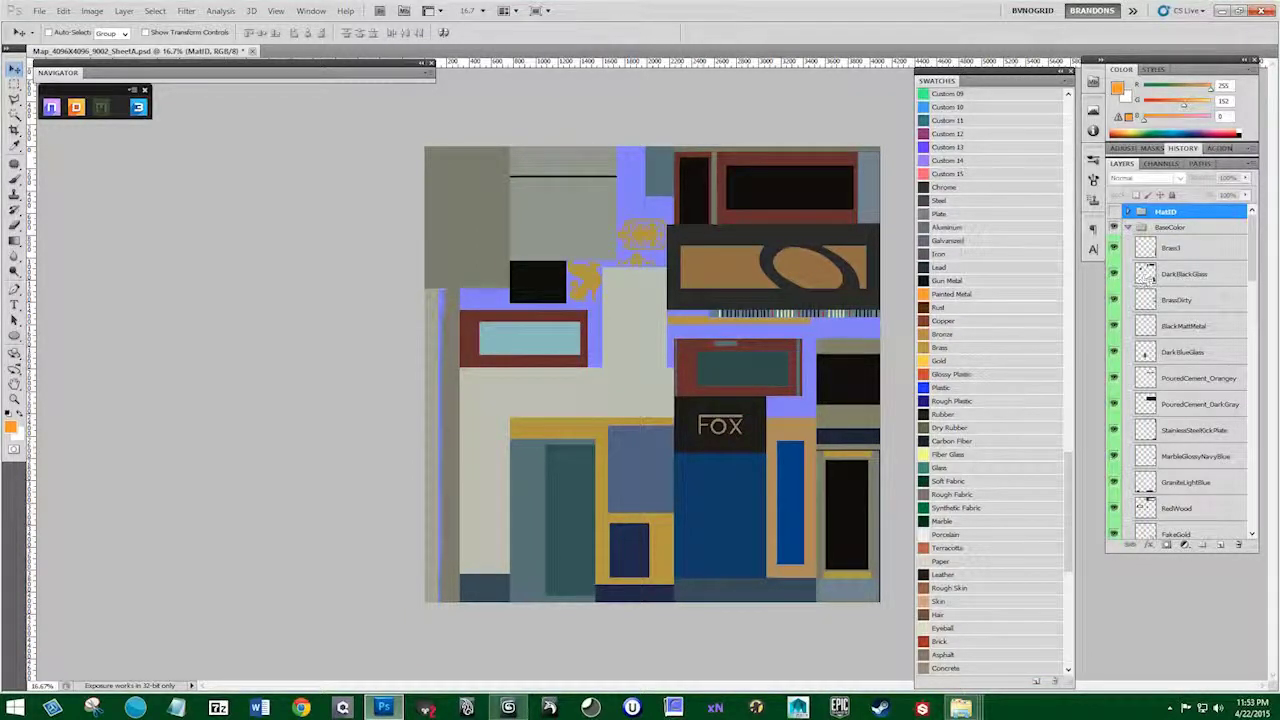
Load the DarkBlackGlass layer's pixels as a selection and set the foreground colour to the Glass swatch
{"action": "left_click", "coordinate": [1147, 276], "text": "ctrl"}
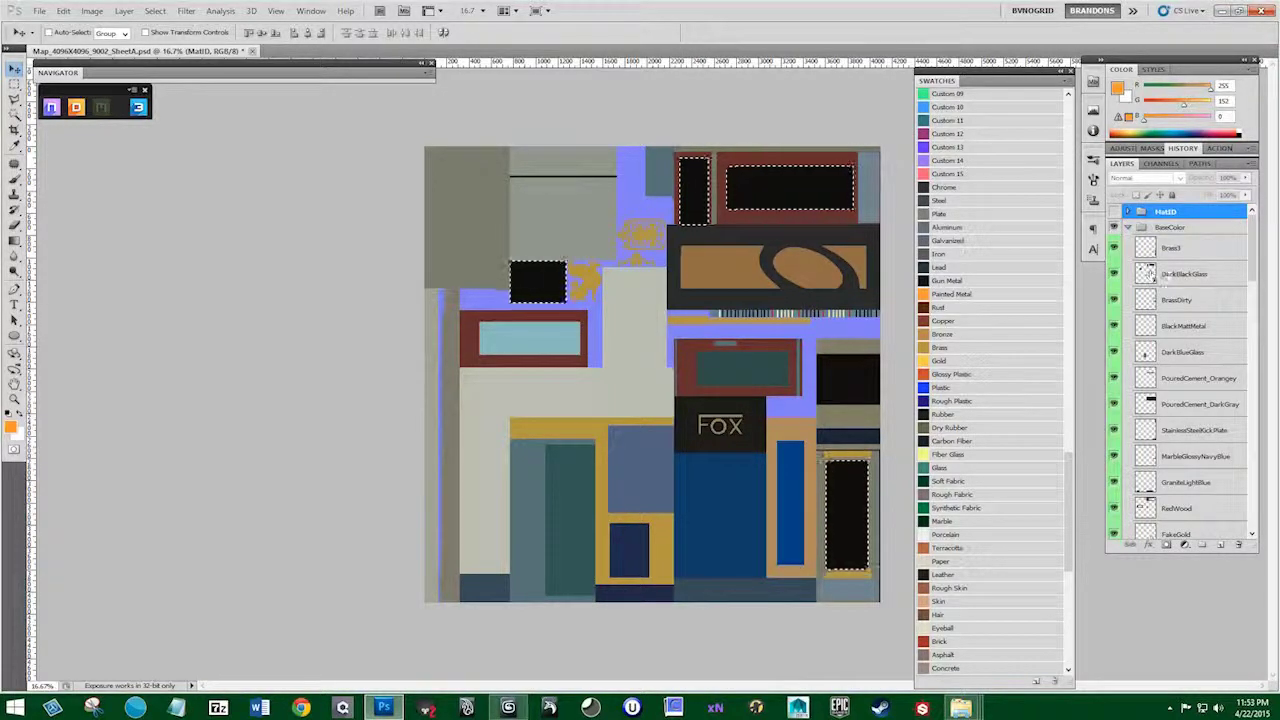
{"action": "left_click", "coordinate": [1160, 274]}
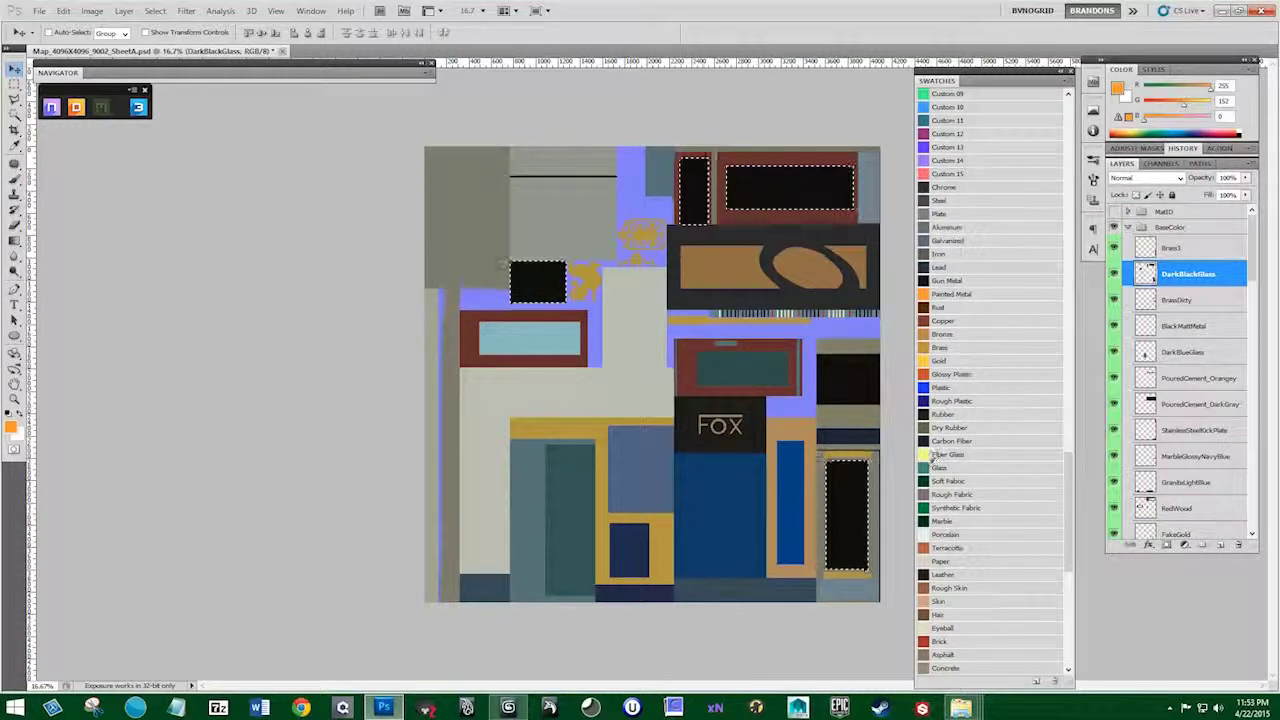
{"action": "left_click", "coordinate": [939, 466]}
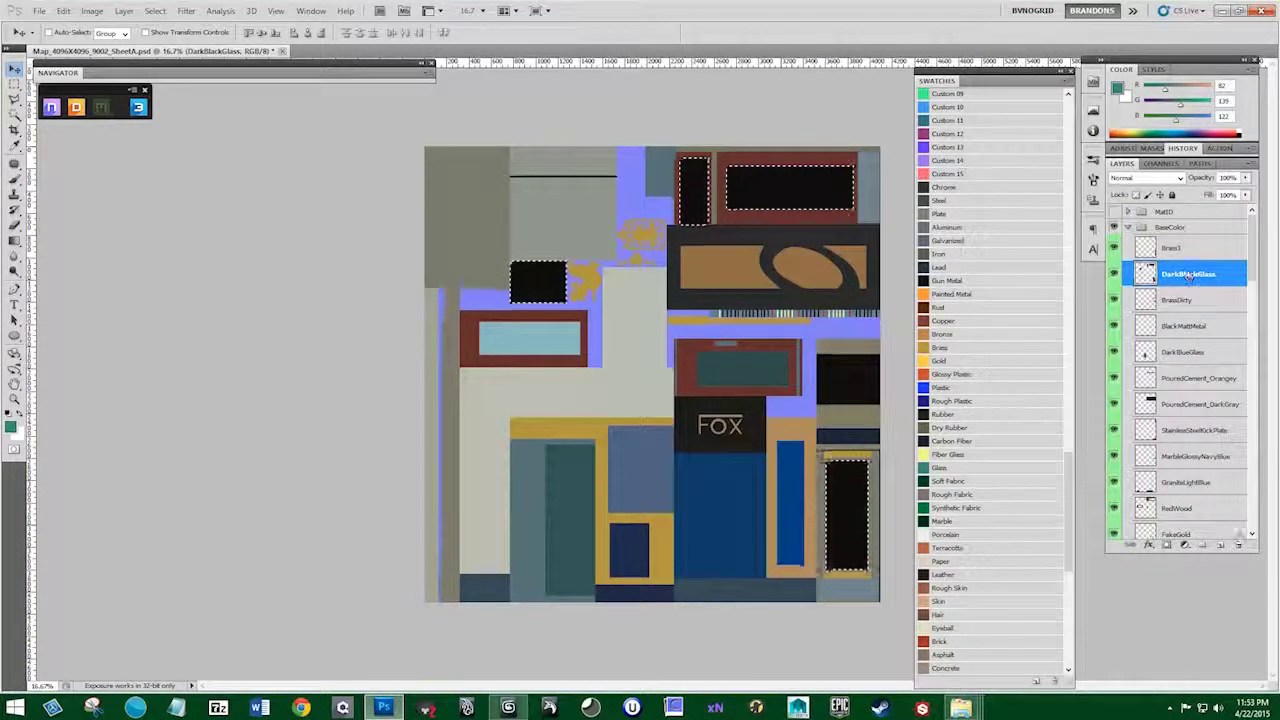
Add a new layer directly above DarkBlackGlass in the BaseColor group and clear the selection
{"action": "left_click", "coordinate": [1222, 545]}
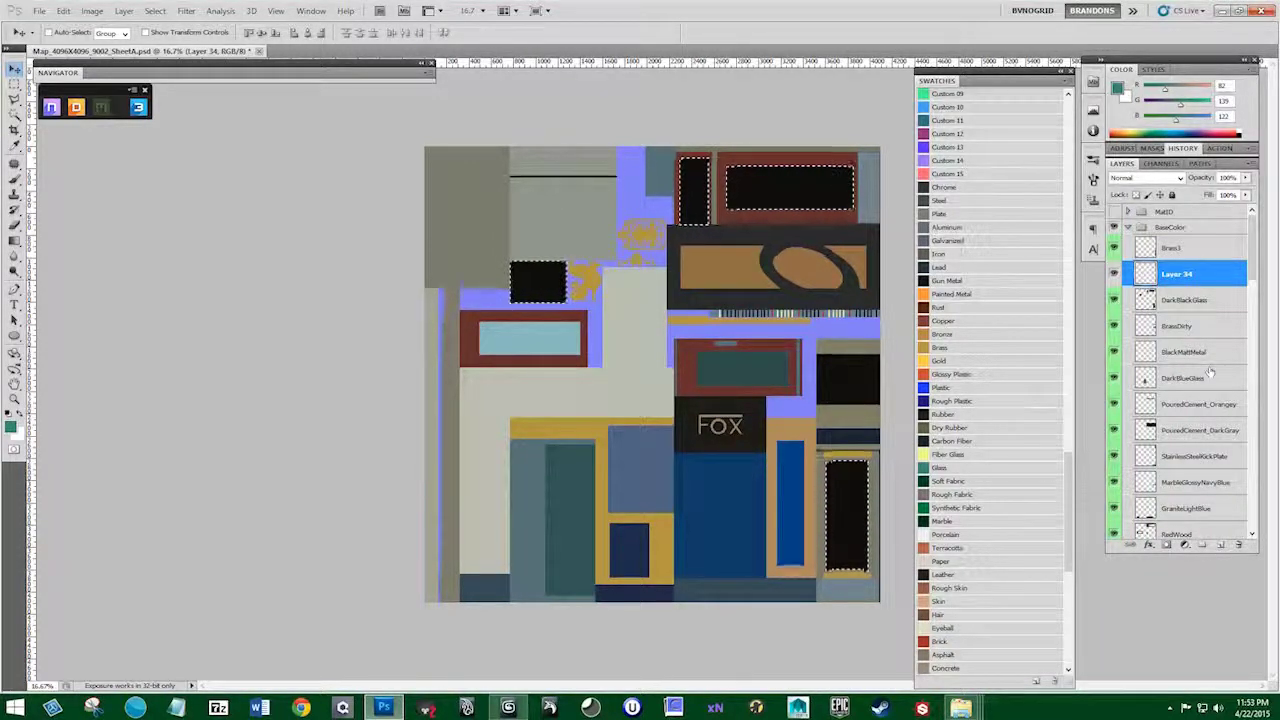
{"action": "key", "text": "alt+BackSpace"}
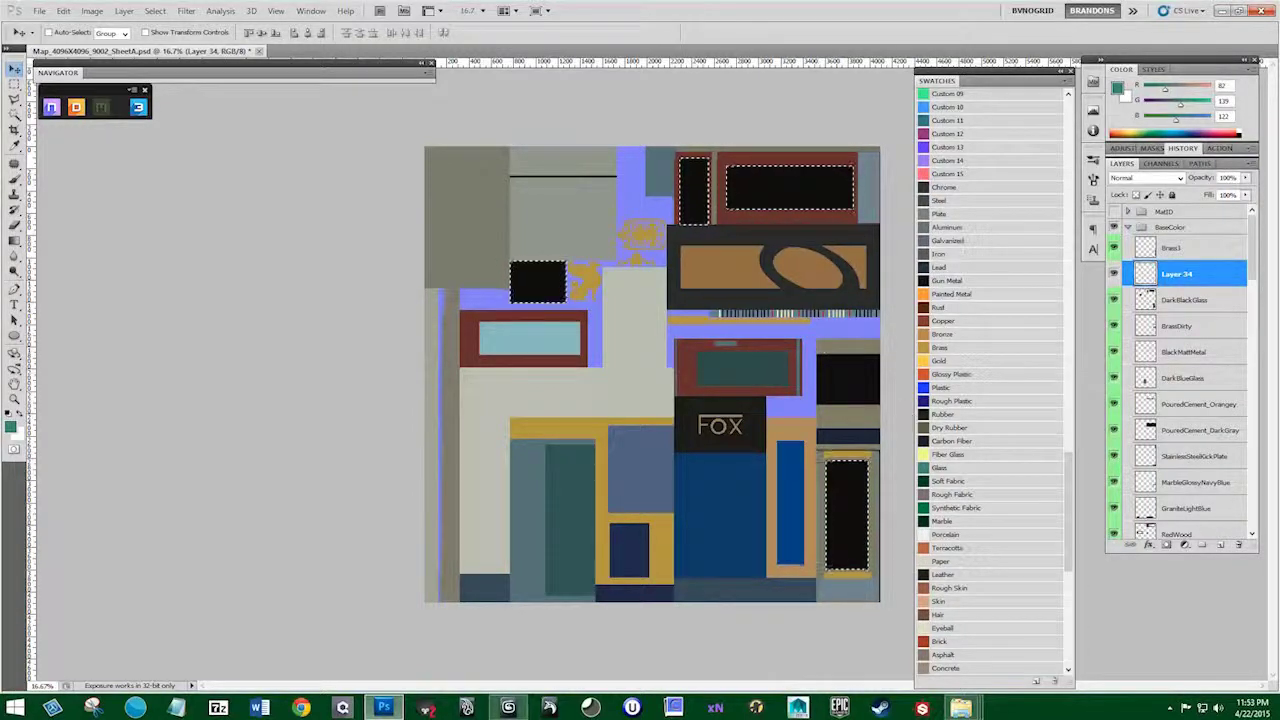
{"action": "key", "text": "ctrl+d"}
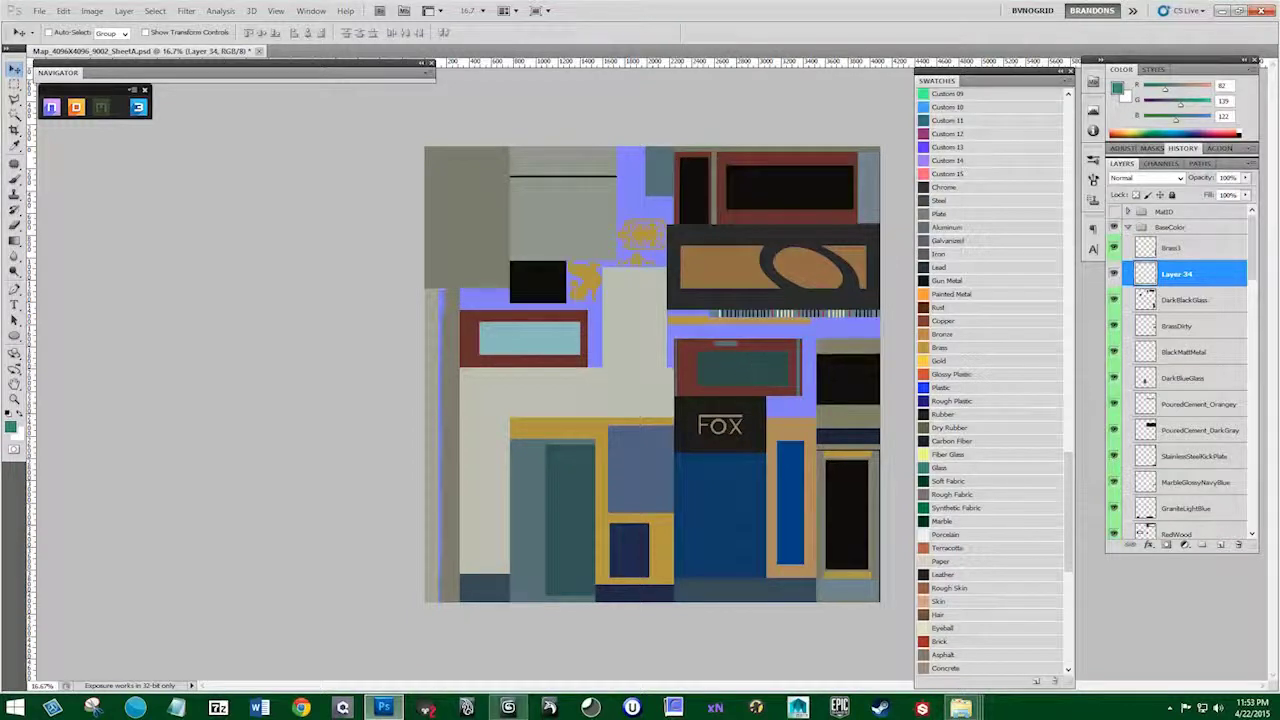
Collapse the BaseColor group, toggle its visibility to compare it with the normal map, and expand it again
{"action": "left_click", "coordinate": [1127, 228]}
{"action": "left_click", "coordinate": [1114, 227]}
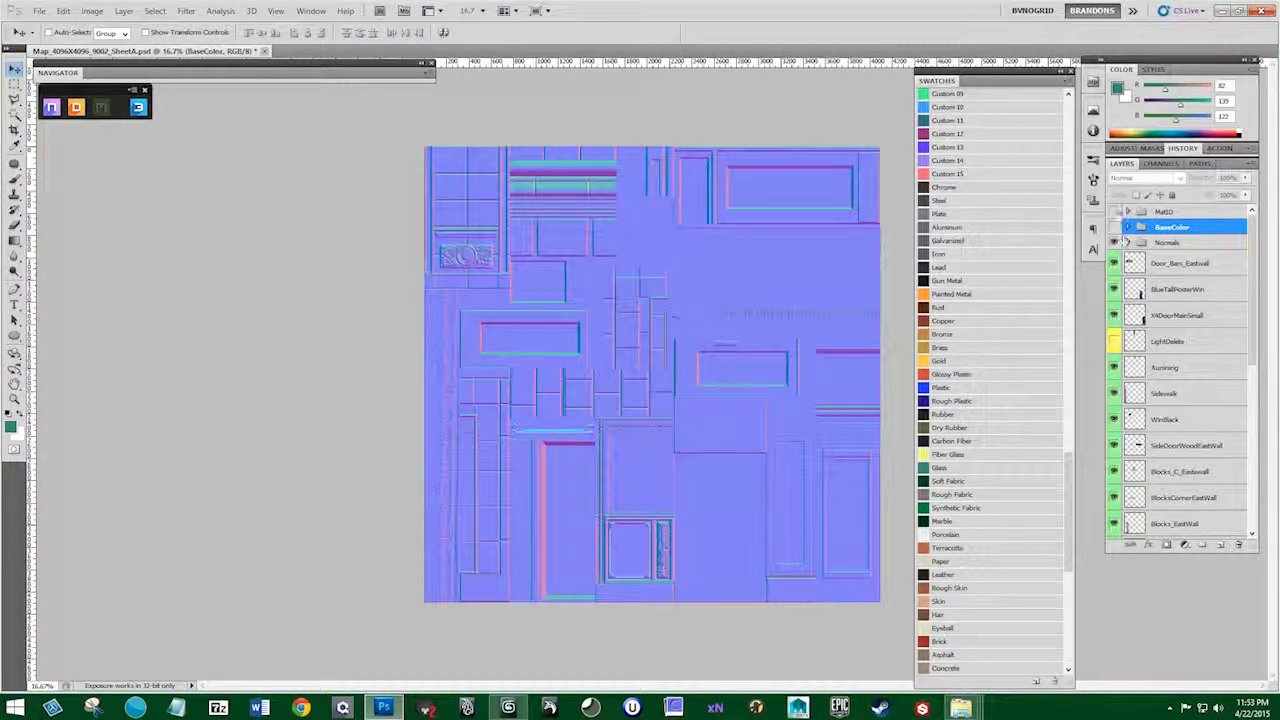
{"action": "left_click", "coordinate": [1114, 227]}
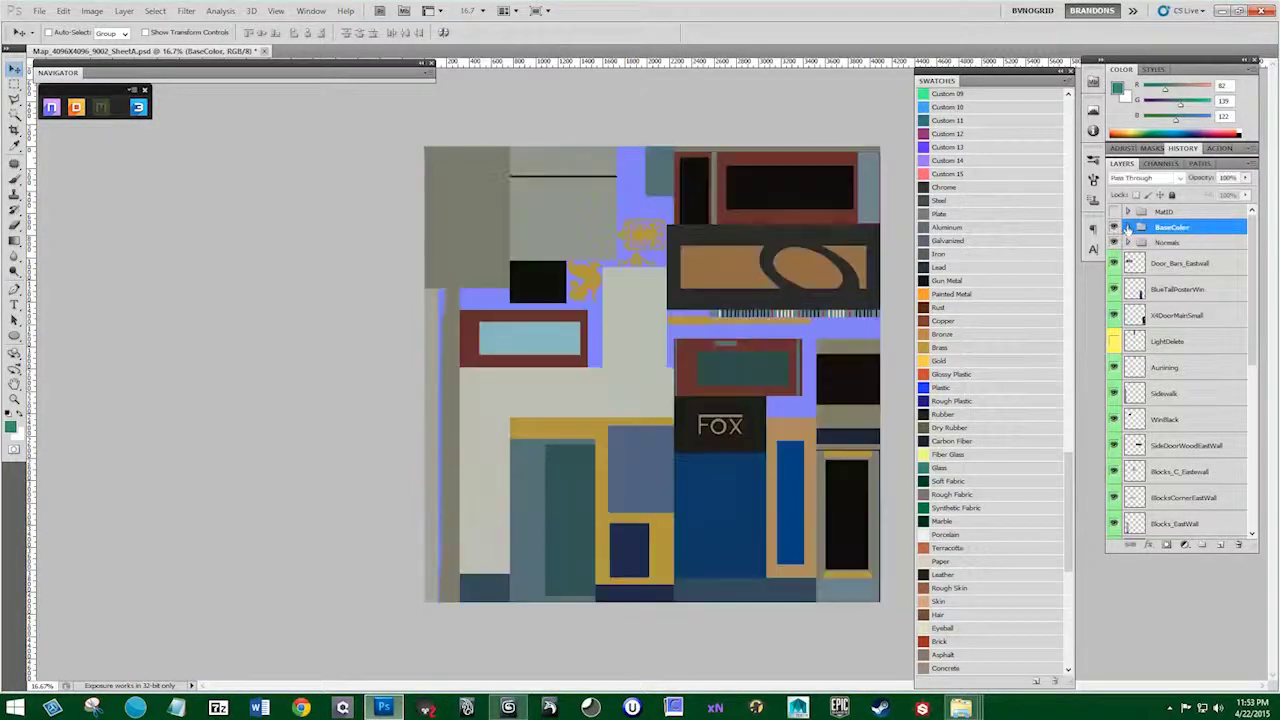
{"action": "left_click", "coordinate": [1127, 228]}
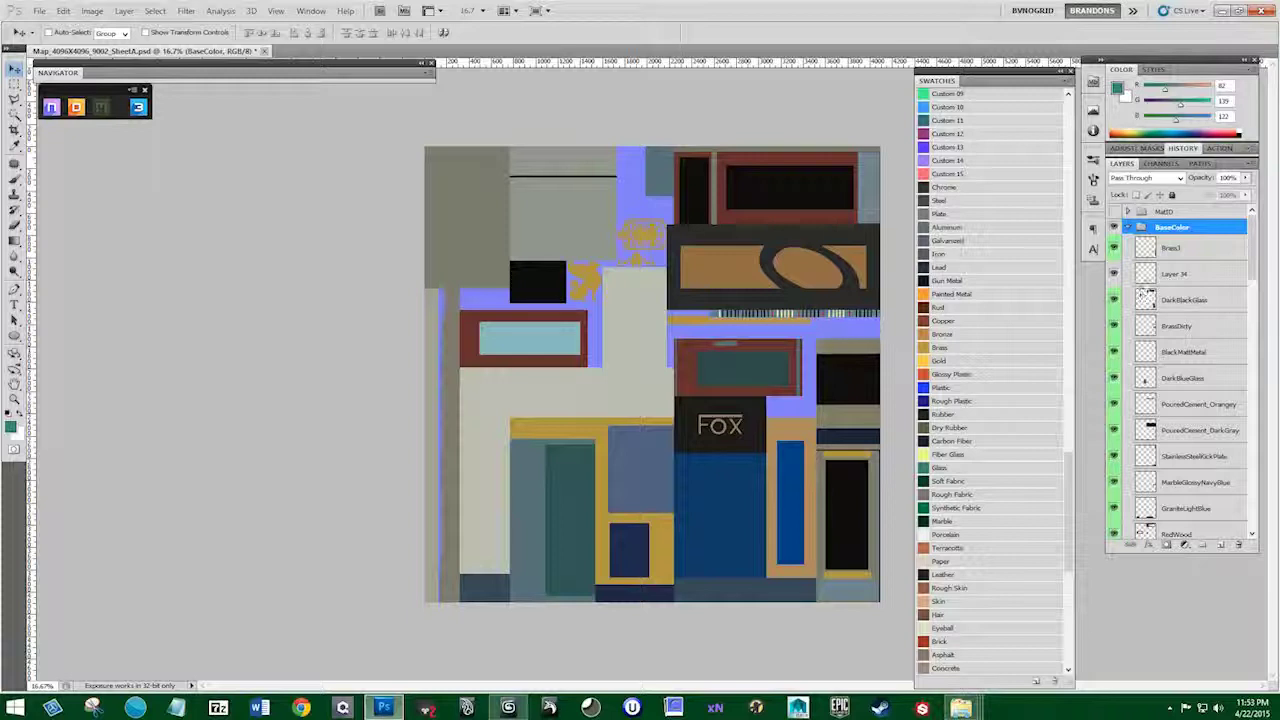
Select the MatID group and make it visible over the base colours, collapsing the BaseColor group
{"action": "left_click", "coordinate": [1168, 212]}
{"action": "left_click", "coordinate": [1114, 212]}
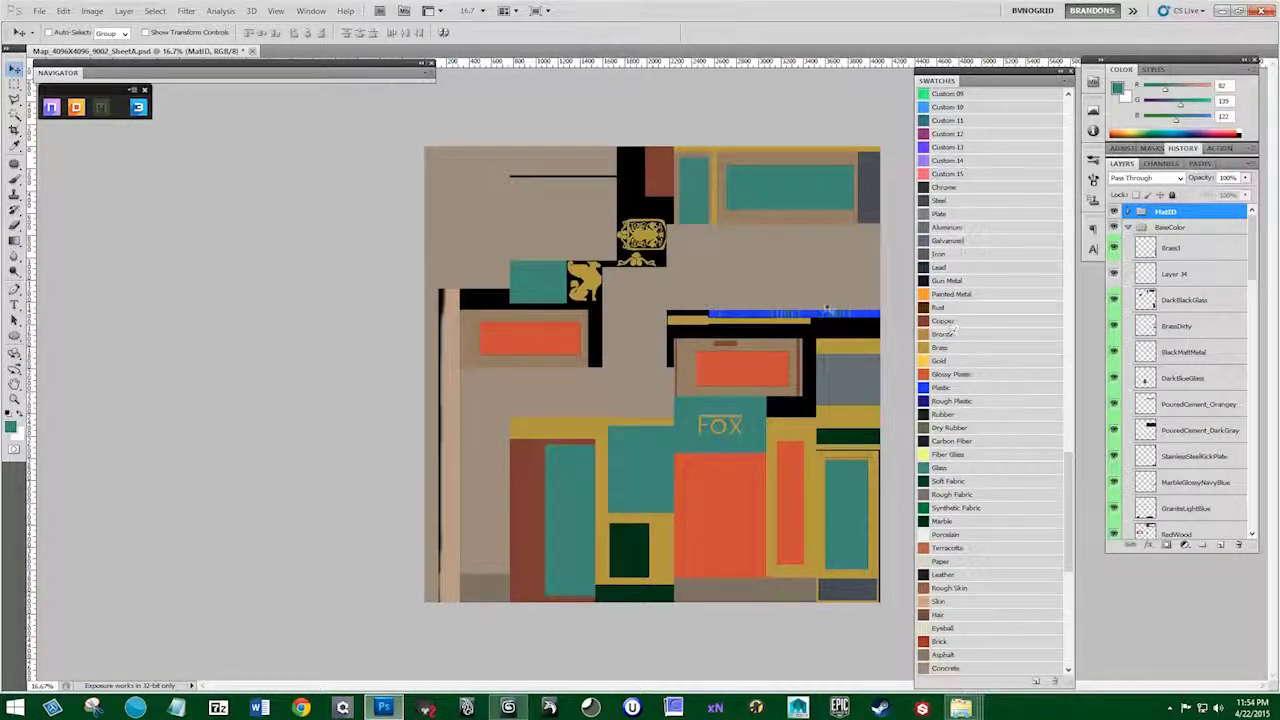
{"action": "left_click", "coordinate": [1128, 227]}
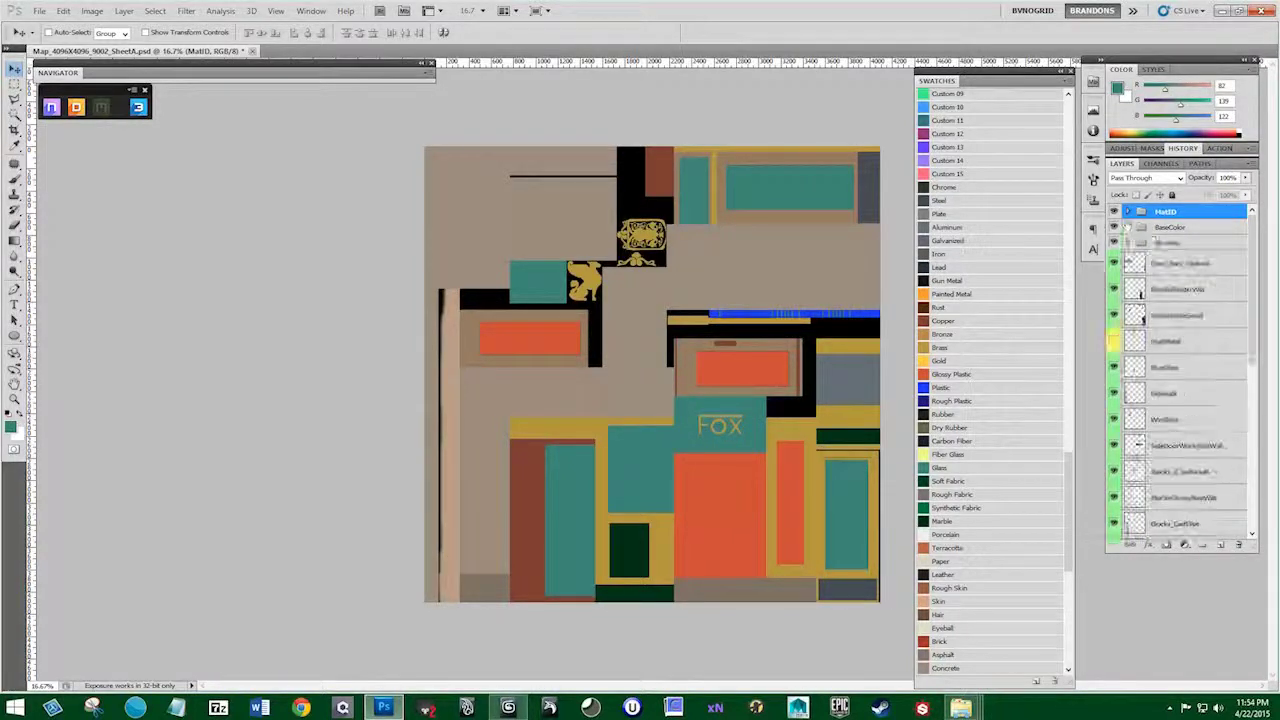
Toggle the MatID group's visibility repeatedly to compare its material colours with the base colours, leaving it hidden
{"action": "left_click", "coordinate": [1114, 212]}
{"action": "left_click", "coordinate": [1114, 212]}
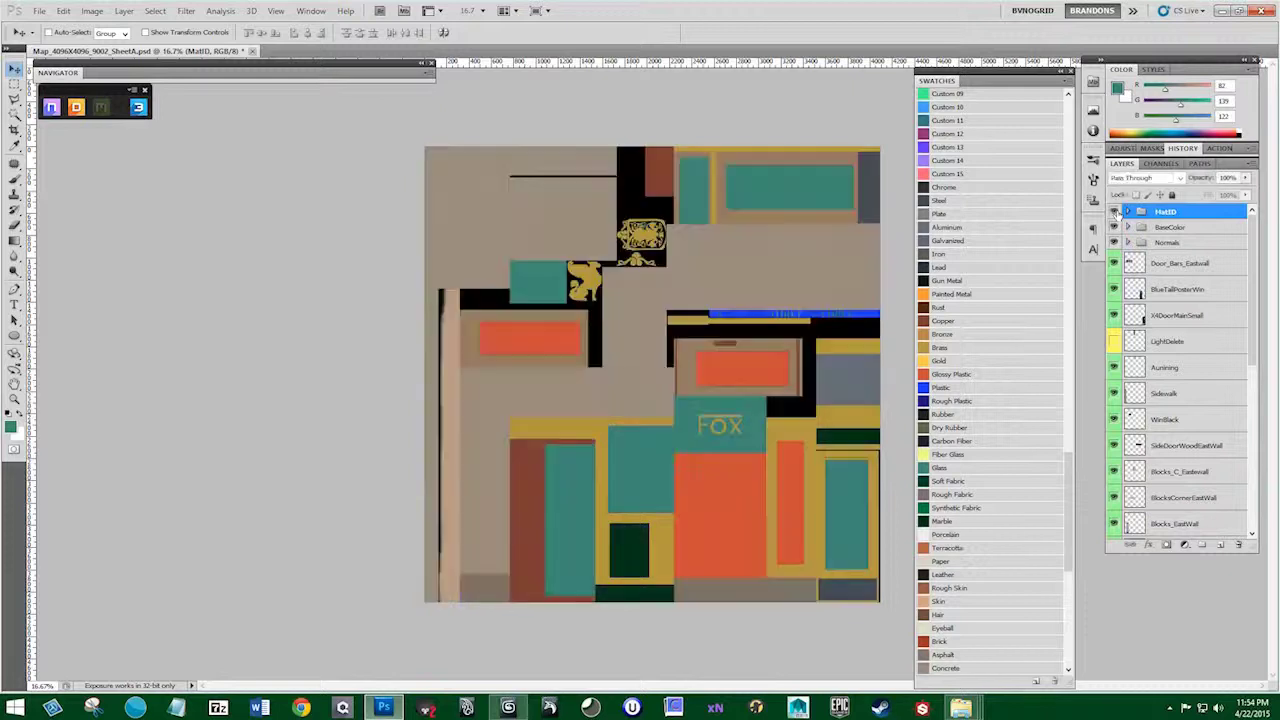
{"action": "left_click", "coordinate": [1114, 212]}
{"action": "left_click", "coordinate": [1114, 212]}
{"action": "left_click", "coordinate": [1114, 212]}
{"action": "left_click", "coordinate": [1114, 212]}
{"action": "left_click", "coordinate": [1114, 212]}
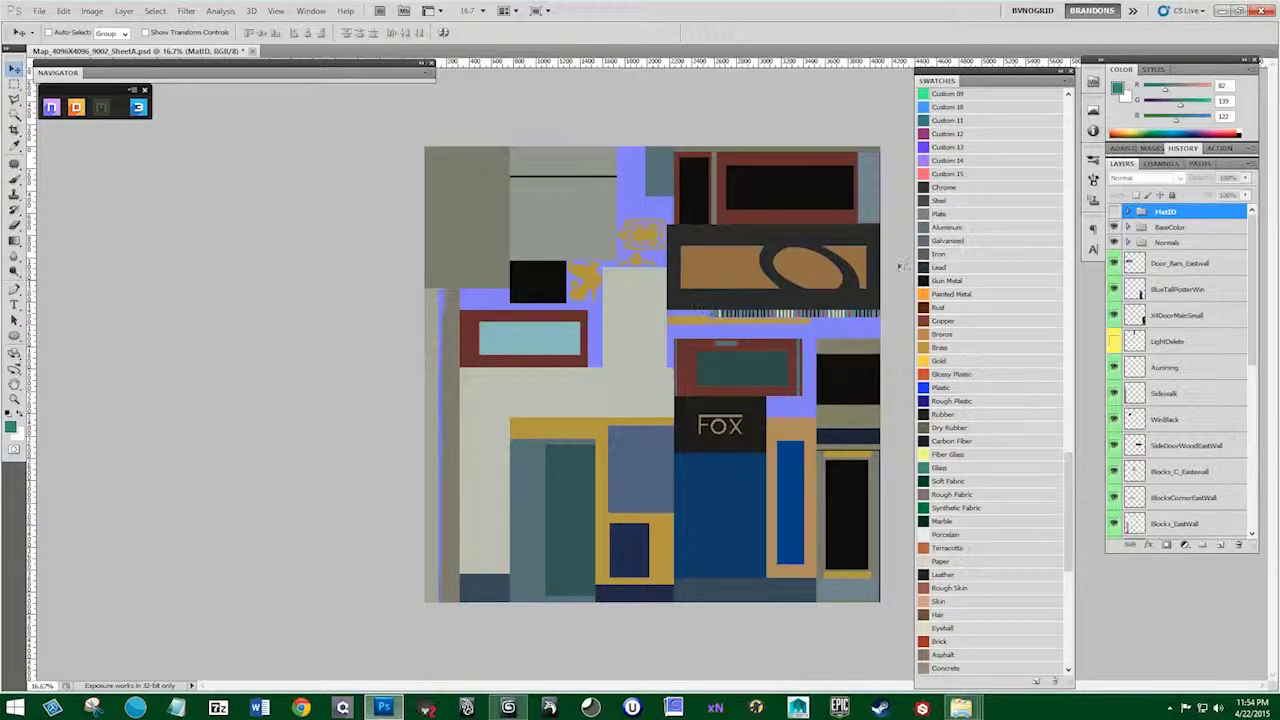
{"action": "left_click", "coordinate": [1115, 212]}
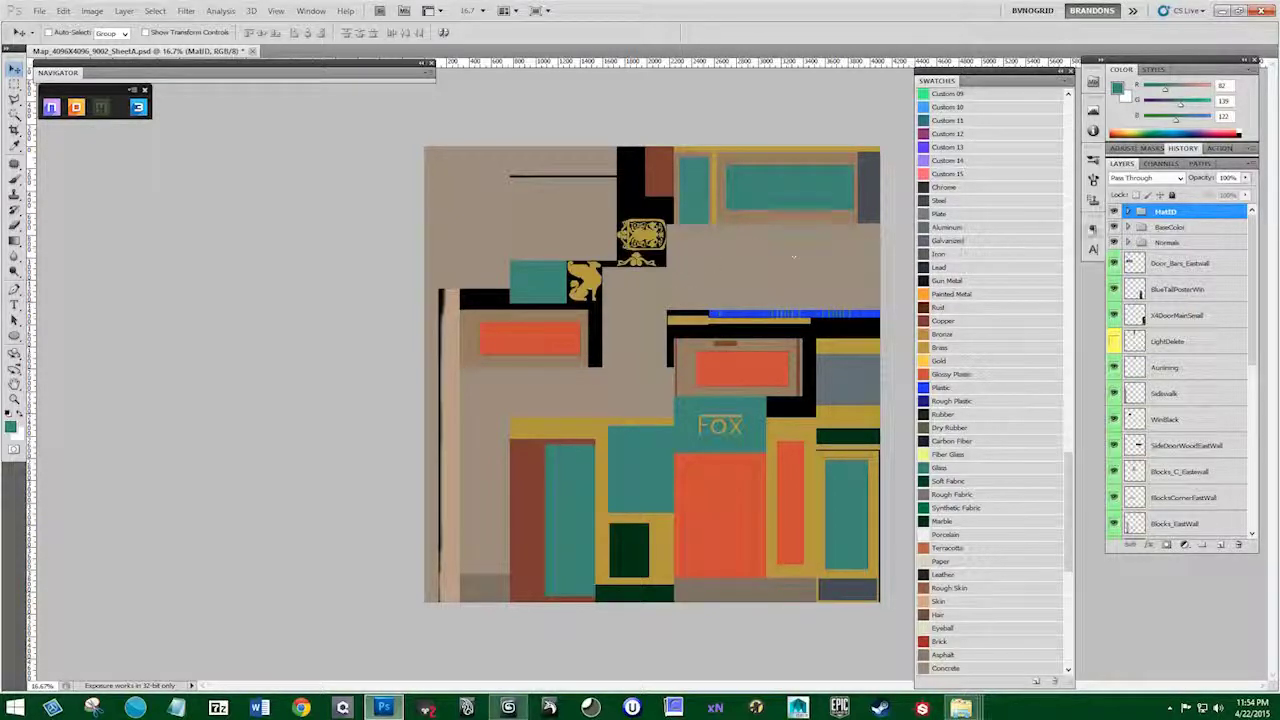
{"action": "left_click", "coordinate": [1115, 212]}
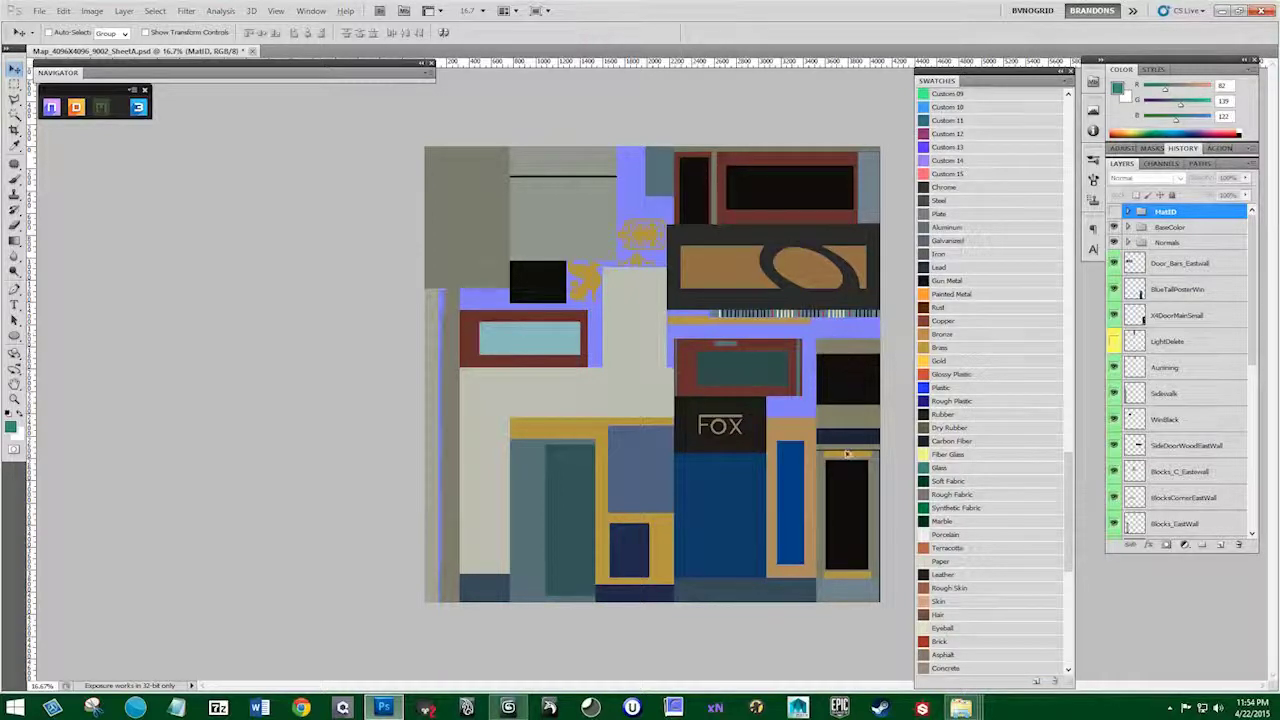
Toggle the MatID and BaseColor groups to compare material IDs, base colours and normals around the FOX sign and adjacent doors
{"action": "scroll", "coordinate": [847, 454], "scroll_direction": "up", "scroll_amount": 3}
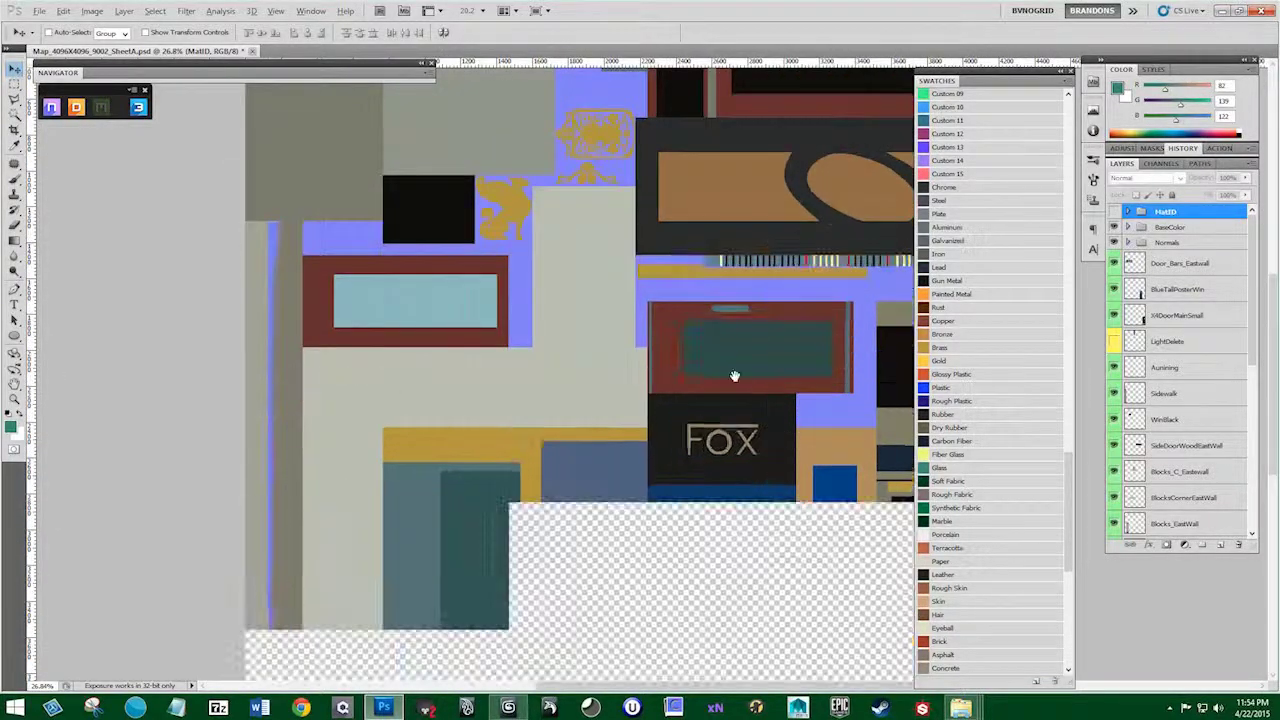
{"action": "left_click_drag", "start_coordinate": [843, 517], "coordinate": [677, 372]}
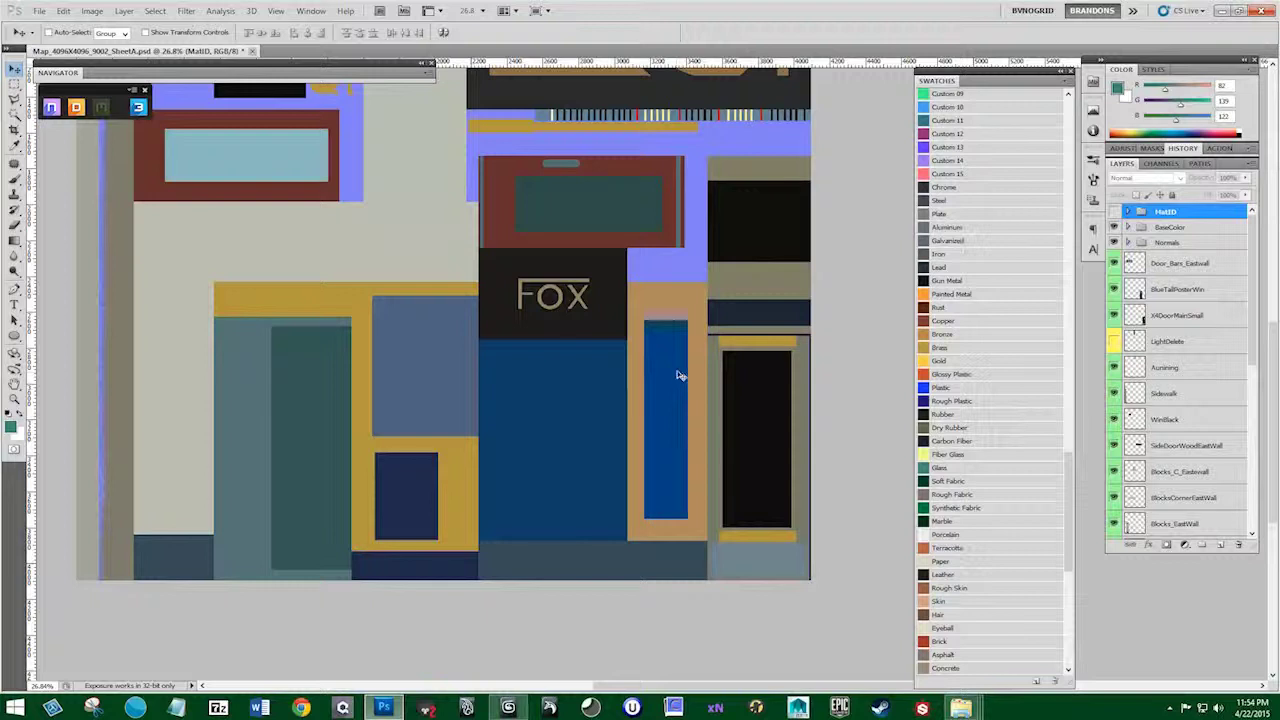
{"action": "left_click_drag", "start_coordinate": [655, 292], "coordinate": [681, 337]}
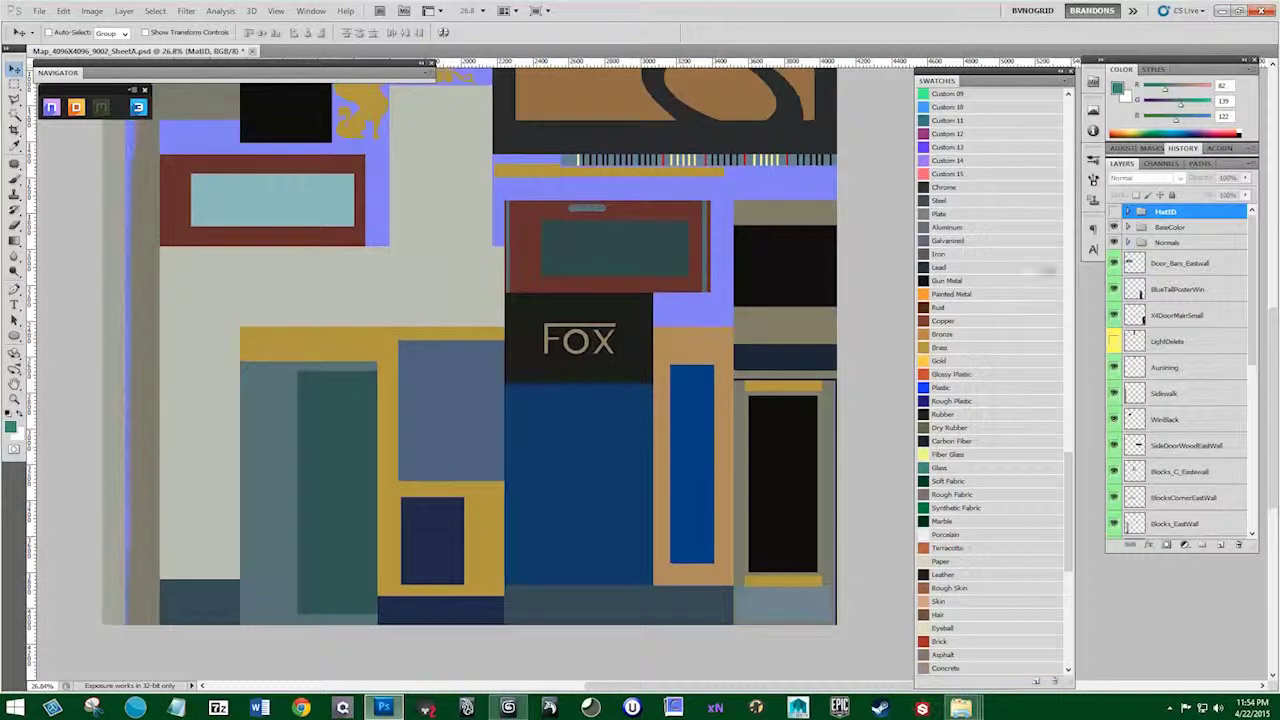
{"action": "left_click", "coordinate": [1113, 212]}
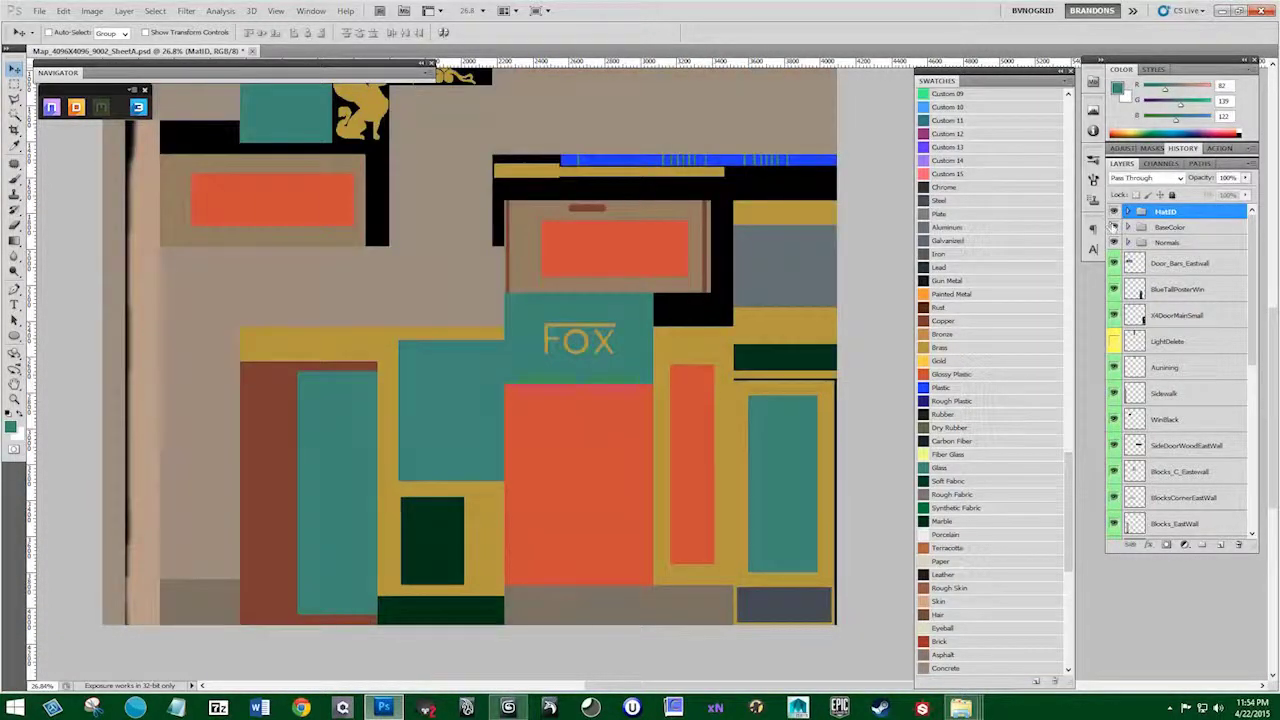
{"action": "left_click", "coordinate": [1113, 227]}
{"action": "left_click", "coordinate": [1113, 212]}
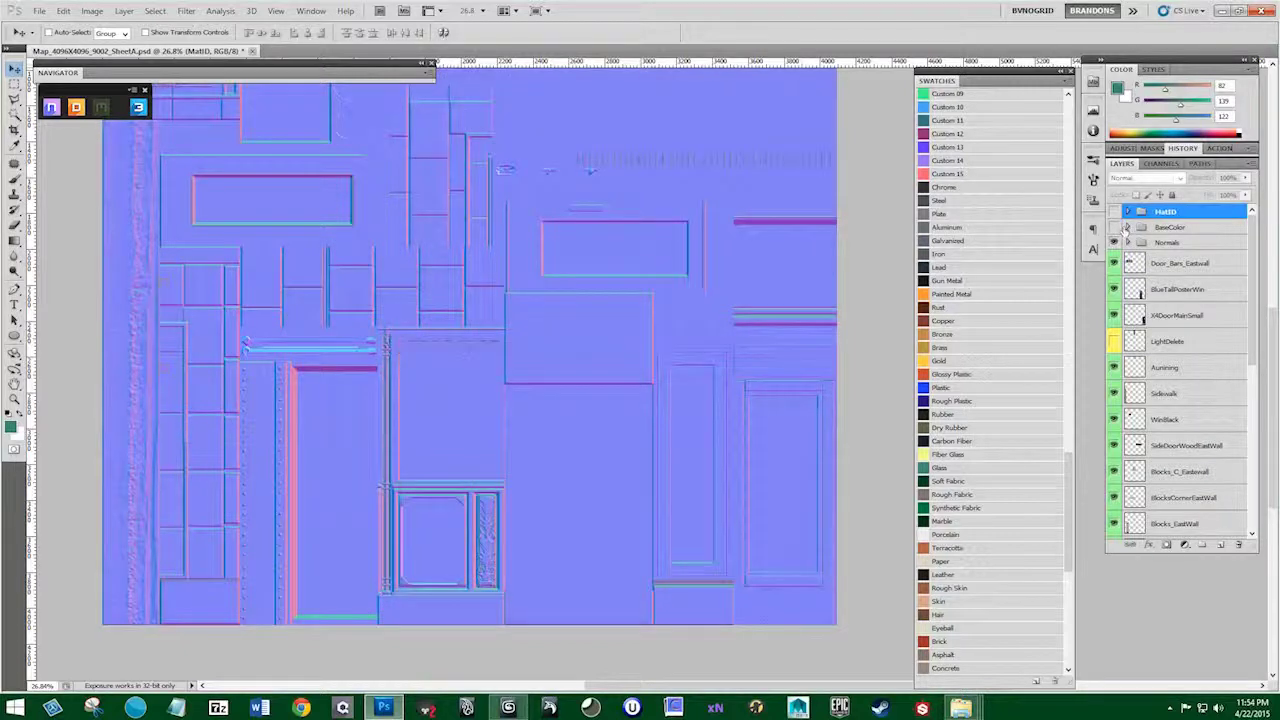
{"action": "left_click", "coordinate": [1114, 227]}
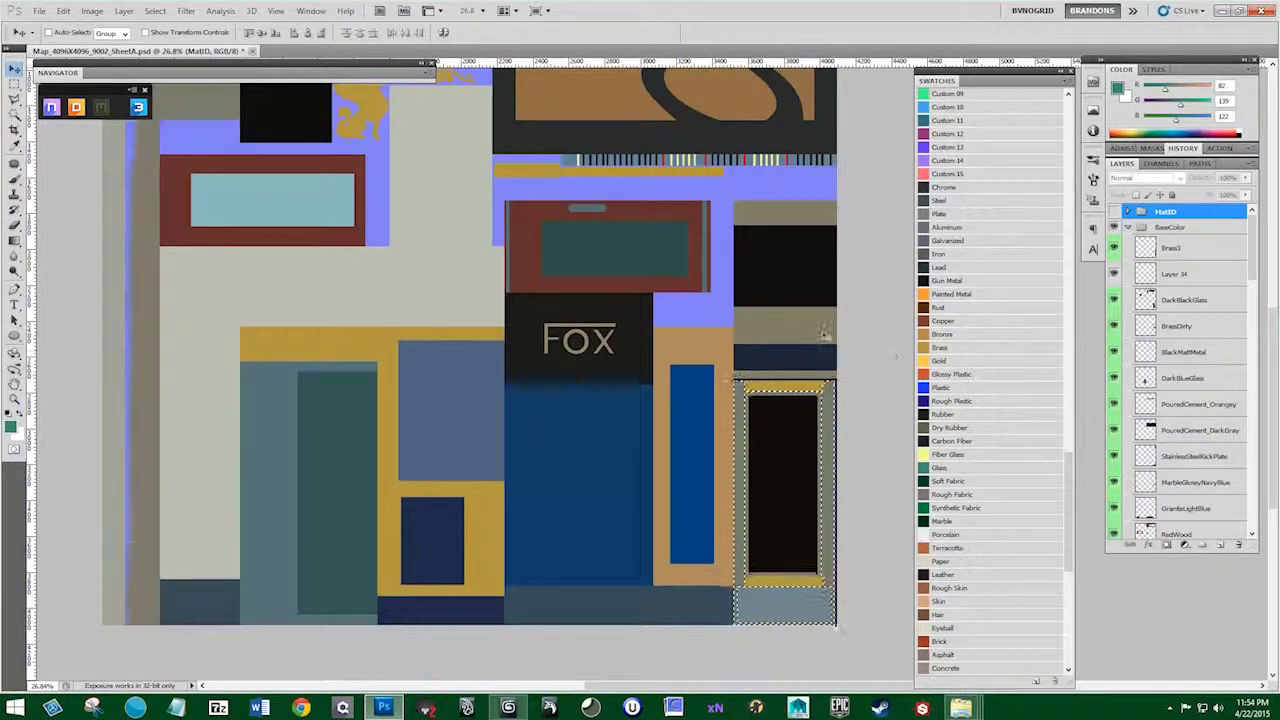
View the whole texture sheet in full screen mode and toggle the BaseColor group to compare it with the normal map
{"action": "scroll", "coordinate": [740, 320], "scroll_direction": "down", "scroll_amount": 1}
{"action": "scroll", "coordinate": [660, 330], "scroll_direction": "down", "scroll_amount": 1}
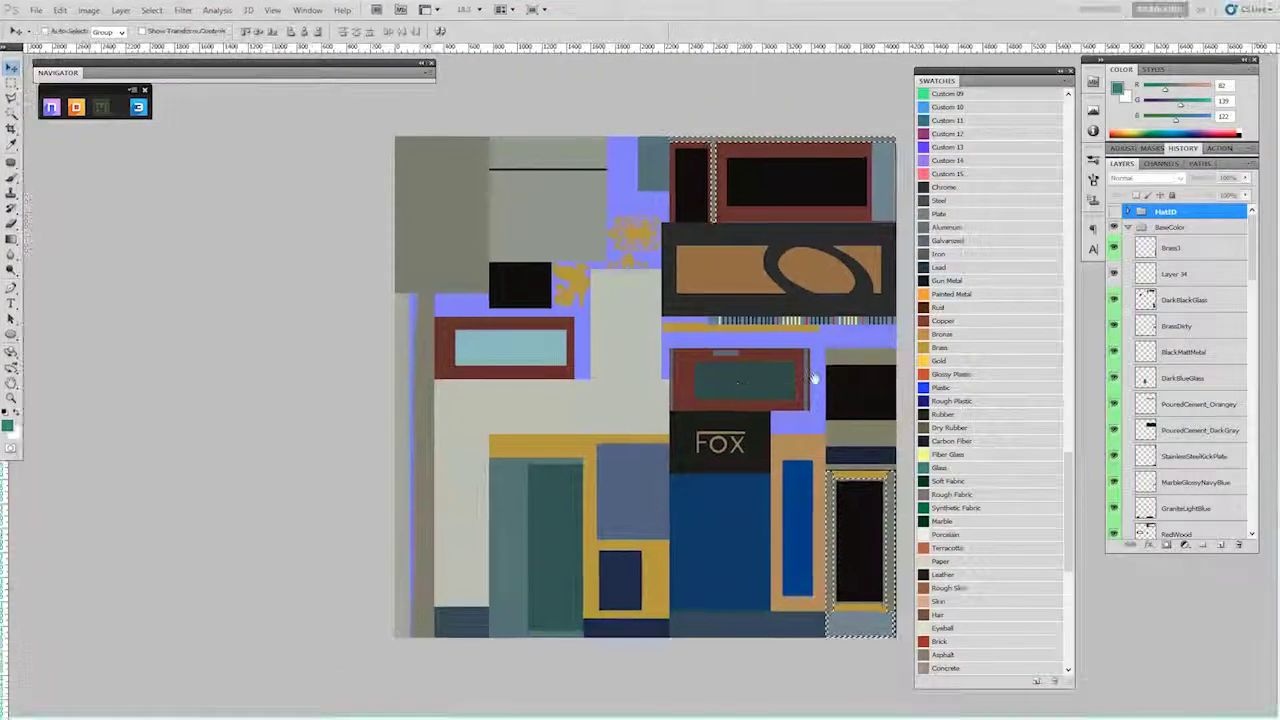
{"action": "key", "text": "f"}
{"action": "scroll", "coordinate": [728, 372], "scroll_direction": "up", "scroll_amount": 1}
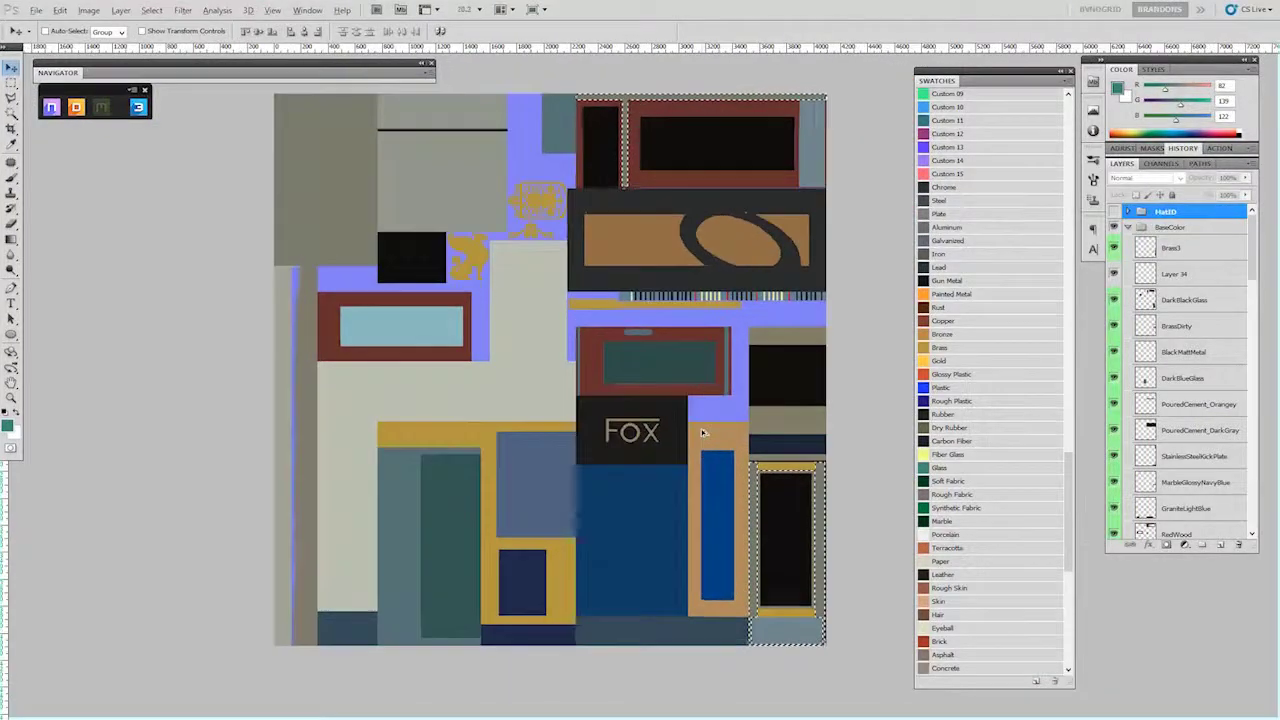
{"action": "left_click", "coordinate": [1114, 228]}
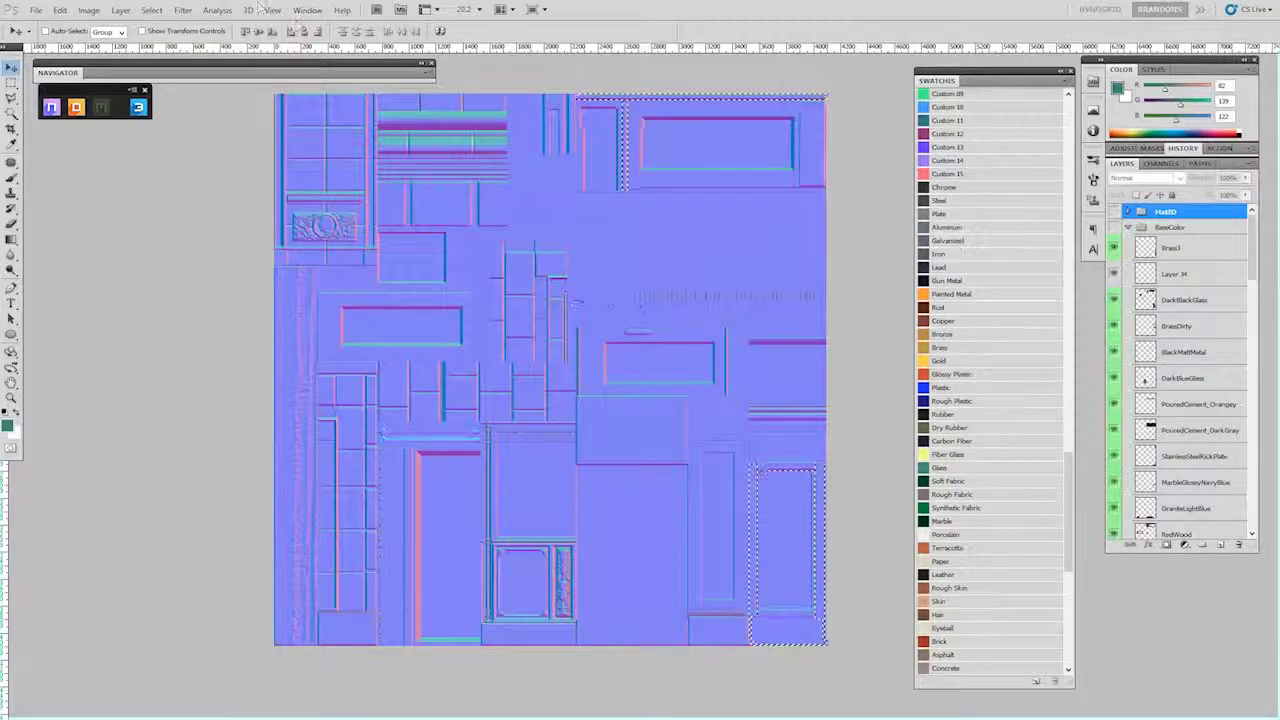
{"action": "left_click", "coordinate": [1114, 228]}
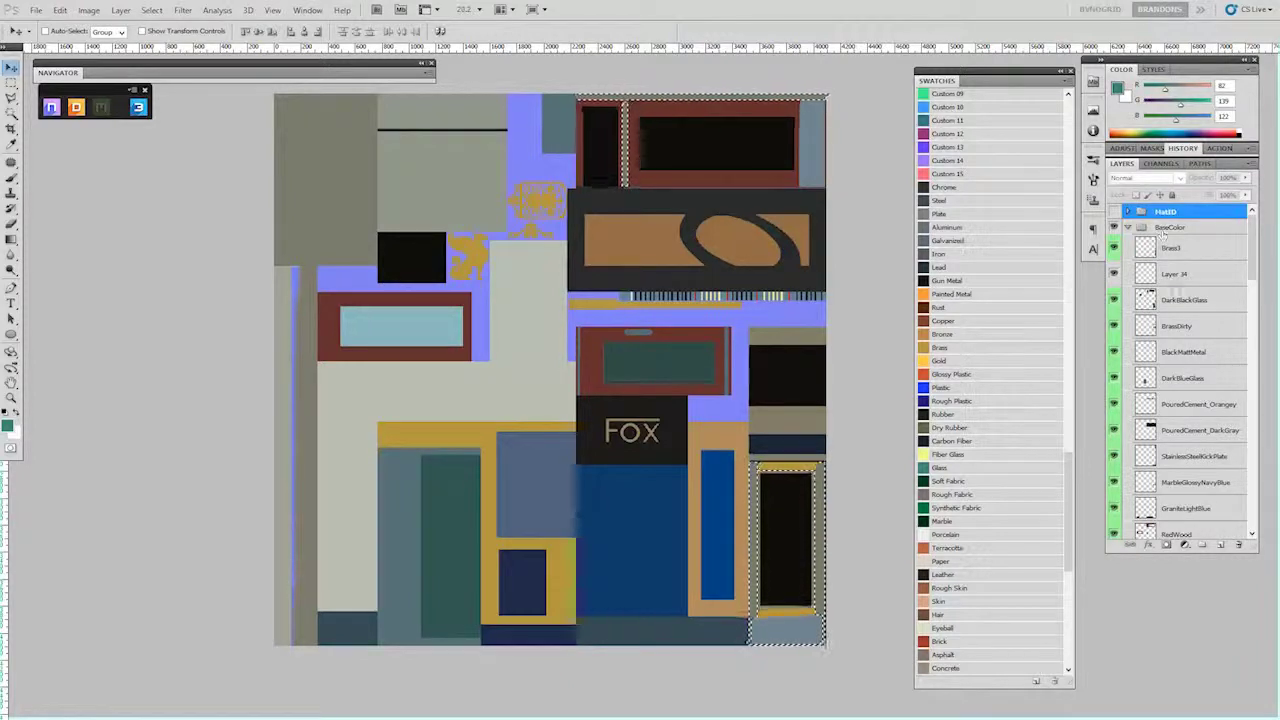
Delete Layer 34 from the BaseColor group and load the light concrete block layer's shape as a selection, with the MatID group active
{"action": "left_click_drag", "start_coordinate": [1174, 273], "coordinate": [1238, 545]}
{"action": "left_click_drag", "start_coordinate": [1252, 262], "coordinate": [1247, 367]}
{"action": "left_click", "coordinate": [1146, 322], "text": "ctrl"}
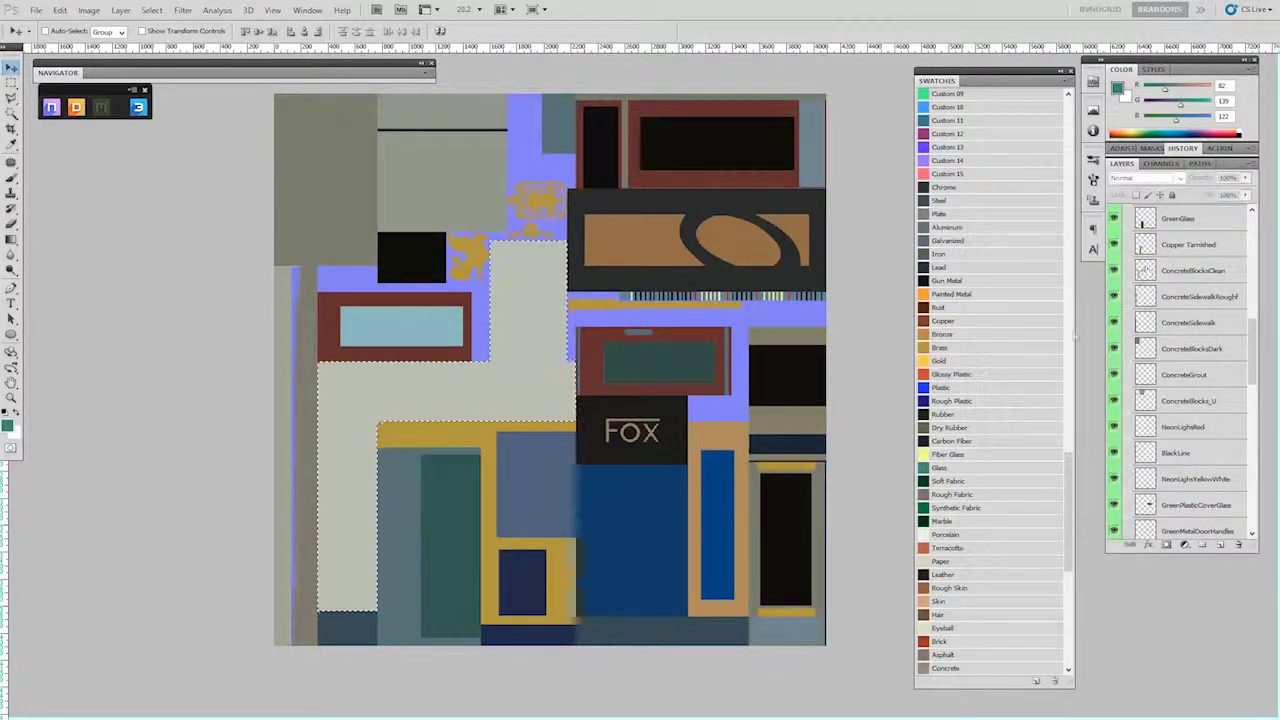
{"action": "scroll", "coordinate": [1170, 332], "scroll_direction": "up", "scroll_amount": 15}
{"action": "left_click", "coordinate": [1165, 211]}
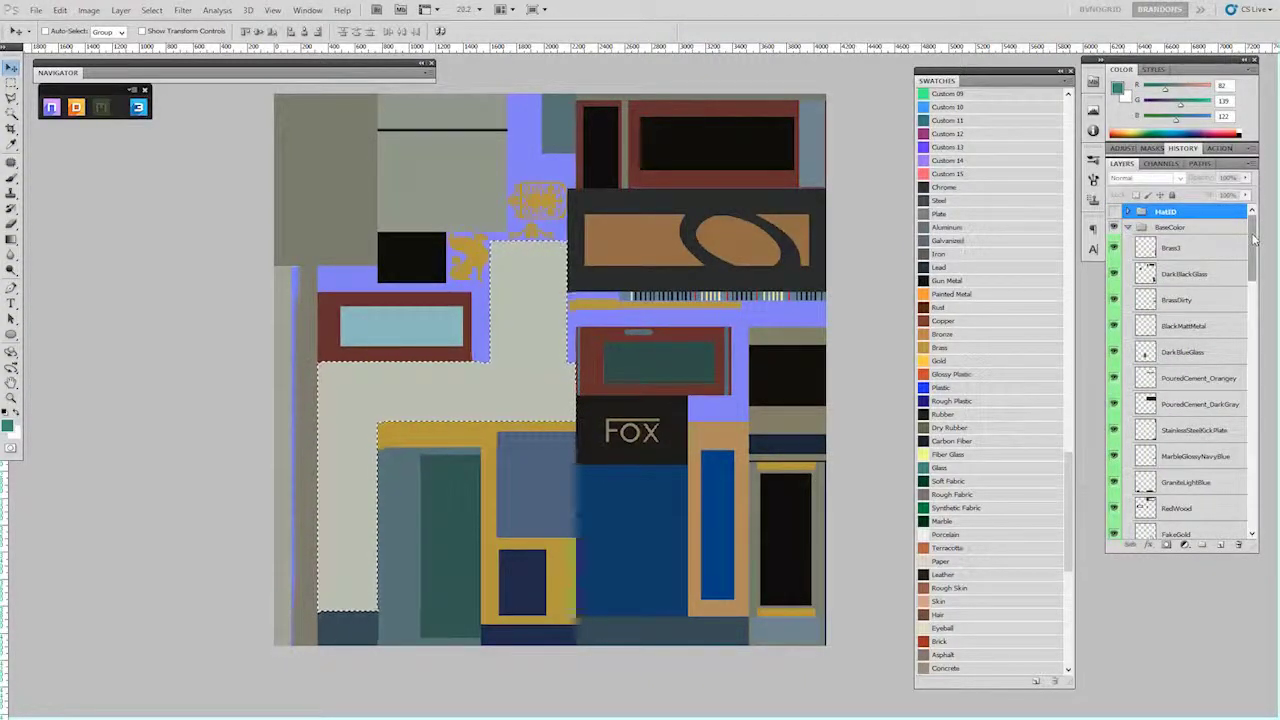
Try changing the colour label of the CyanPlasticForWindow layer in the BaseColor group, leaving it labelled green
{"action": "left_click_drag", "start_coordinate": [1254, 237], "coordinate": [1254, 390]}
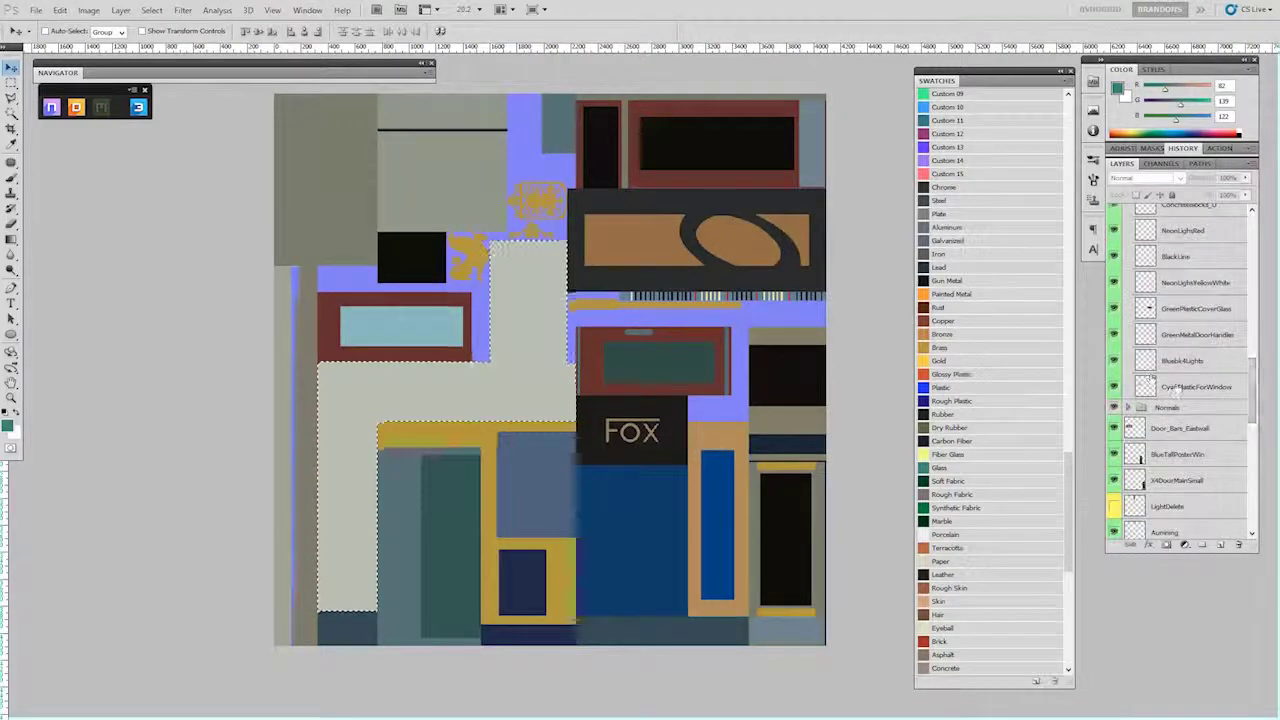
{"action": "left_click", "coordinate": [1150, 387]}
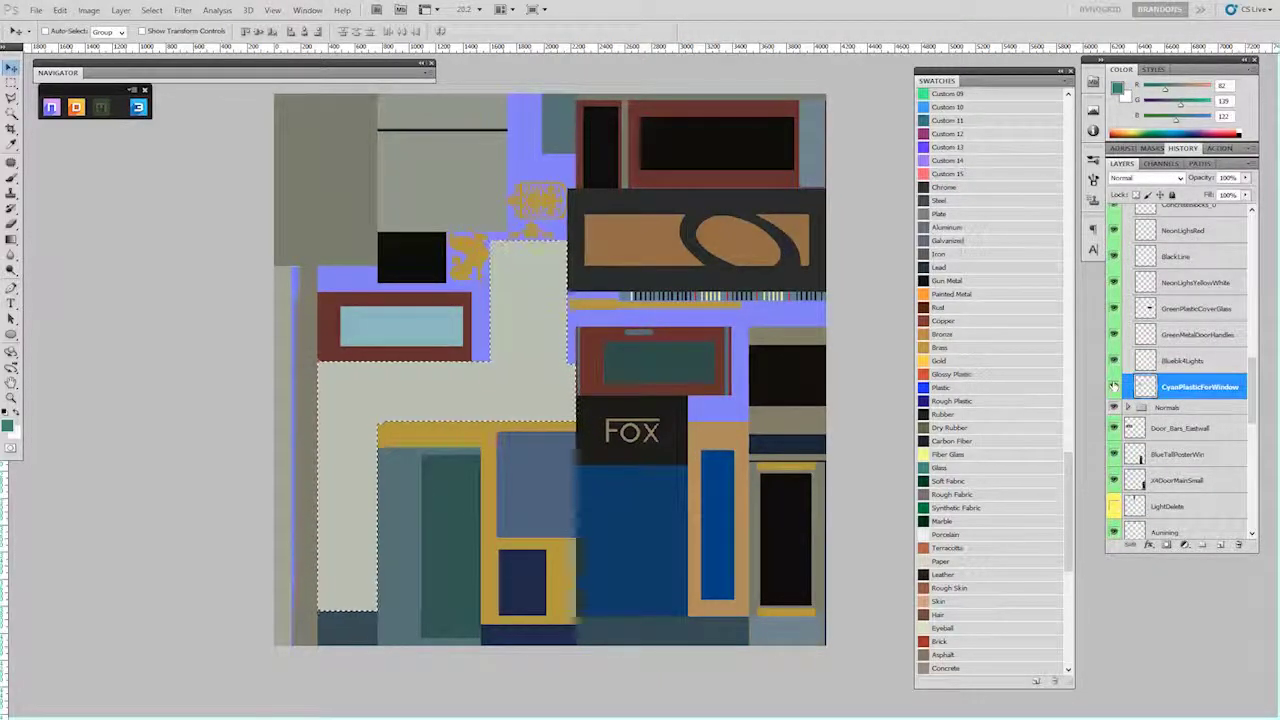
{"action": "right_click", "coordinate": [1114, 386]}
{"action": "left_click", "coordinate": [1124, 400]}
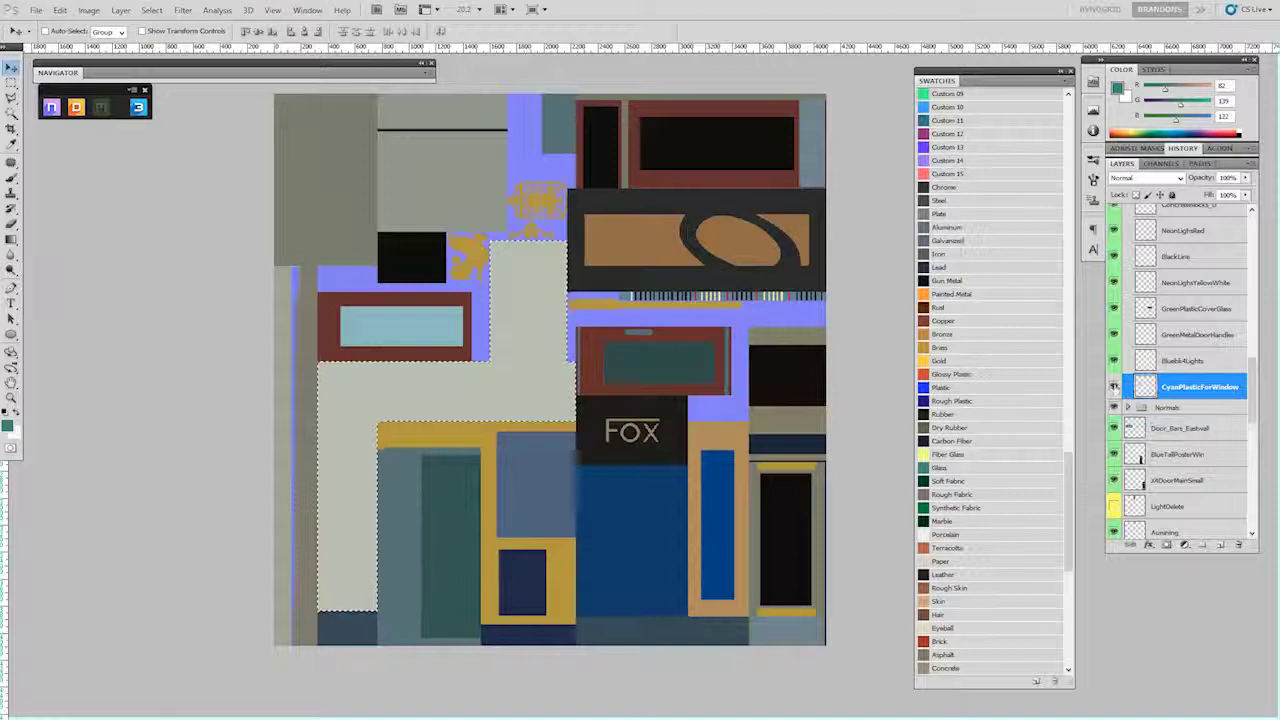
{"action": "right_click", "coordinate": [1114, 386]}
{"action": "left_click", "coordinate": [1174, 488]}
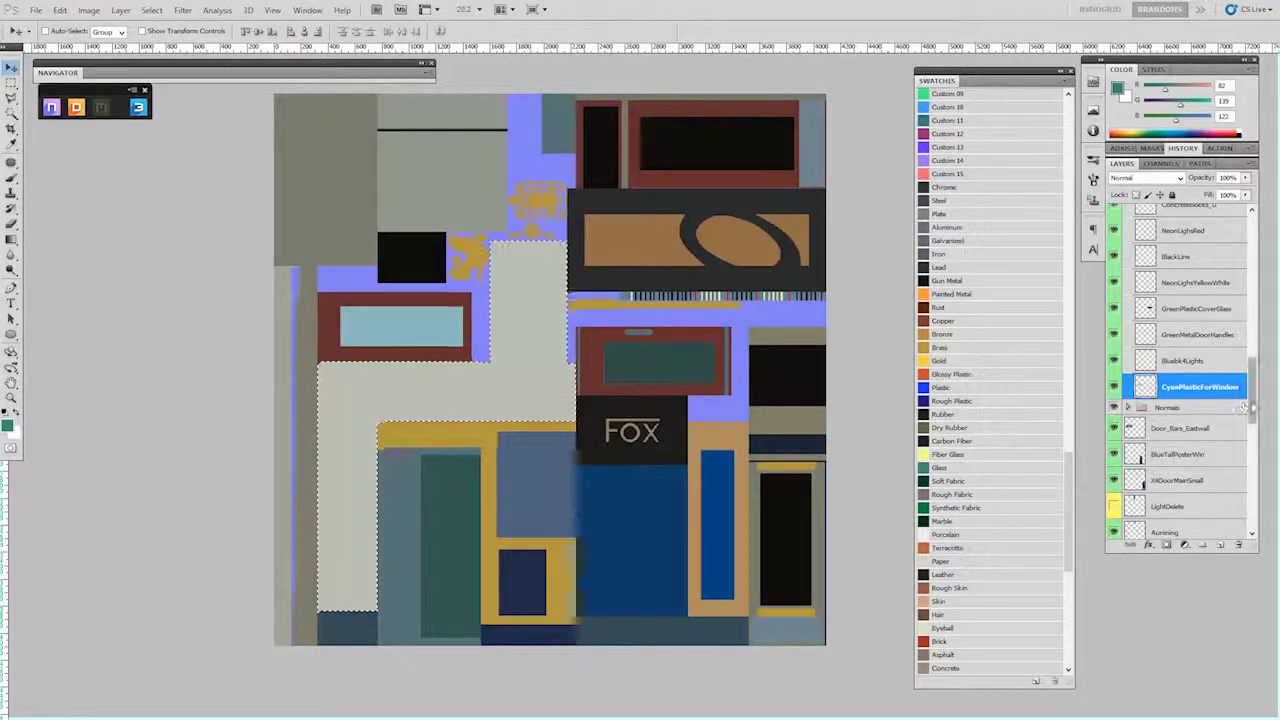
{"action": "left_click_drag", "start_coordinate": [1244, 407], "coordinate": [1252, 215]}
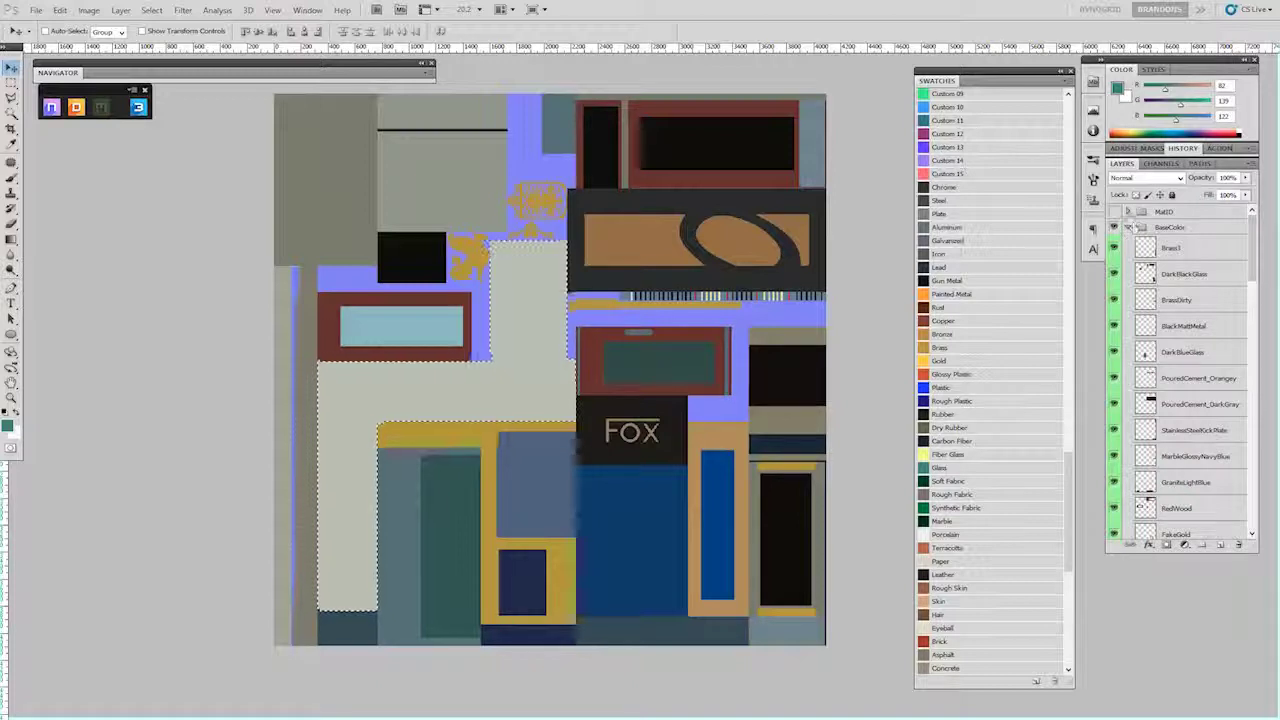
Show the MatID group, add a new layer above Brass3 and fill the concrete block selection with the Concrete swatch
{"action": "left_click", "coordinate": [1128, 211]}
{"action": "left_click", "coordinate": [1114, 211]}
{"action": "left_click", "coordinate": [1190, 232]}
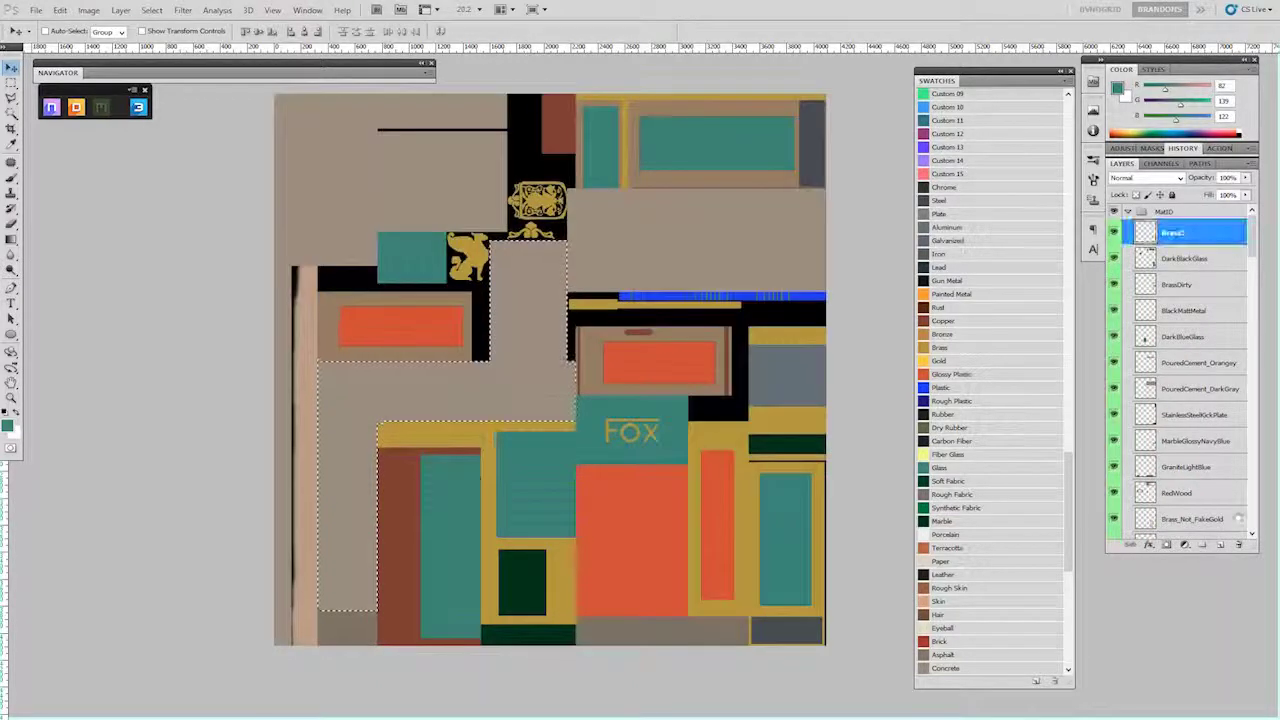
{"action": "left_click", "coordinate": [1220, 544]}
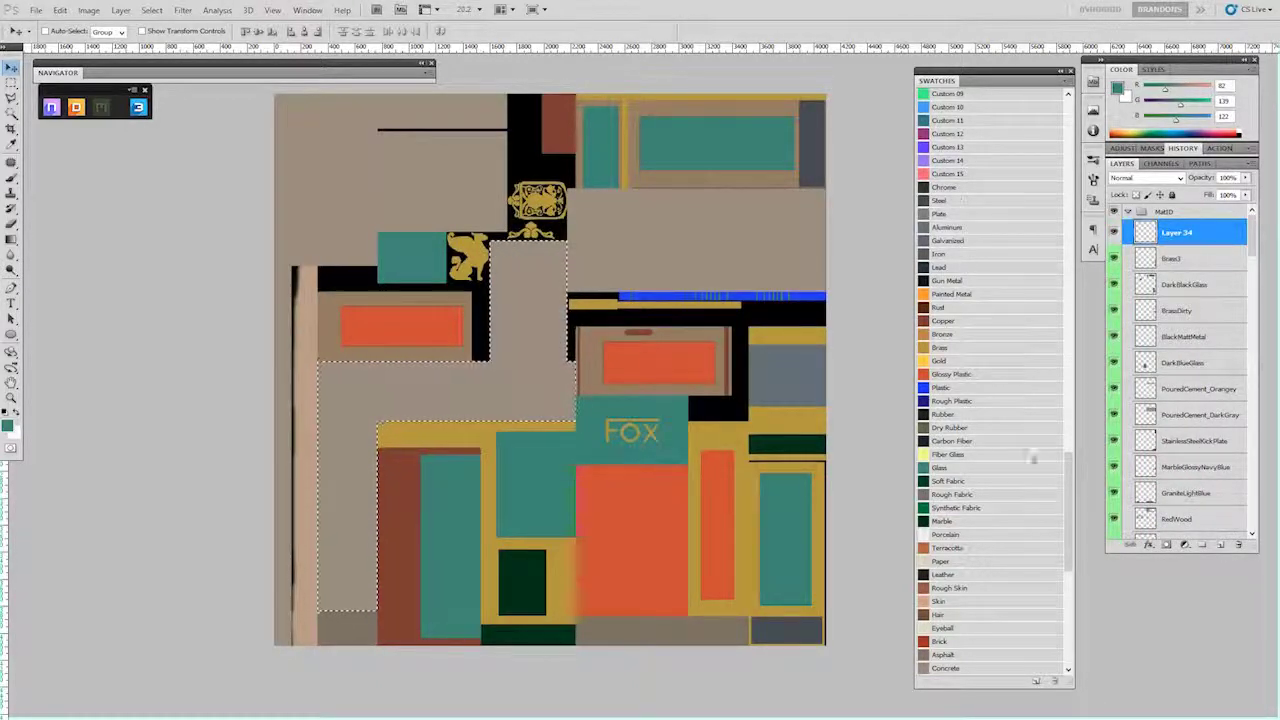
{"action": "left_click_drag", "start_coordinate": [1068, 545], "coordinate": [1068, 577]}
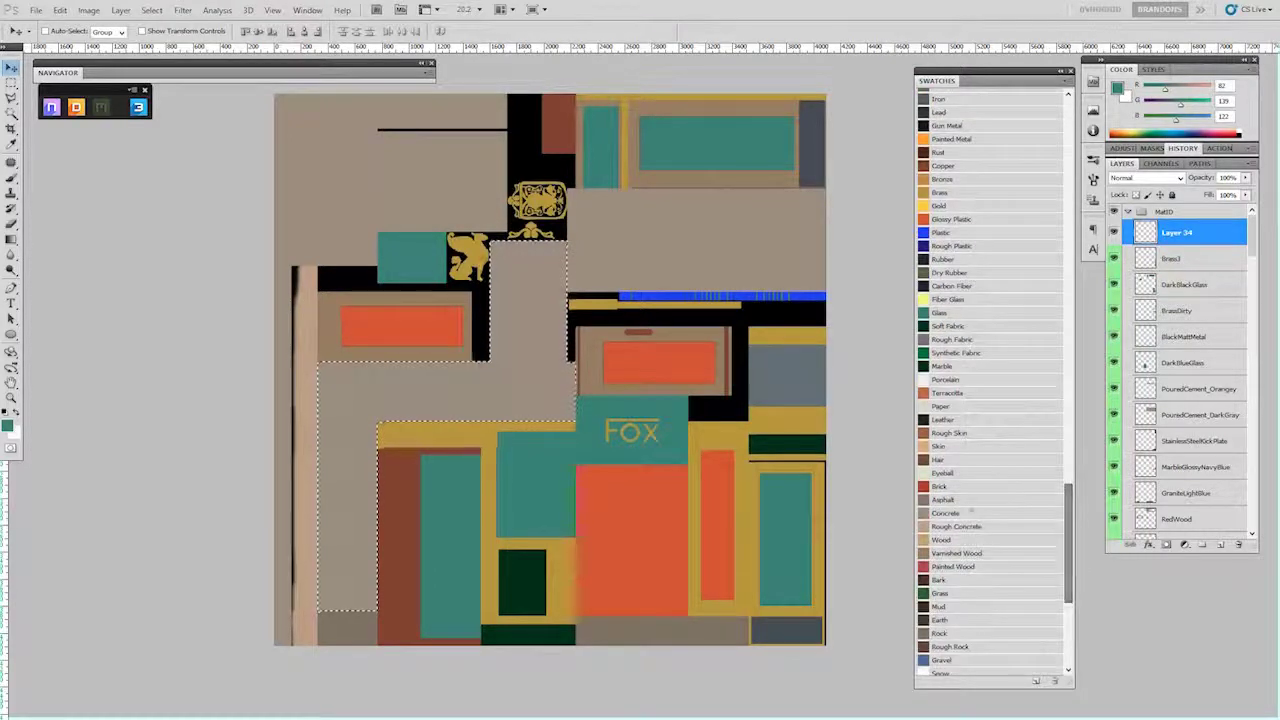
{"action": "left_click", "coordinate": [938, 512]}
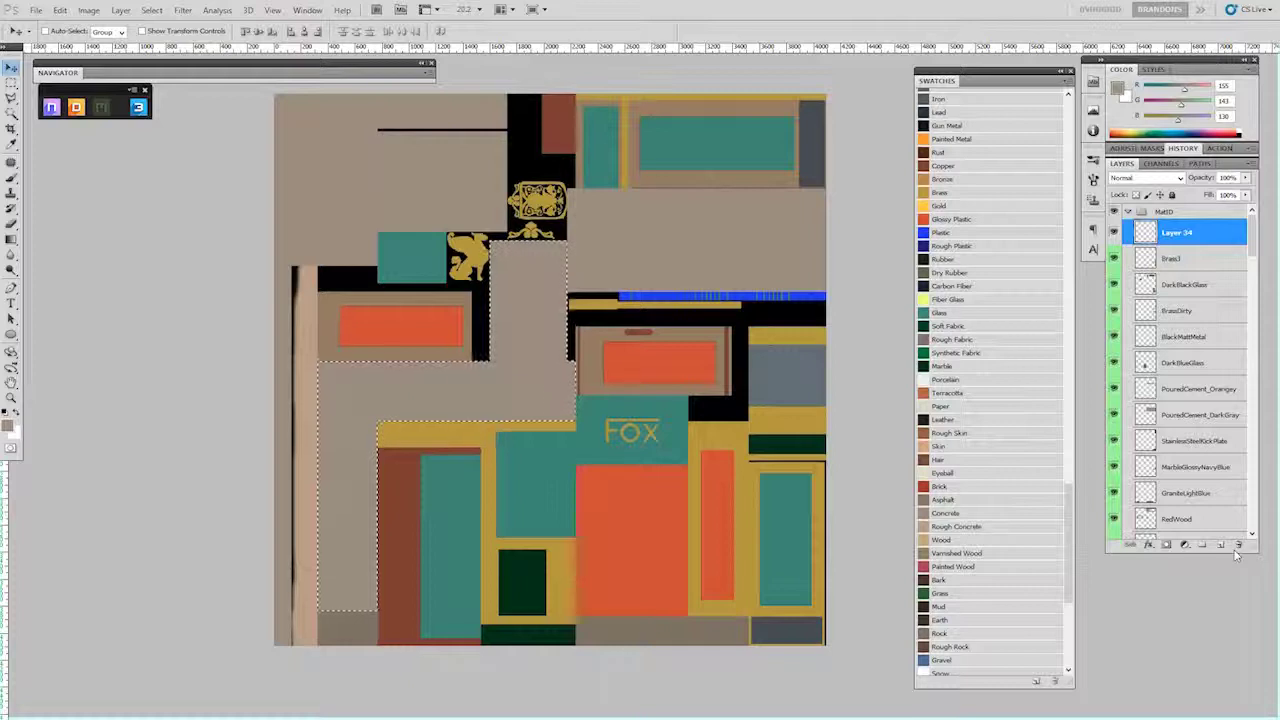
{"action": "key", "text": "alt+BackSpace"}
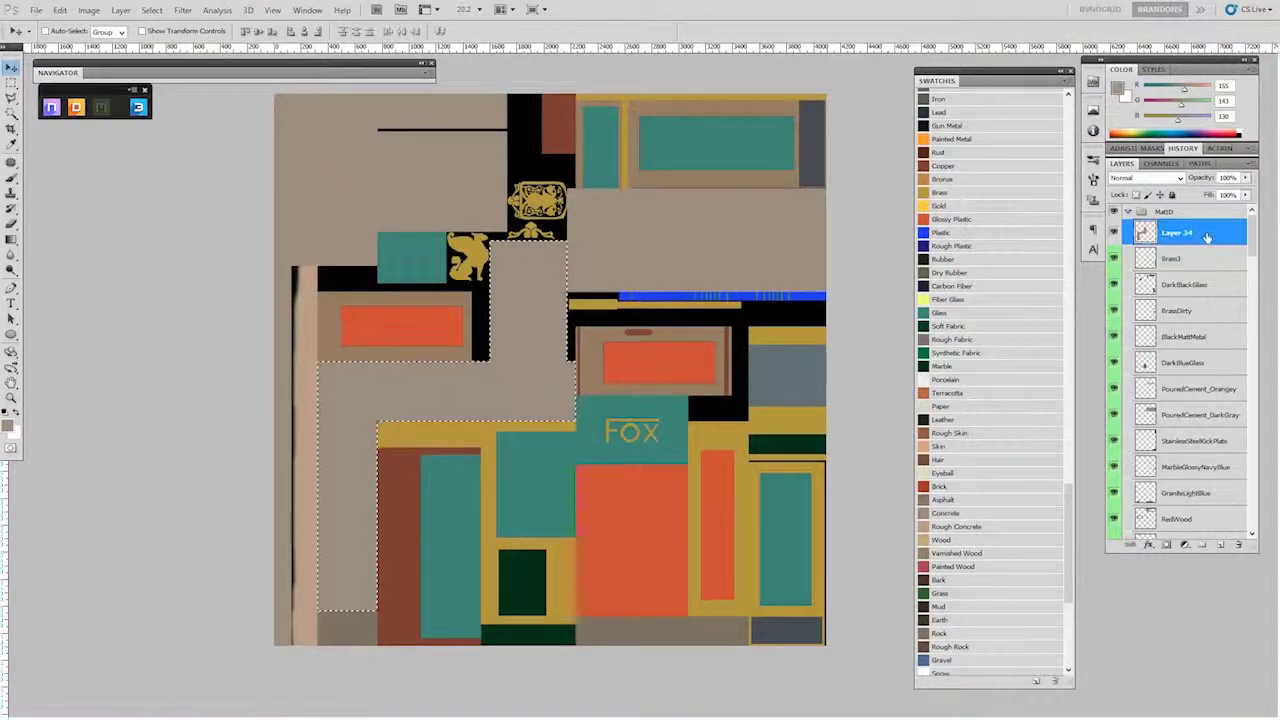
Delete the concrete-filled layer, and collapse and hide the MatID group
{"action": "left_click_drag", "start_coordinate": [1207, 240], "coordinate": [1238, 545]}
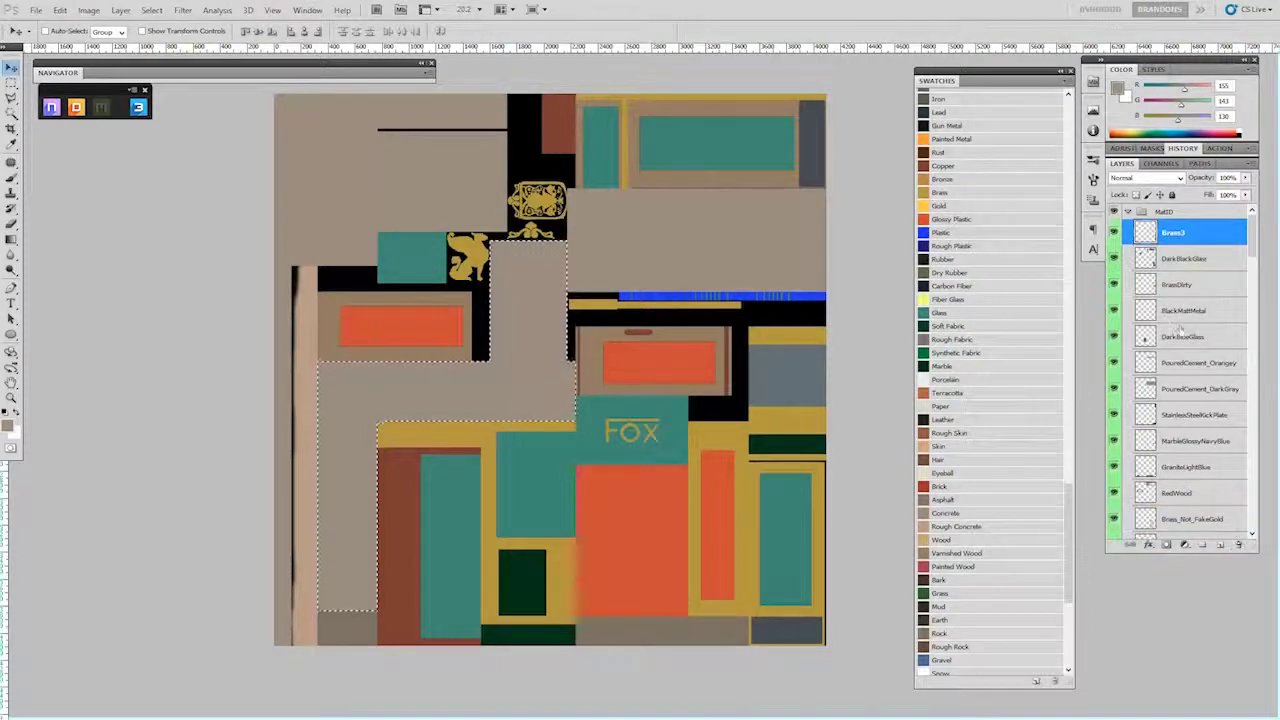
{"action": "left_click", "coordinate": [1140, 212]}
{"action": "left_click", "coordinate": [1114, 211]}
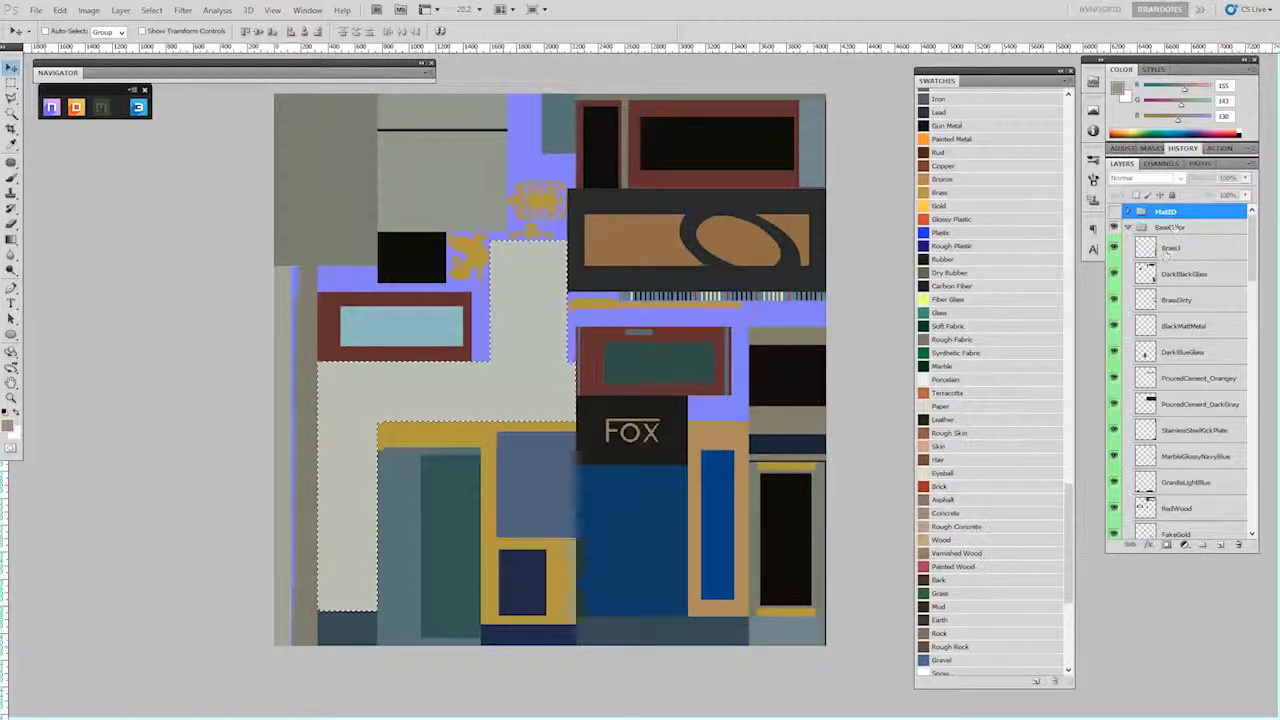
Collapse and hide the BaseColor group, and expand the Normals group and its NORMAL subgroup
{"action": "key", "text": "alt+bracketleft"}
{"action": "left_click", "coordinate": [1128, 227]}
{"action": "left_click", "coordinate": [1114, 227]}
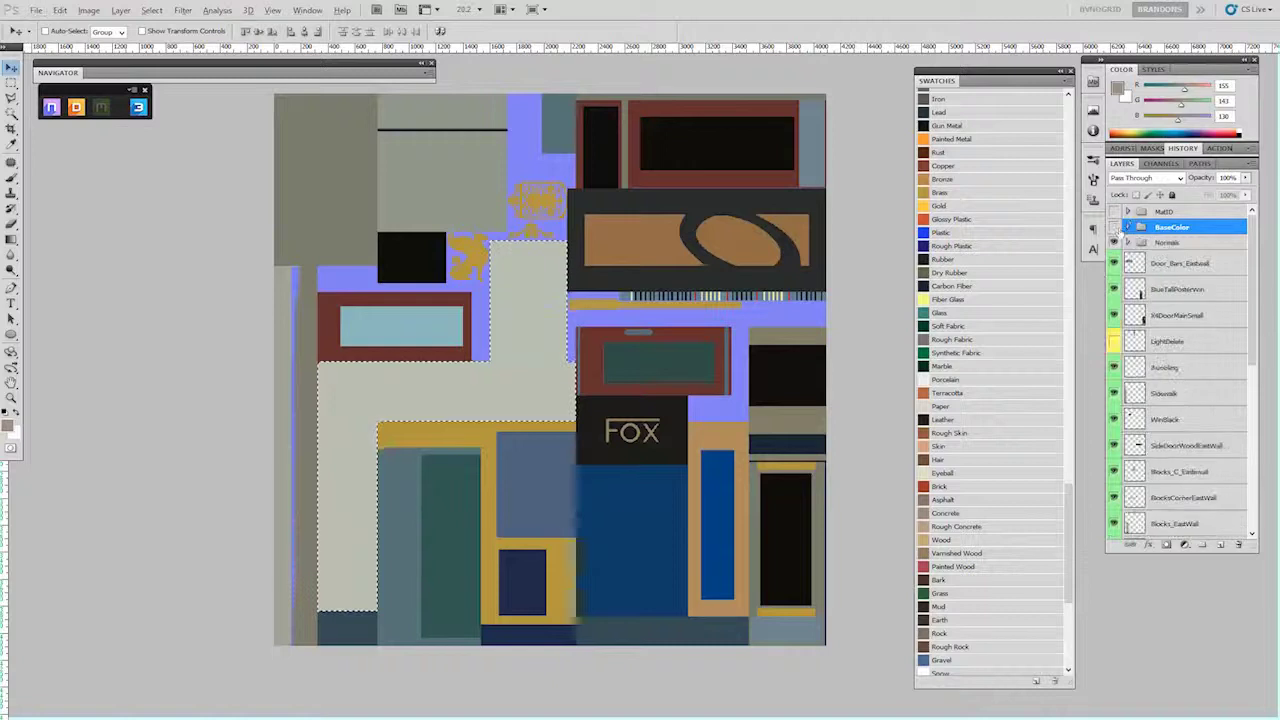
{"action": "left_click", "coordinate": [1128, 243]}
{"action": "left_click", "coordinate": [1114, 284]}
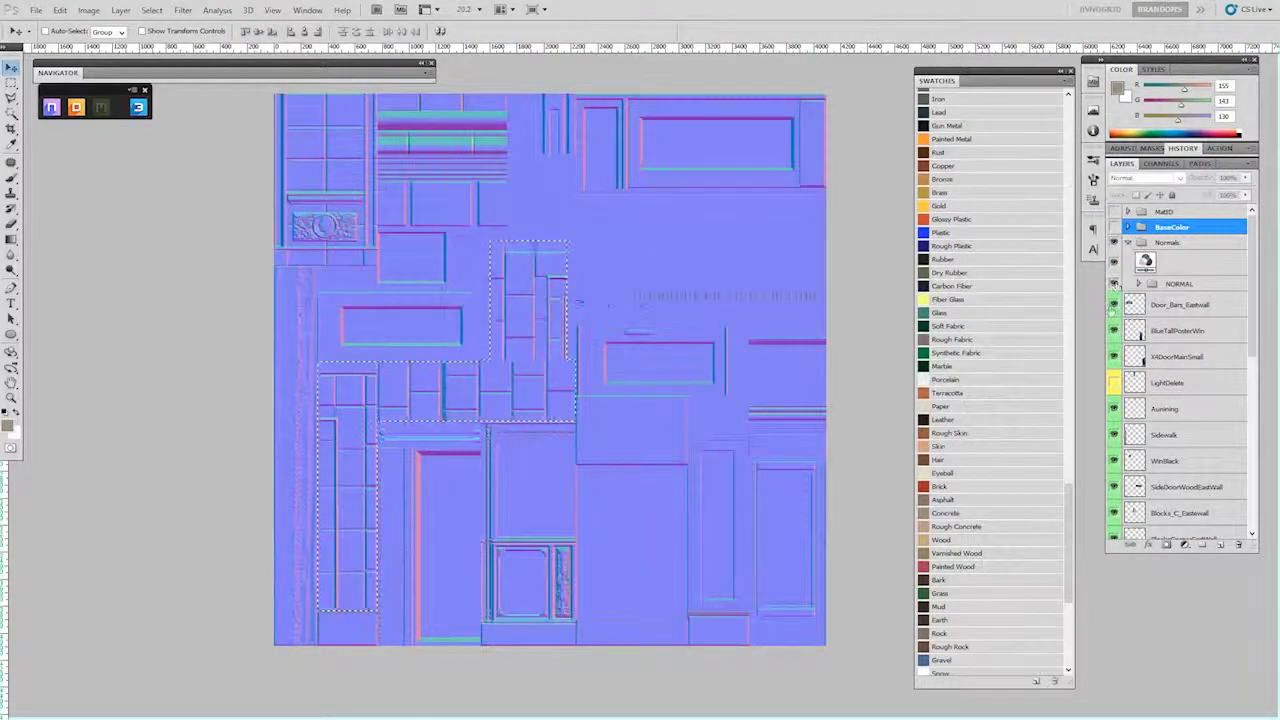
{"action": "left_click", "coordinate": [1137, 284]}
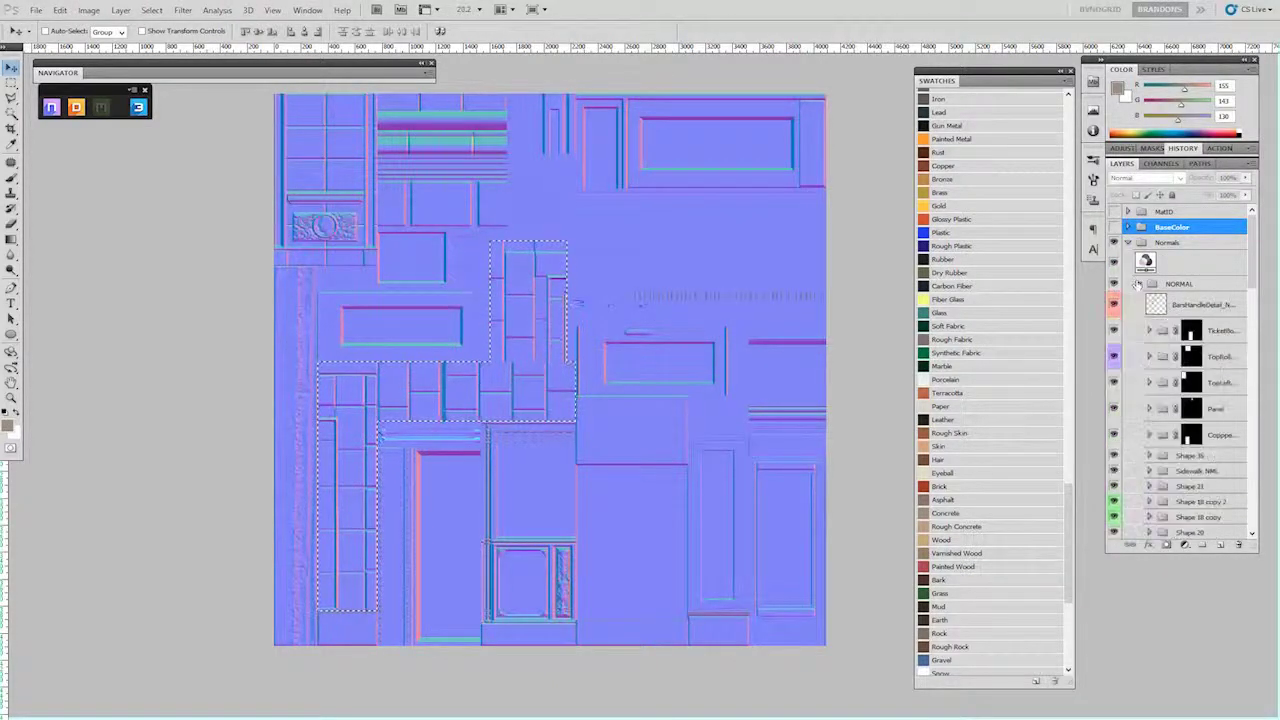
Load the tall teal door's area as a selection from its normal layer group, and show the BaseColor group over the normals
{"action": "scroll", "coordinate": [1174, 438], "scroll_direction": "down", "scroll_amount": 3}
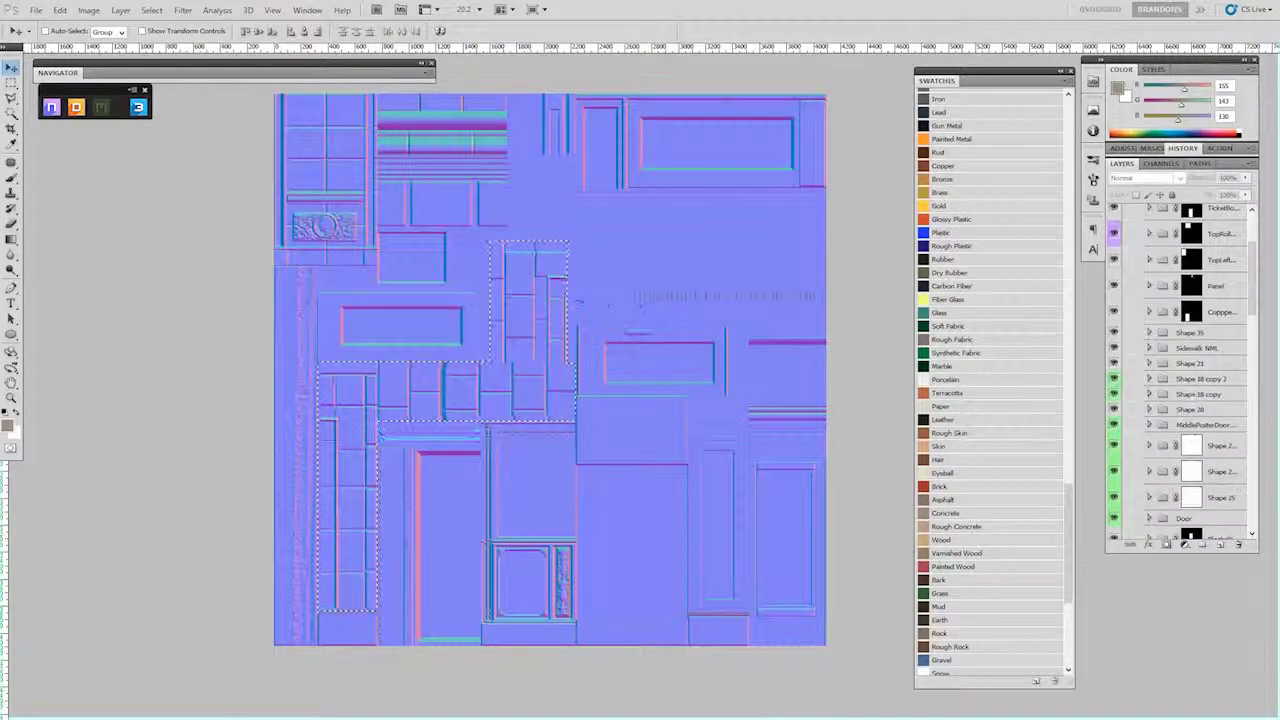
{"action": "scroll", "coordinate": [420, 500], "scroll_direction": "up", "scroll_amount": 5}
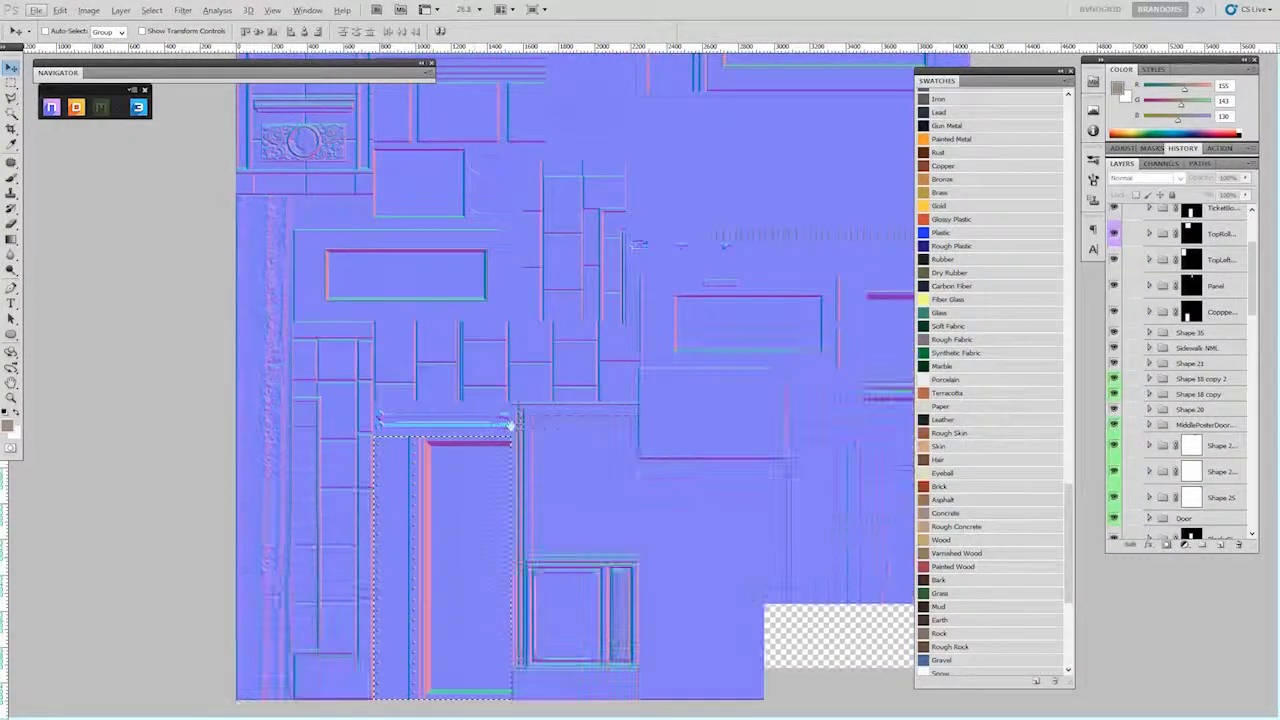
{"action": "left_click_drag", "start_coordinate": [475, 557], "coordinate": [506, 442]}
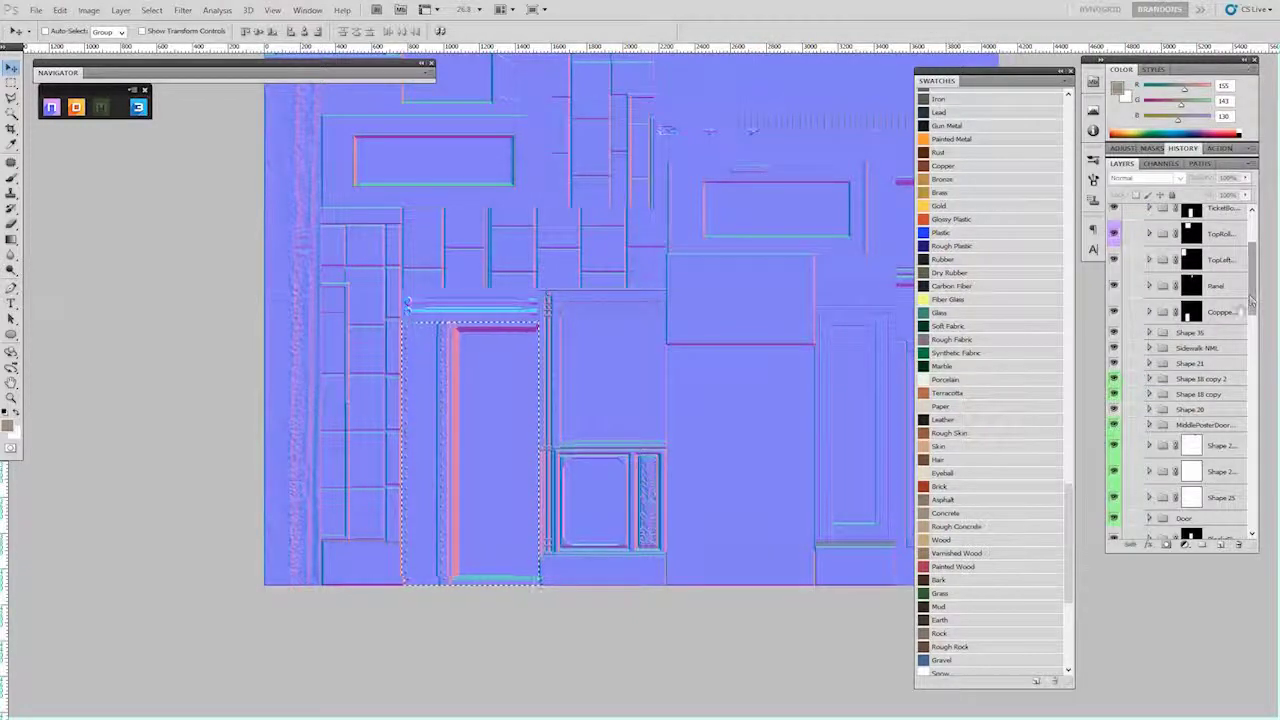
{"action": "left_click_drag", "start_coordinate": [1249, 300], "coordinate": [1249, 274]}
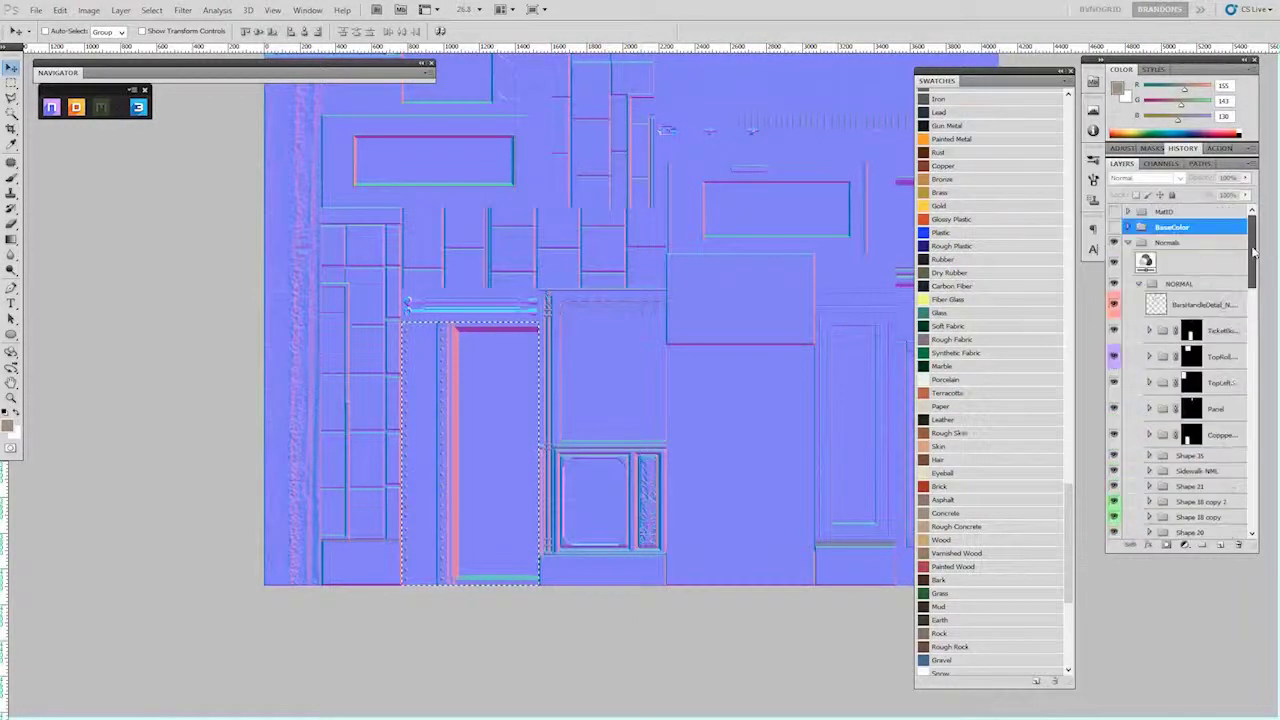
{"action": "left_click", "coordinate": [1115, 228]}
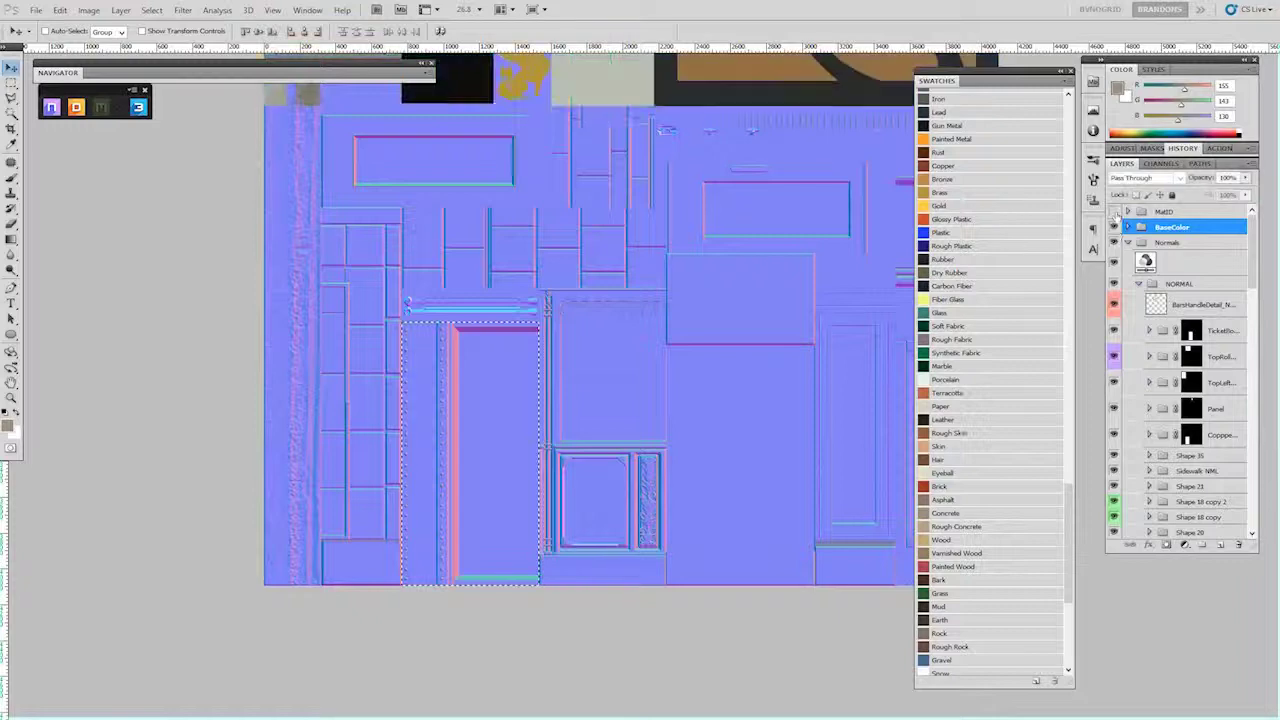
{"action": "left_click_drag", "start_coordinate": [834, 205], "coordinate": [657, 291]}
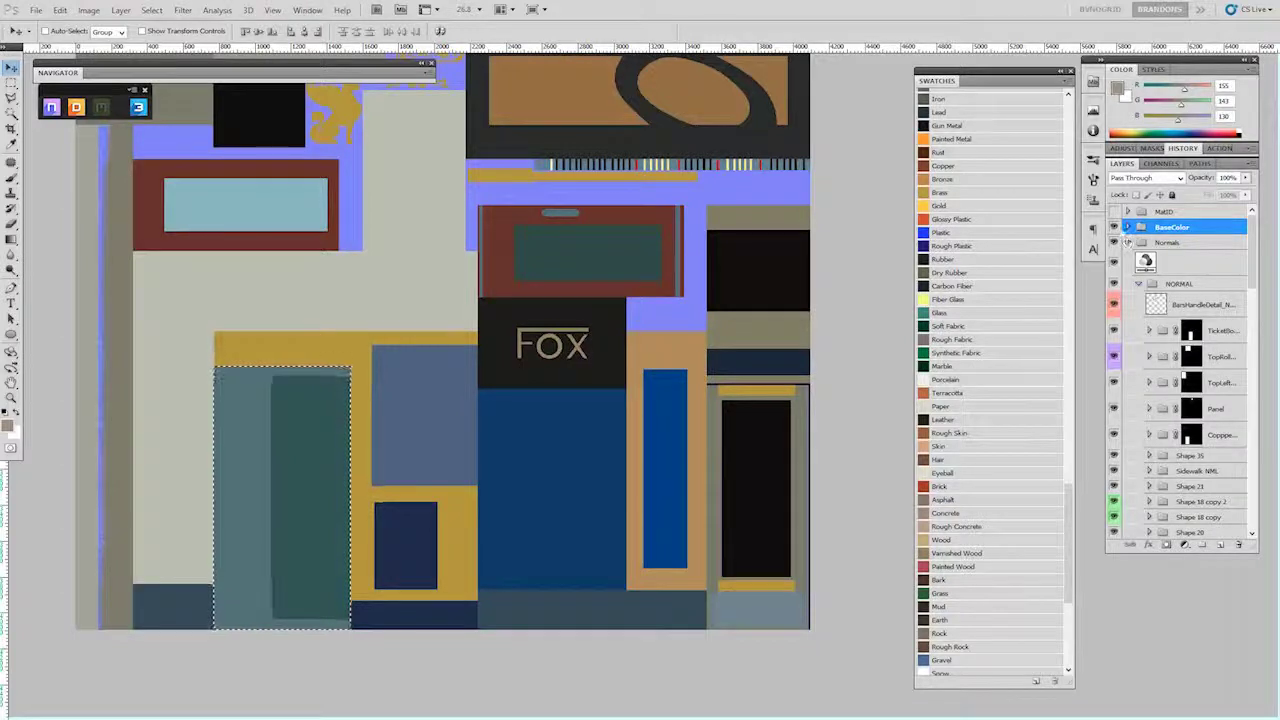
Show the MatID group, then hide it with BaseColor and Normals to examine the original photo textures around the brass door
{"action": "left_click", "coordinate": [1115, 212]}
{"action": "left_click", "coordinate": [1160, 212]}
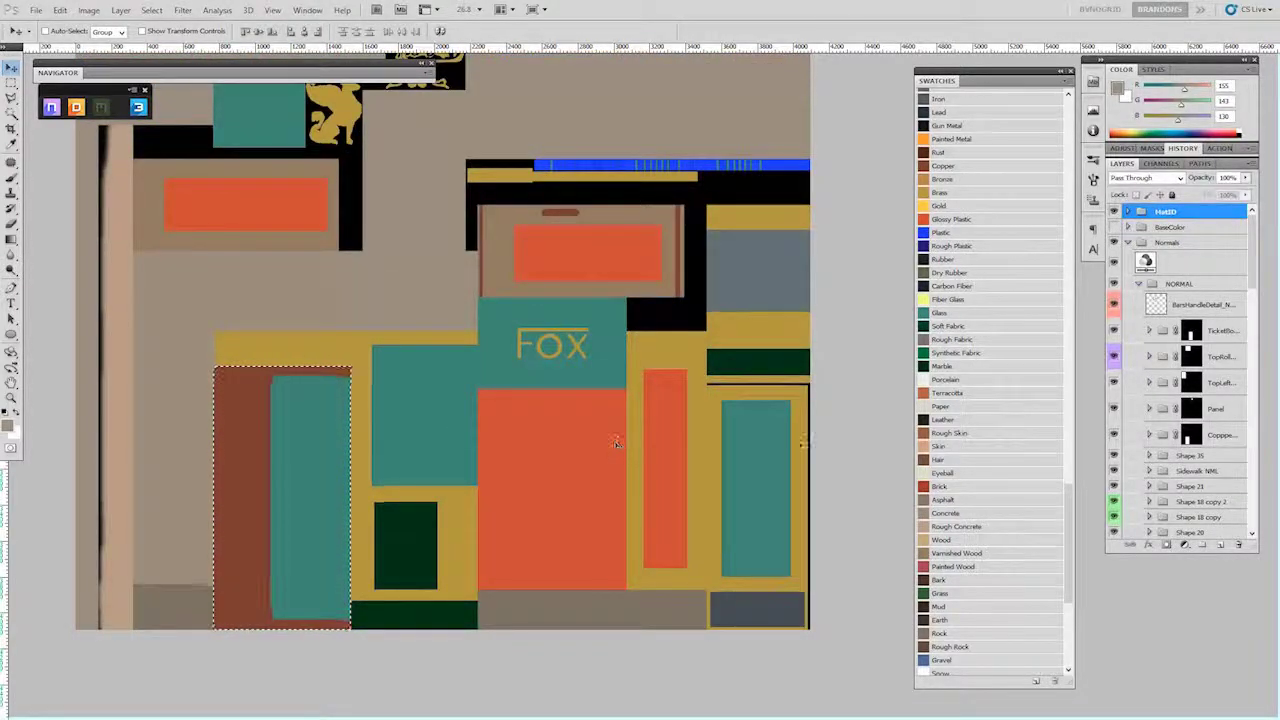
{"action": "left_click", "coordinate": [1115, 212]}
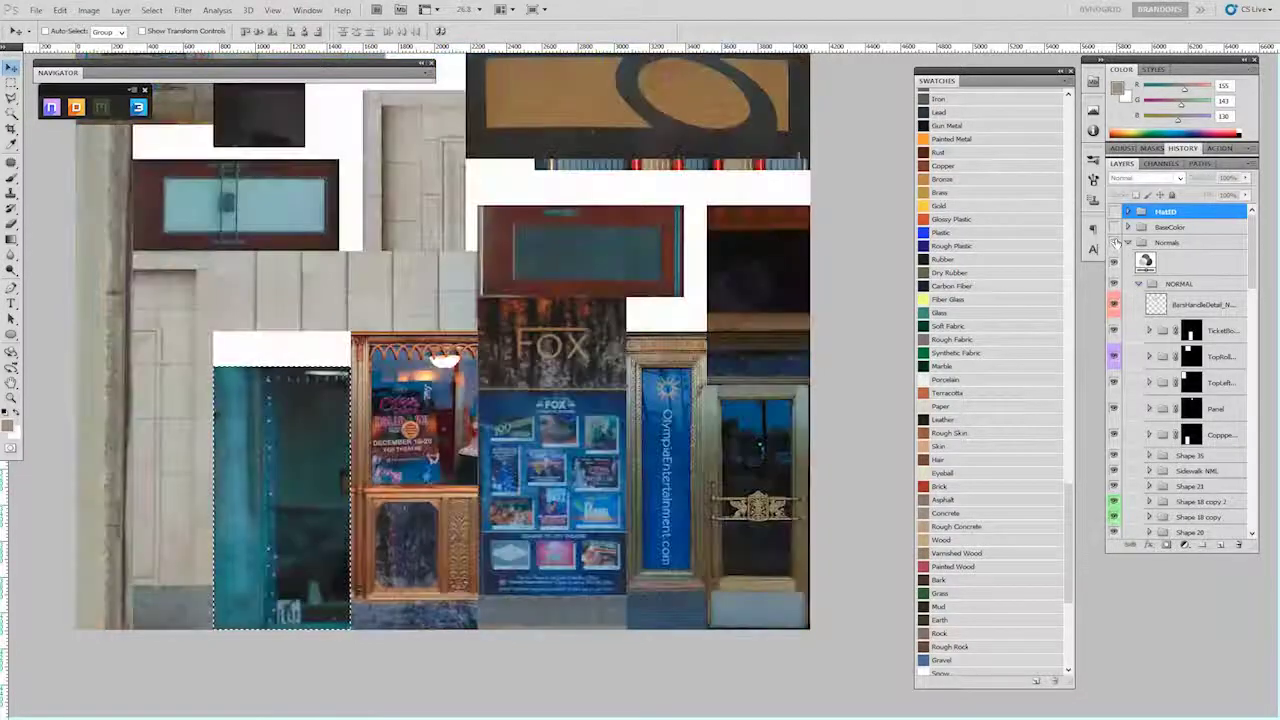
{"action": "left_click_drag", "start_coordinate": [531, 234], "coordinate": [413, 206]}
{"action": "scroll", "coordinate": [606, 529], "scroll_direction": "up", "scroll_amount": 3}
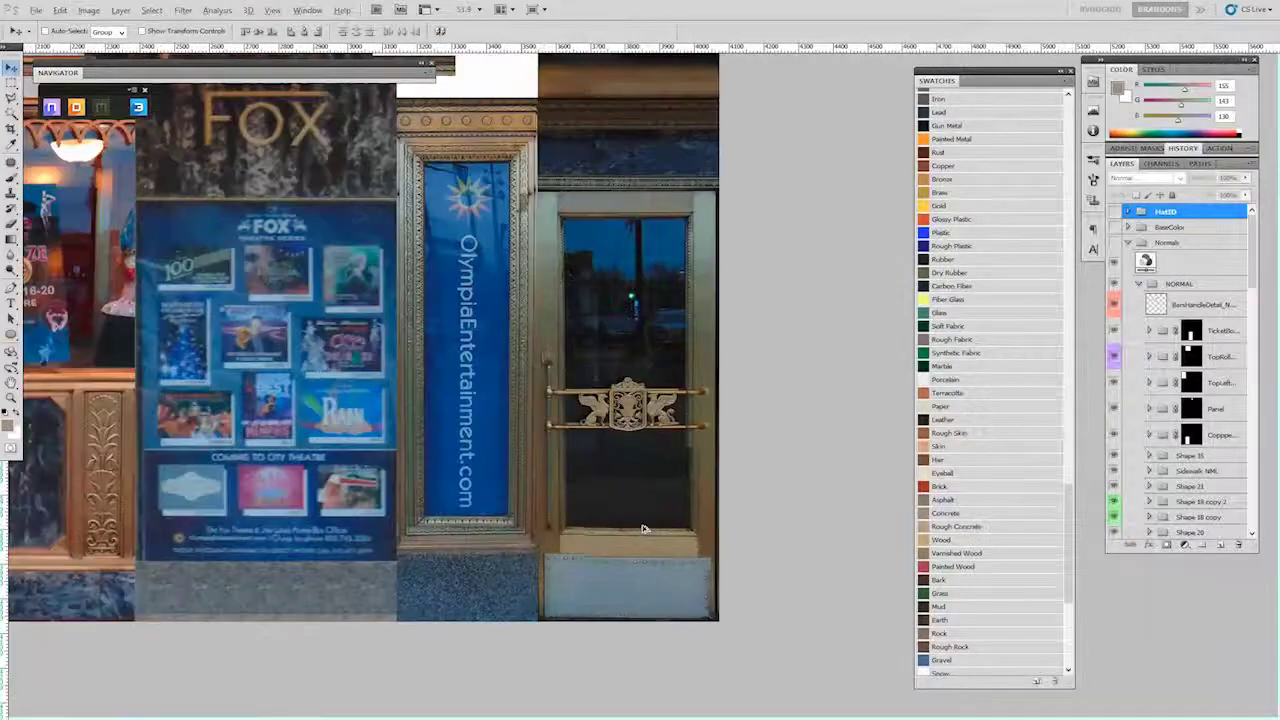
{"action": "scroll", "coordinate": [600, 342], "scroll_direction": "up", "scroll_amount": 1}
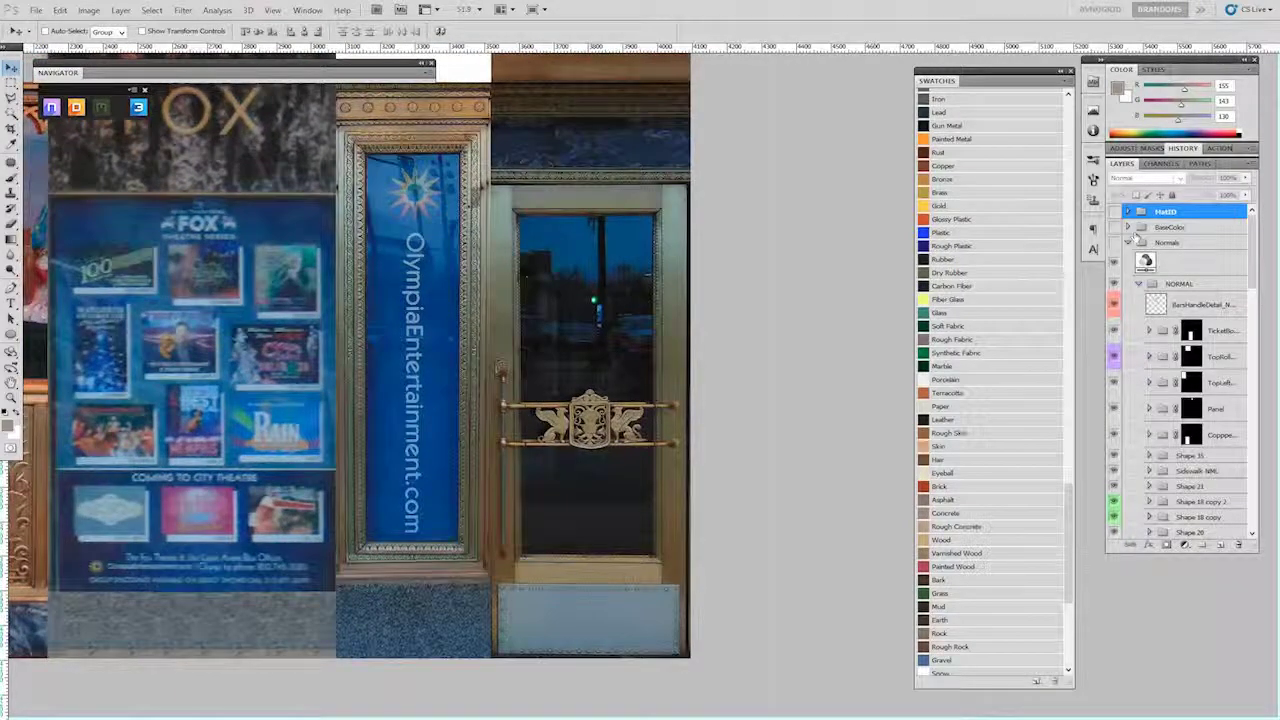
Show Normals, BaseColor and MatID in turn to compare them around the brass door, leaving MatID hidden
{"action": "left_click", "coordinate": [1114, 227]}
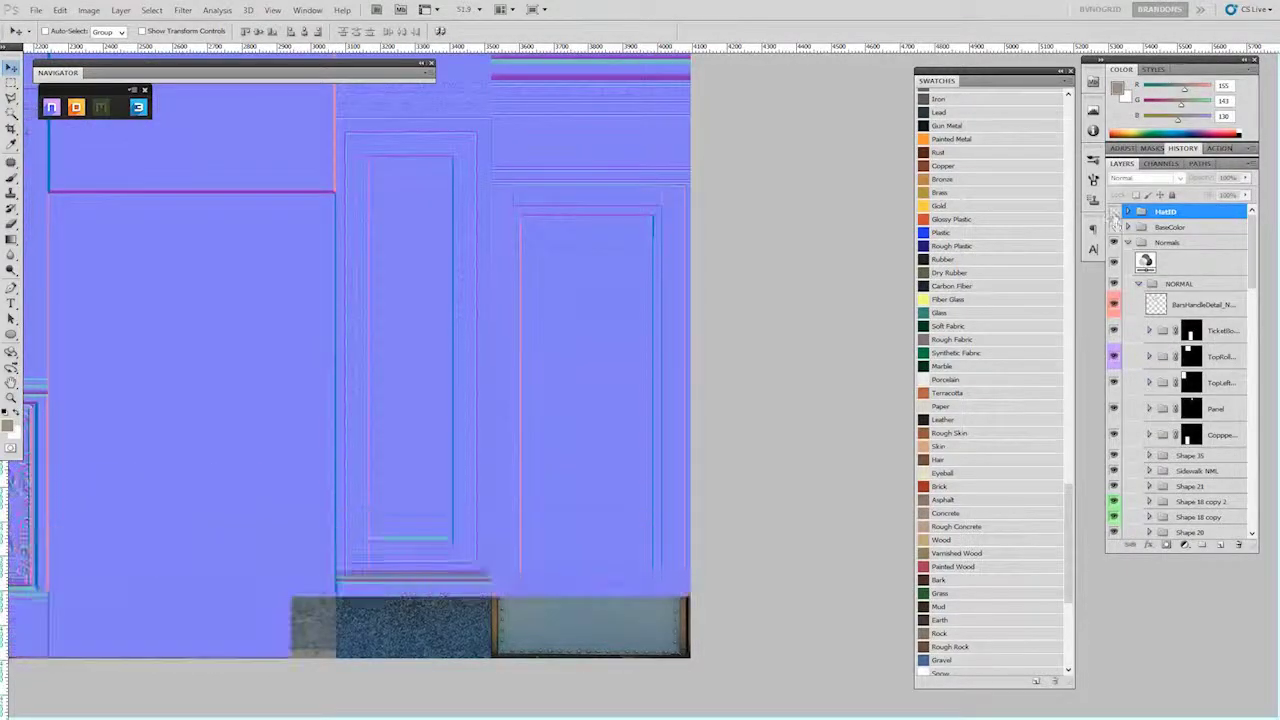
{"action": "left_click", "coordinate": [1114, 227]}
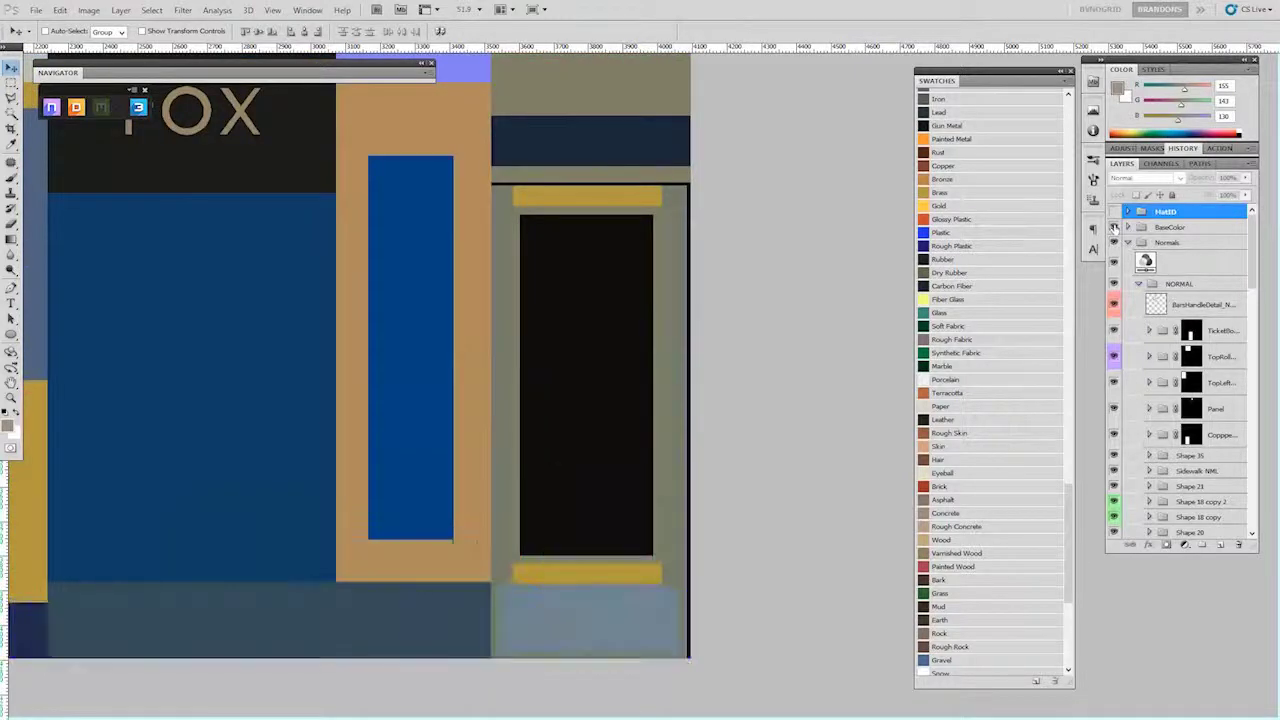
{"action": "left_click", "coordinate": [1114, 212]}
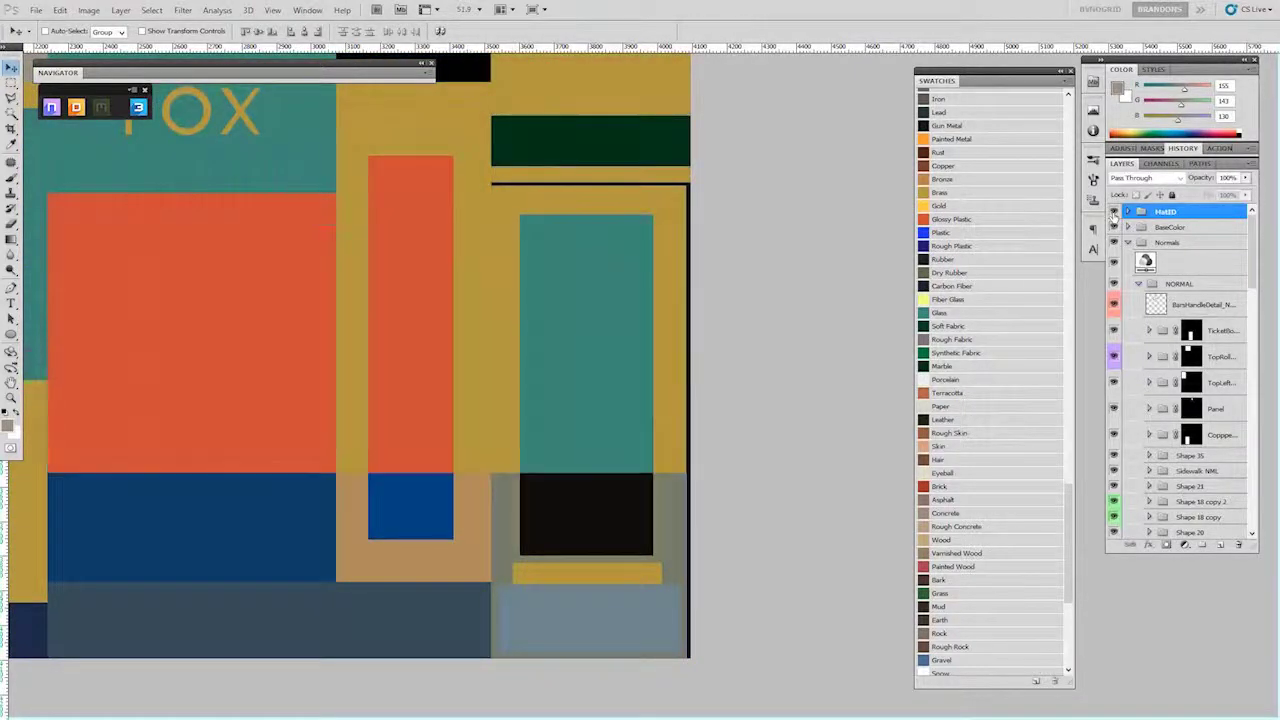
{"action": "left_click", "coordinate": [1114, 212]}
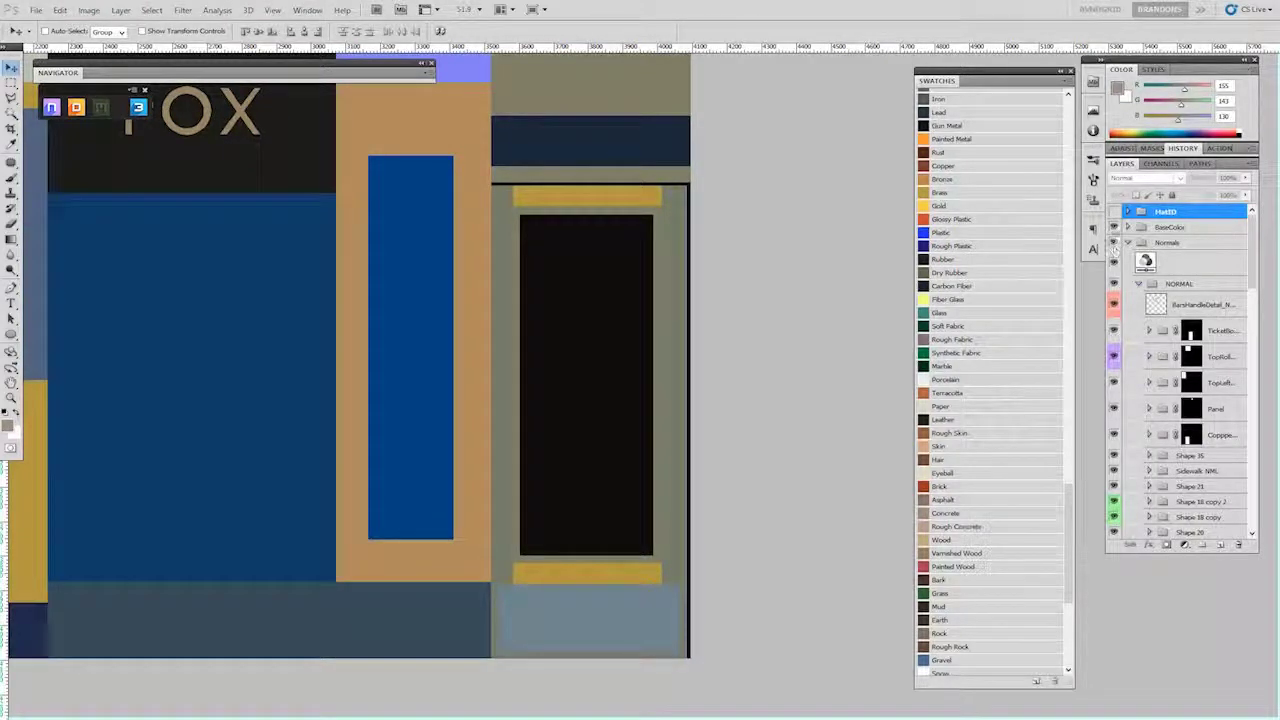
Hide and restore the BaseColor group to compare it with the photo textures around the brass door, and show MatID over them
{"action": "left_click", "coordinate": [1114, 227]}
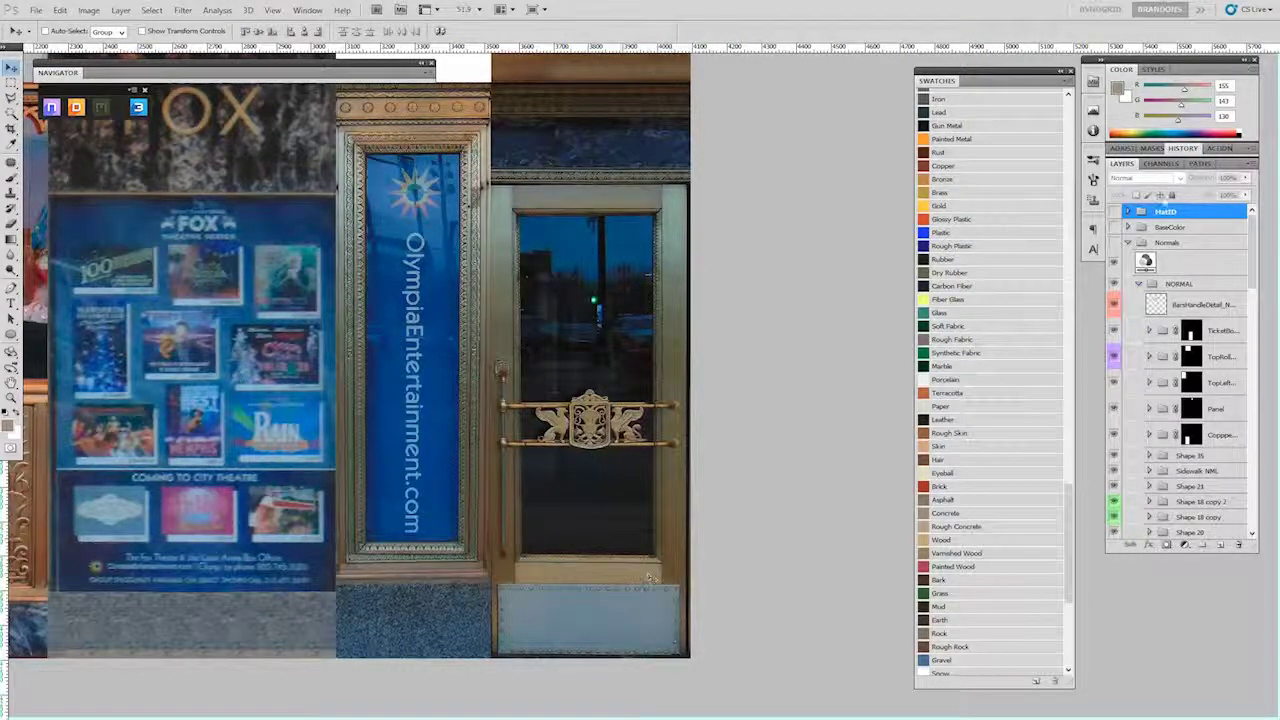
{"action": "left_click", "coordinate": [1114, 227]}
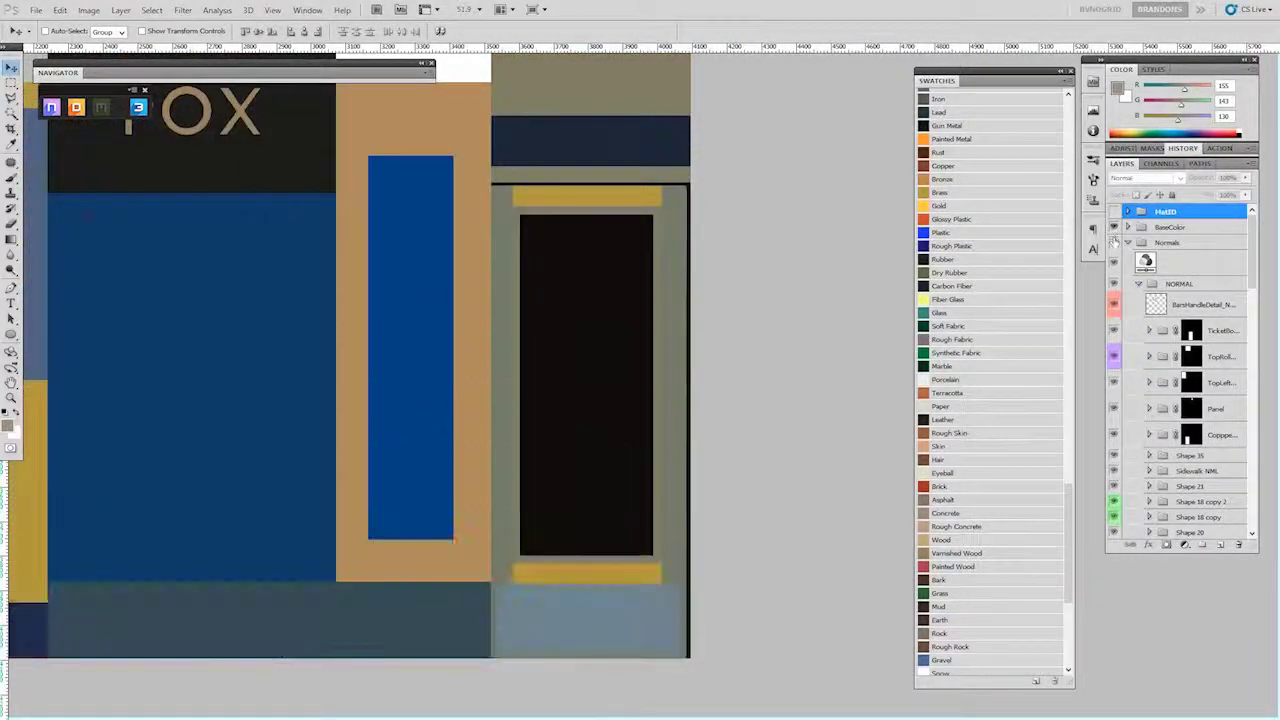
{"action": "left_click", "coordinate": [1114, 211]}
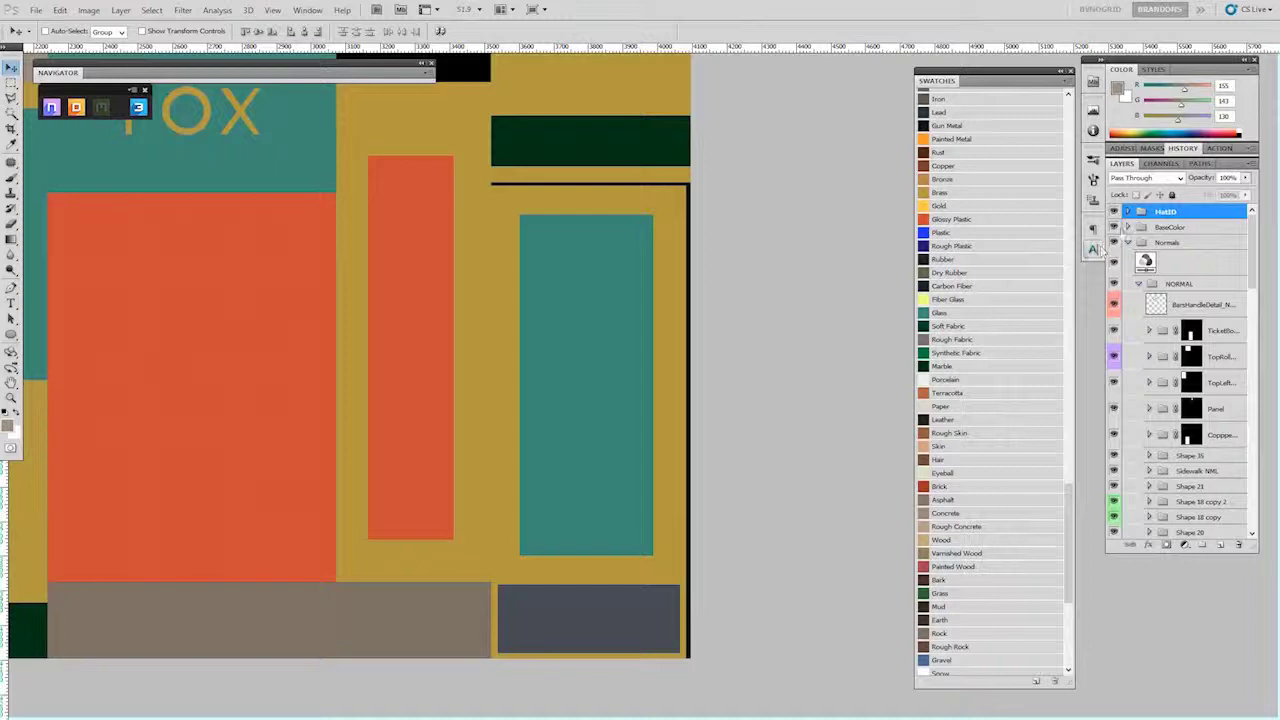
Examine the thin striped sign strip above the display case in the MatID map, and hide MatID to compare its base colours
{"action": "scroll", "coordinate": [634, 360], "scroll_direction": "down", "scroll_amount": 1}
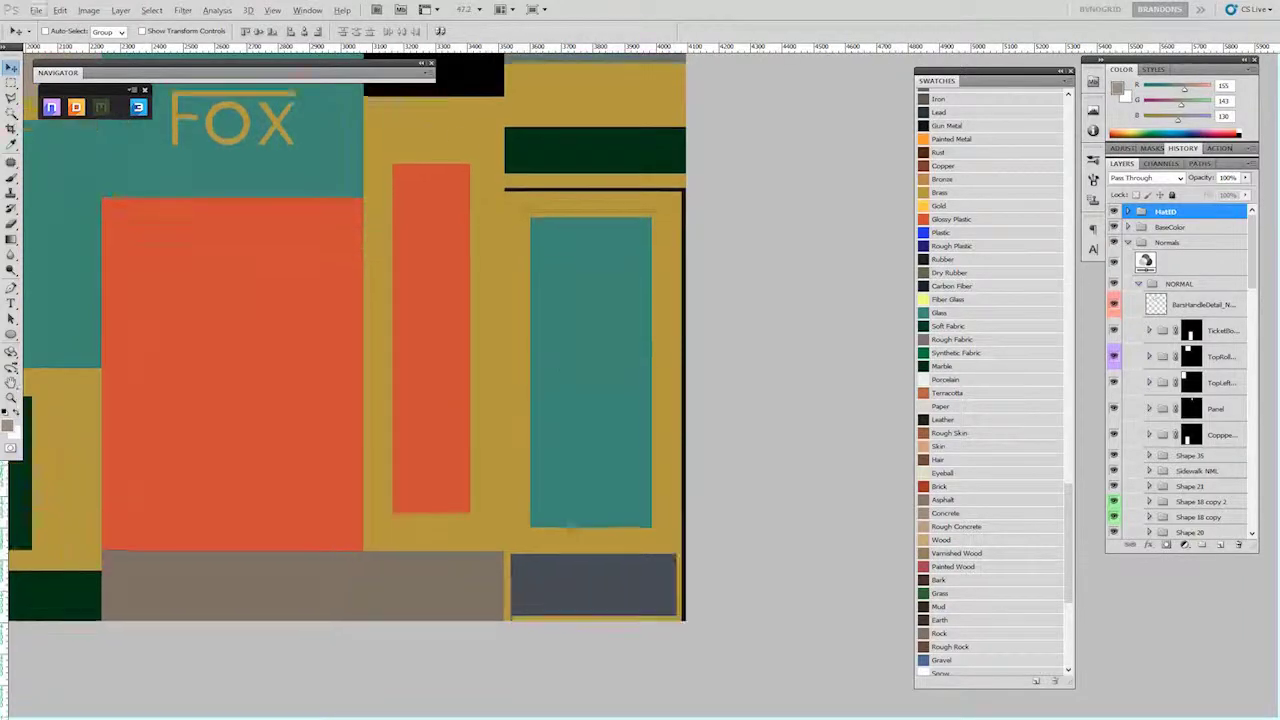
{"action": "left_click_drag", "start_coordinate": [451, 344], "coordinate": [559, 321]}
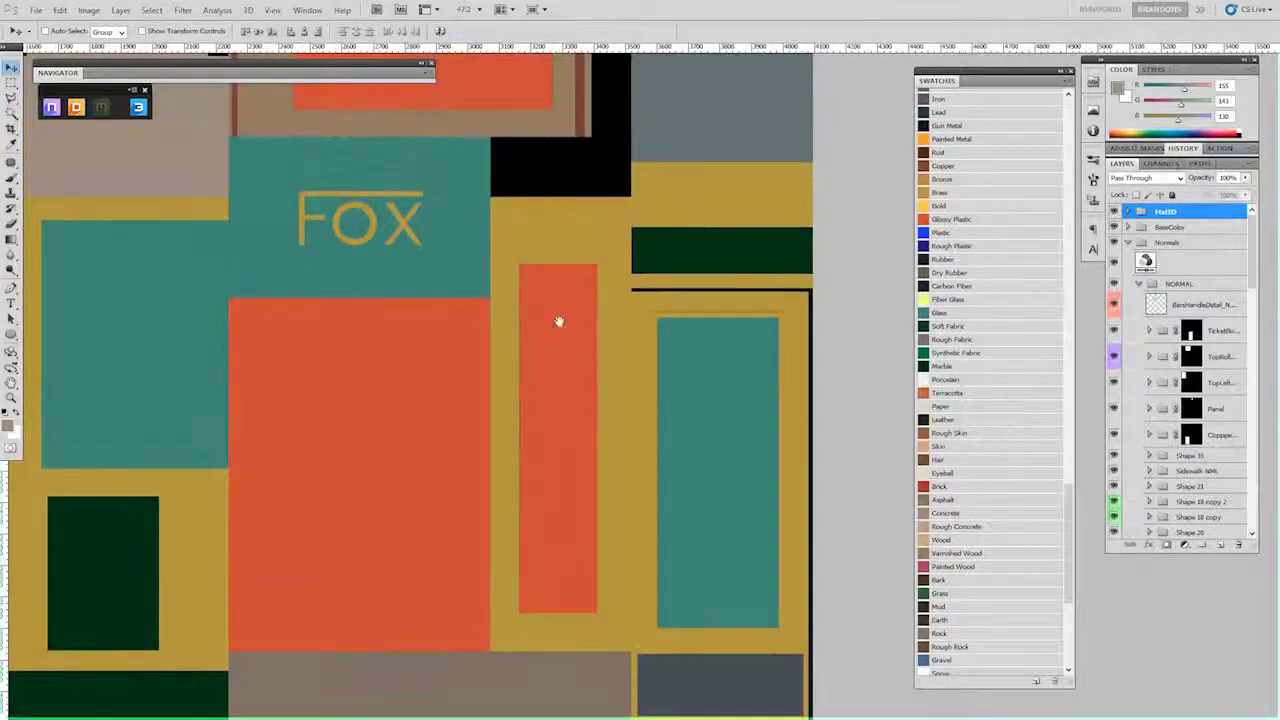
{"action": "left_click_drag", "start_coordinate": [658, 184], "coordinate": [580, 414]}
{"action": "left_click_drag", "start_coordinate": [537, 277], "coordinate": [631, 429]}
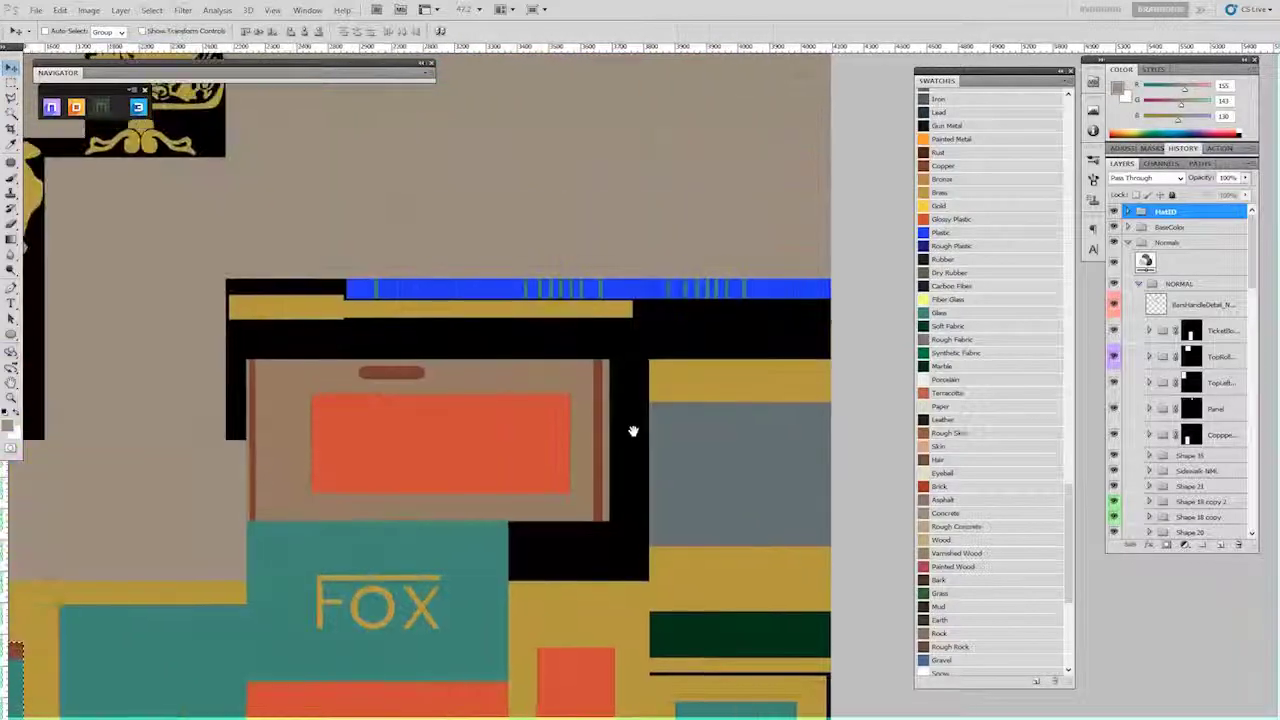
{"action": "scroll", "coordinate": [766, 429], "scroll_direction": "up", "scroll_amount": 1}
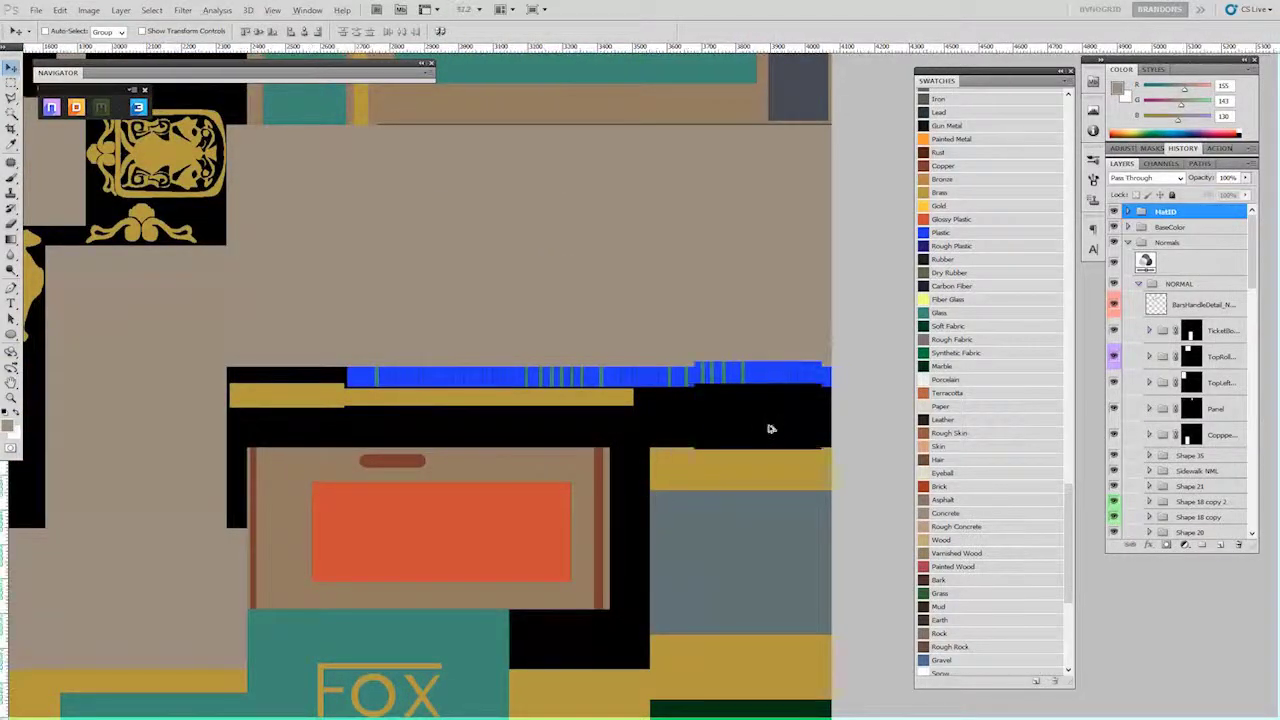
{"action": "scroll", "coordinate": [772, 422], "scroll_direction": "up", "scroll_amount": 3}
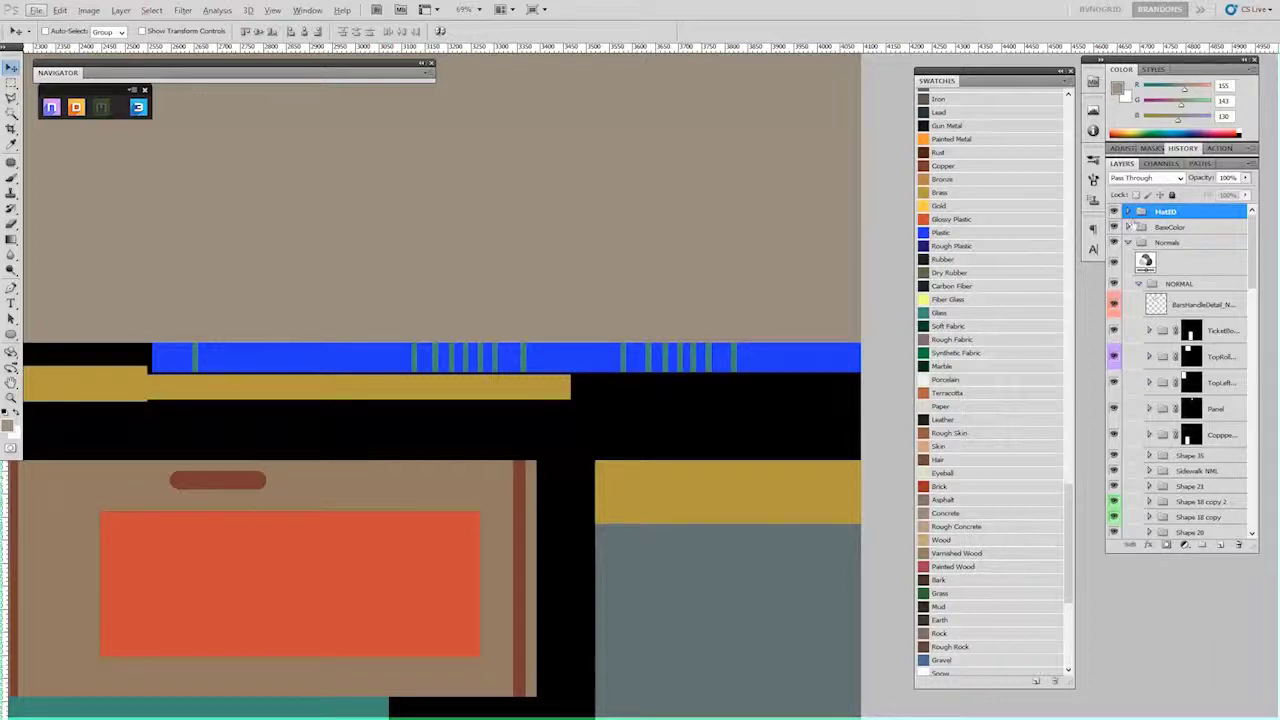
{"action": "left_click", "coordinate": [1114, 212]}
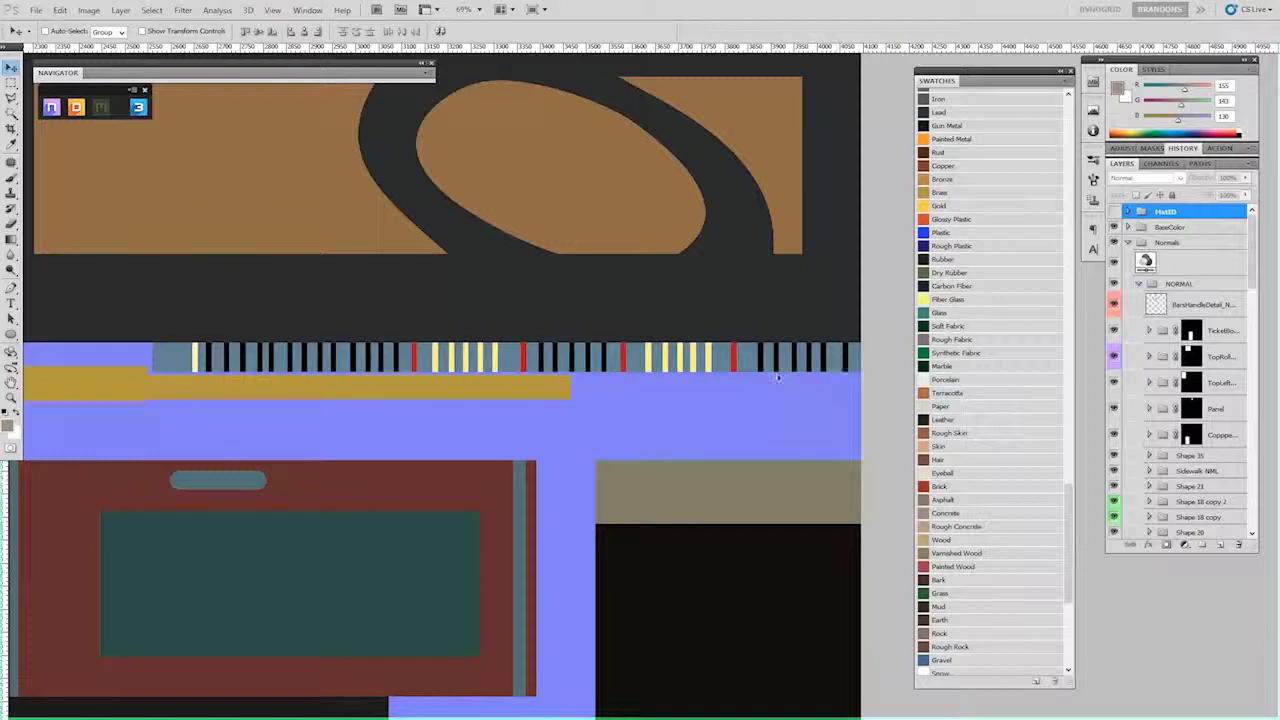
Set the foreground colour to the Plastic swatch, marquee-select the whole striped sign strip, and display the grid
{"action": "left_click", "coordinate": [951, 232]}
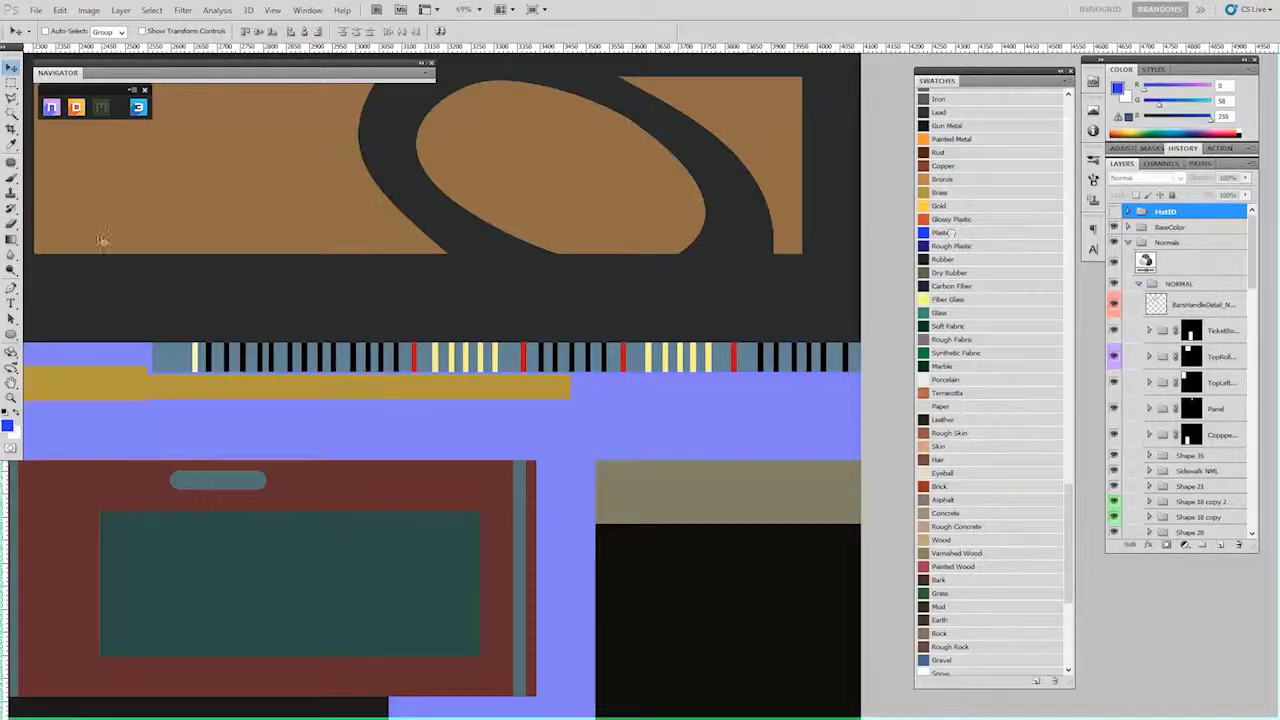
{"action": "key", "text": "m"}
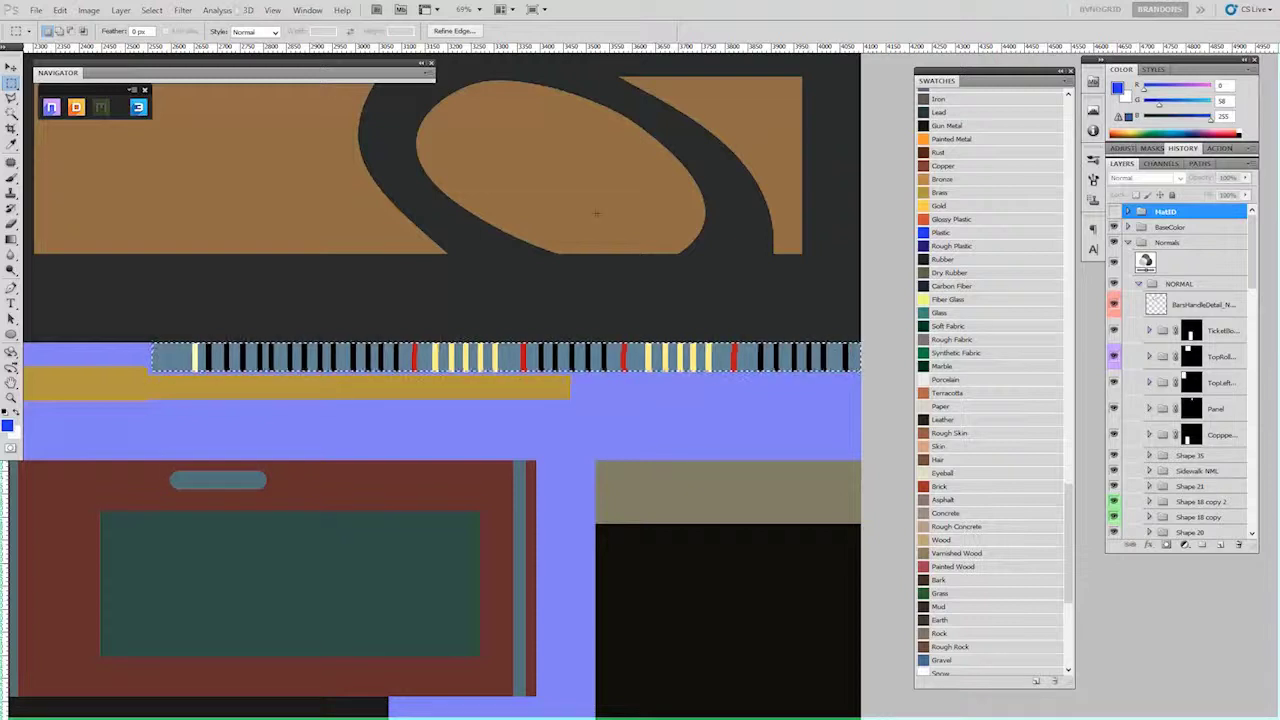
{"action": "left_click", "coordinate": [273, 10]}
{"action": "left_click", "coordinate": [285, 195]}
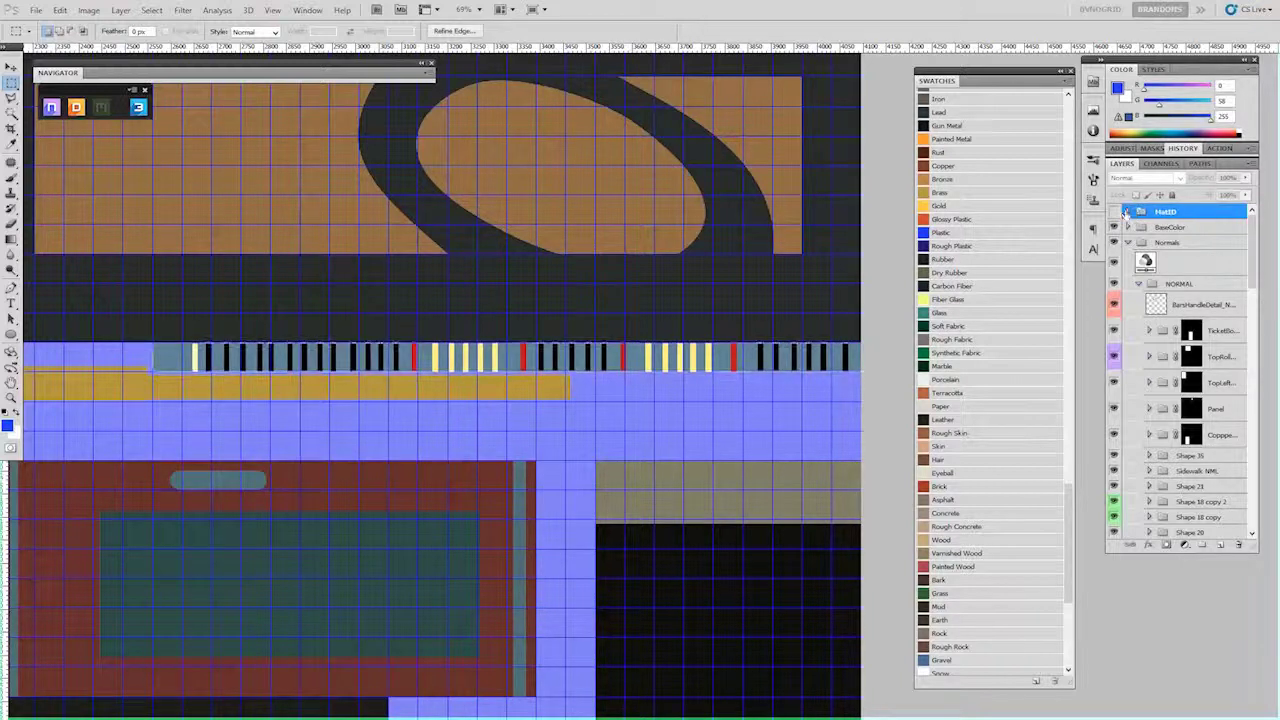
Fill the selected sign strip with the Plastic colour on a new layer in the MatID group, and add another empty layer above it
{"action": "left_click", "coordinate": [1127, 212]}
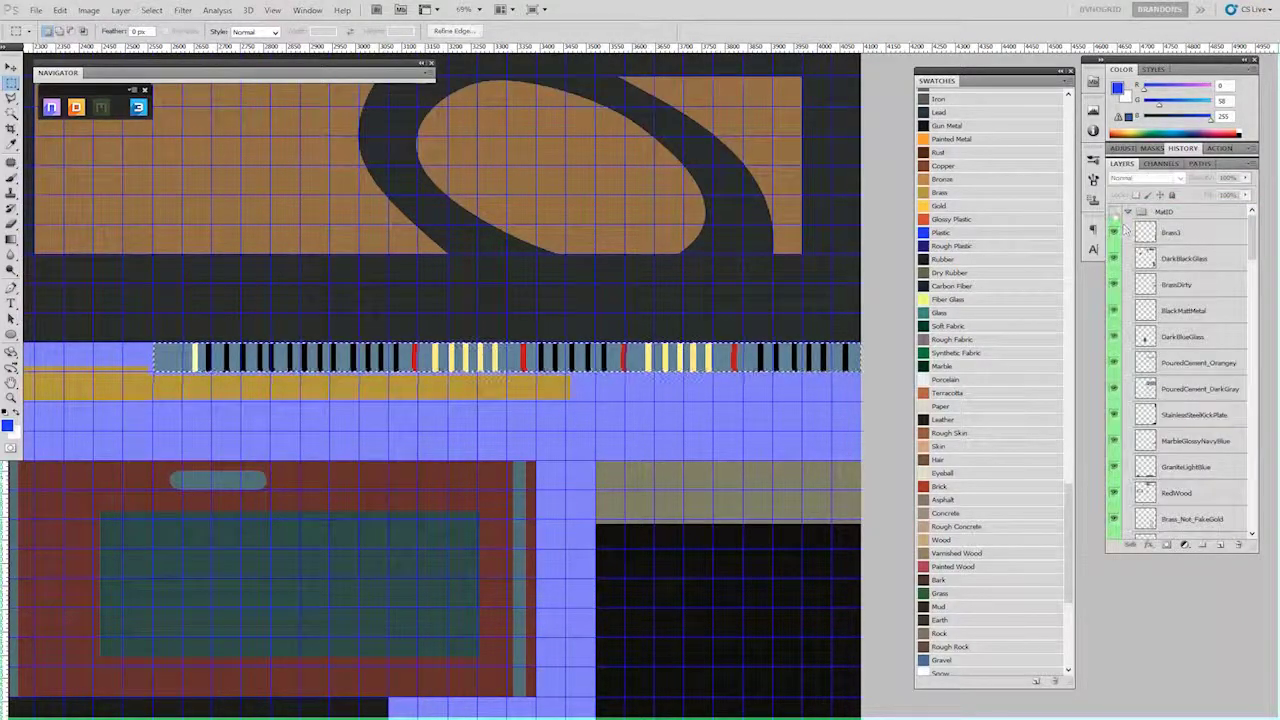
{"action": "left_click", "coordinate": [1128, 232]}
{"action": "left_click", "coordinate": [1220, 545]}
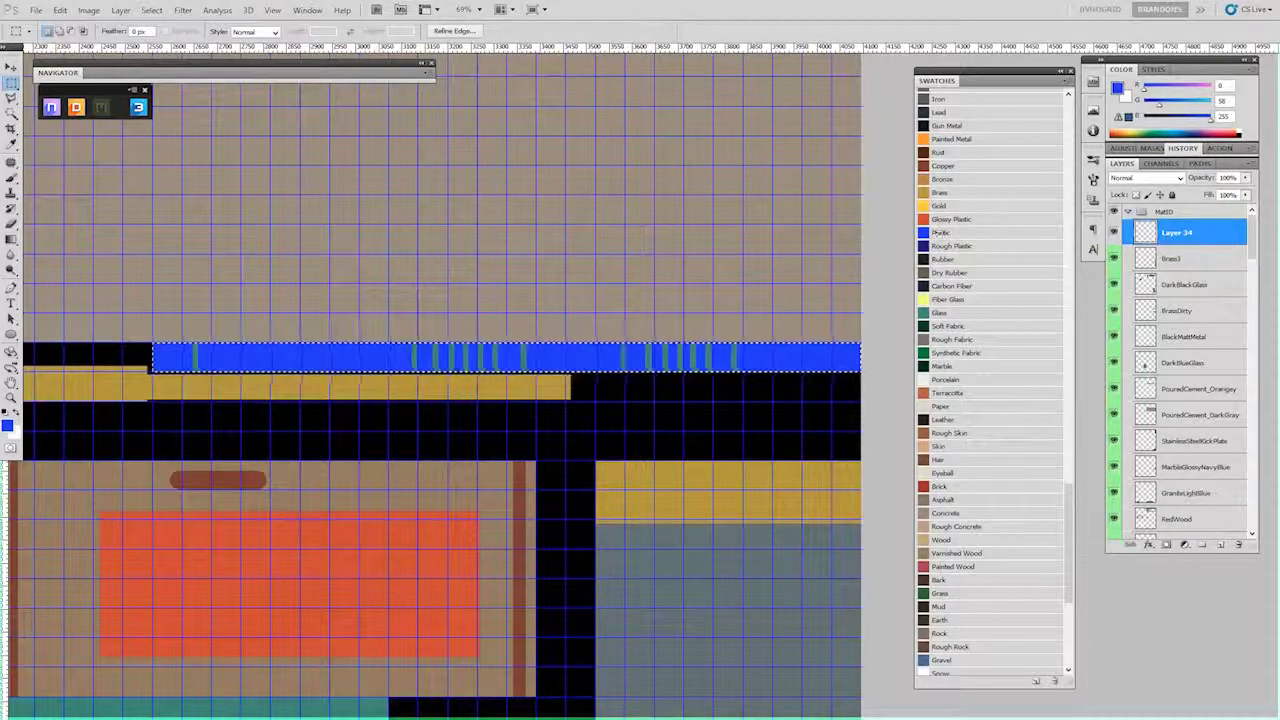
{"action": "left_click", "coordinate": [1220, 545]}
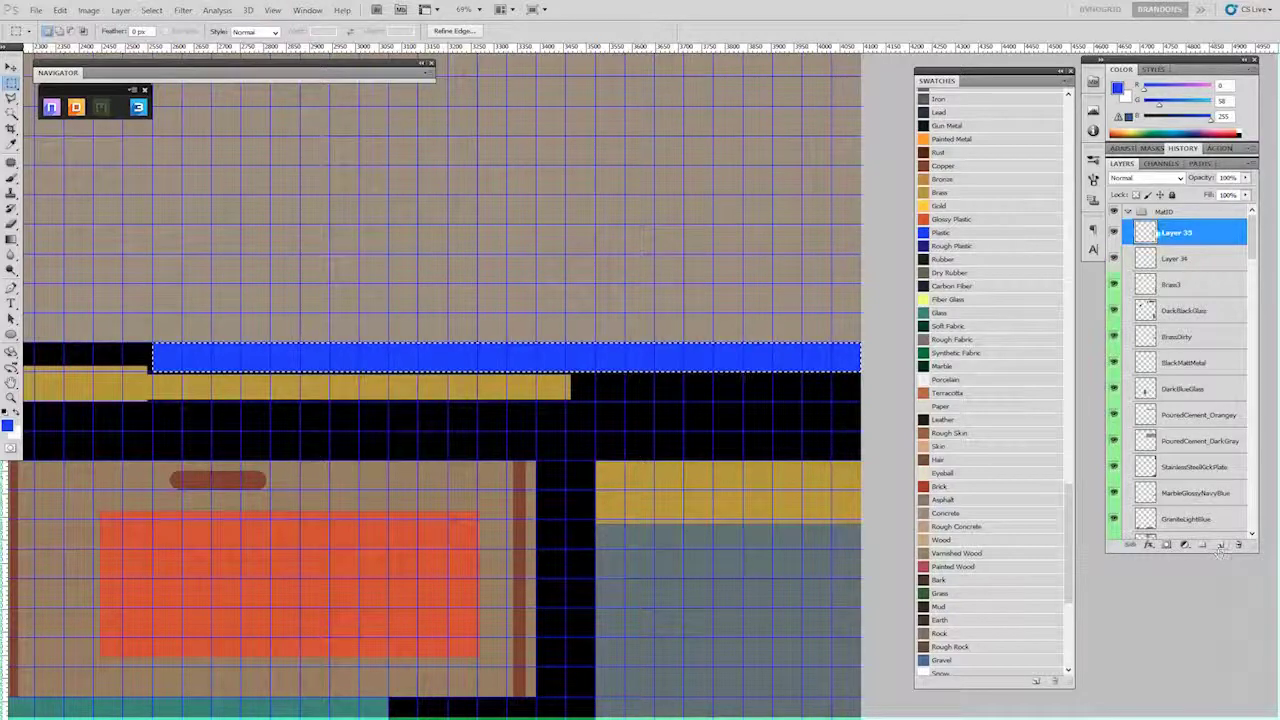
Collapse and hide the MatID group, check the strip's normals without base colour, and expand the visible BaseColor group
{"action": "left_click", "coordinate": [1128, 212]}
{"action": "left_click", "coordinate": [1114, 227]}
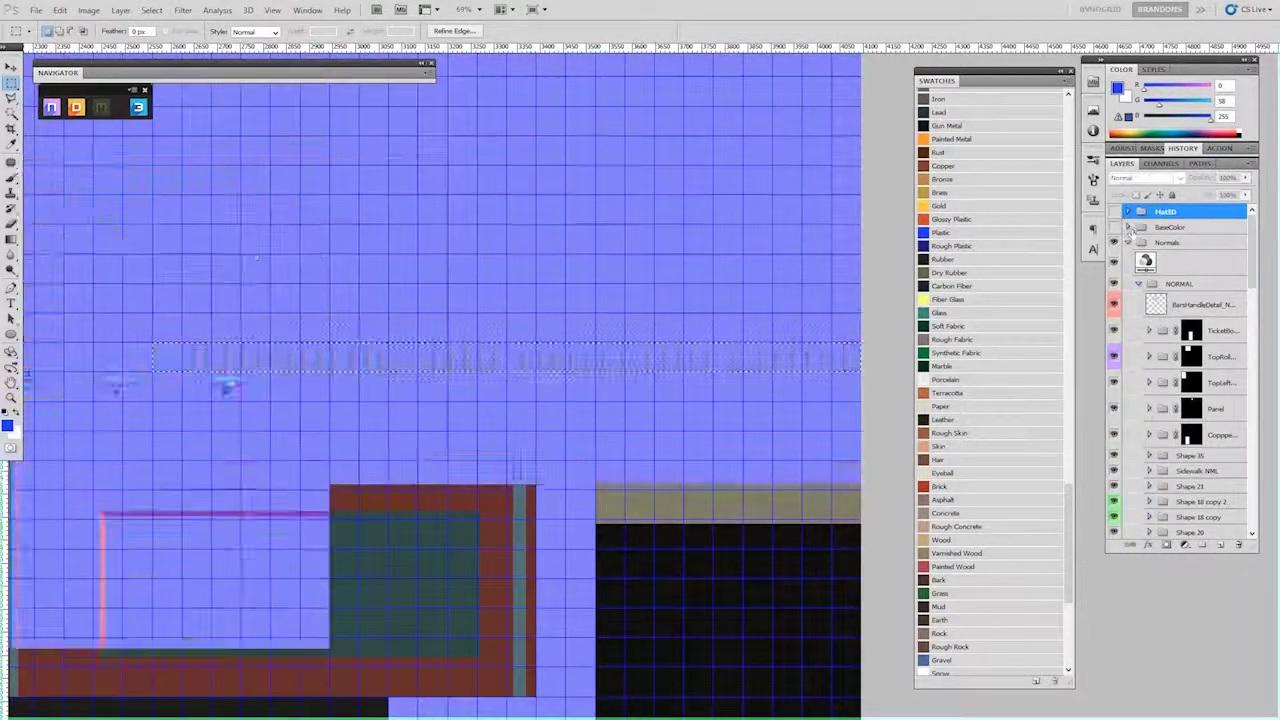
{"action": "left_click", "coordinate": [1114, 227]}
{"action": "left_click", "coordinate": [1128, 227]}
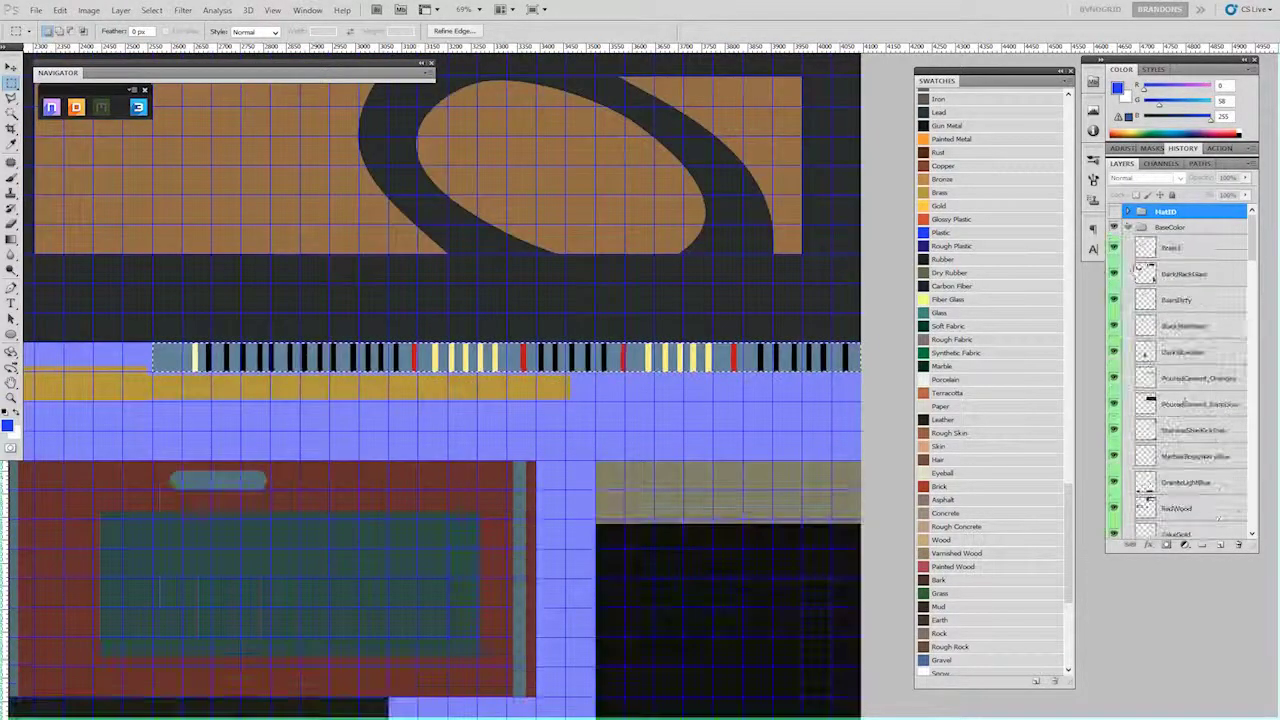
Load the yellow, red and black stripes as one combined selection from the NeonLightYellowWhite, NeonLightRed and BlackLine layers in BaseColor
{"action": "scroll", "coordinate": [1155, 371], "scroll_direction": "down", "scroll_amount": 8}
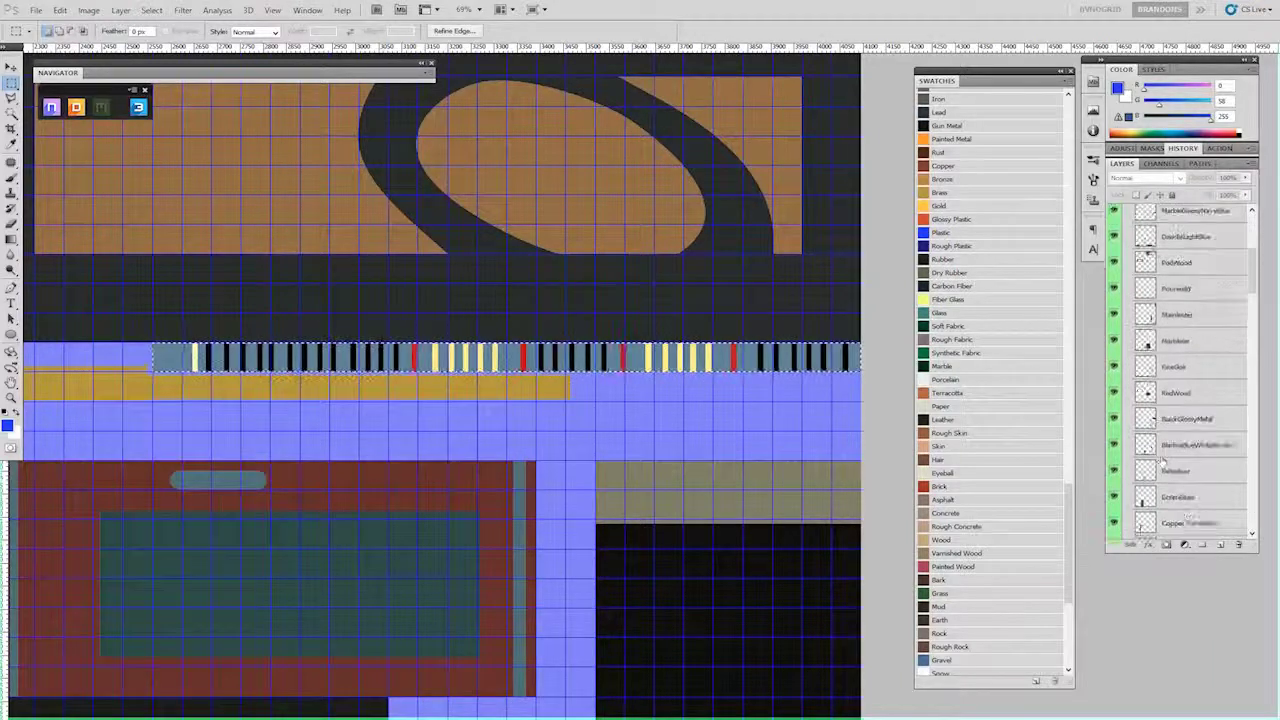
{"action": "scroll", "coordinate": [1155, 446], "scroll_direction": "down", "scroll_amount": 5}
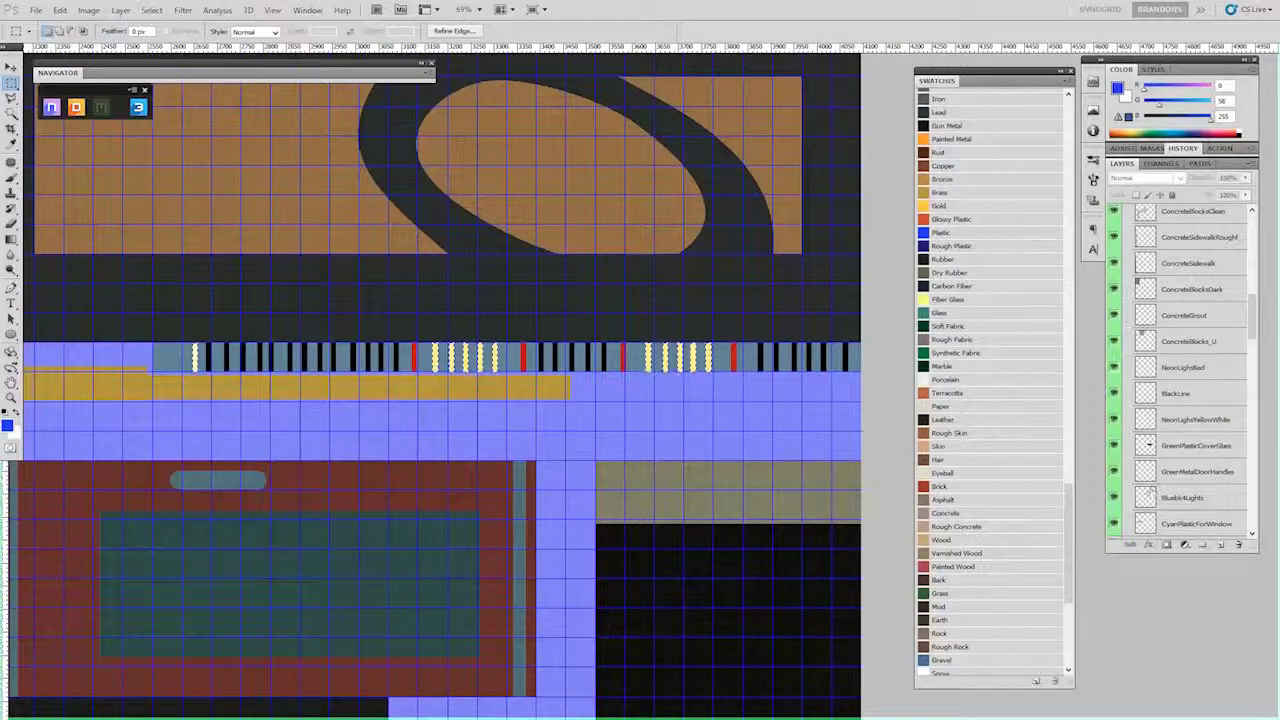
{"action": "scroll", "coordinate": [1254, 330], "scroll_direction": "down", "scroll_amount": 3}
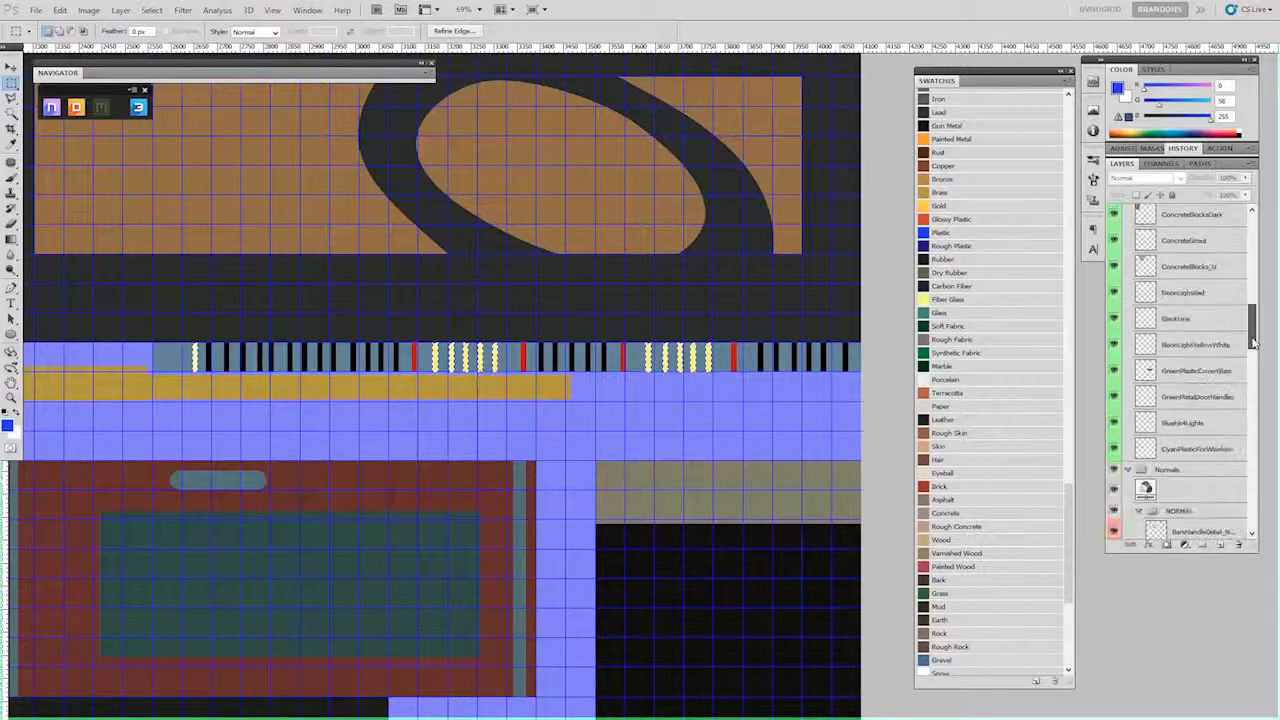
{"action": "scroll", "coordinate": [1251, 330], "scroll_direction": "up", "scroll_amount": 4}
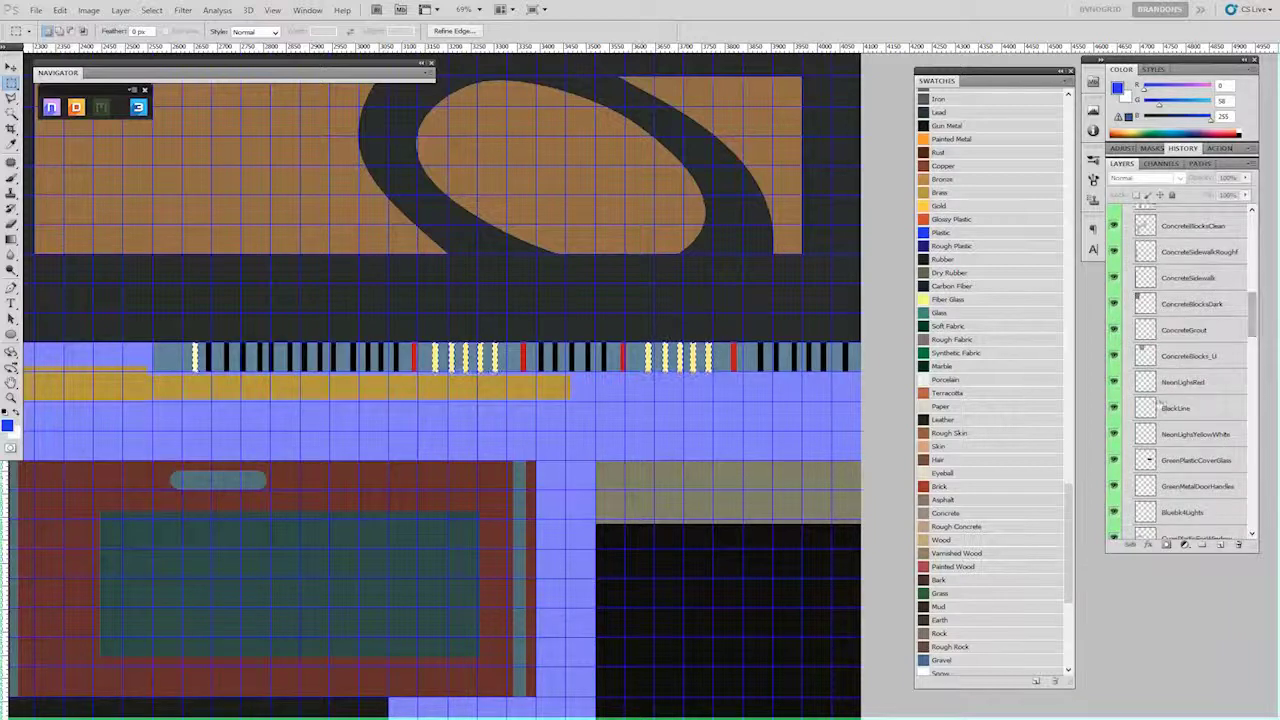
{"action": "scroll", "coordinate": [1254, 330], "scroll_direction": "down", "scroll_amount": 2}
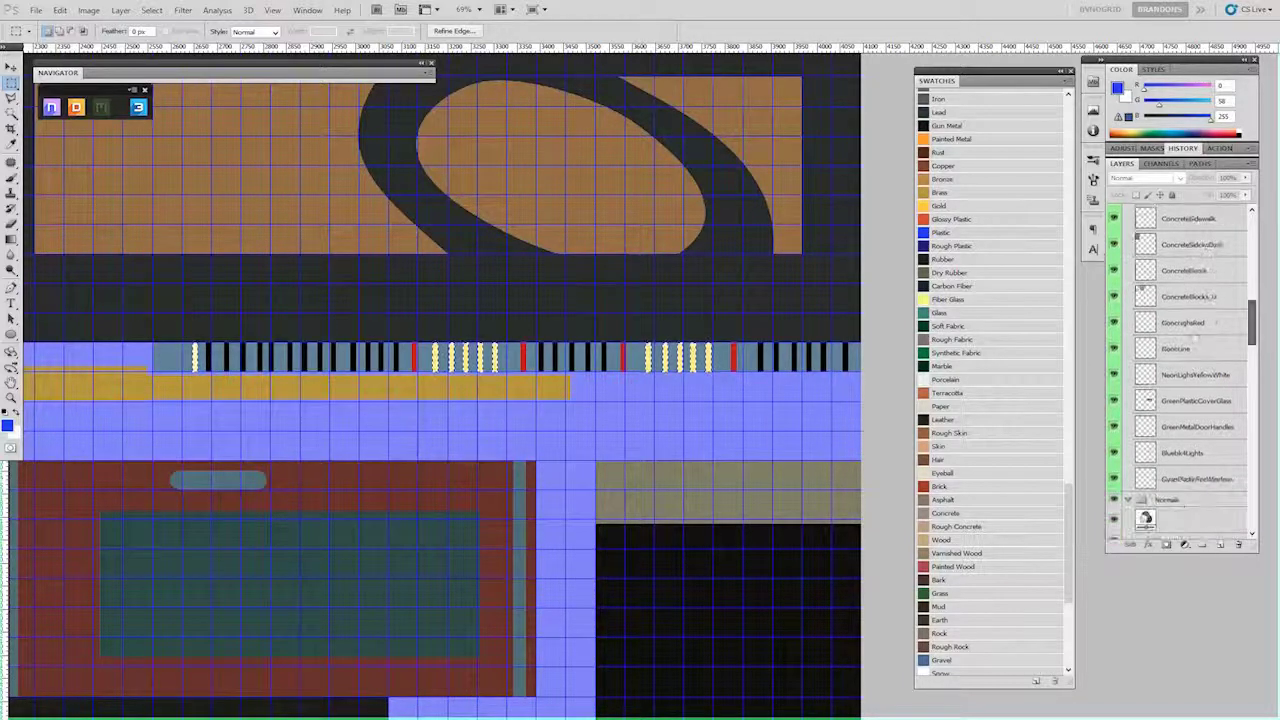
{"action": "left_click", "coordinate": [1145, 348], "text": "ctrl"}
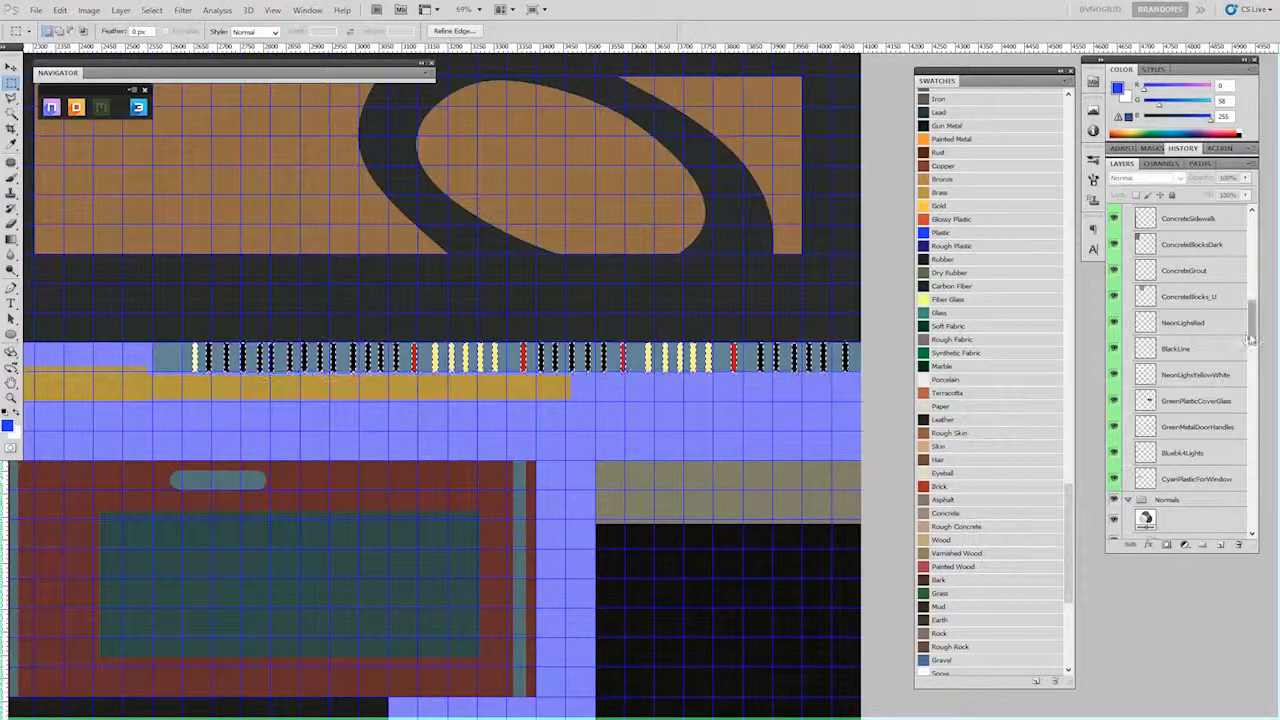
Show and expand the MatID group, and add a new layer above its topmost layer
{"action": "left_click_drag", "start_coordinate": [1247, 341], "coordinate": [1251, 214]}
{"action": "left_click", "coordinate": [1114, 212]}
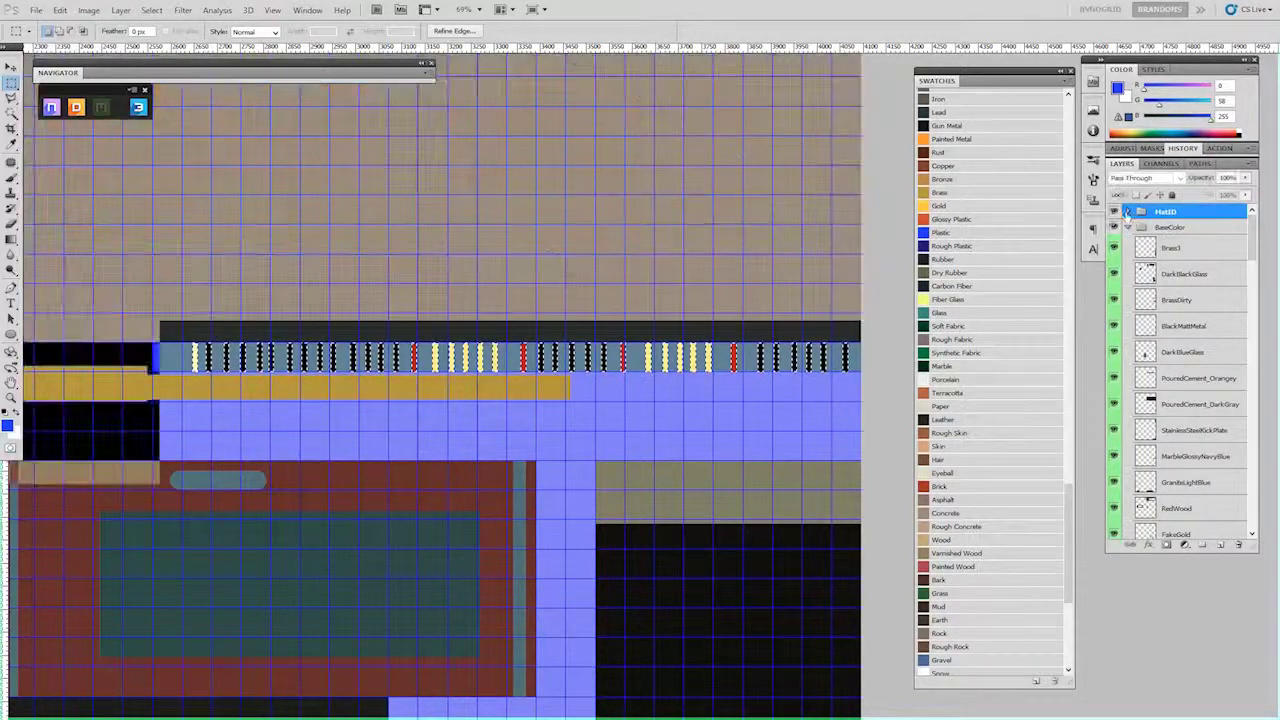
{"action": "left_click", "coordinate": [1128, 212]}
{"action": "left_click", "coordinate": [1180, 232]}
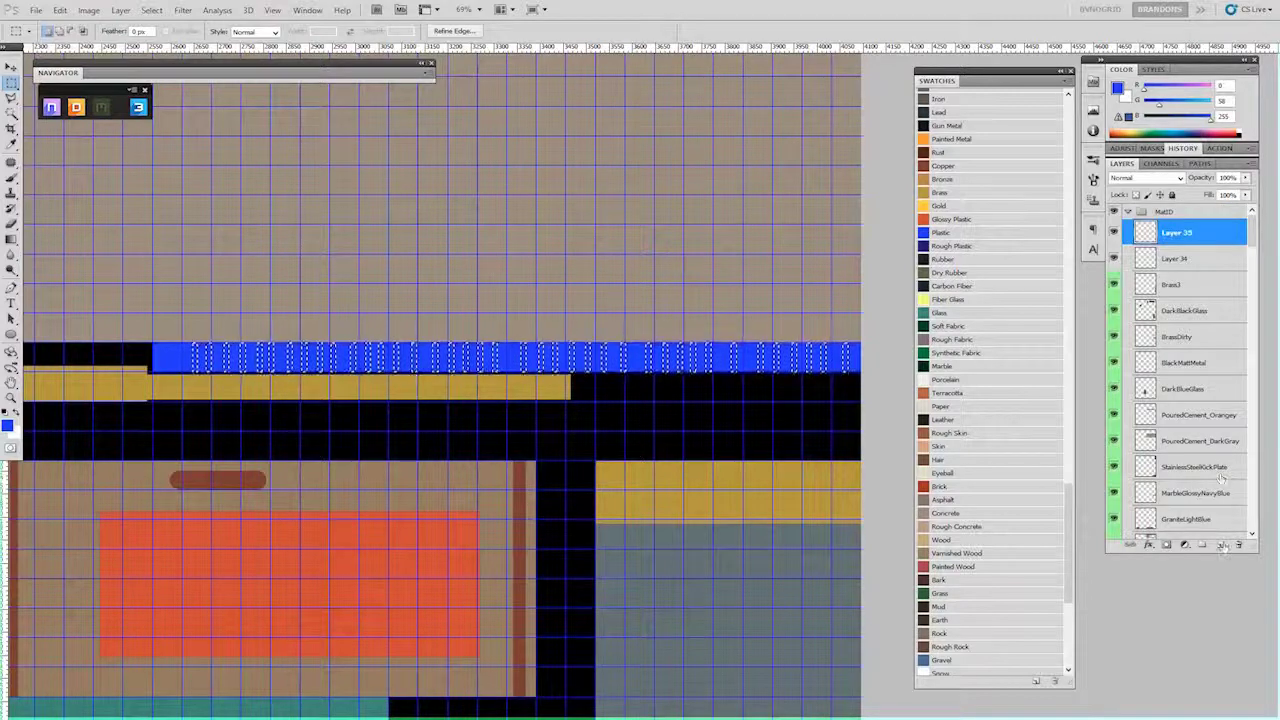
{"action": "left_click", "coordinate": [1222, 545]}
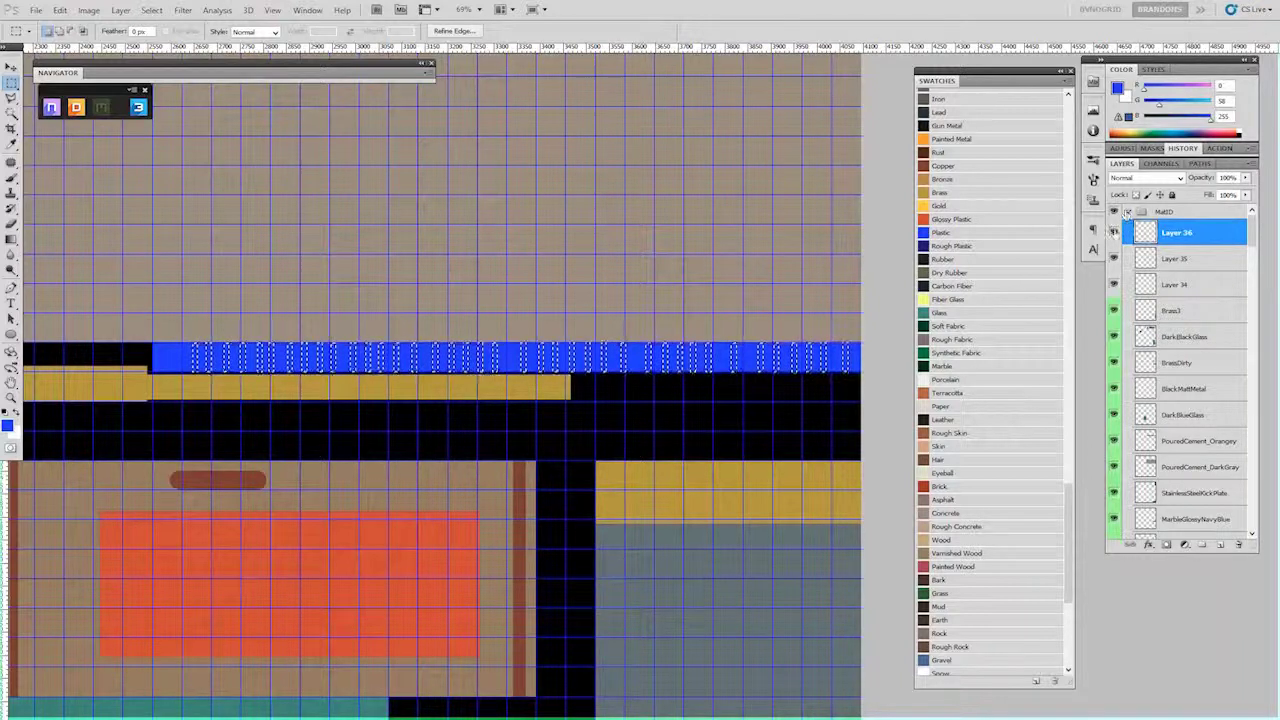
Check the new MatID layers' visibility, and fill the selected stripes with the Glass swatch on the topmost layer
{"action": "left_click", "coordinate": [1114, 232]}
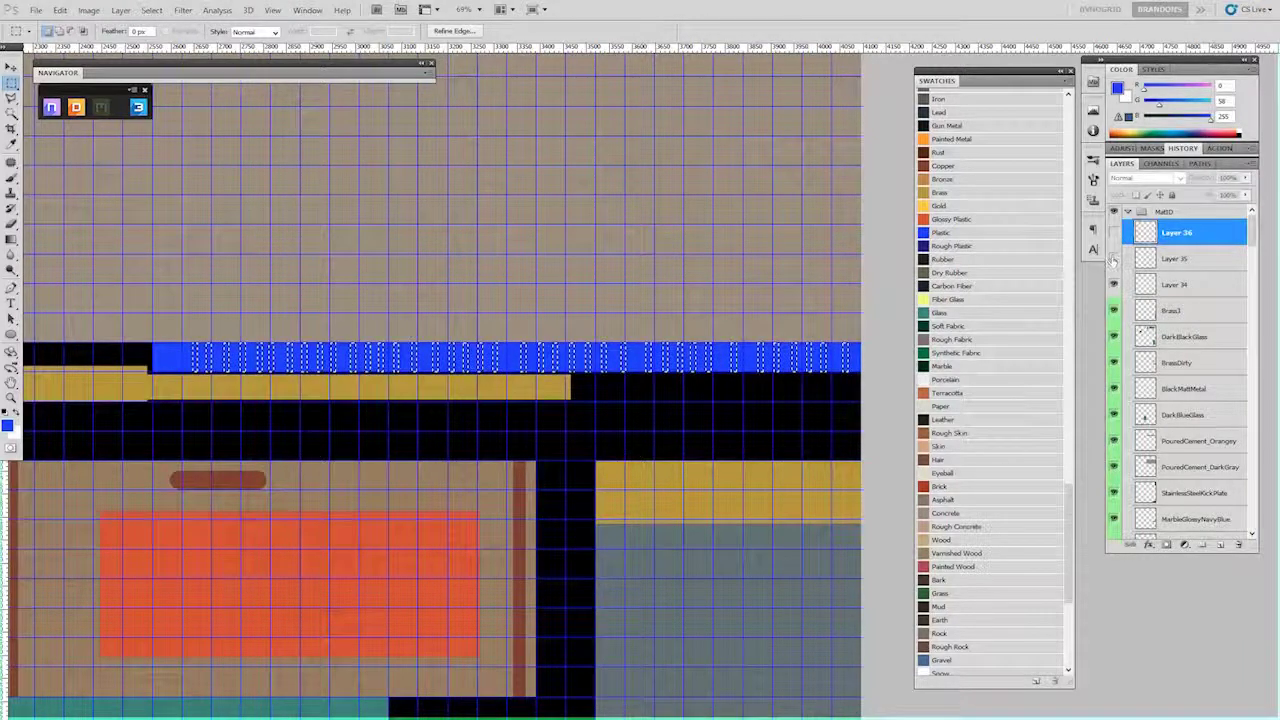
{"action": "scroll", "coordinate": [1118, 240], "scroll_direction": "down", "scroll_amount": 2}
{"action": "scroll", "coordinate": [1117, 260], "scroll_direction": "up", "scroll_amount": 1}
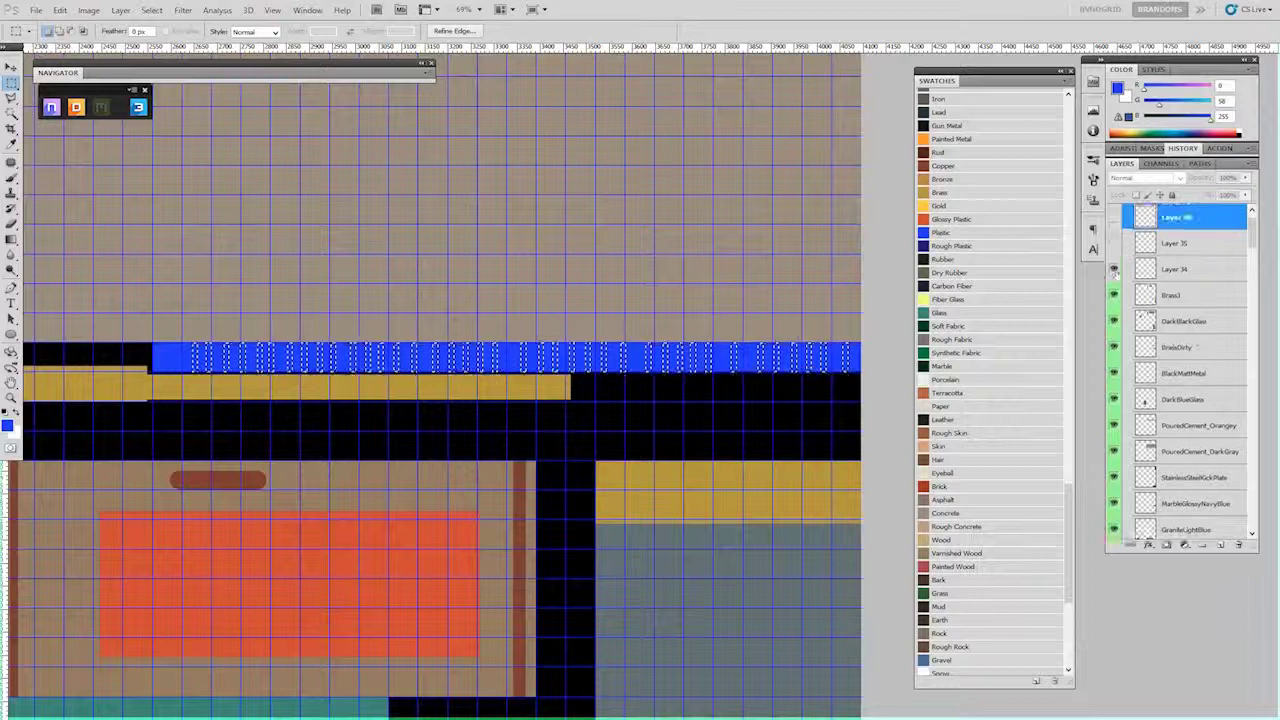
{"action": "left_click_drag", "start_coordinate": [1114, 269], "coordinate": [1114, 216]}
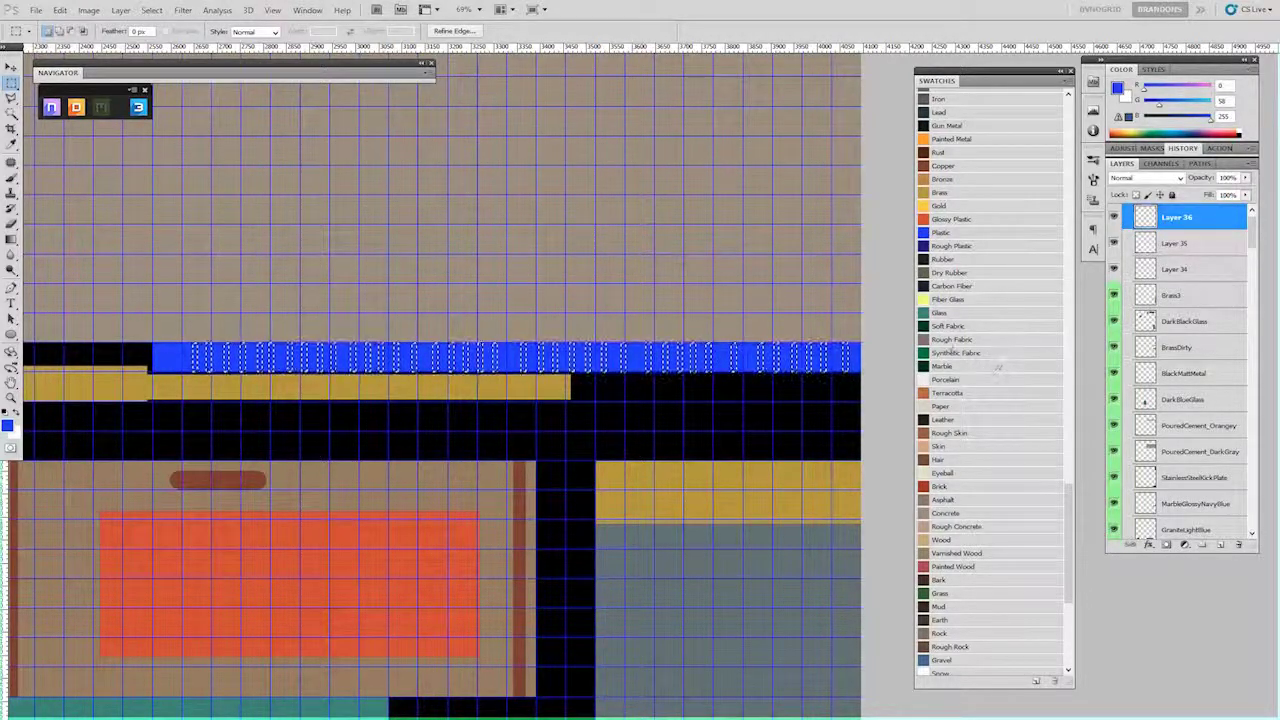
{"action": "left_click", "coordinate": [948, 312]}
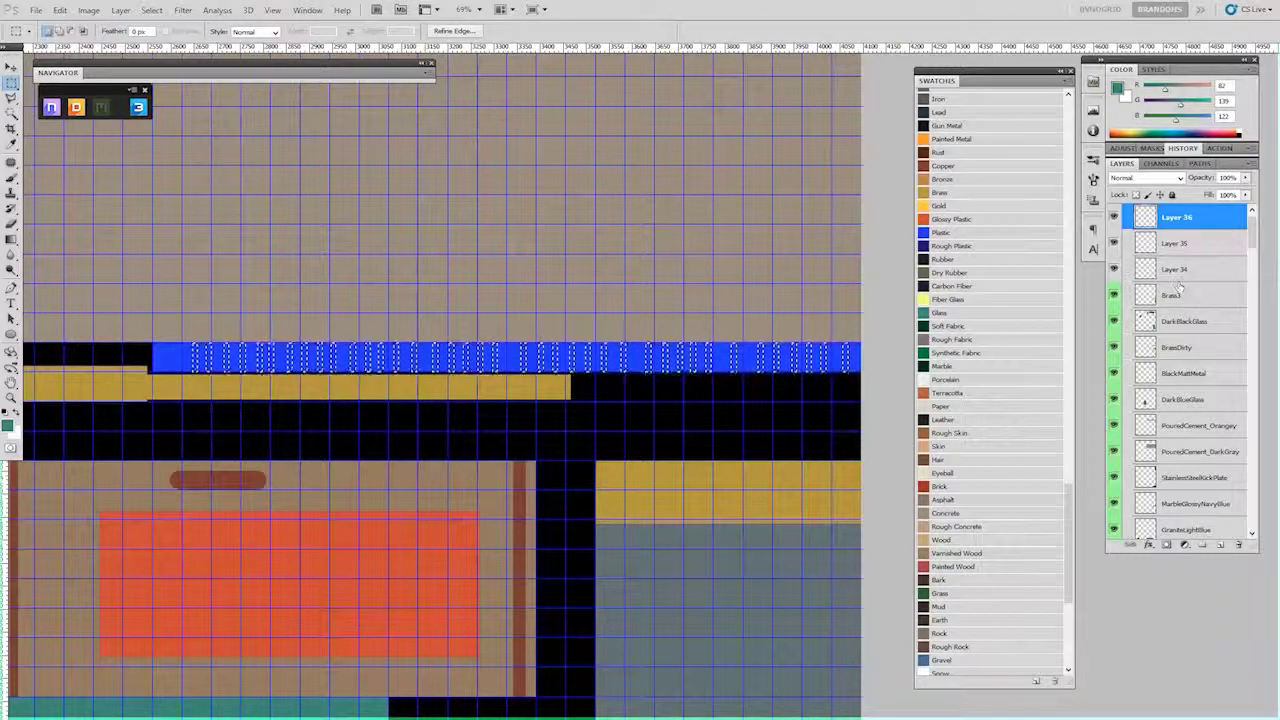
{"action": "scroll", "coordinate": [1180, 270], "scroll_direction": "up", "scroll_amount": 1}
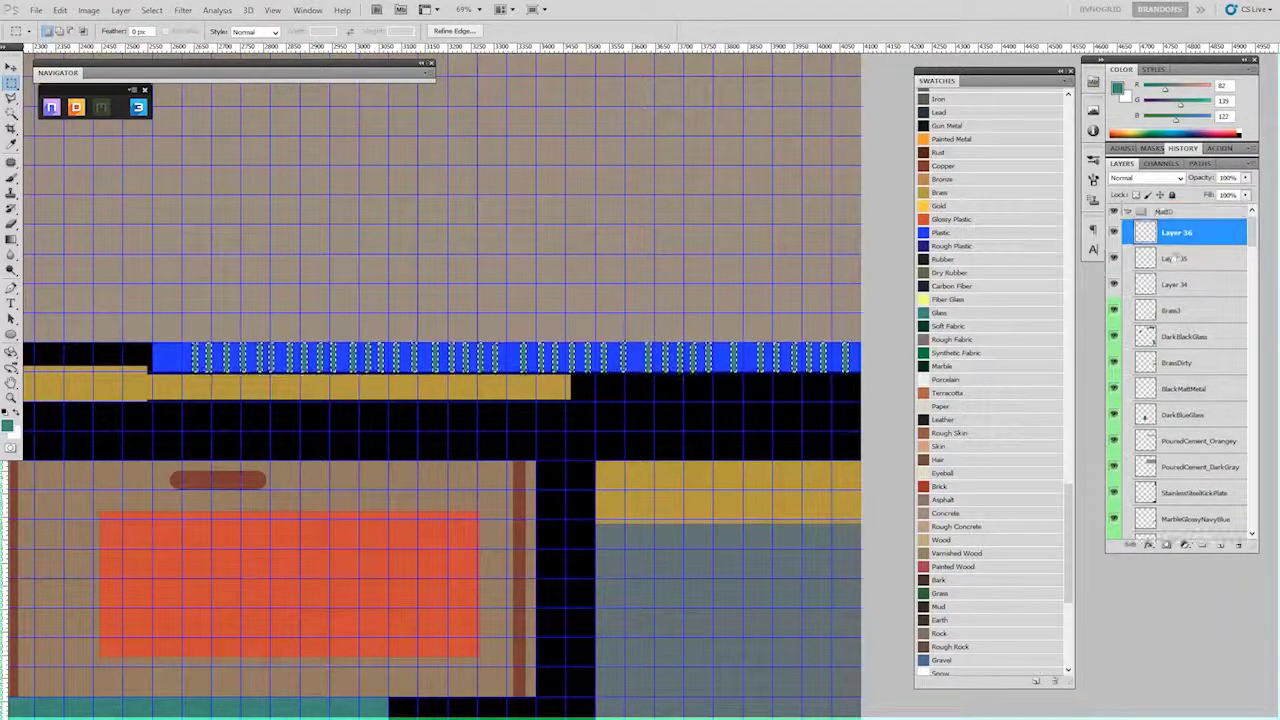
Rename the topmost MatID layer as Glass
{"action": "double_click", "coordinate": [1177, 232]}
{"action": "type", "text": "Gl"}
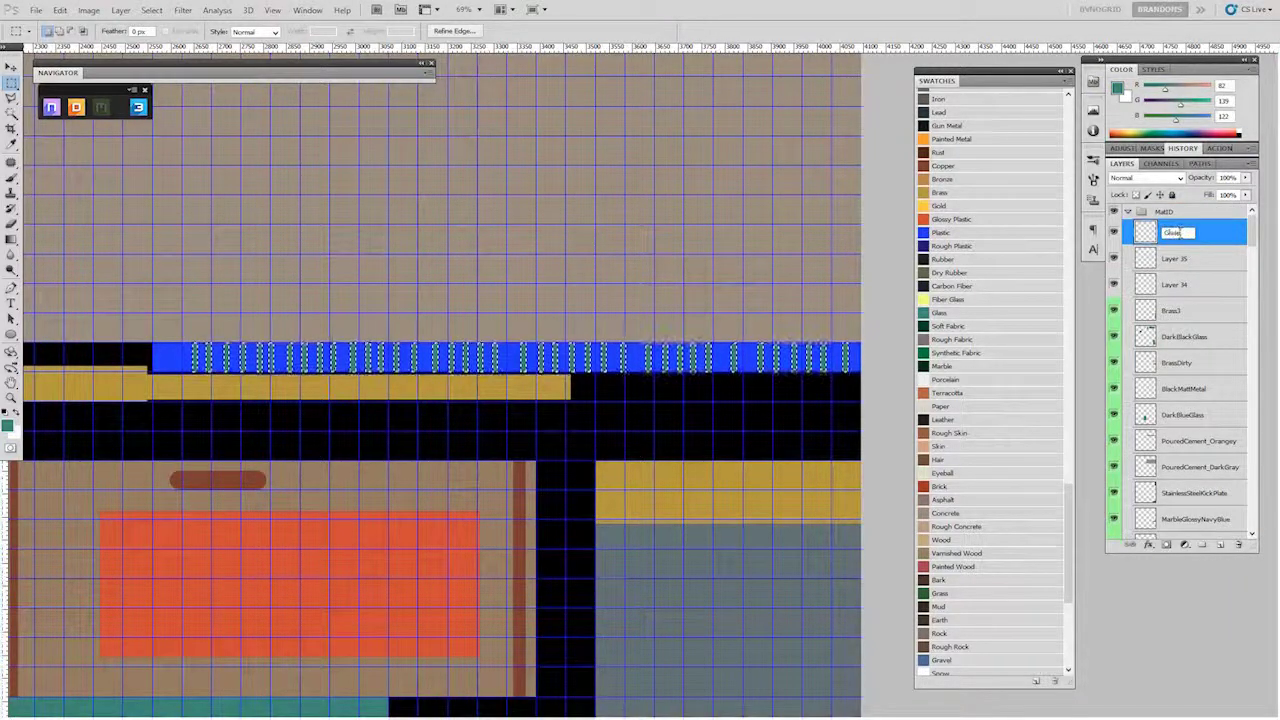
{"action": "type", "text": "ass"}
{"action": "key", "text": "Return"}
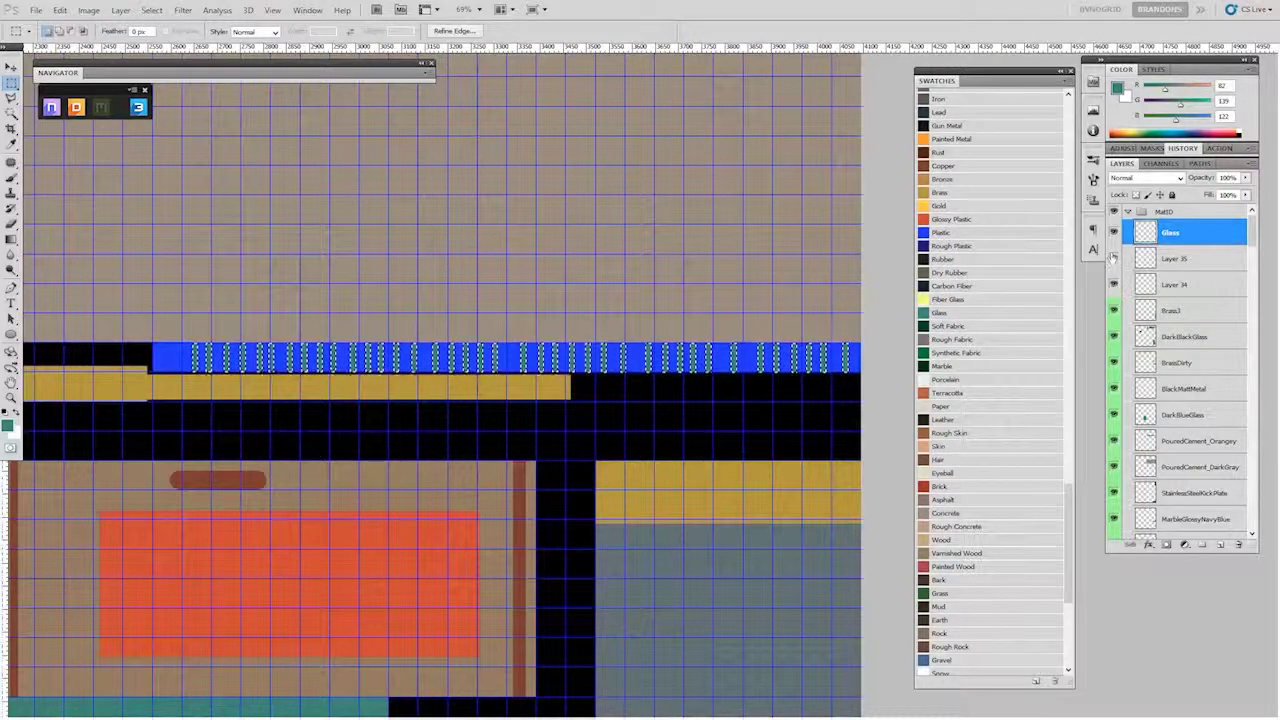
Clear the stripe selection and delete the unused Layer 35 below the Glass layer
{"action": "left_click", "coordinate": [1141, 260], "text": "ctrl"}
{"action": "left_click", "coordinate": [650, 269]}
{"action": "left_click", "coordinate": [1203, 260]}
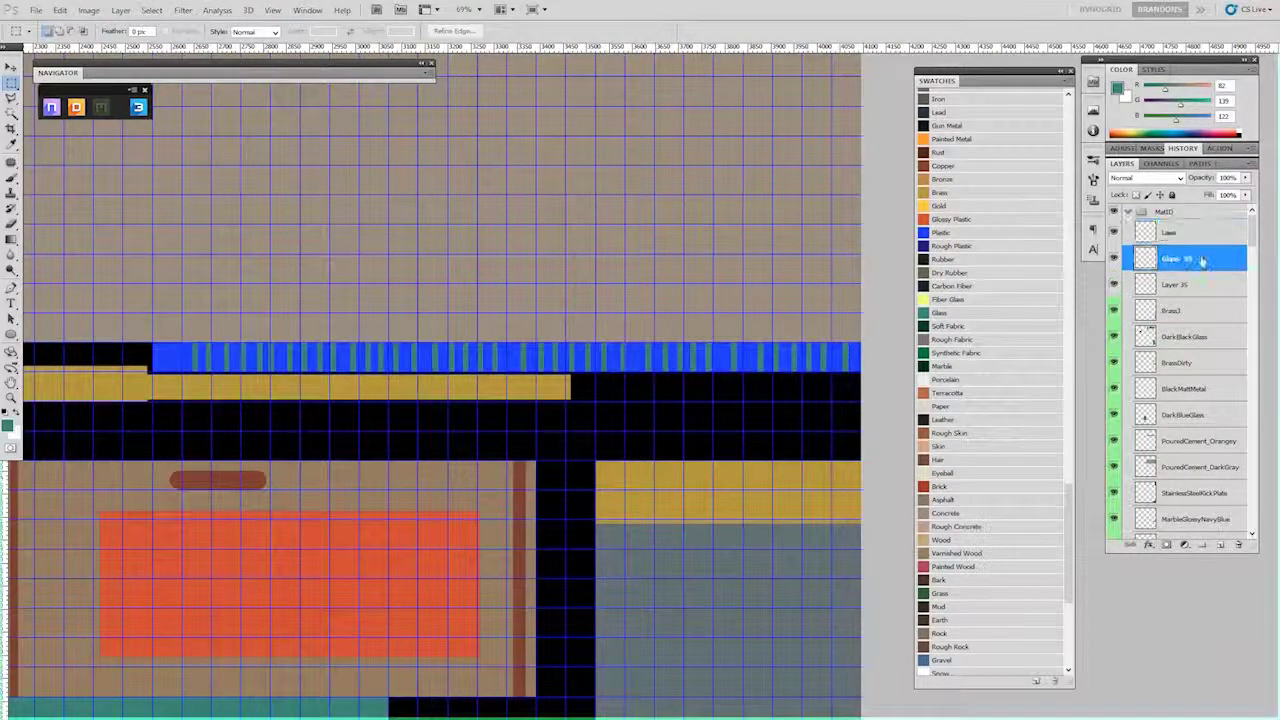
{"action": "left_click_drag", "start_coordinate": [1203, 260], "coordinate": [1238, 545]}
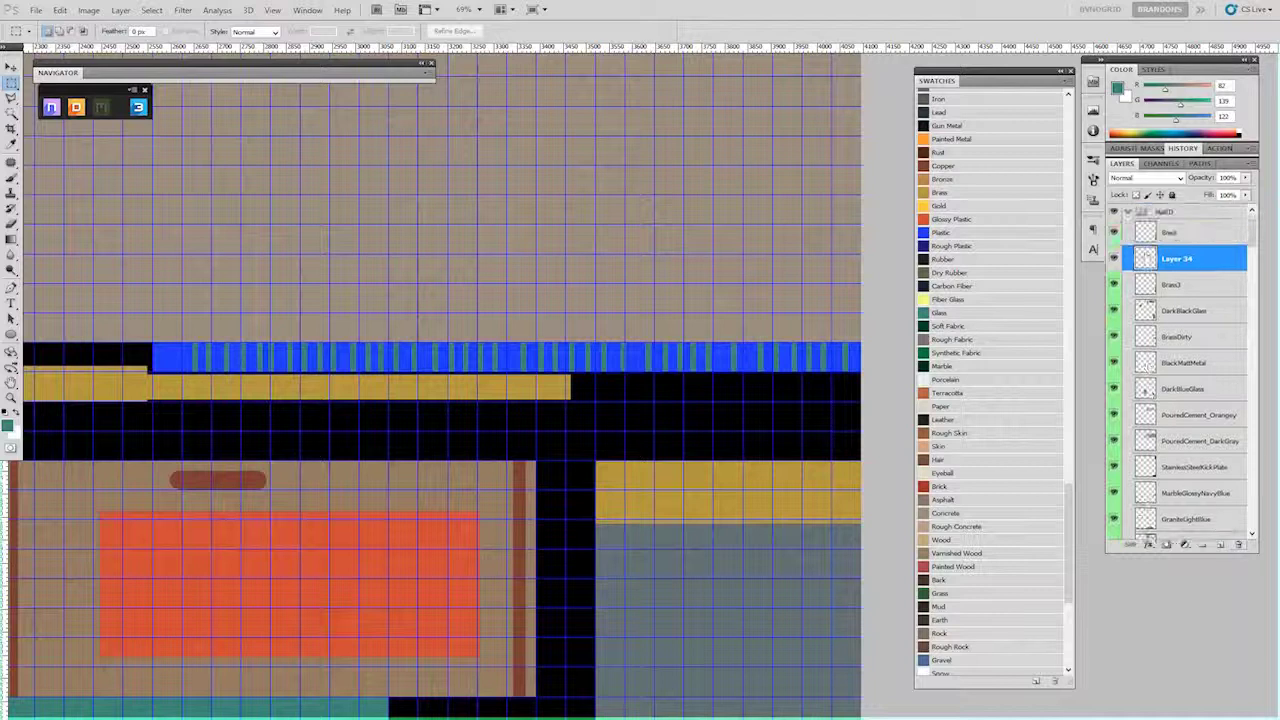
Load the stripe base layer below Glass as a selection and rename that layer as Plastic
{"action": "left_click", "coordinate": [1145, 262], "text": "ctrl"}
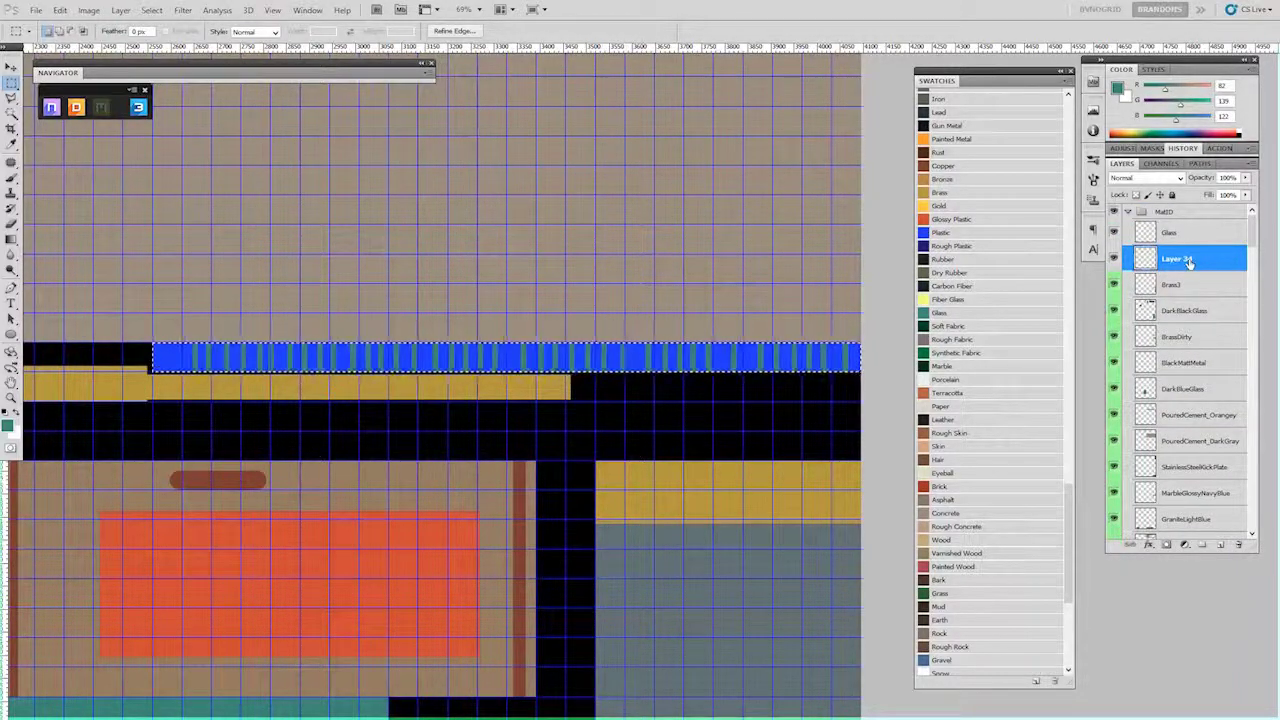
{"action": "double_click", "coordinate": [1177, 259]}
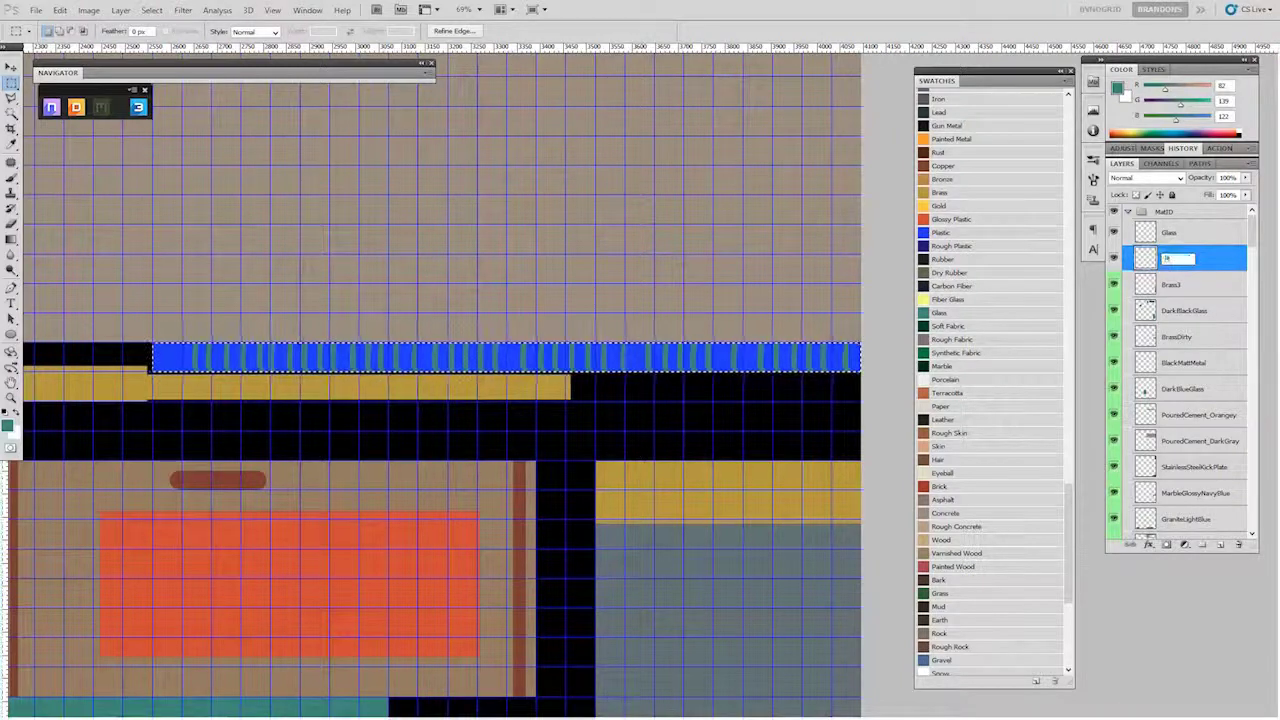
{"action": "type", "text": "Plastic"}
{"action": "key", "text": "Return"}
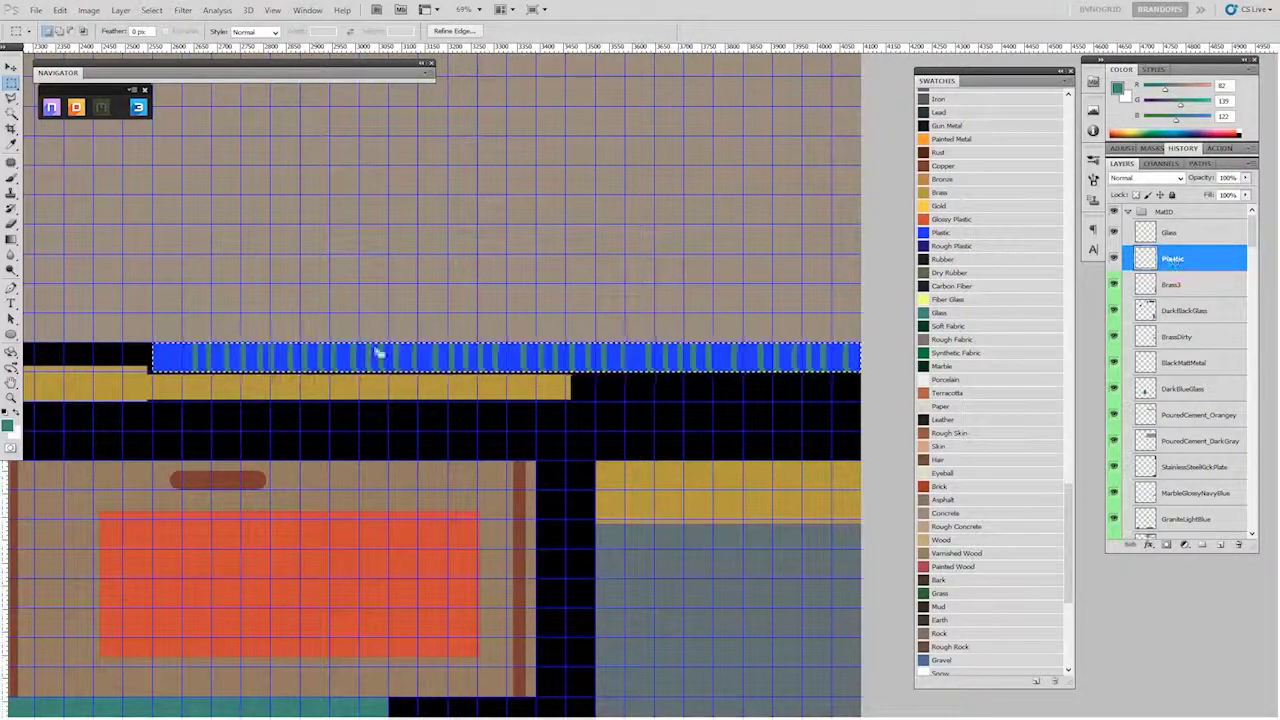
Hide the grid and other on-canvas extras so the whole material ID map can be seen clean
{"action": "scroll", "coordinate": [591, 306], "scroll_direction": "down", "scroll_amount": 1}
{"action": "scroll", "coordinate": [642, 401], "scroll_direction": "down", "scroll_amount": 5}
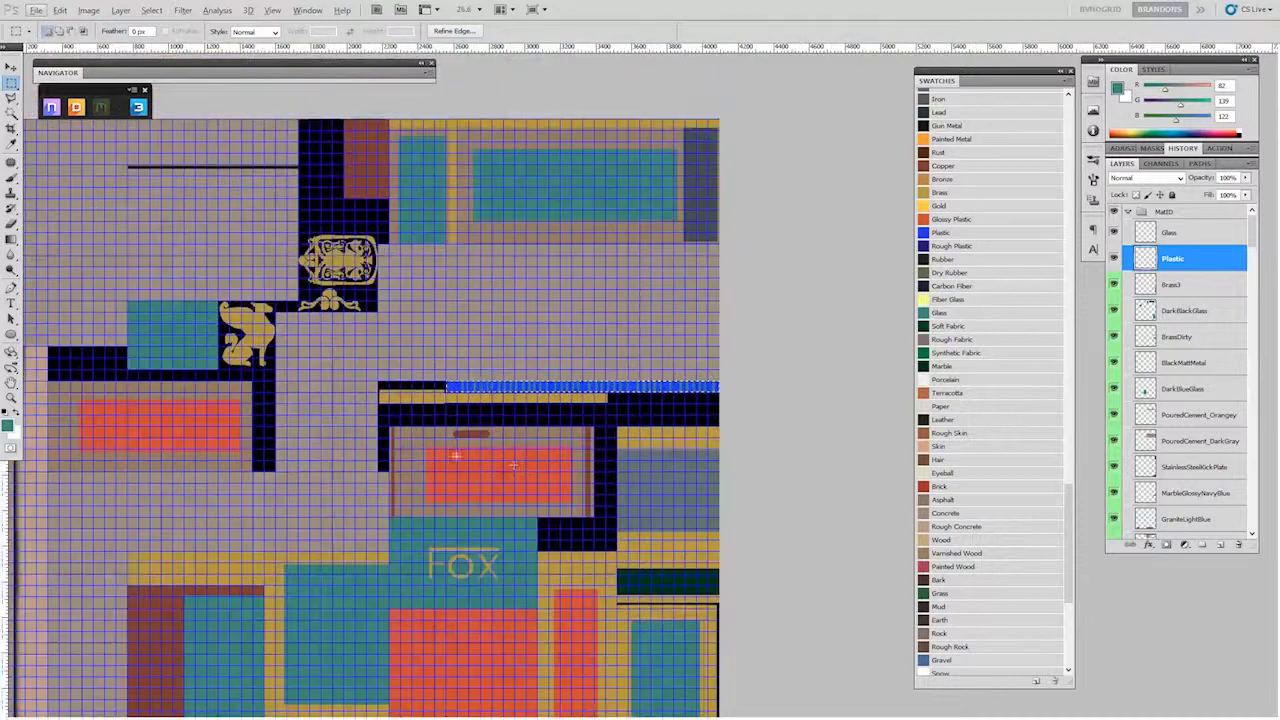
{"action": "left_click_drag", "start_coordinate": [455, 457], "coordinate": [562, 413]}
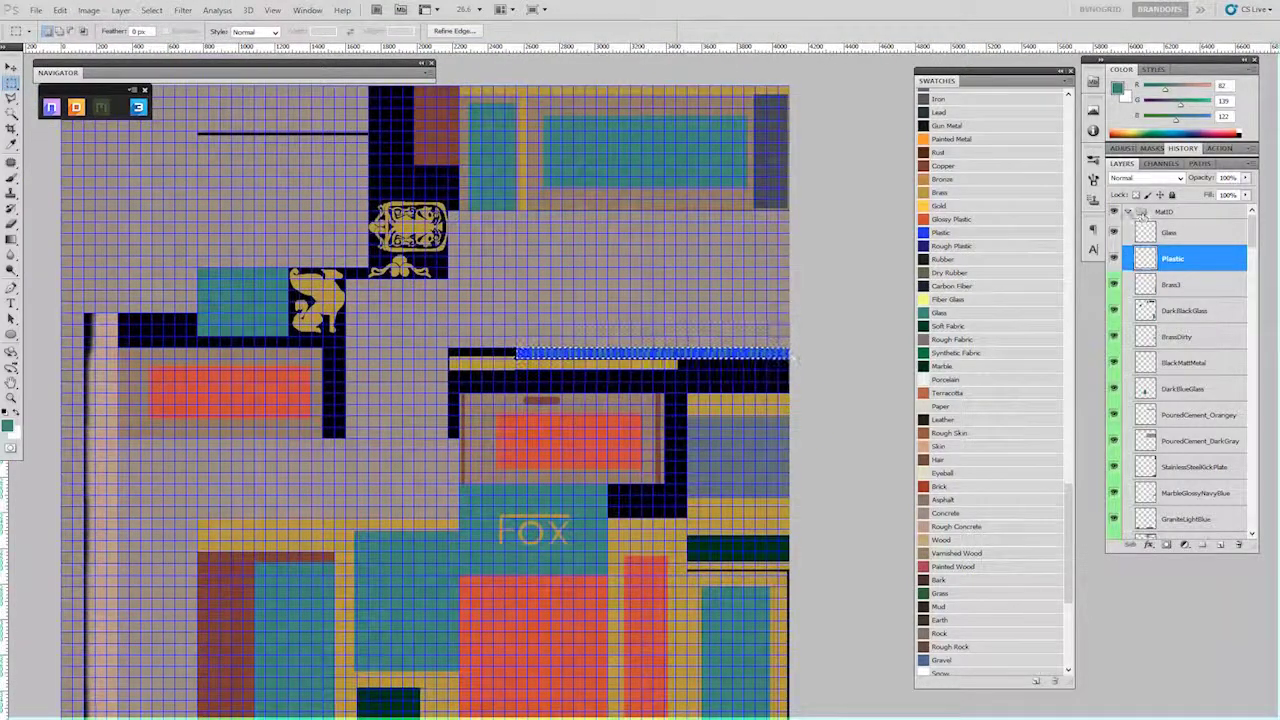
{"action": "left_click", "coordinate": [273, 10]}
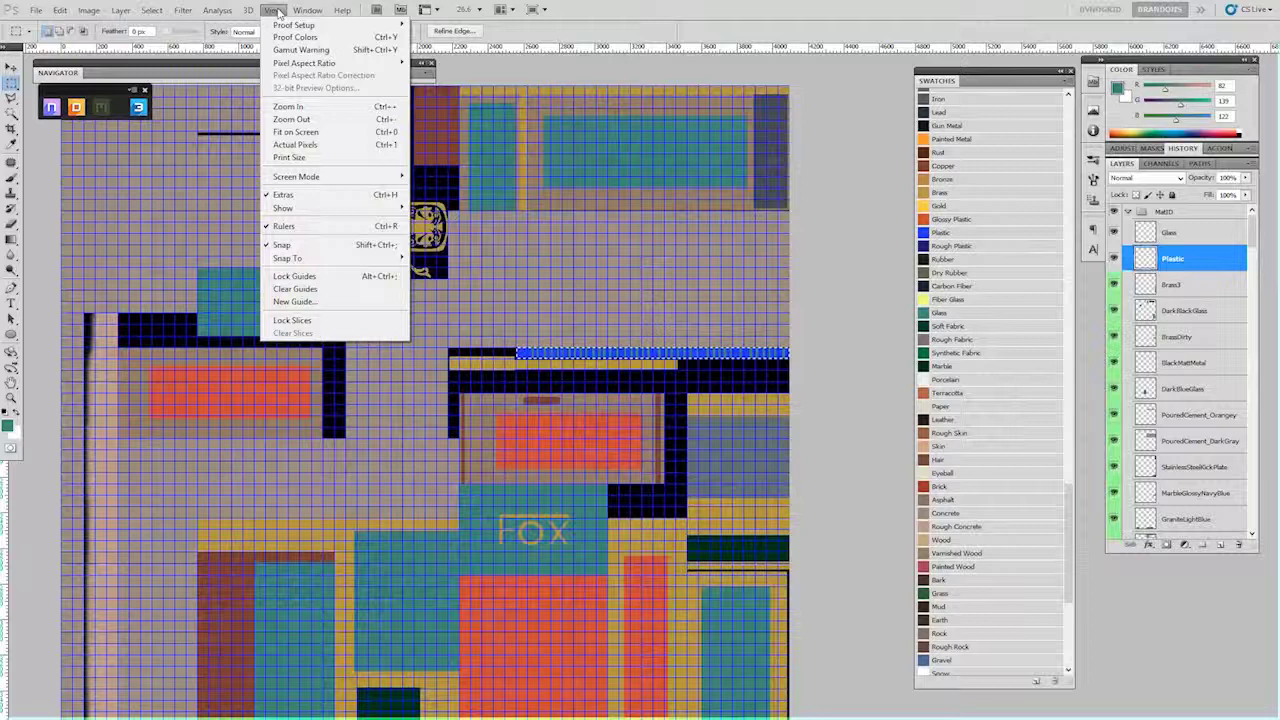
{"action": "left_click", "coordinate": [282, 195]}
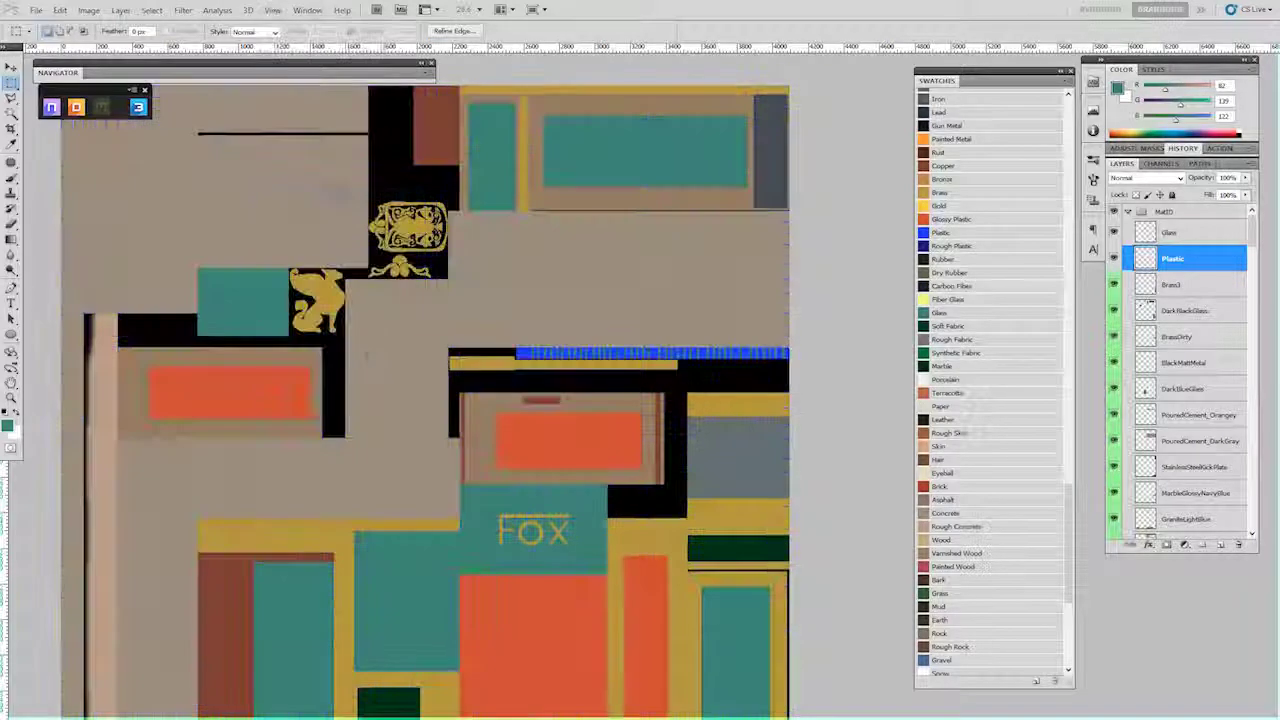
{"action": "scroll", "coordinate": [457, 443], "scroll_direction": "down", "scroll_amount": 3}
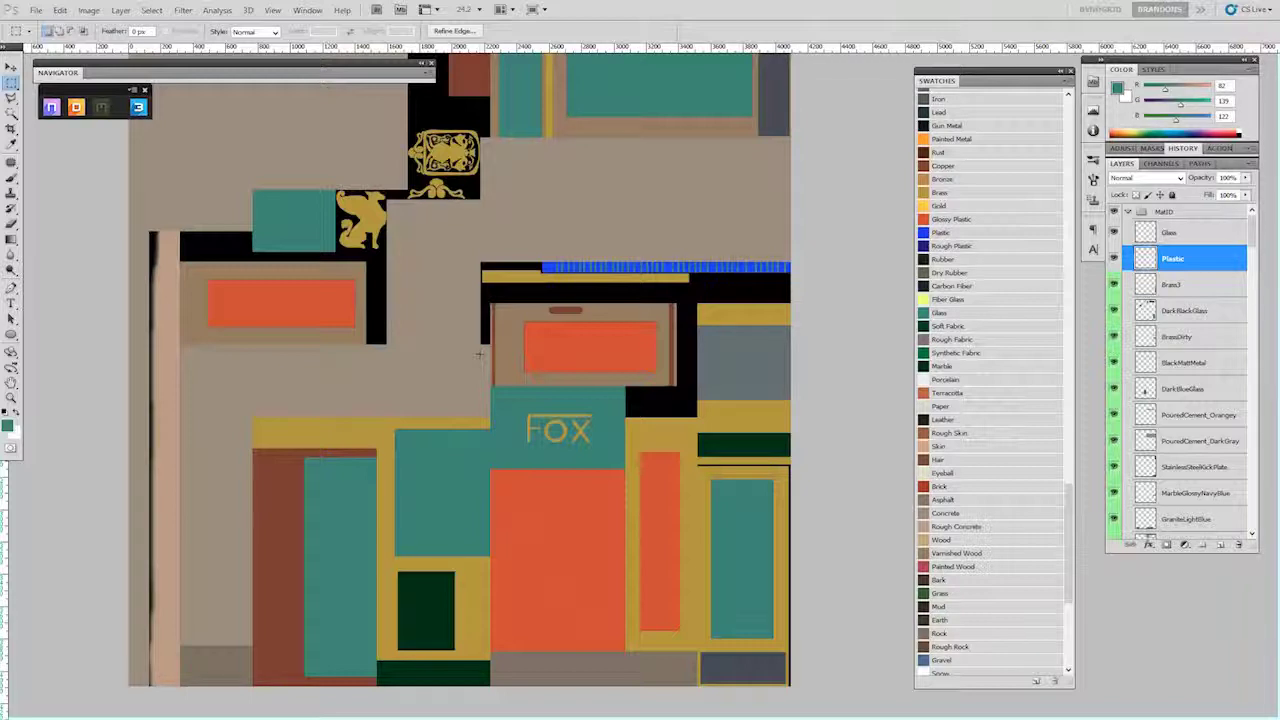
Collapse the MatID and BaseColor groups and hide both to examine the photo texture of the door and window area
{"action": "scroll", "coordinate": [703, 286], "scroll_direction": "up", "scroll_amount": 2}
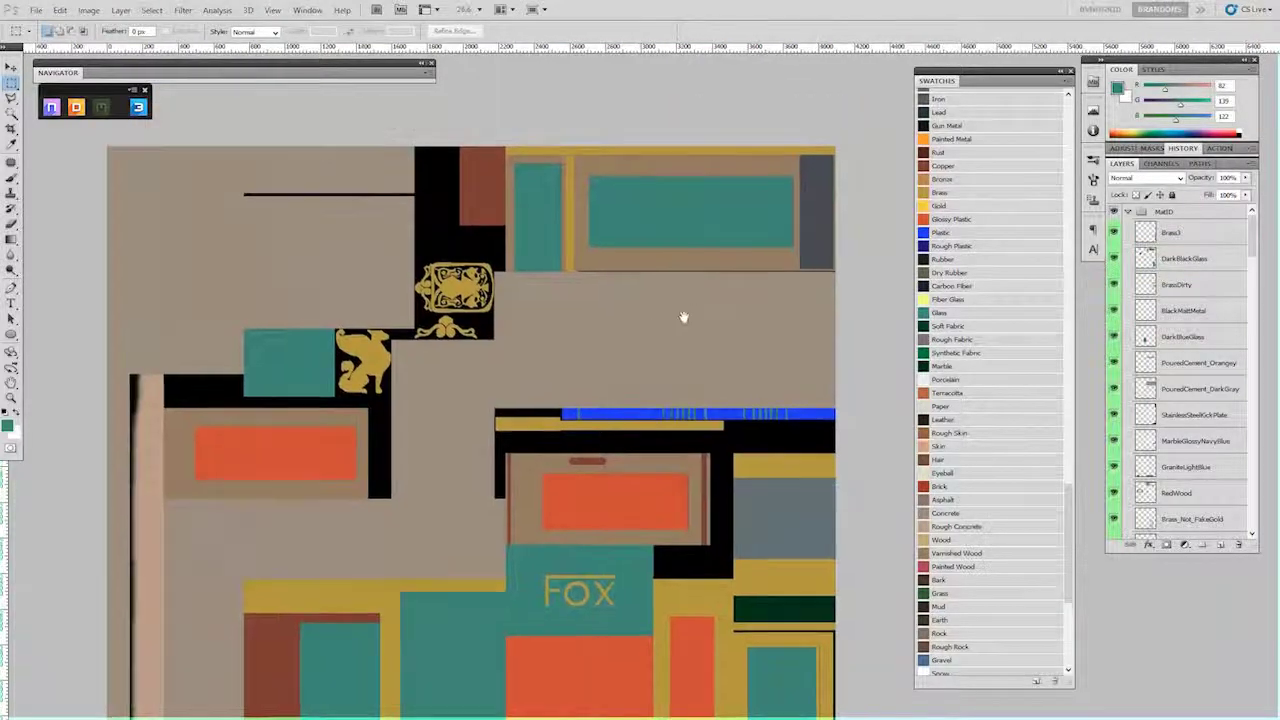
{"action": "scroll", "coordinate": [686, 280], "scroll_direction": "up", "scroll_amount": 1}
{"action": "left_click_drag", "start_coordinate": [686, 256], "coordinate": [643, 374]}
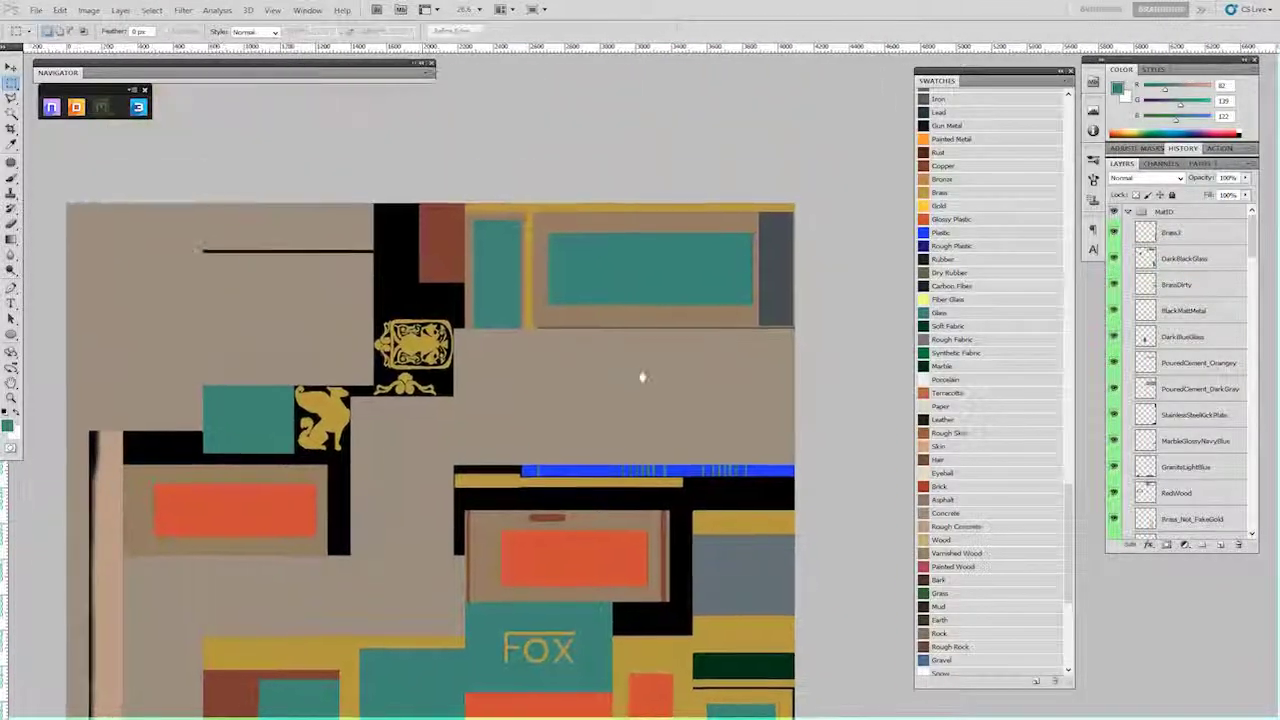
{"action": "scroll", "coordinate": [690, 307], "scroll_direction": "up", "scroll_amount": 3}
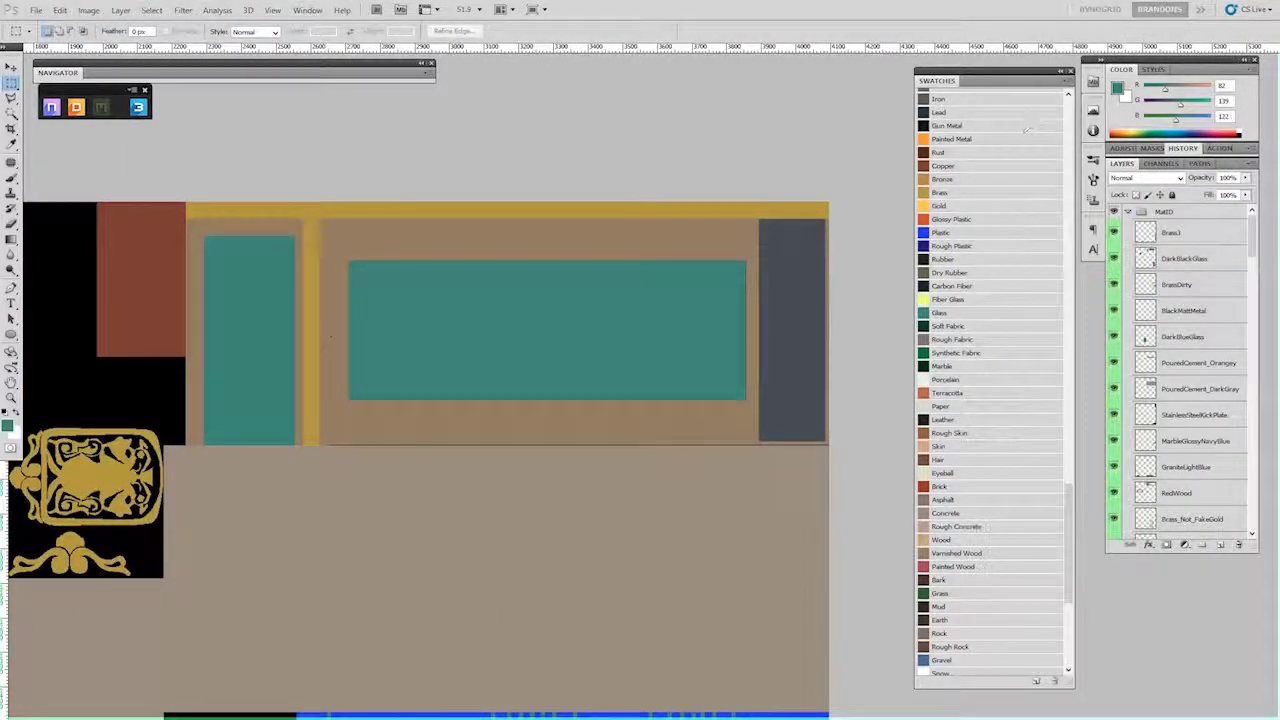
{"action": "left_click", "coordinate": [1128, 212]}
{"action": "left_click", "coordinate": [1128, 228]}
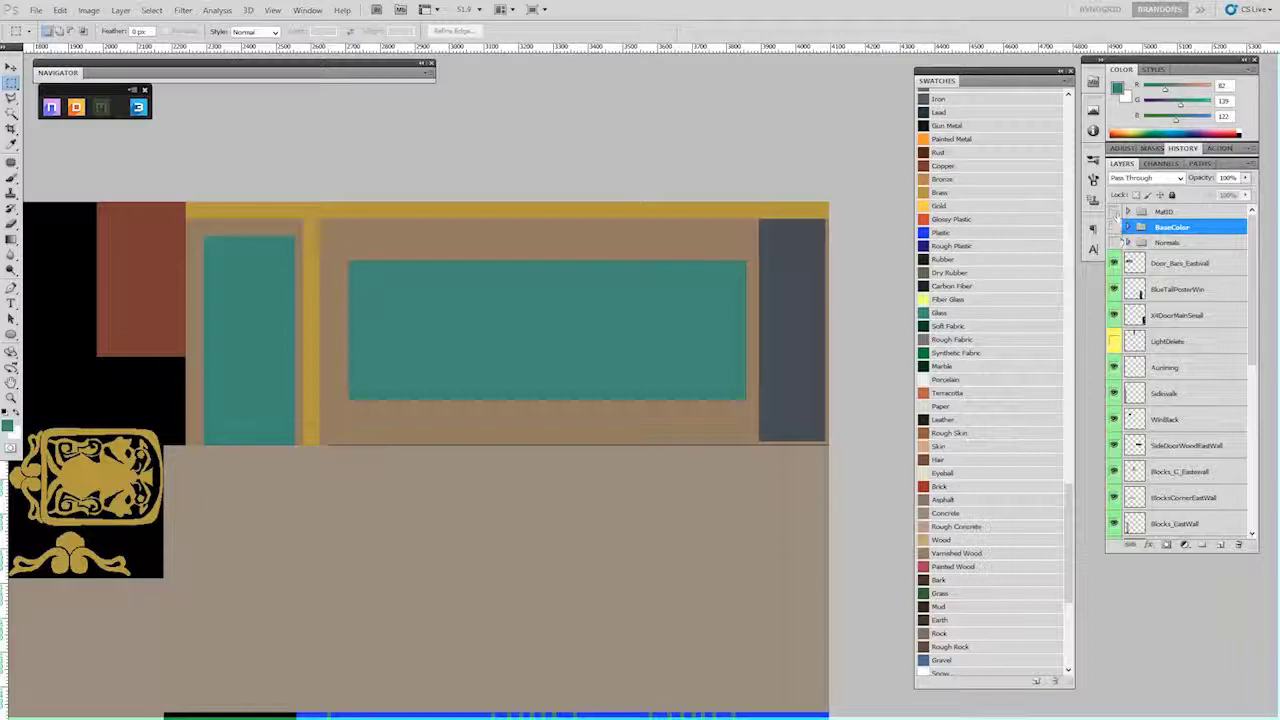
{"action": "left_click", "coordinate": [1114, 212]}
{"action": "scroll", "coordinate": [606, 389], "scroll_direction": "left", "scroll_amount": 2}
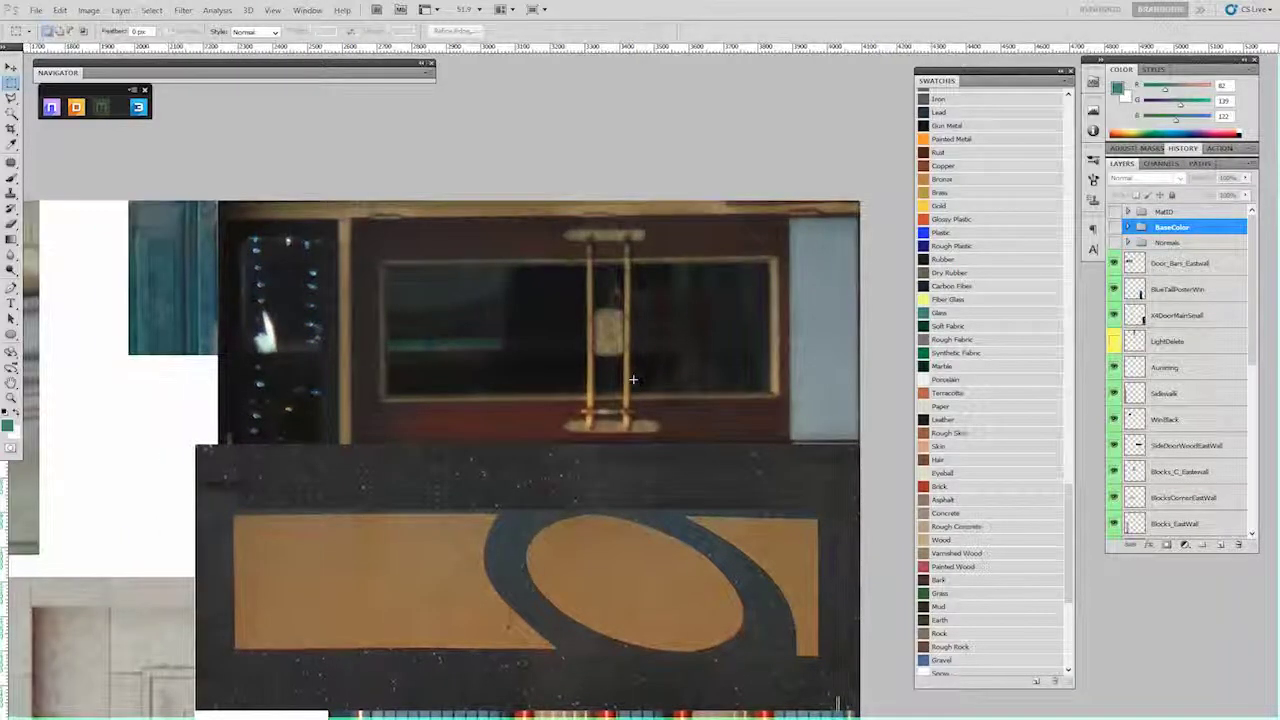
Show the BaseColor group and toggle MatID's visibility to compare the flat colours with the material IDs
{"action": "left_click", "coordinate": [1115, 229]}
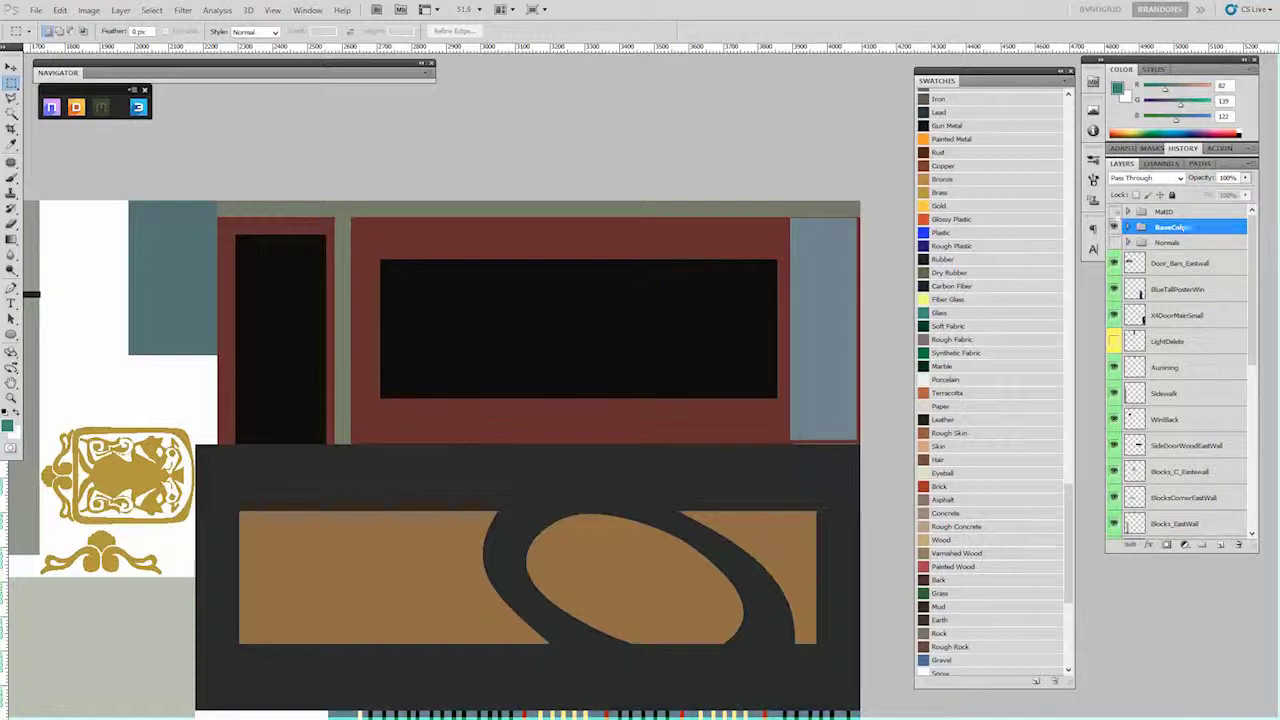
{"action": "left_click", "coordinate": [1115, 213]}
{"action": "left_click", "coordinate": [1115, 213]}
Expand the BaseColor group and load its RedWood layer as a selection
{"action": "left_click", "coordinate": [1127, 227]}
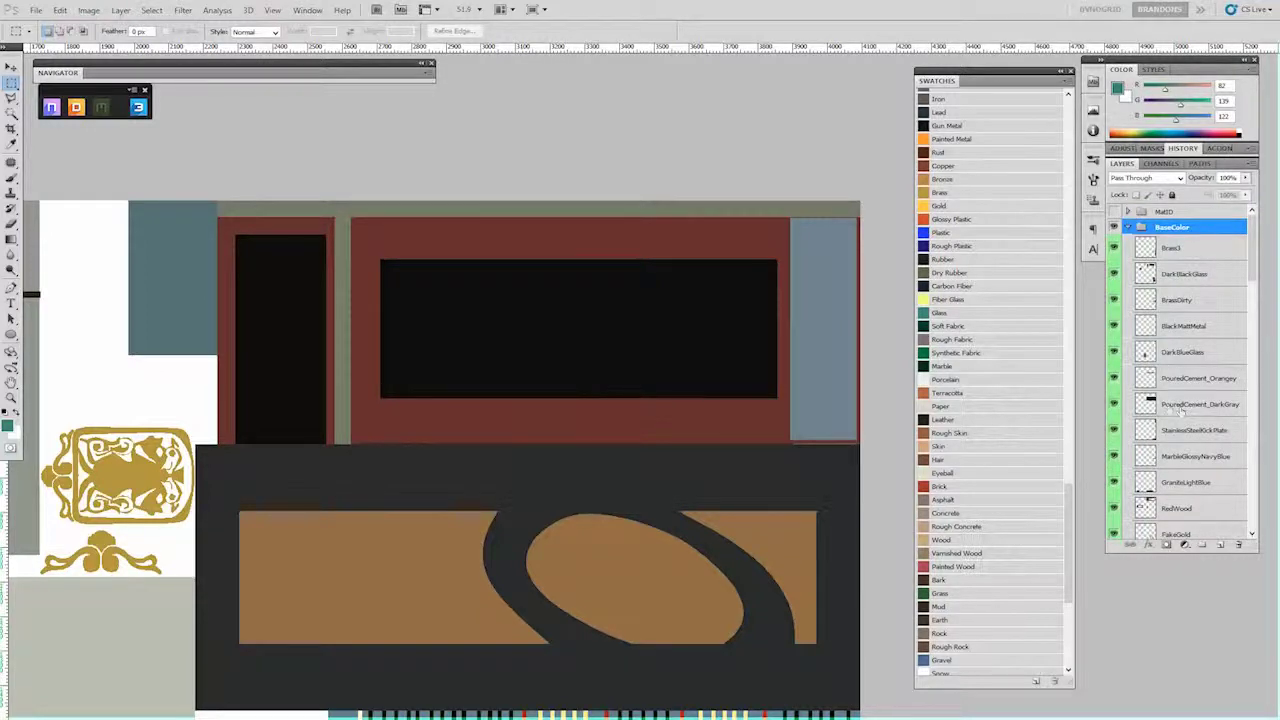
{"action": "scroll", "coordinate": [1181, 410], "scroll_direction": "down", "scroll_amount": 5}
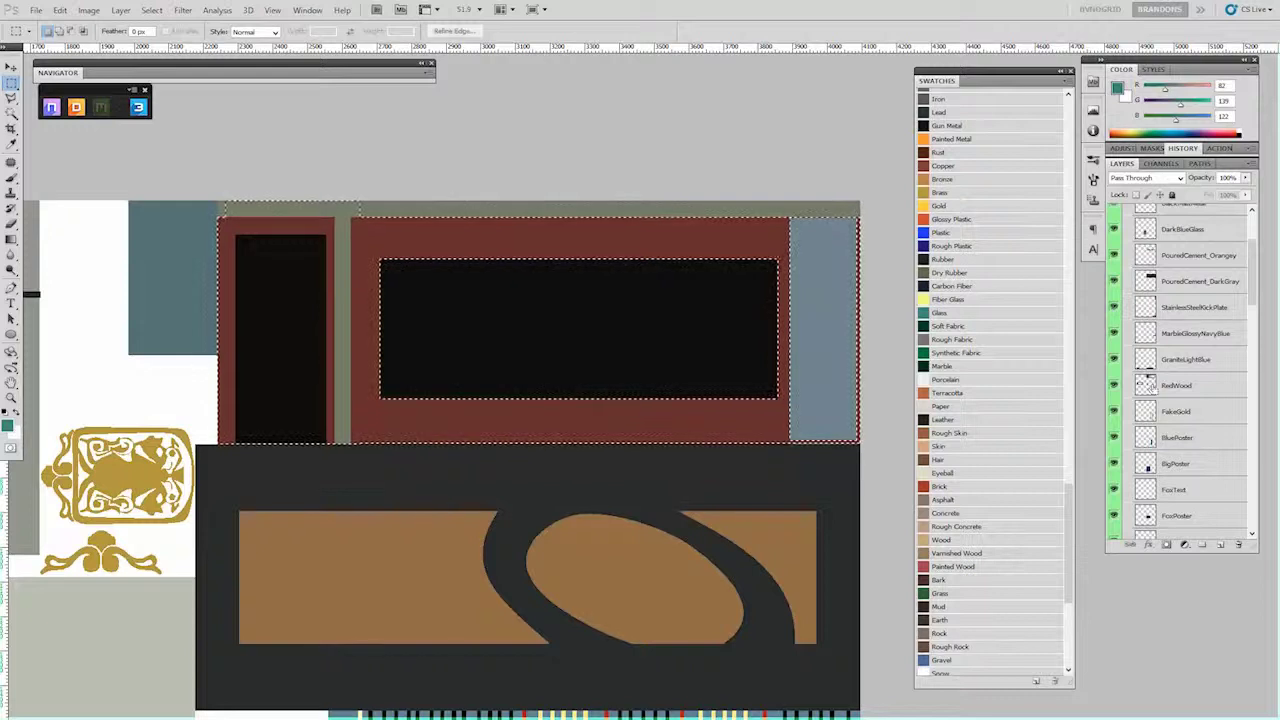
{"action": "left_click", "coordinate": [1185, 388]}
{"action": "scroll", "coordinate": [1190, 385], "scroll_direction": "up", "scroll_amount": 5}
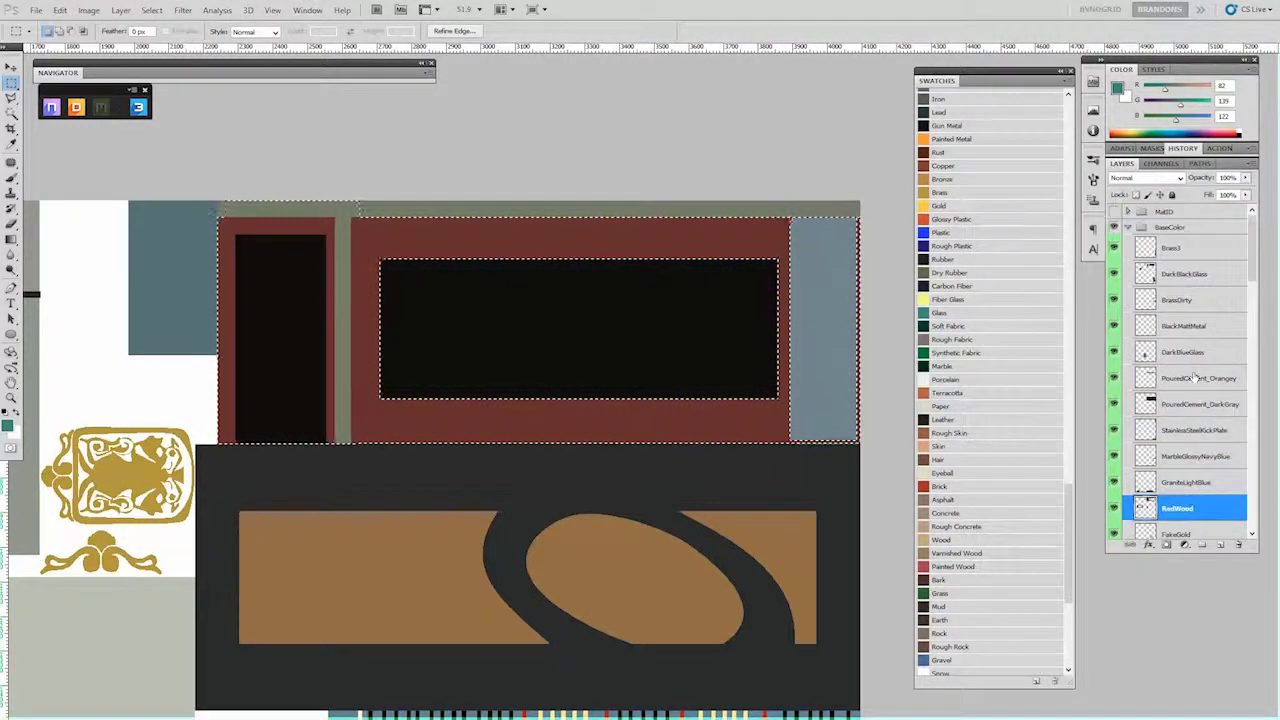
Show and expand the MatID group, and add a new layer above its RedWood layer
{"action": "left_click", "coordinate": [1128, 212]}
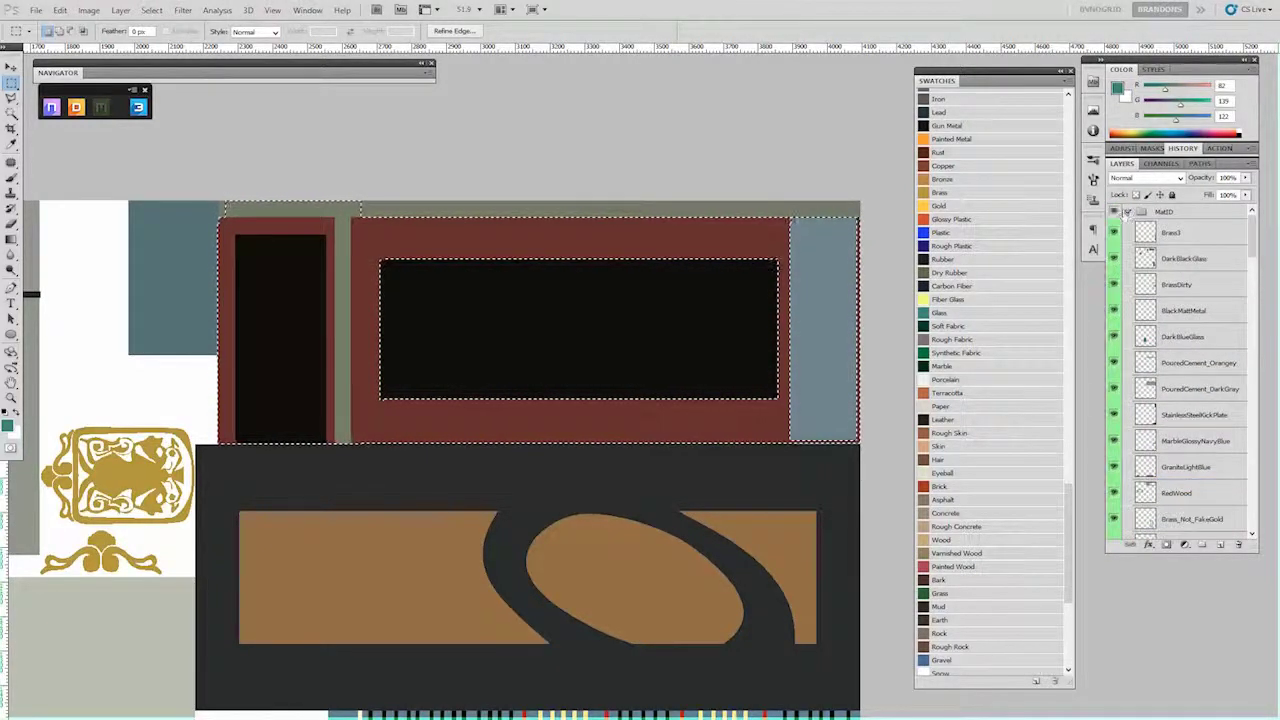
{"action": "left_click", "coordinate": [1114, 212]}
{"action": "left_click", "coordinate": [1165, 232]}
{"action": "scroll", "coordinate": [1203, 349], "scroll_direction": "down", "scroll_amount": 4}
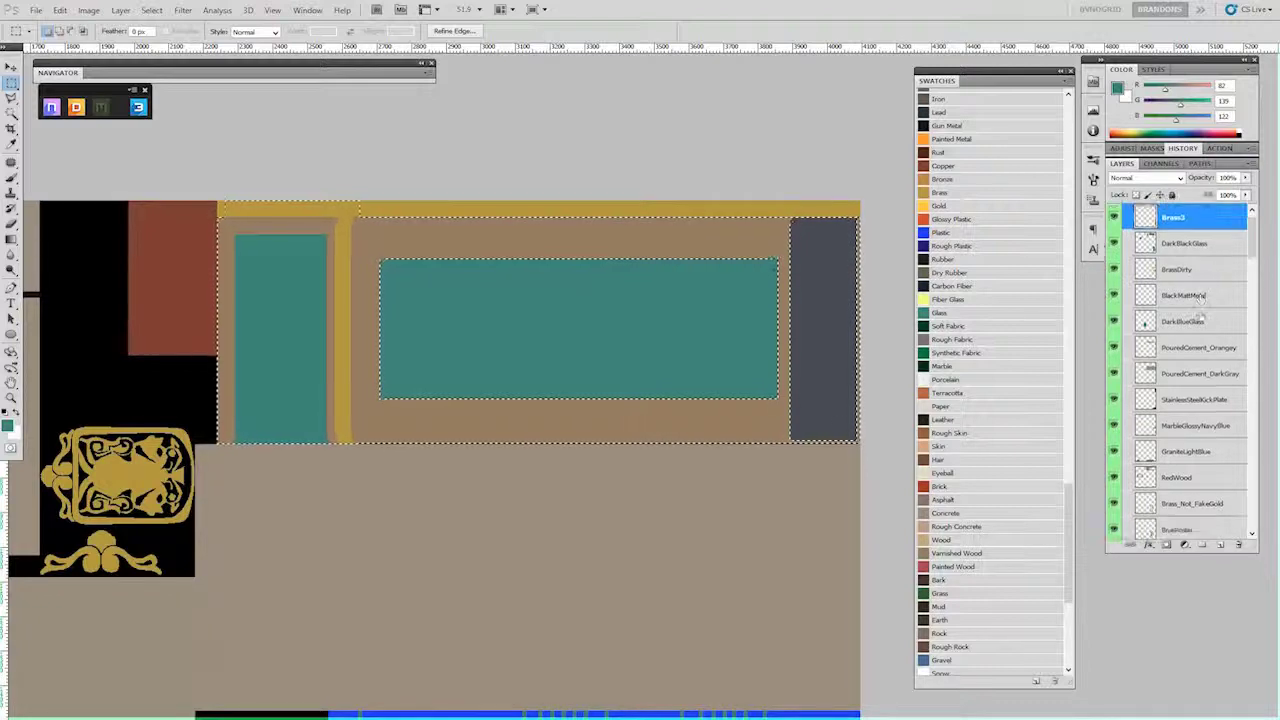
{"action": "left_click", "coordinate": [1190, 386]}
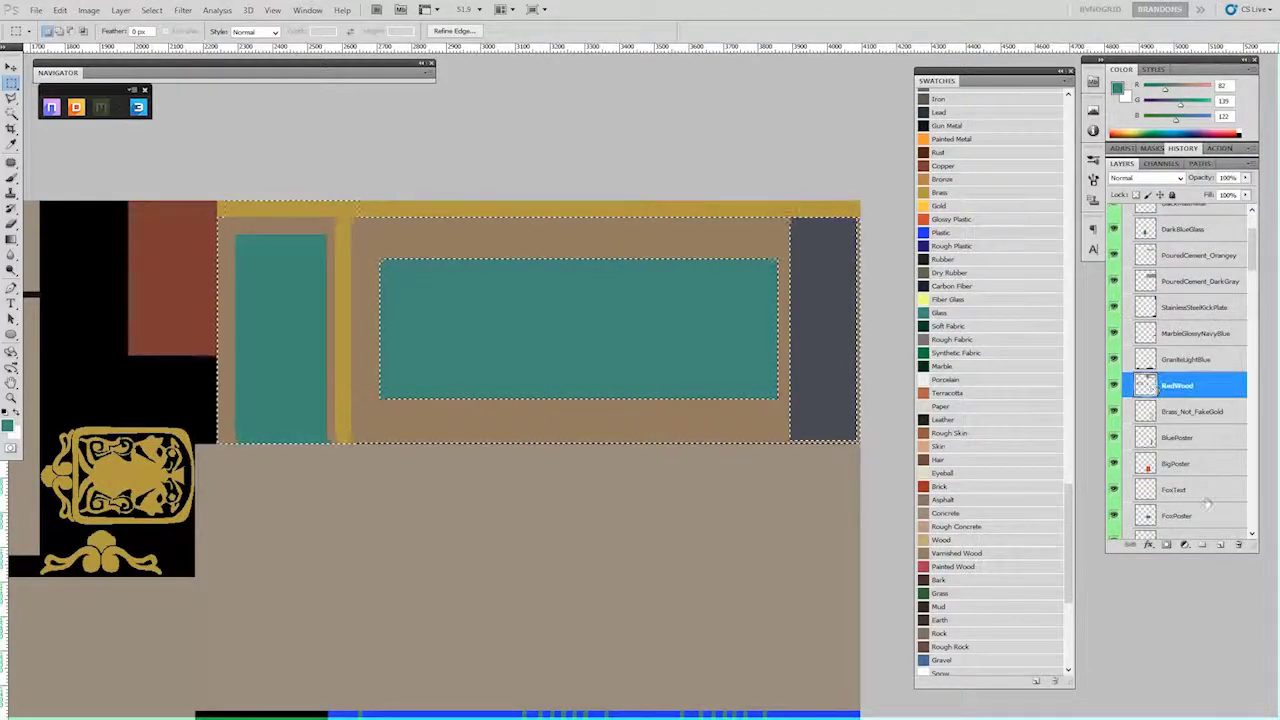
{"action": "left_click", "coordinate": [1218, 546]}
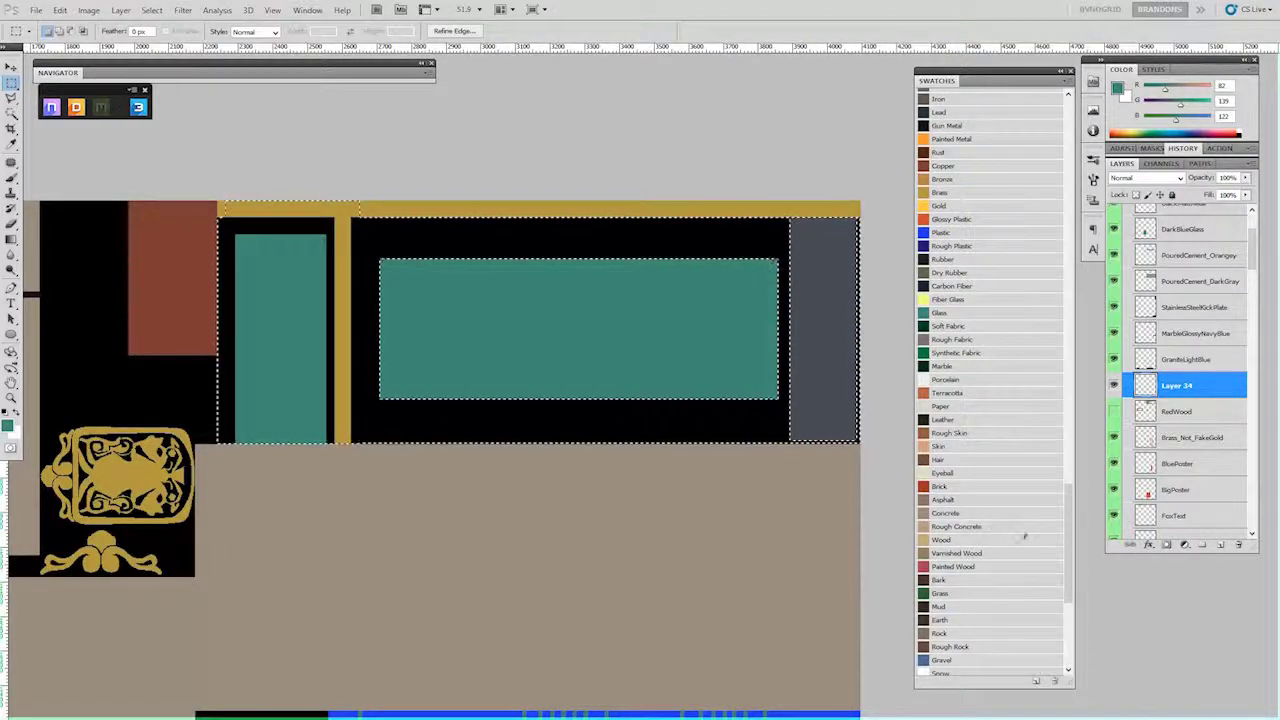
Fill the RedWood selection with the Varnished Wood swatch on the new layer, and hide that layer to compare with RedWood
{"action": "scroll", "coordinate": [1071, 578], "scroll_direction": "down", "scroll_amount": 1}
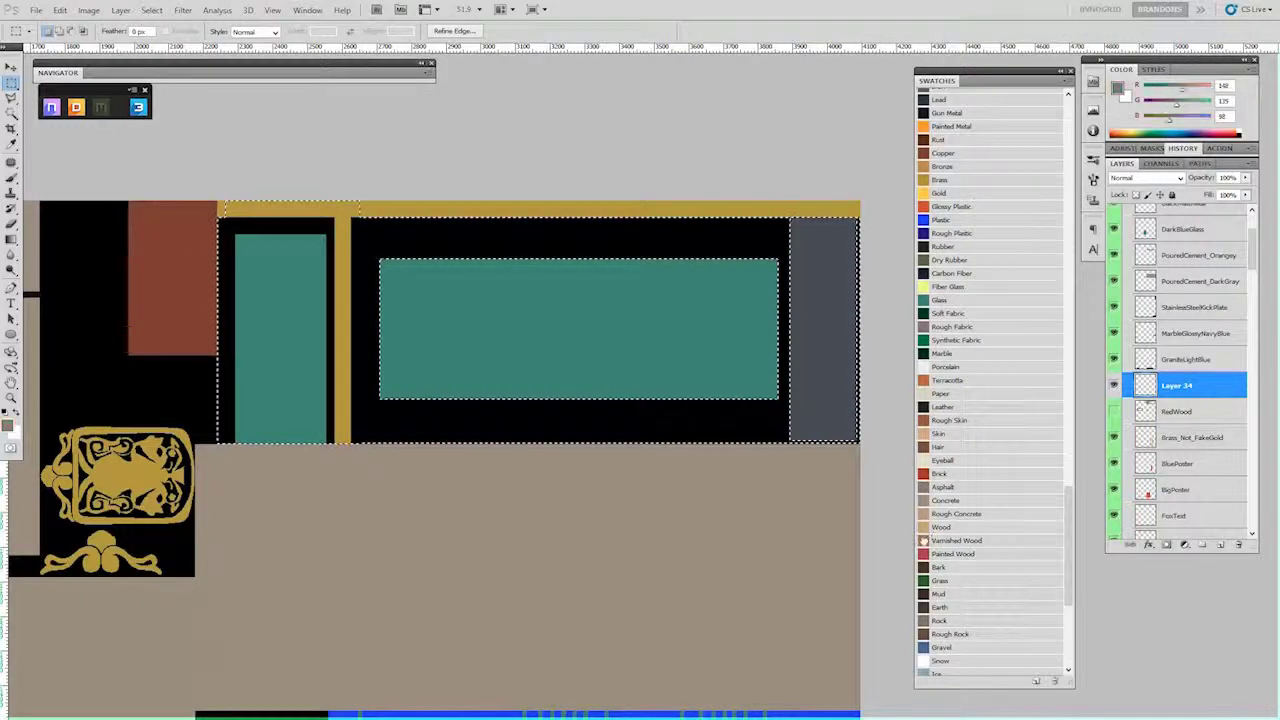
{"action": "left_click", "coordinate": [933, 539]}
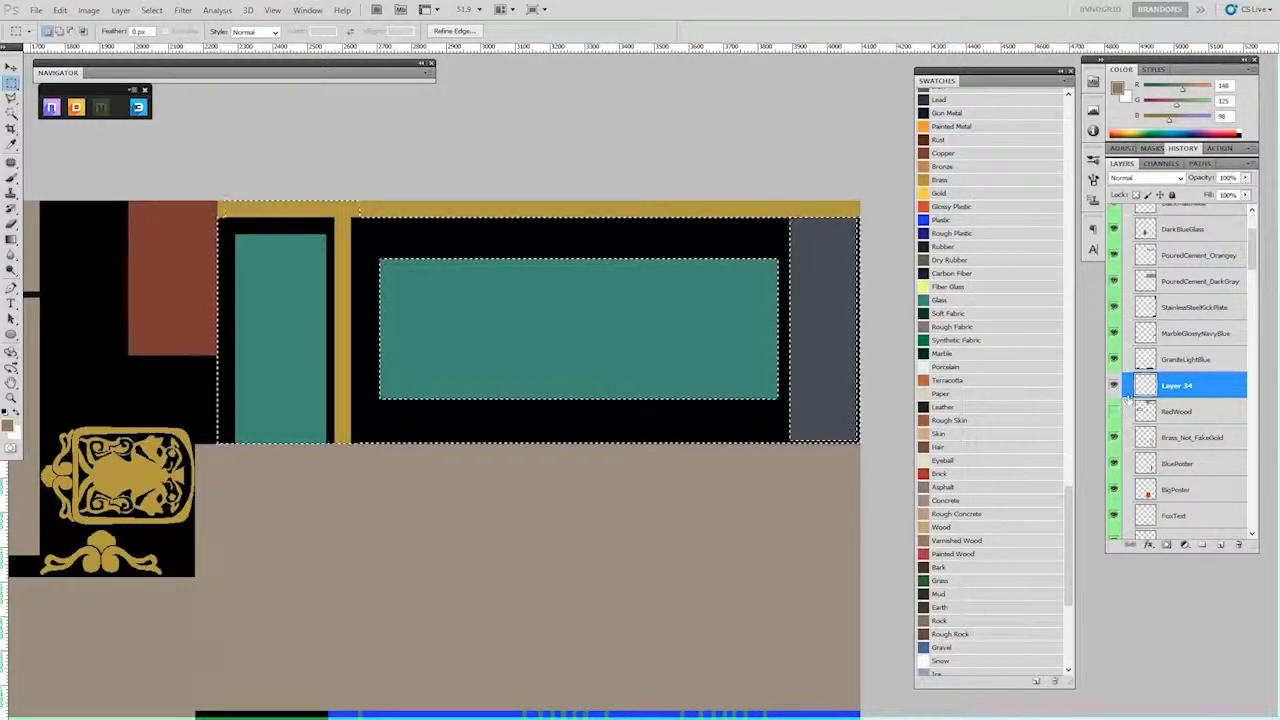
{"action": "key", "text": "alt+BackSpace"}
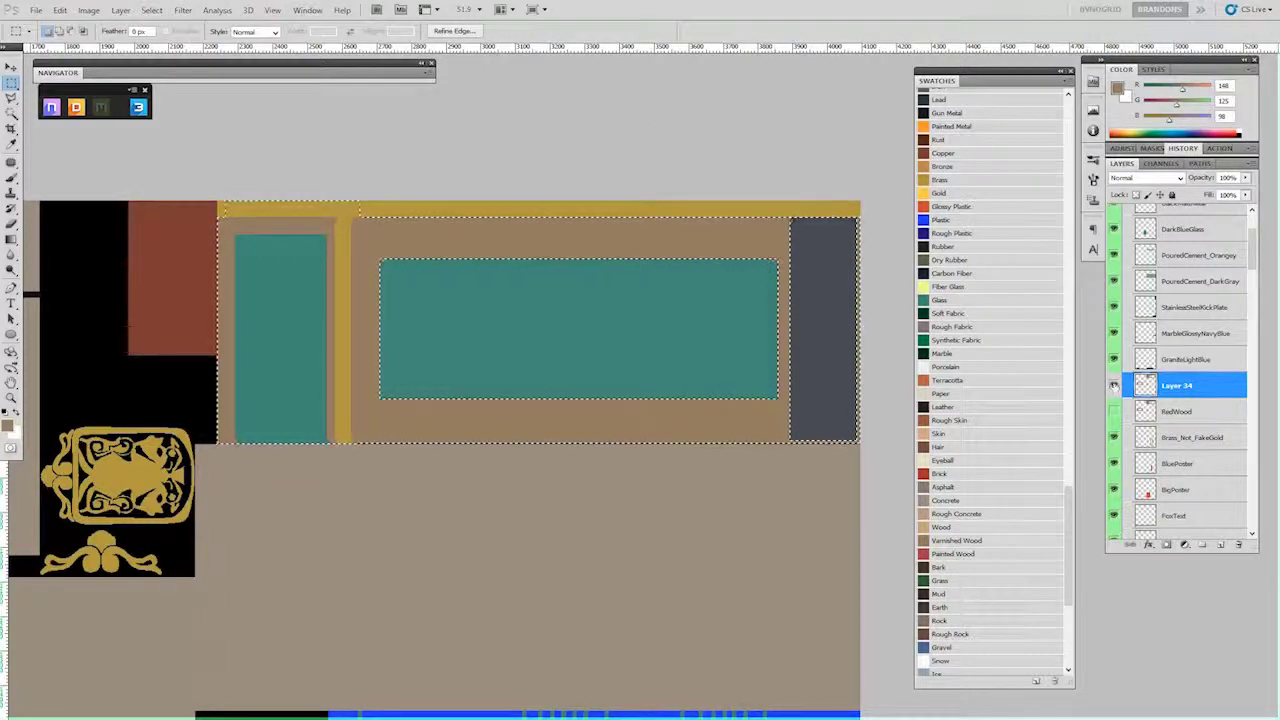
{"action": "left_click", "coordinate": [1114, 386]}
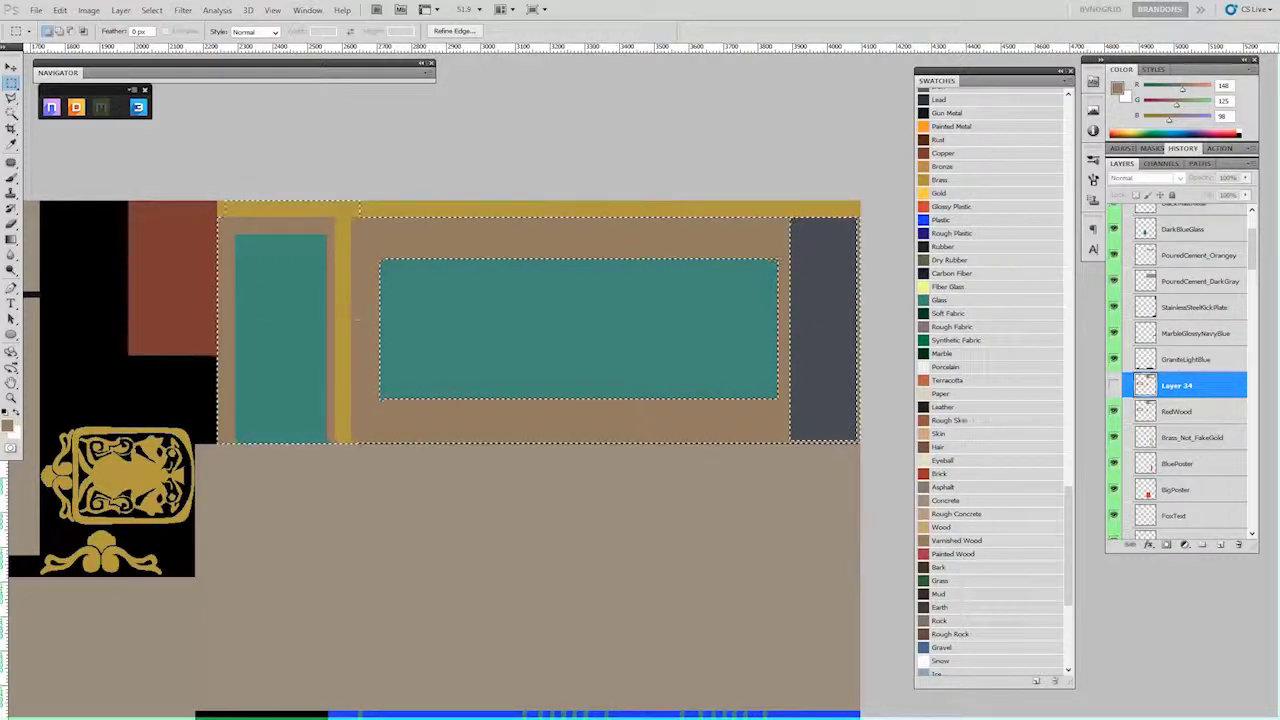
Load the BaseColor group's StainlessSteelKickPlate layer as a selection
{"action": "left_click_drag", "start_coordinate": [1247, 282], "coordinate": [1252, 376]}
{"action": "left_click", "coordinate": [1145, 350], "text": "ctrl"}
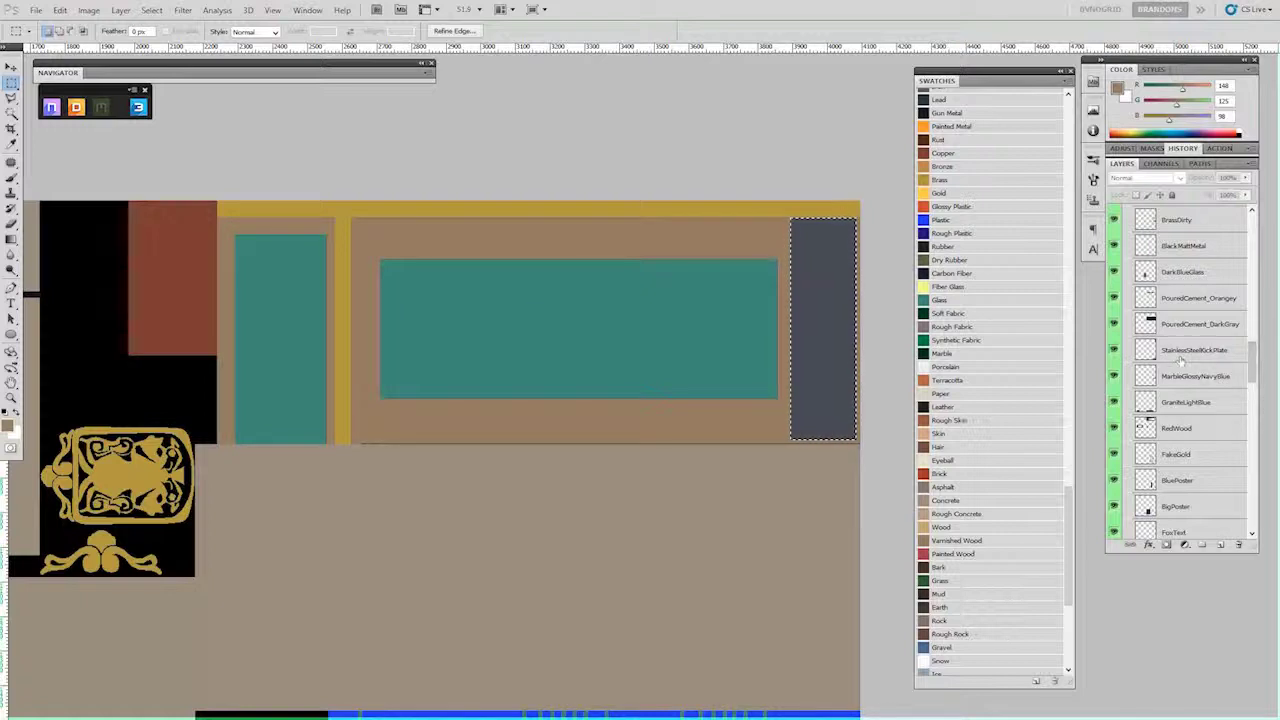
Delete the unneeded Layer 34 above RedWood in the MatID group
{"action": "scroll", "coordinate": [1241, 361], "scroll_direction": "up", "scroll_amount": 10}
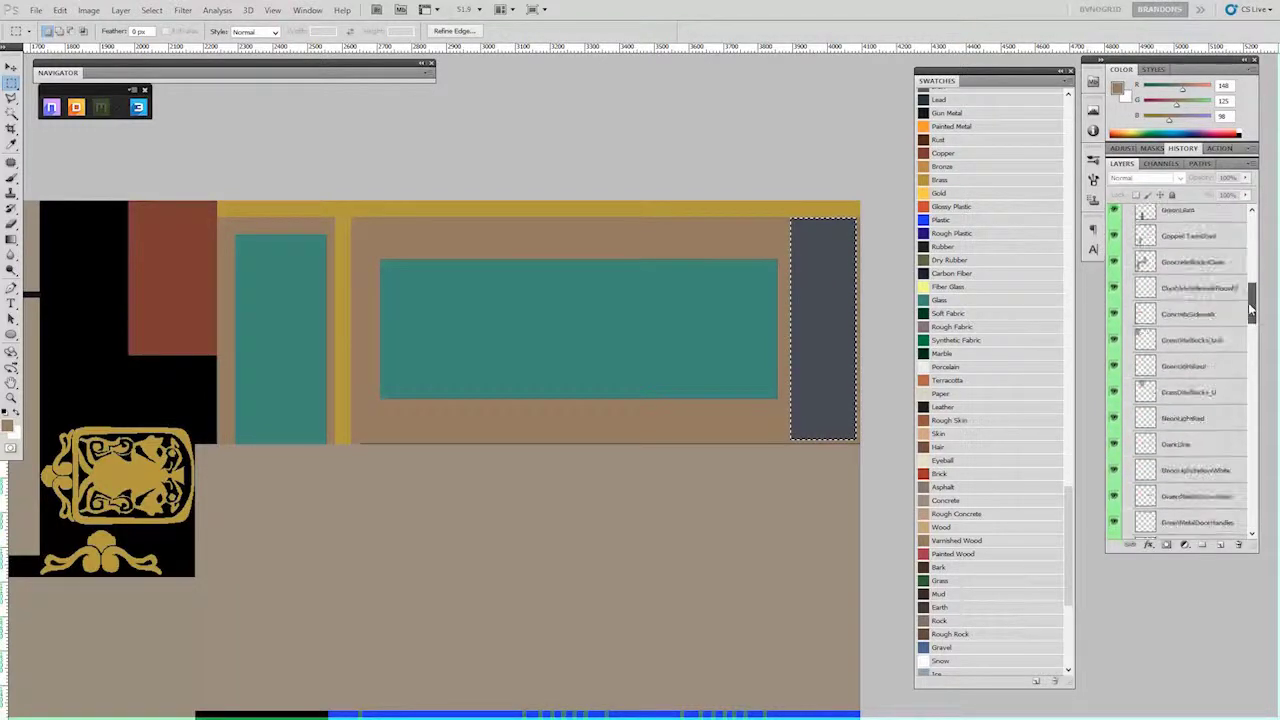
{"action": "left_click_drag", "start_coordinate": [1248, 276], "coordinate": [1250, 264]}
{"action": "left_click_drag", "start_coordinate": [1178, 357], "coordinate": [1239, 545]}
{"action": "left_click_drag", "start_coordinate": [1254, 266], "coordinate": [1254, 238]}
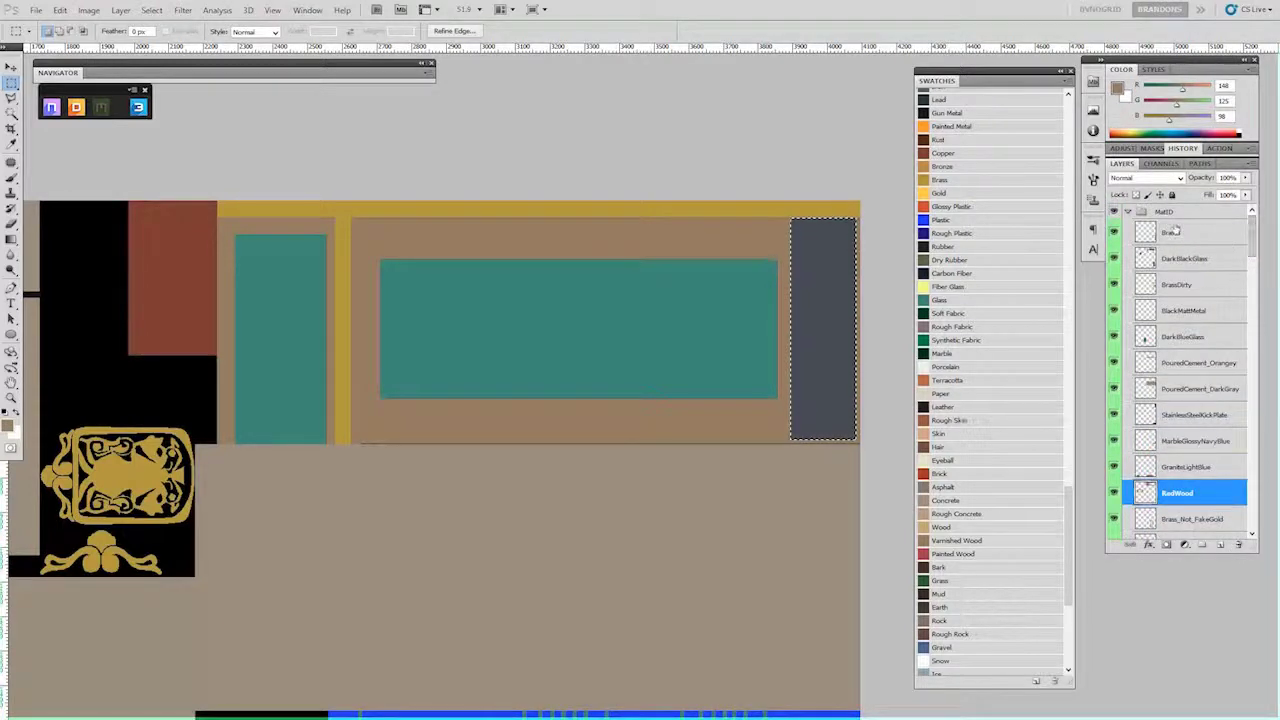
Add a new layer above Brass3 in the MatID group and choose the Steel swatch as the foreground colour
{"action": "left_click", "coordinate": [1175, 236]}
{"action": "left_click", "coordinate": [1221, 545]}
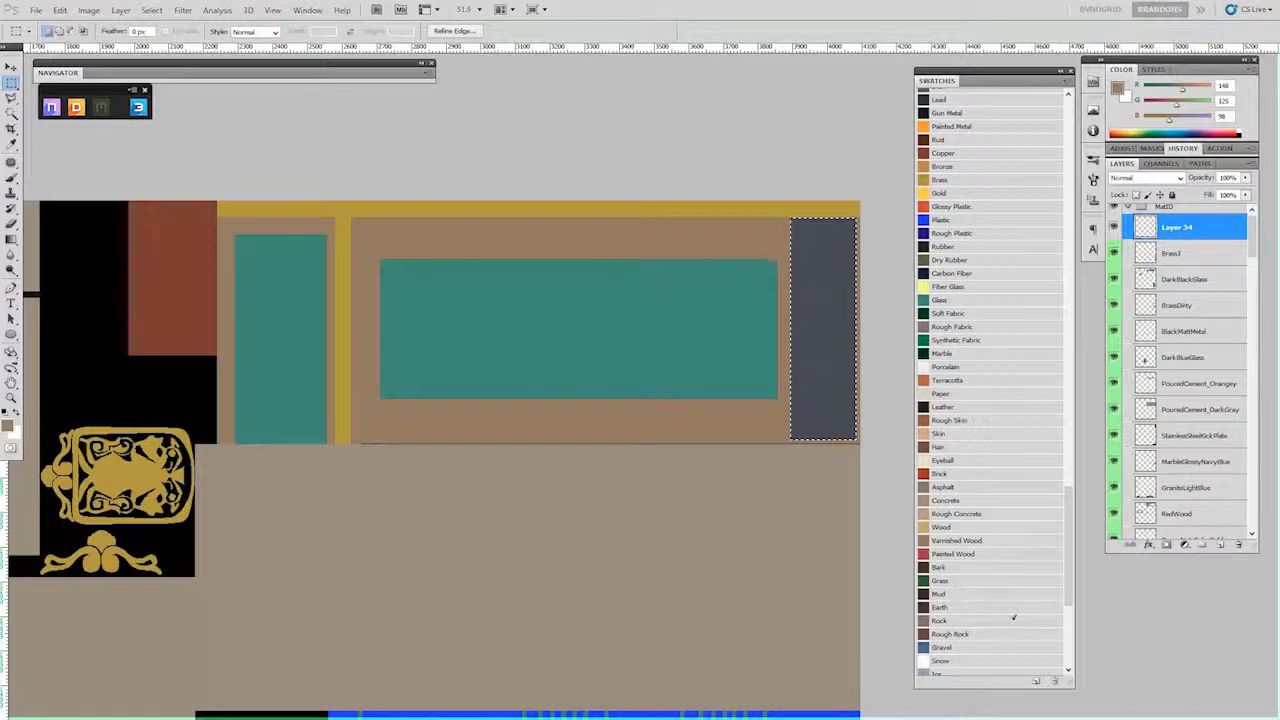
{"action": "left_click_drag", "start_coordinate": [1070, 585], "coordinate": [1077, 550]}
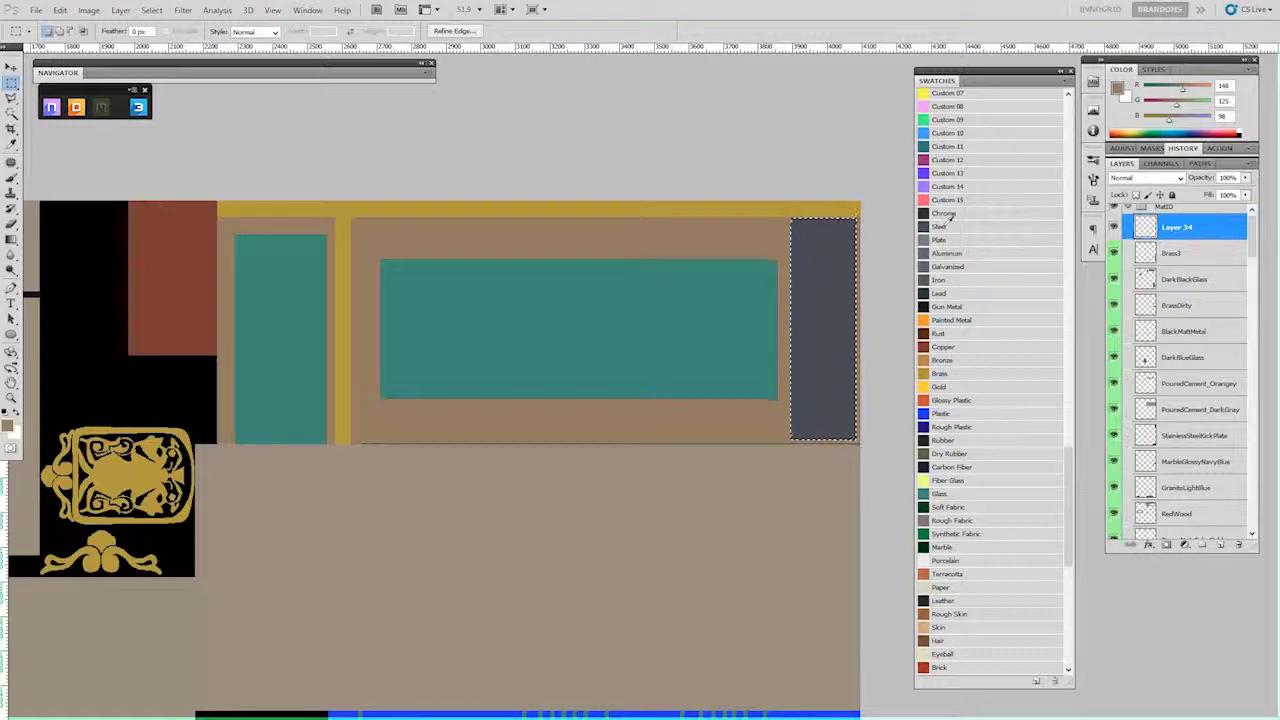
{"action": "left_click", "coordinate": [941, 227]}
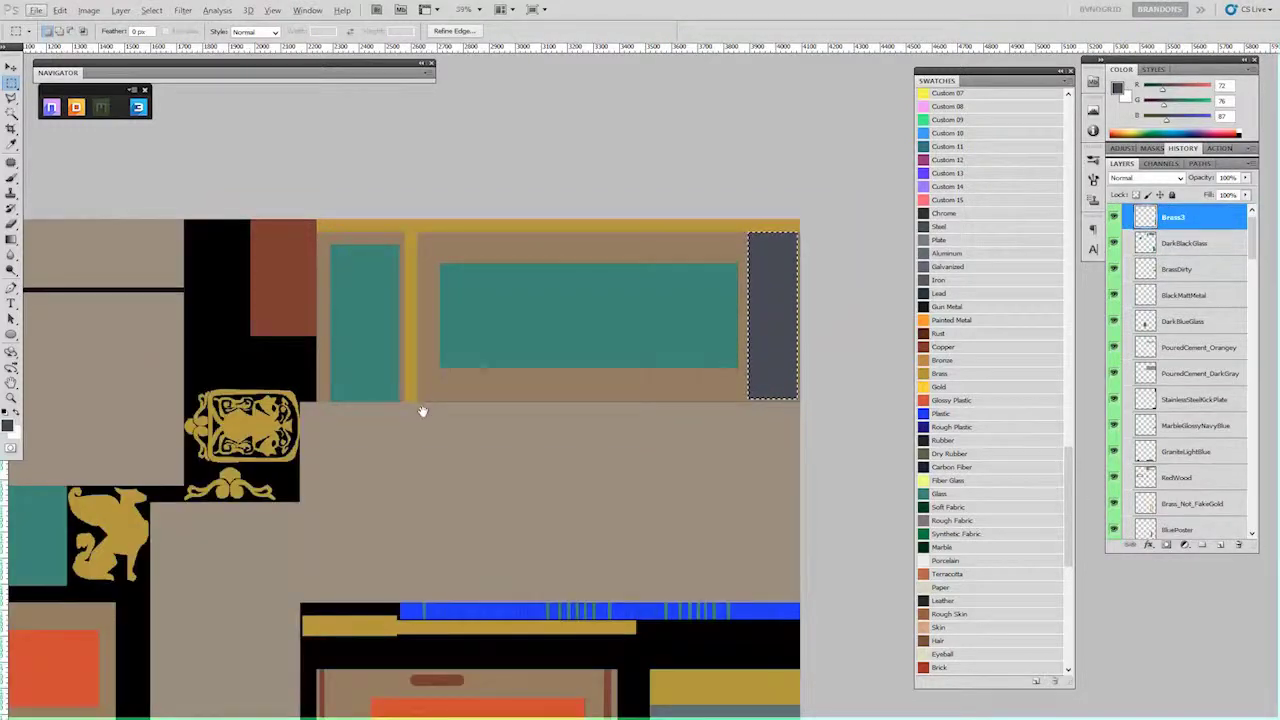
Review the material ID map across the whole sheet and collapse the MatID group
{"action": "scroll", "coordinate": [534, 323], "scroll_direction": "up", "scroll_amount": 3}
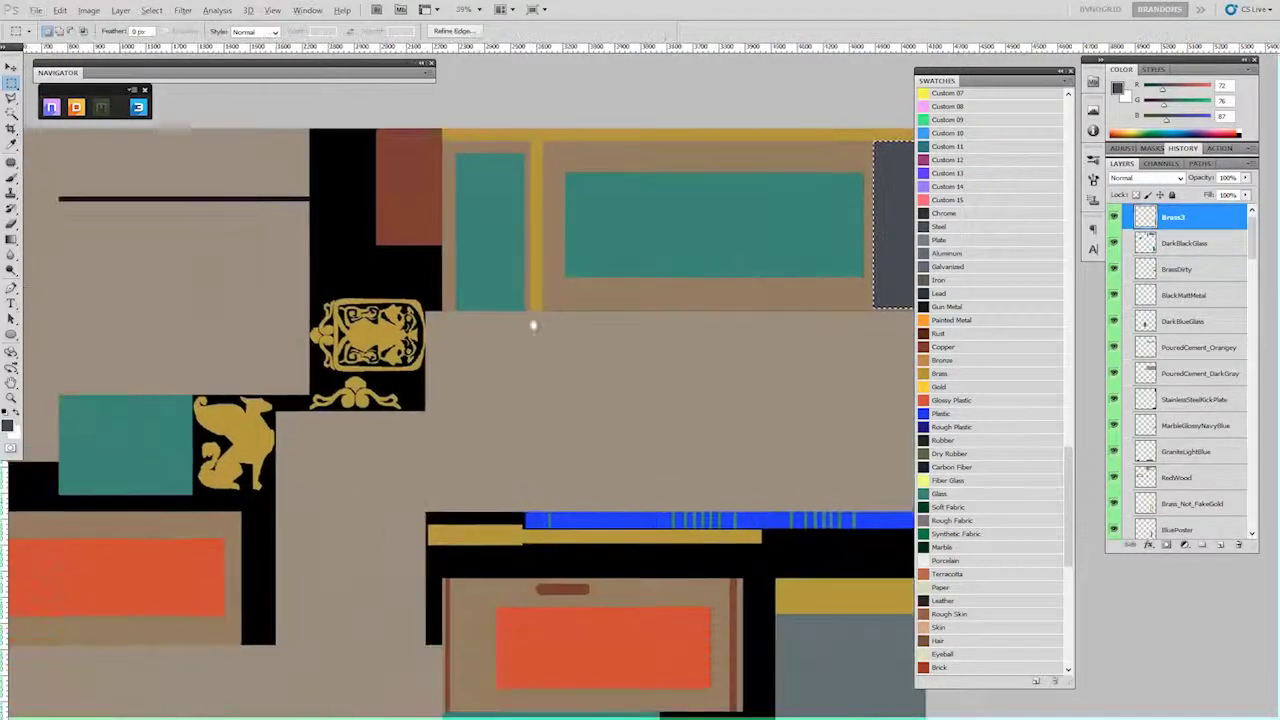
{"action": "scroll", "coordinate": [471, 313], "scroll_direction": "down", "scroll_amount": 3}
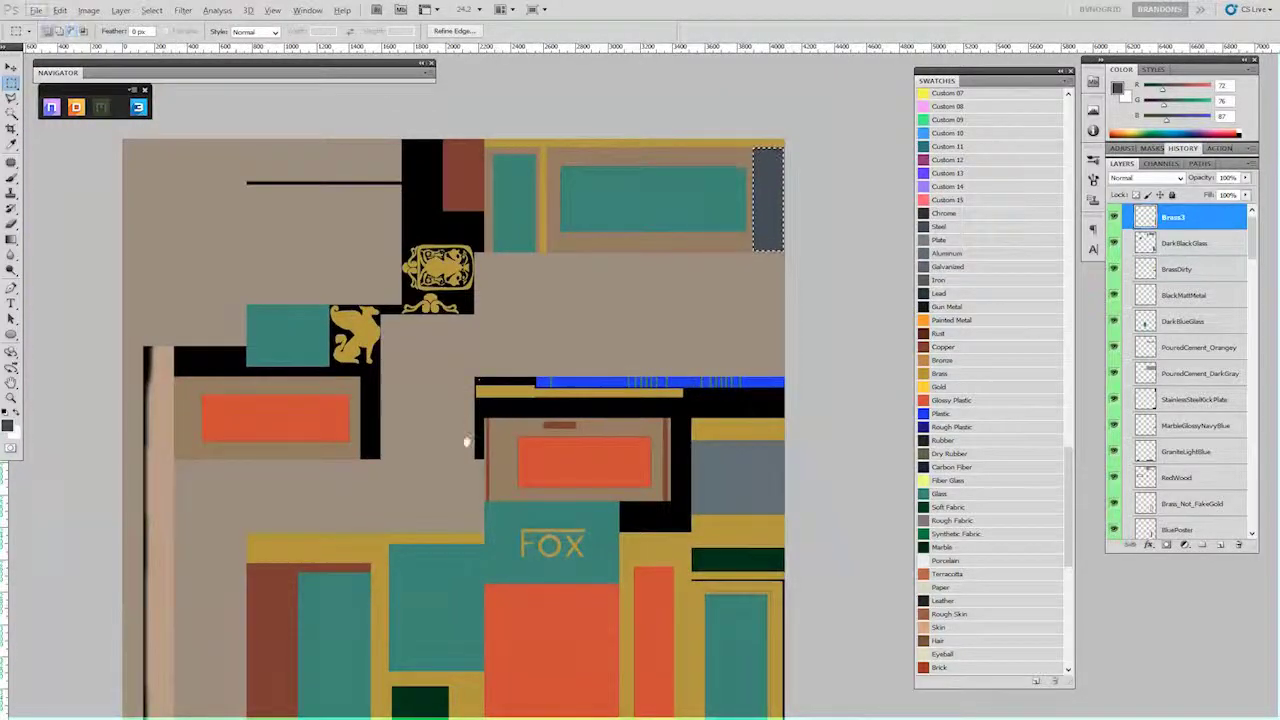
{"action": "left_click_drag", "start_coordinate": [466, 443], "coordinate": [457, 286]}
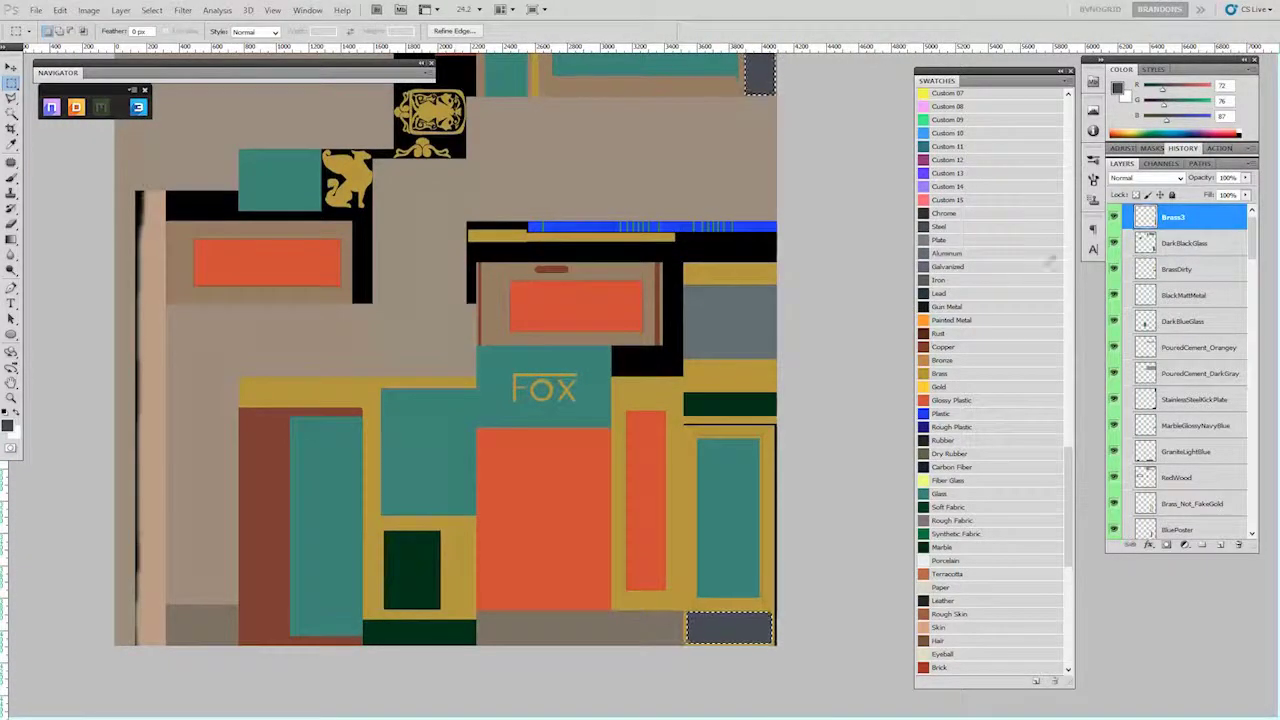
{"action": "scroll", "coordinate": [1180, 370], "scroll_direction": "up", "scroll_amount": 1}
{"action": "left_click", "coordinate": [1140, 212]}
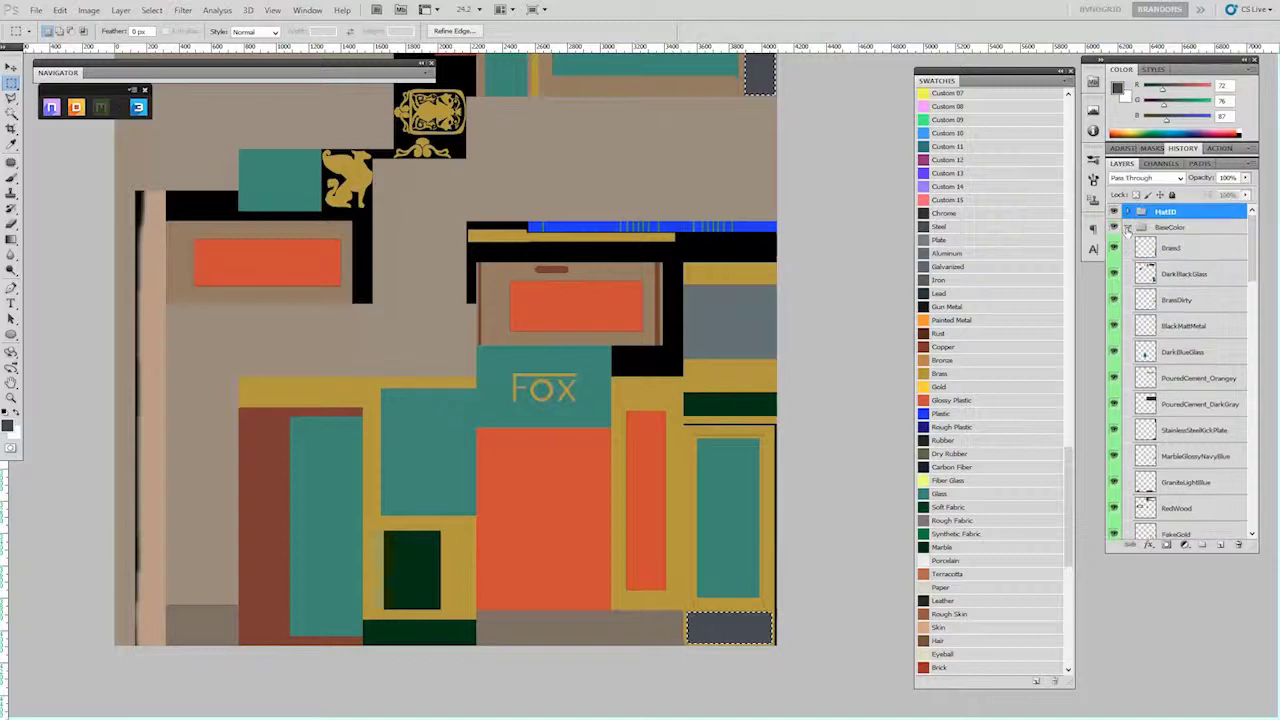
Collapse the BaseColor group and compare the sheet's base colours with its material ID map
{"action": "left_click", "coordinate": [1127, 212]}
{"action": "left_click", "coordinate": [1114, 212]}
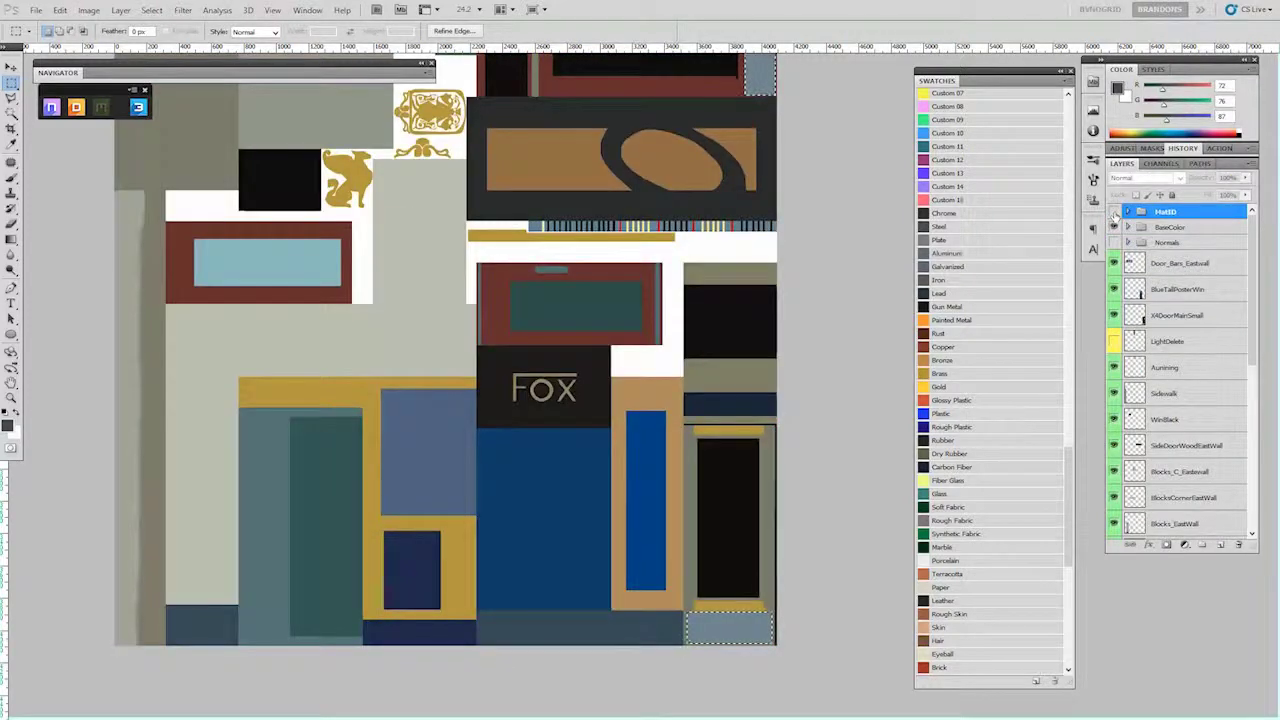
{"action": "left_click", "coordinate": [1114, 212]}
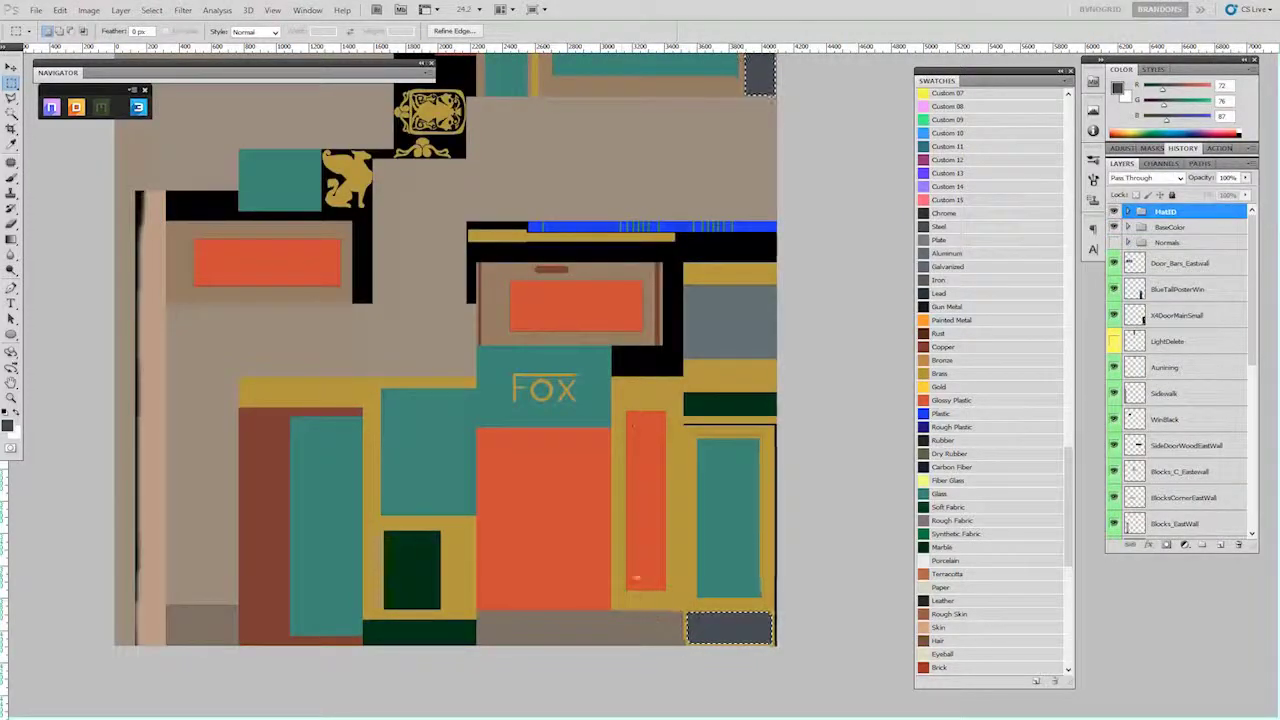
Switch to the images folder in File Explorer and open Map_4096X4096_9002_SheetB.psd in Photoshop
{"action": "key", "text": "f"}
{"action": "key", "text": "f"}
{"action": "key", "text": "f"}
{"action": "mouse_move", "coordinate": [962, 708]}
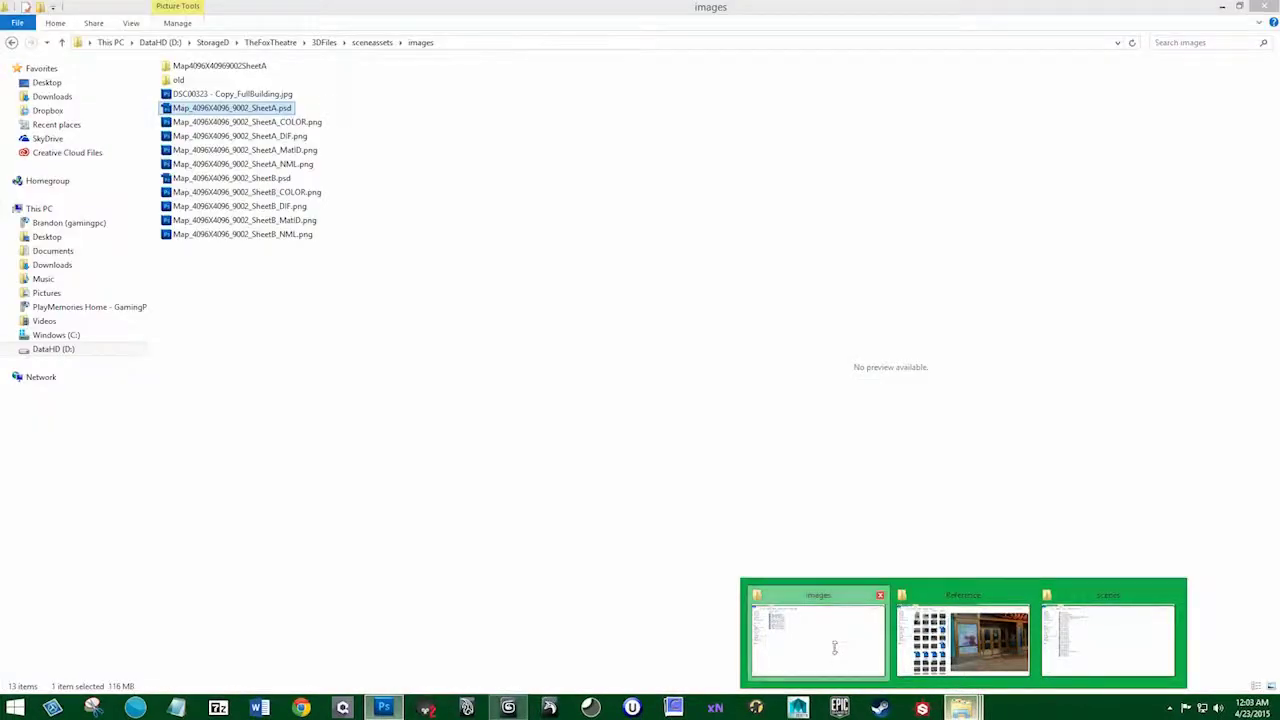
{"action": "left_click", "coordinate": [836, 650]}
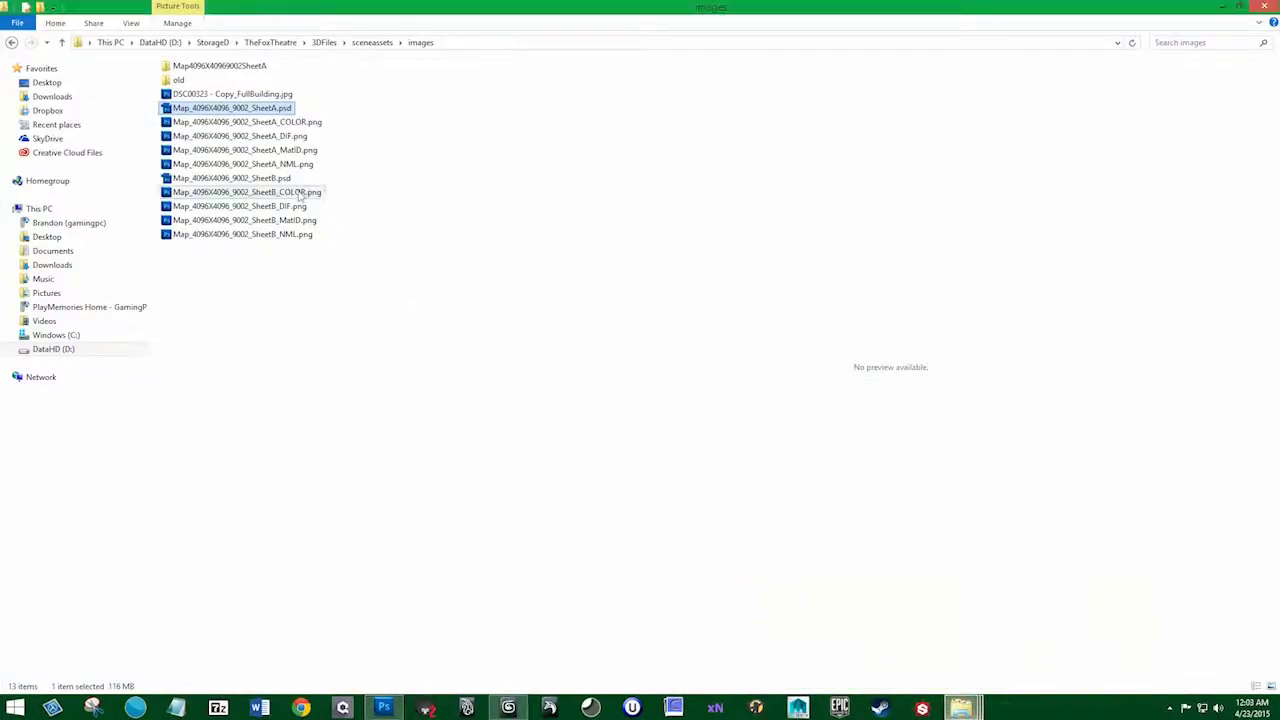
{"action": "double_click", "coordinate": [285, 179]}
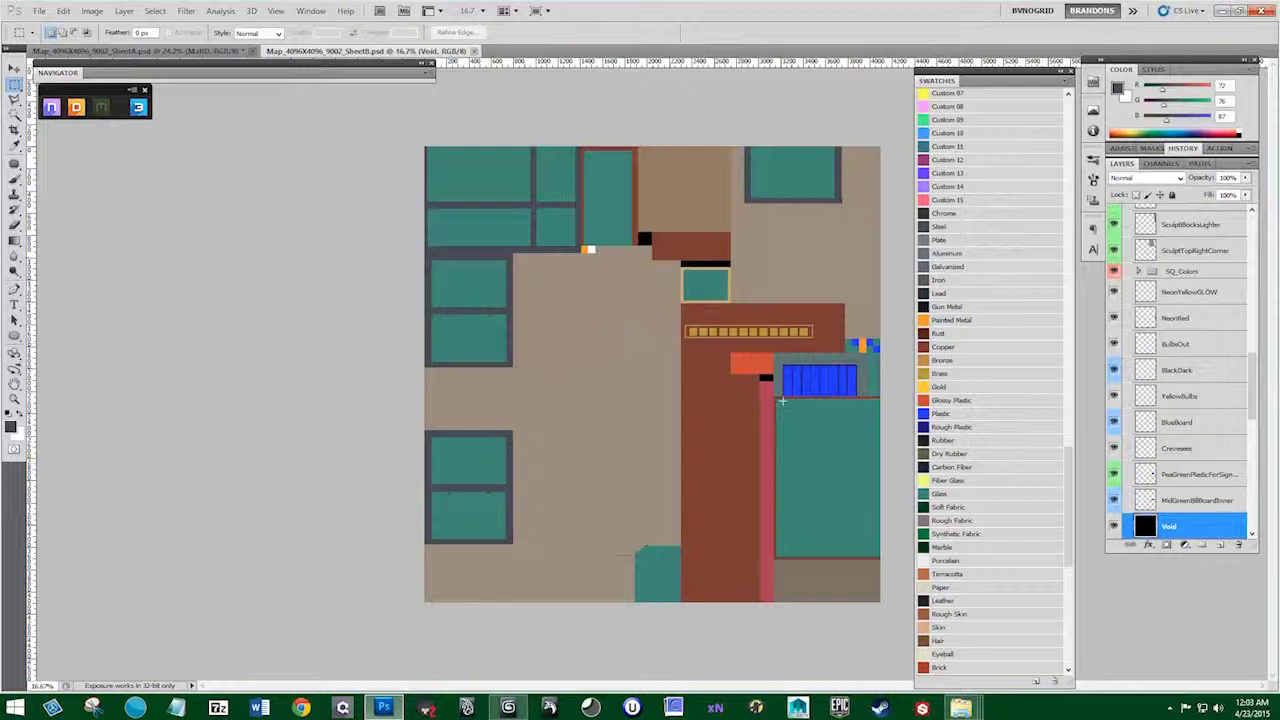
Compare SheetB's material ID map with the photo textures beneath it by toggling the MatID group's visibility
{"action": "scroll", "coordinate": [782, 400], "scroll_direction": "up", "scroll_amount": 2}
{"action": "left_click_drag", "start_coordinate": [757, 409], "coordinate": [471, 374]}
{"action": "left_click_drag", "start_coordinate": [437, 334], "coordinate": [610, 362]}
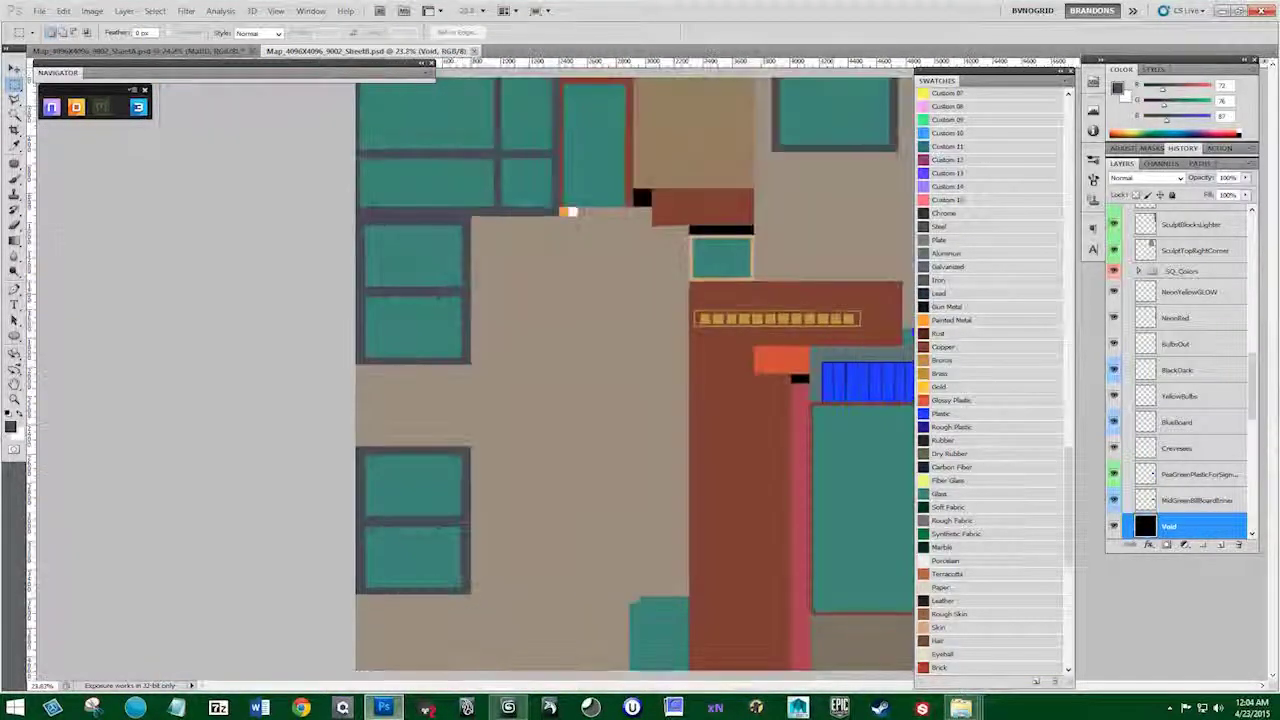
{"action": "scroll", "coordinate": [615, 607], "scroll_direction": "down", "scroll_amount": 1}
{"action": "scroll", "coordinate": [632, 395], "scroll_direction": "down", "scroll_amount": 1}
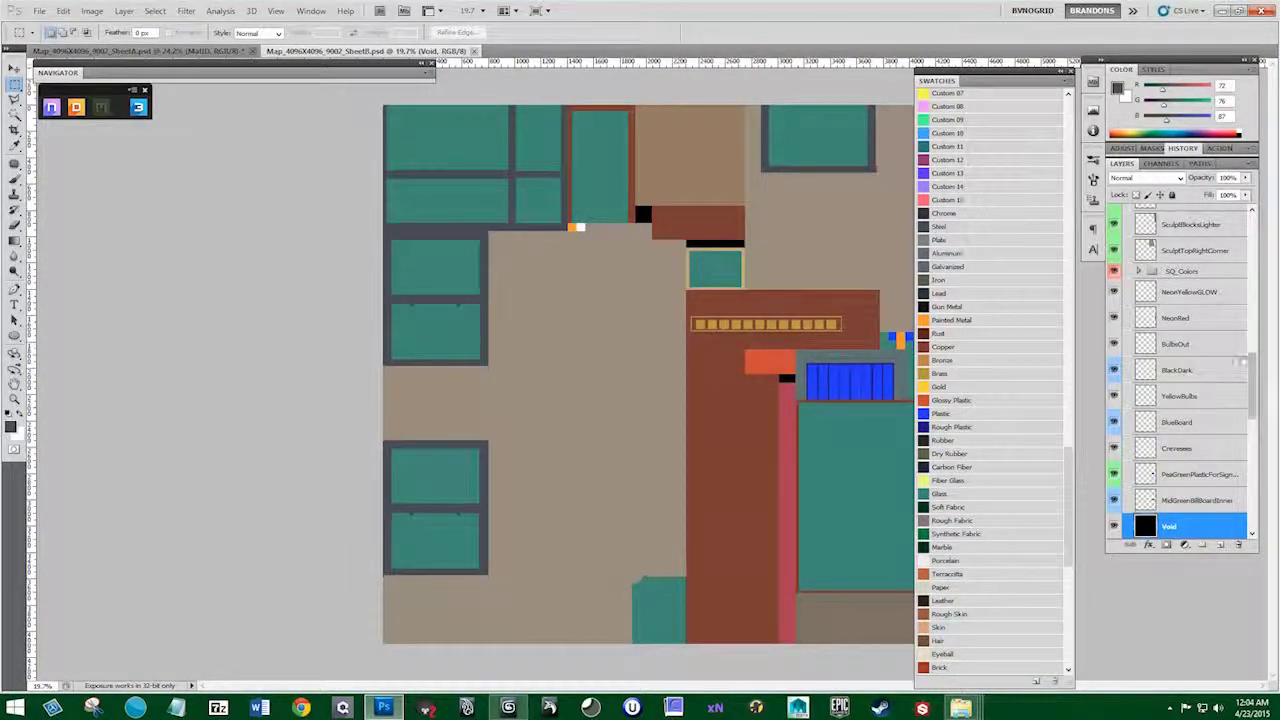
{"action": "left_click_drag", "start_coordinate": [1250, 380], "coordinate": [1246, 245]}
{"action": "left_click", "coordinate": [1115, 213]}
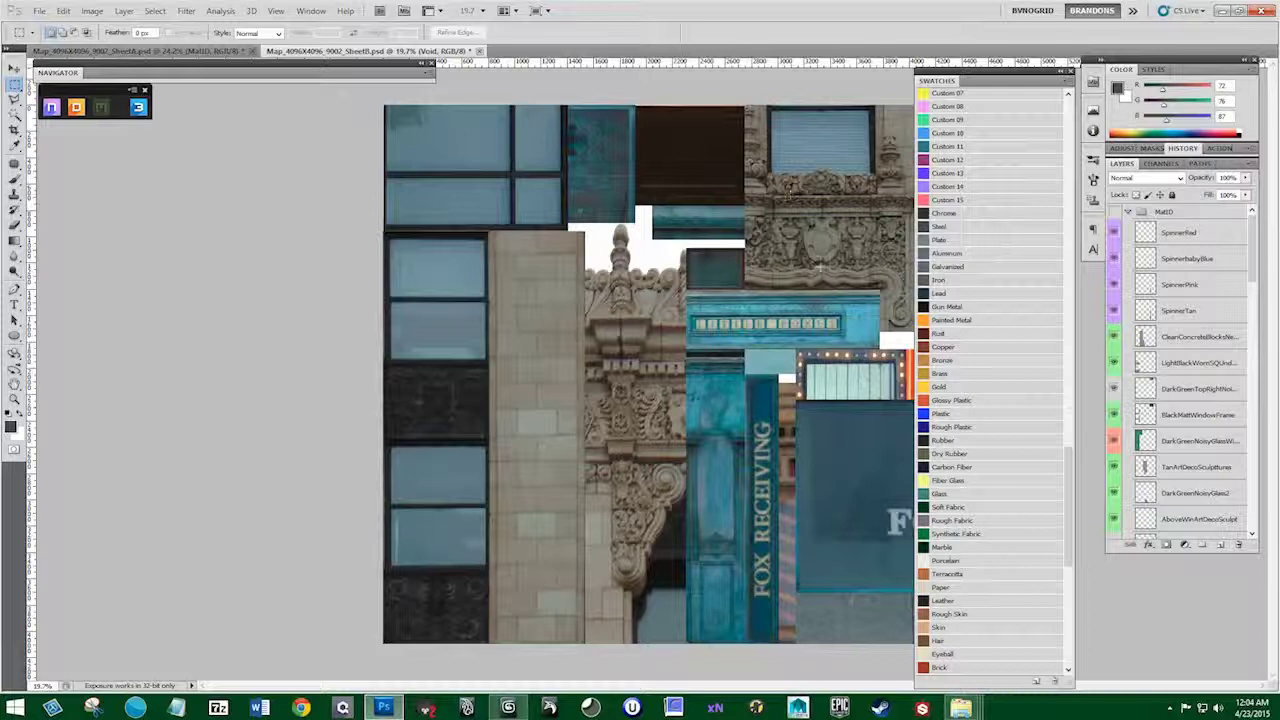
{"action": "left_click", "coordinate": [1114, 213]}
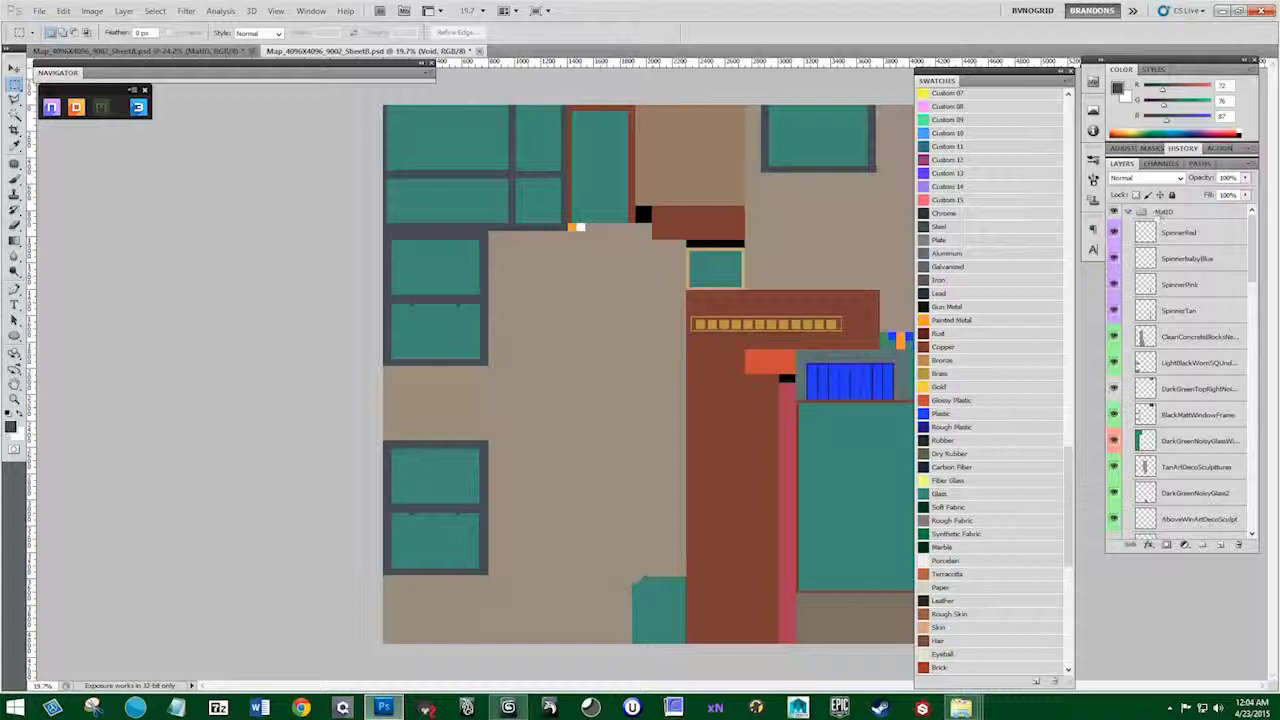
{"action": "left_click", "coordinate": [1114, 213]}
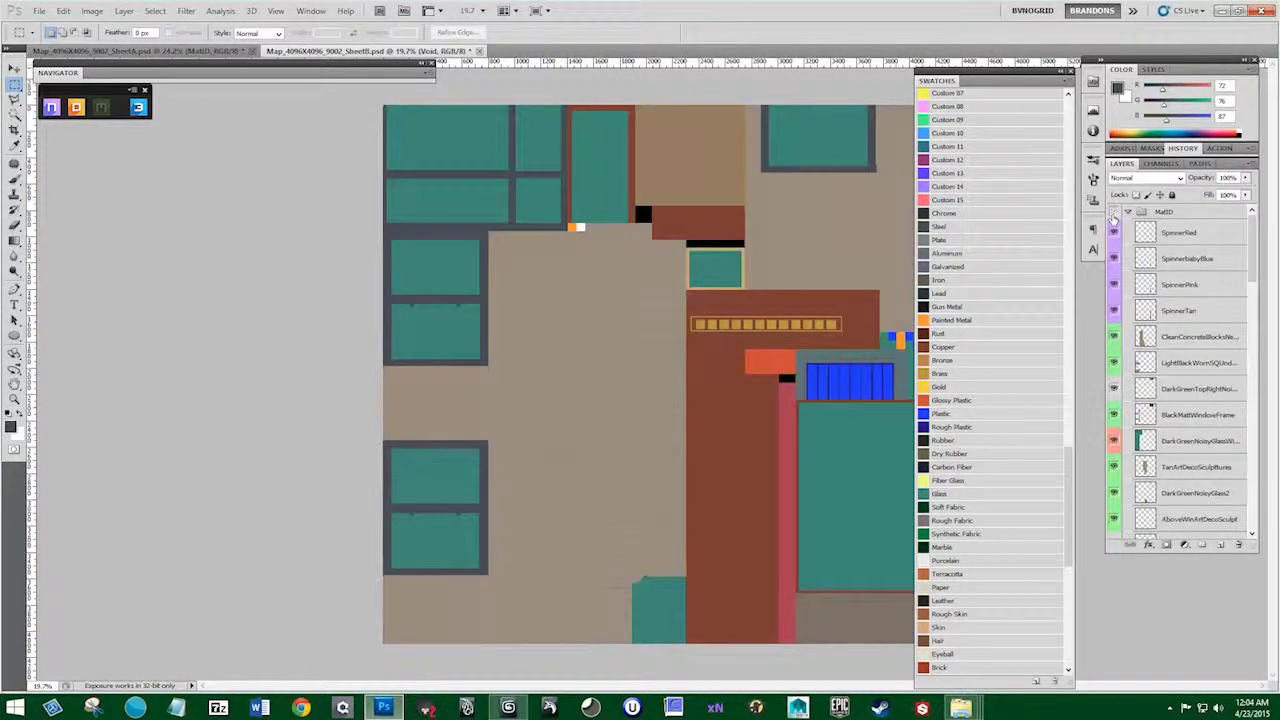
{"action": "left_click", "coordinate": [1114, 213]}
{"action": "left_click", "coordinate": [1114, 213]}
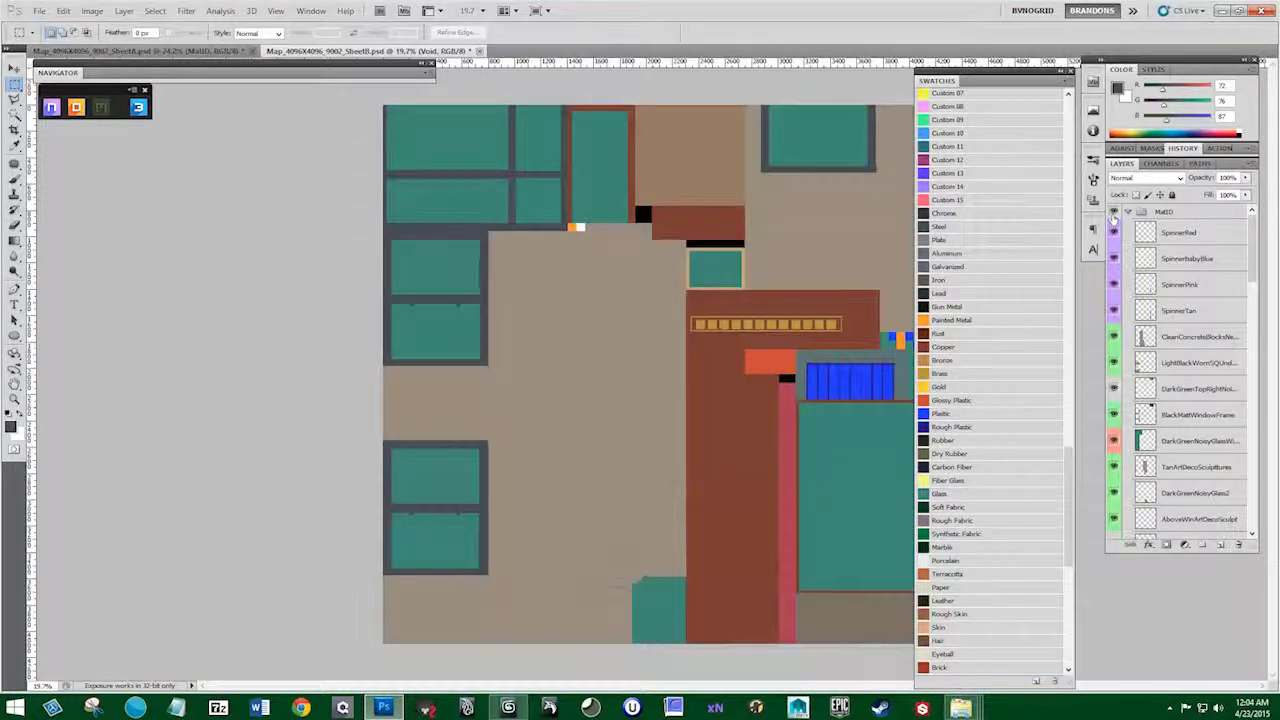
Compare the material IDs, base colours and photo textures around the marquee sign and large glass panel using the MatID and BaseColor groups' visibility
{"action": "left_click_drag", "start_coordinate": [614, 429], "coordinate": [531, 387]}
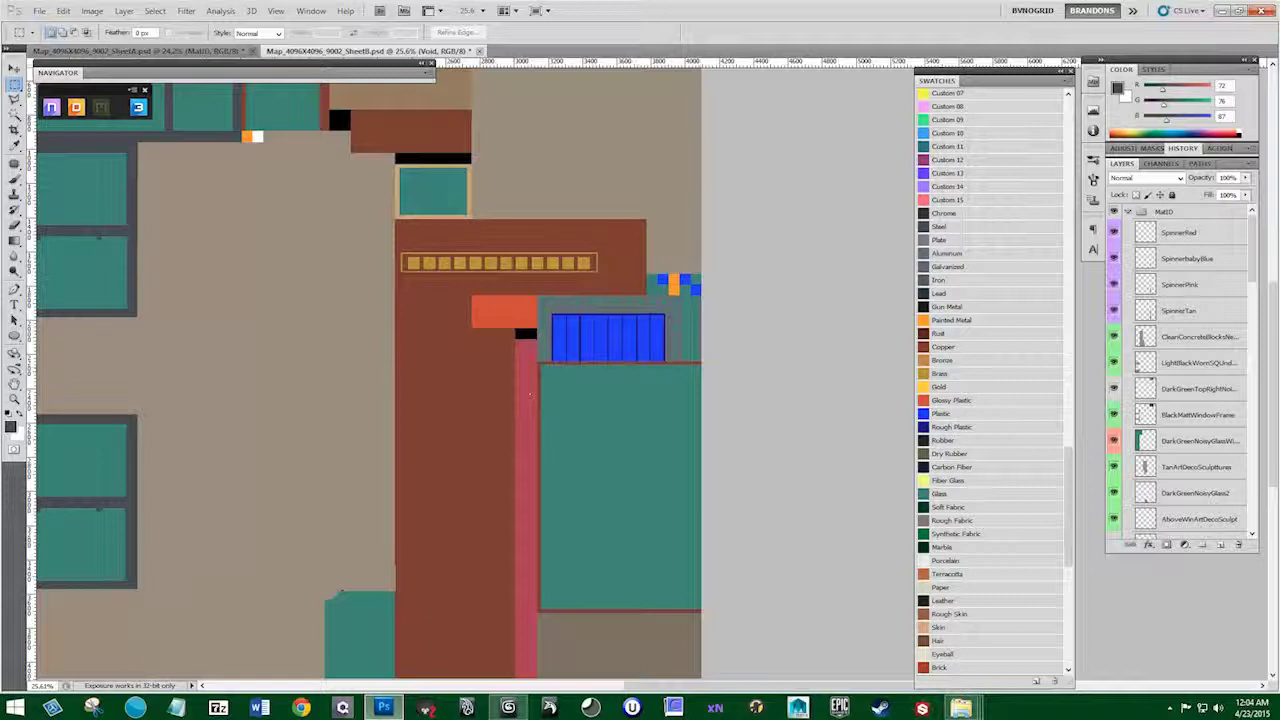
{"action": "left_click_drag", "start_coordinate": [588, 325], "coordinate": [663, 426]}
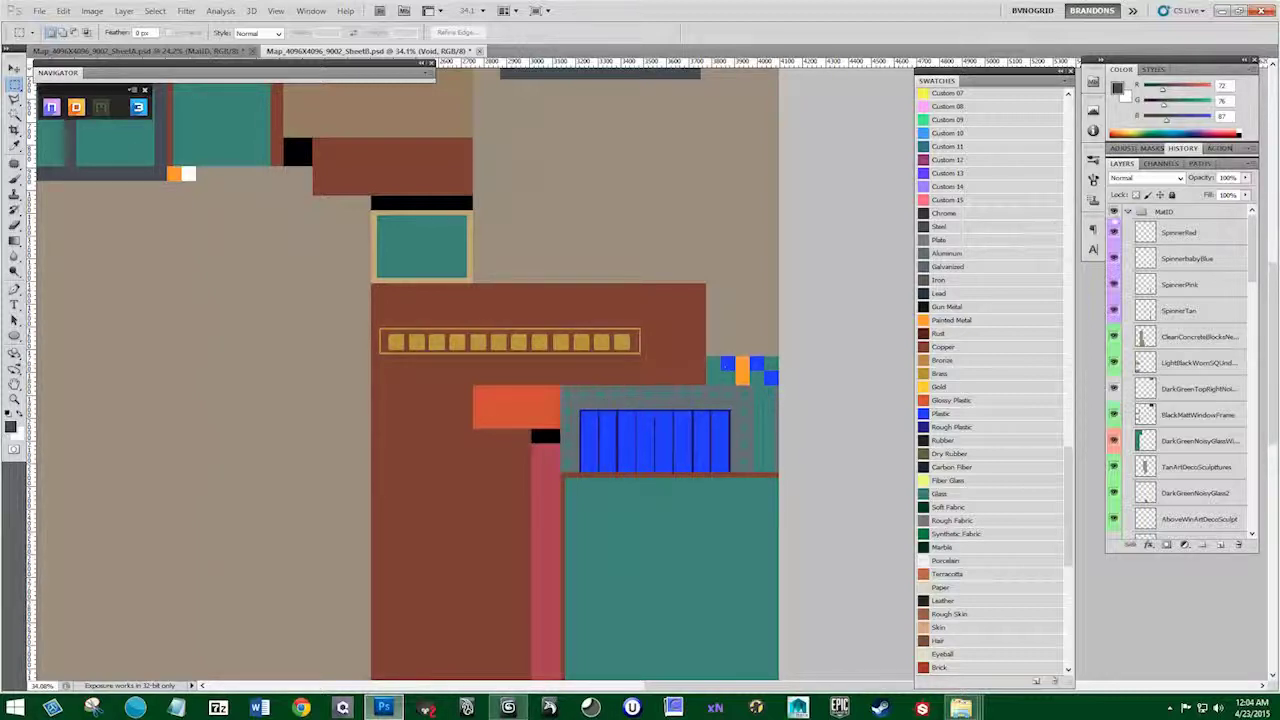
{"action": "left_click", "coordinate": [1114, 213]}
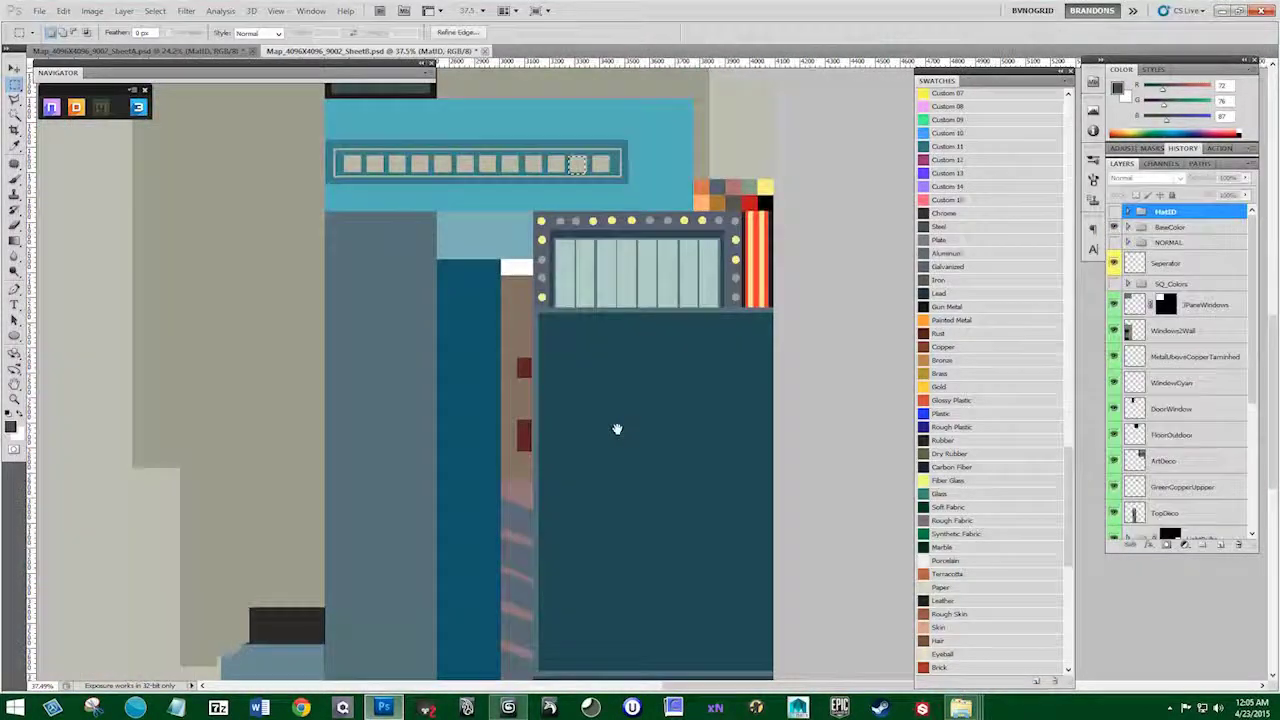
{"action": "scroll", "coordinate": [617, 380], "scroll_direction": "down", "scroll_amount": 2}
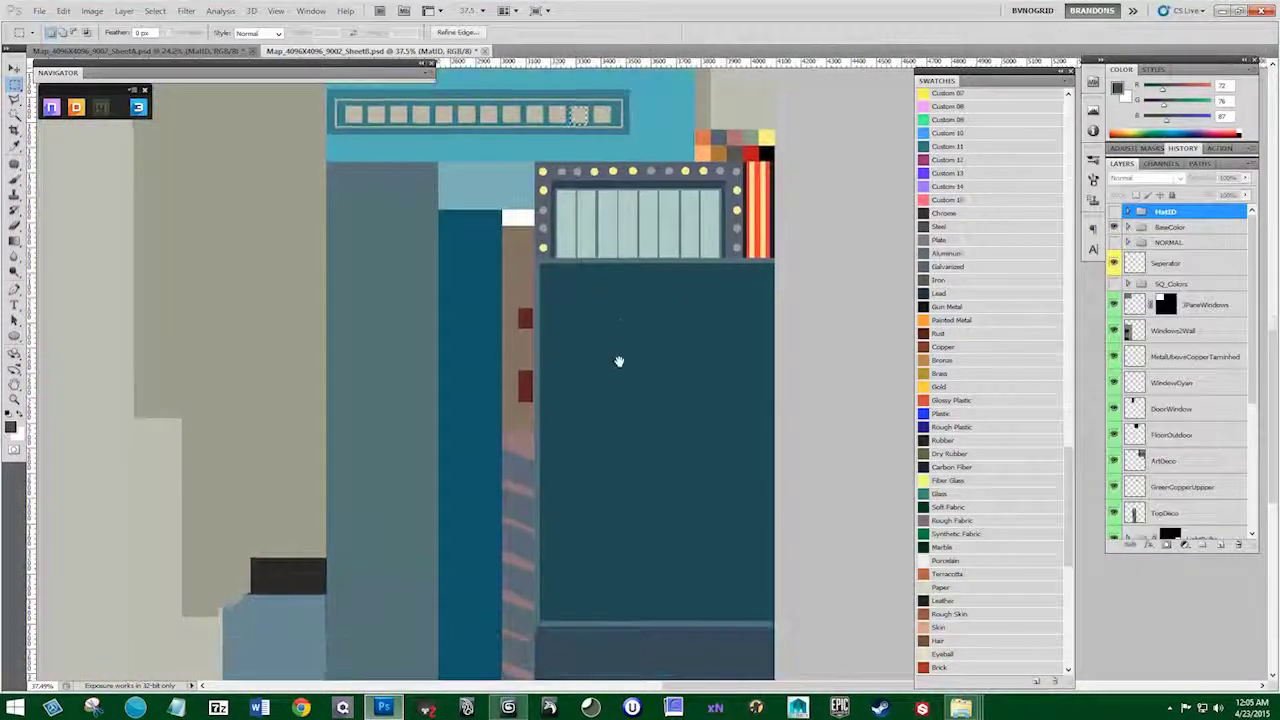
{"action": "left_click_drag", "start_coordinate": [523, 534], "coordinate": [523, 434]}
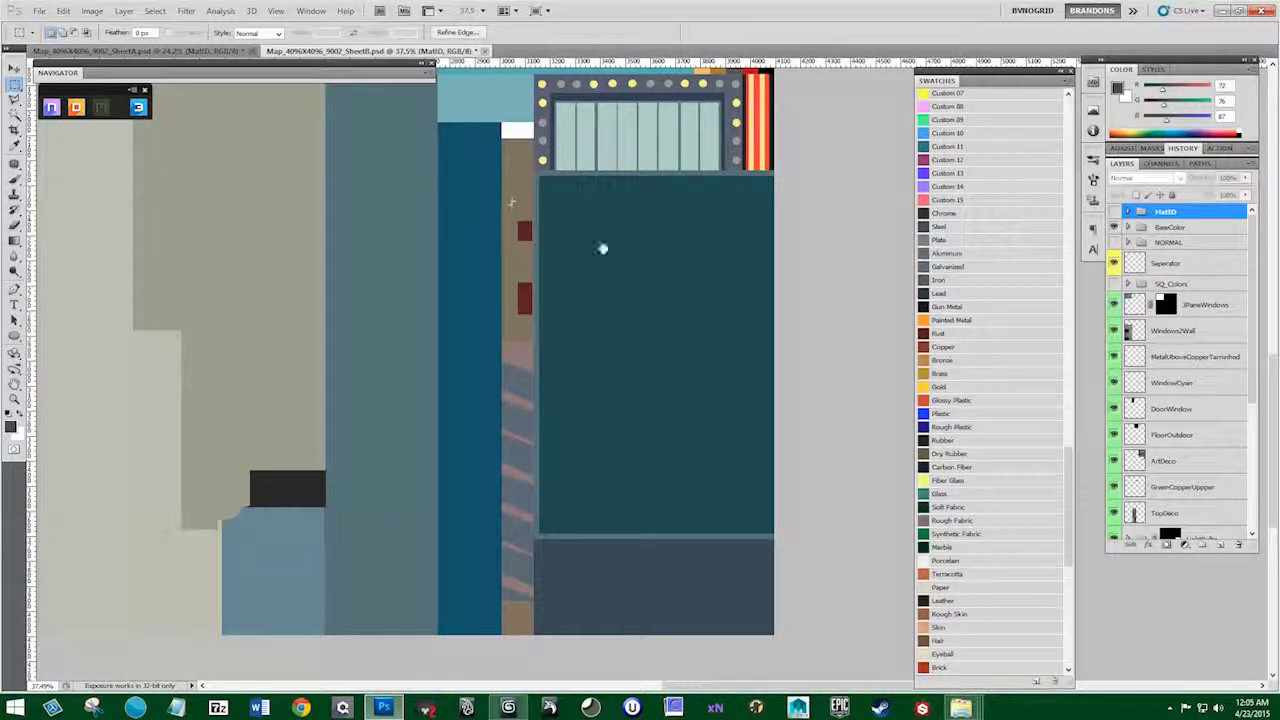
{"action": "left_click_drag", "start_coordinate": [602, 249], "coordinate": [596, 273]}
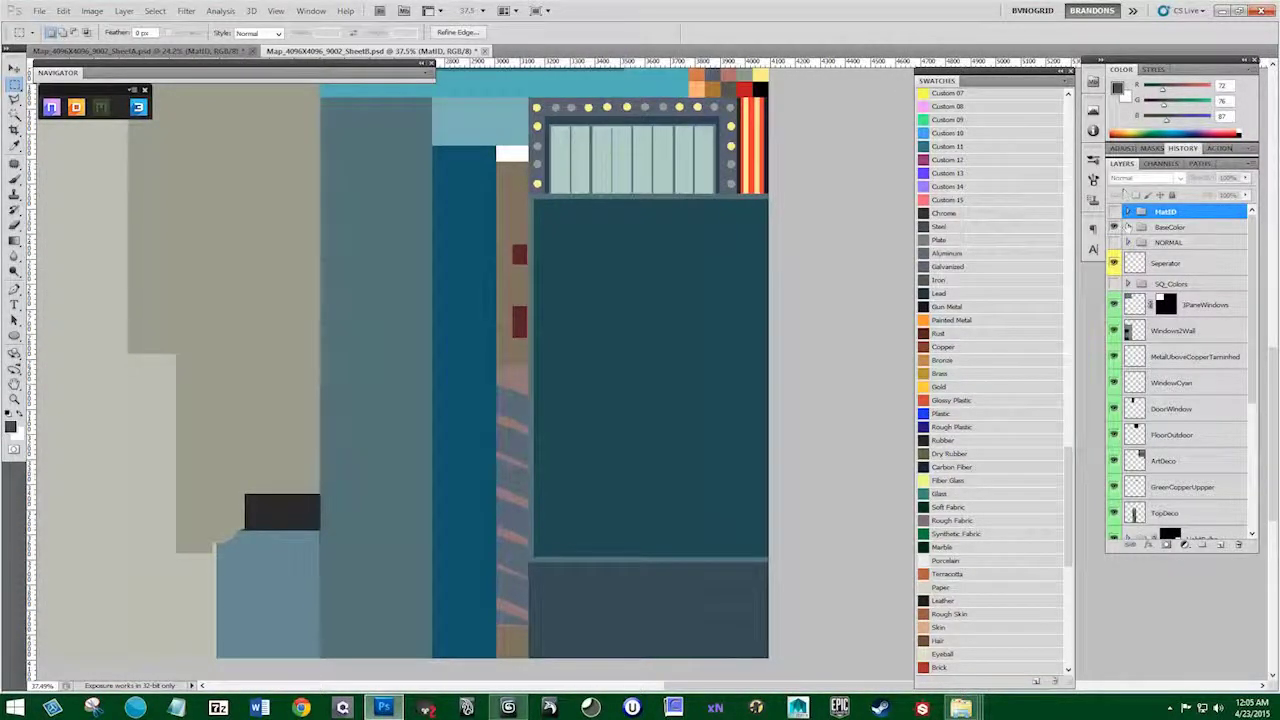
{"action": "left_click", "coordinate": [1114, 212]}
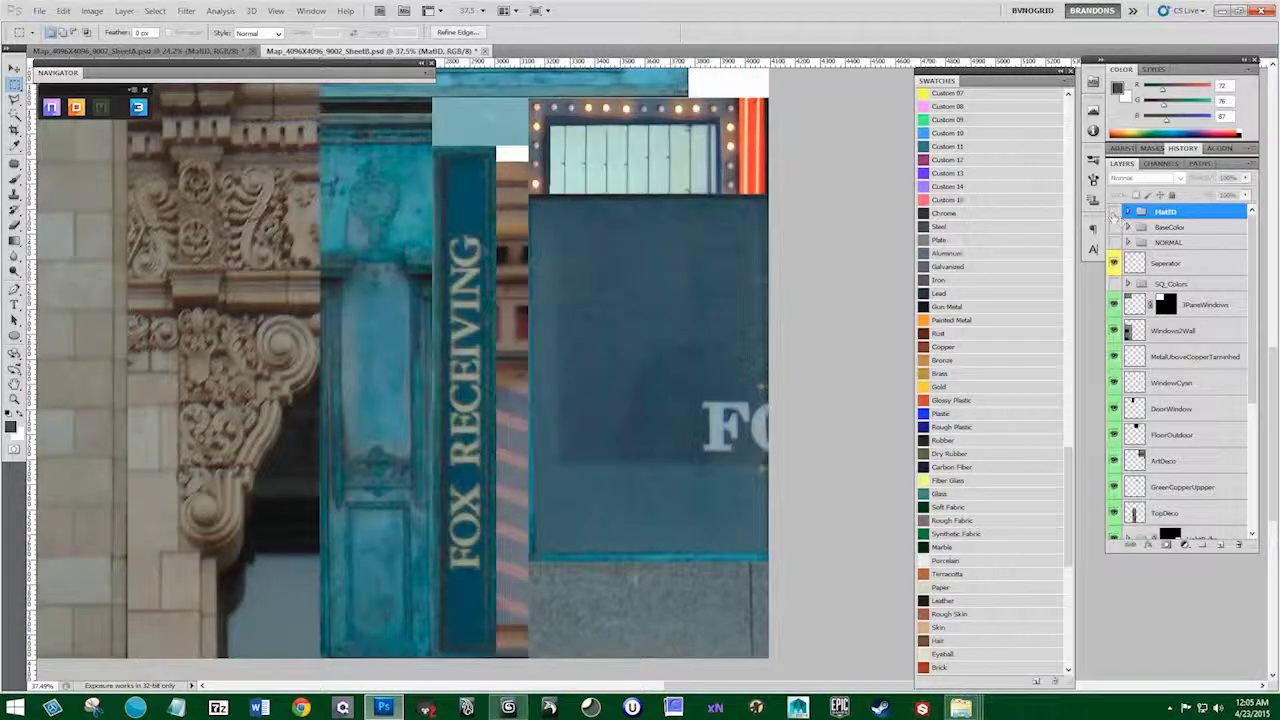
{"action": "left_click", "coordinate": [1114, 212]}
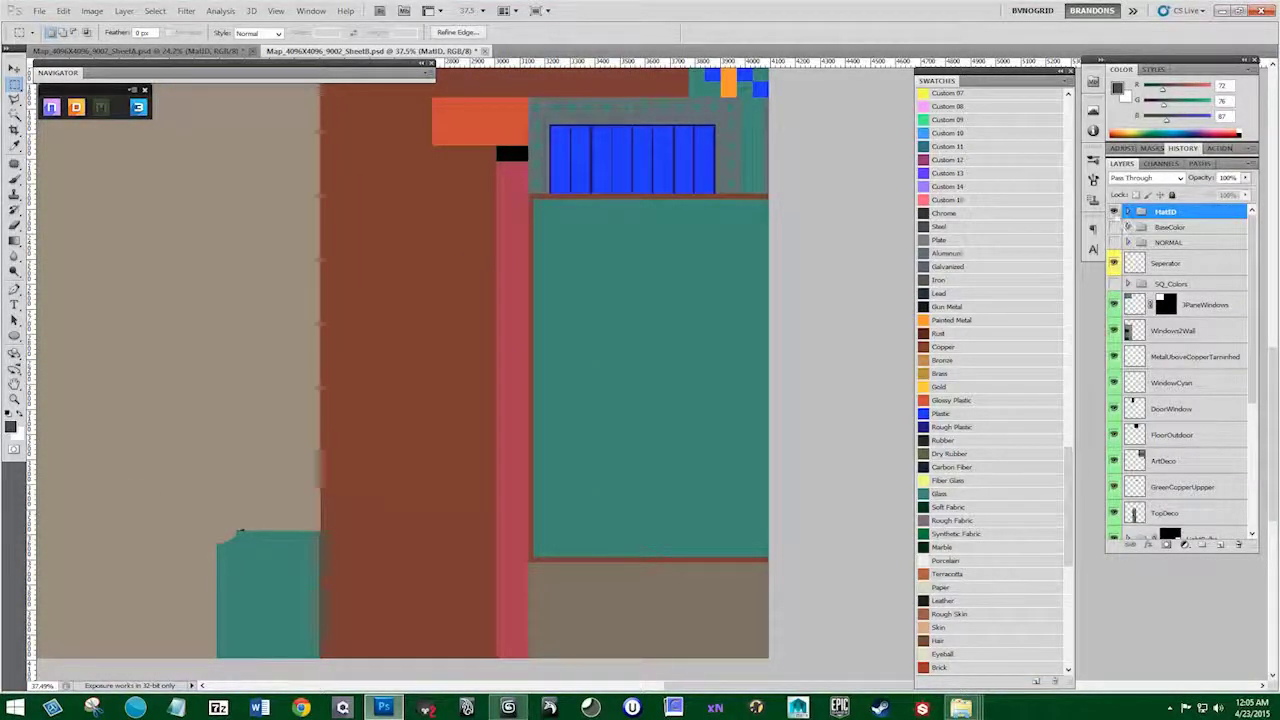
{"action": "left_click", "coordinate": [1114, 212]}
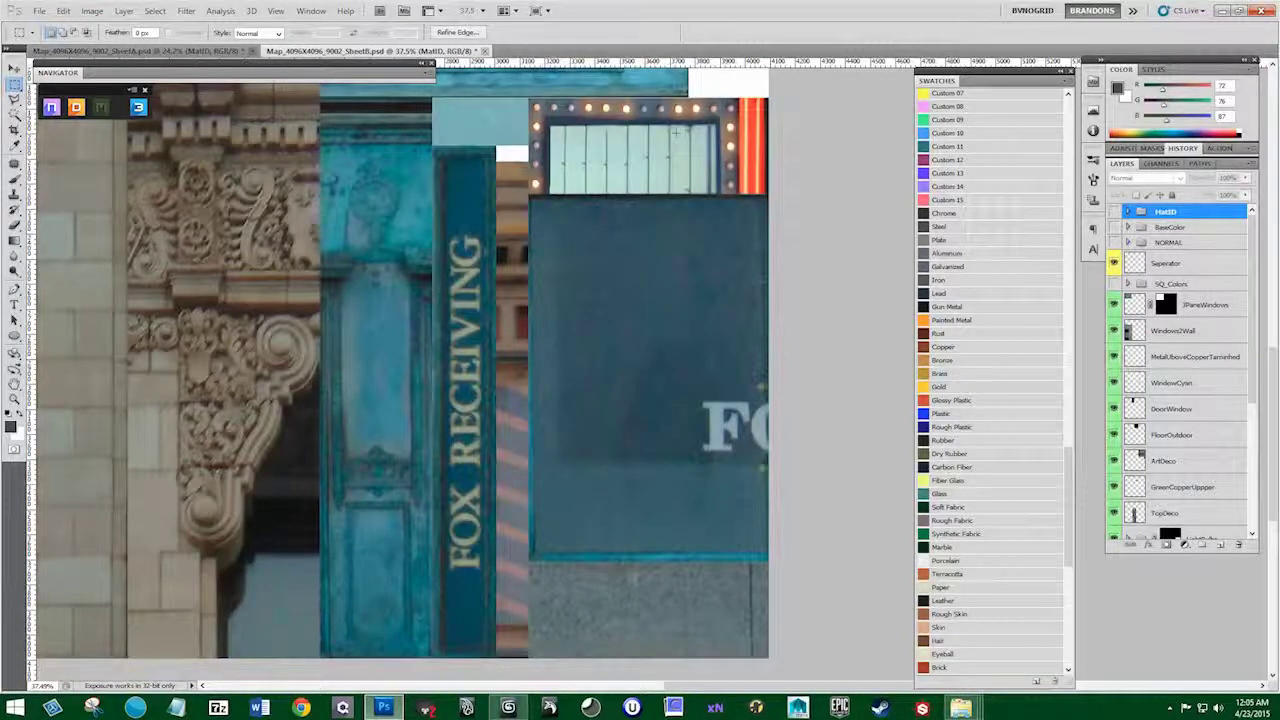
{"action": "left_click", "coordinate": [1114, 228]}
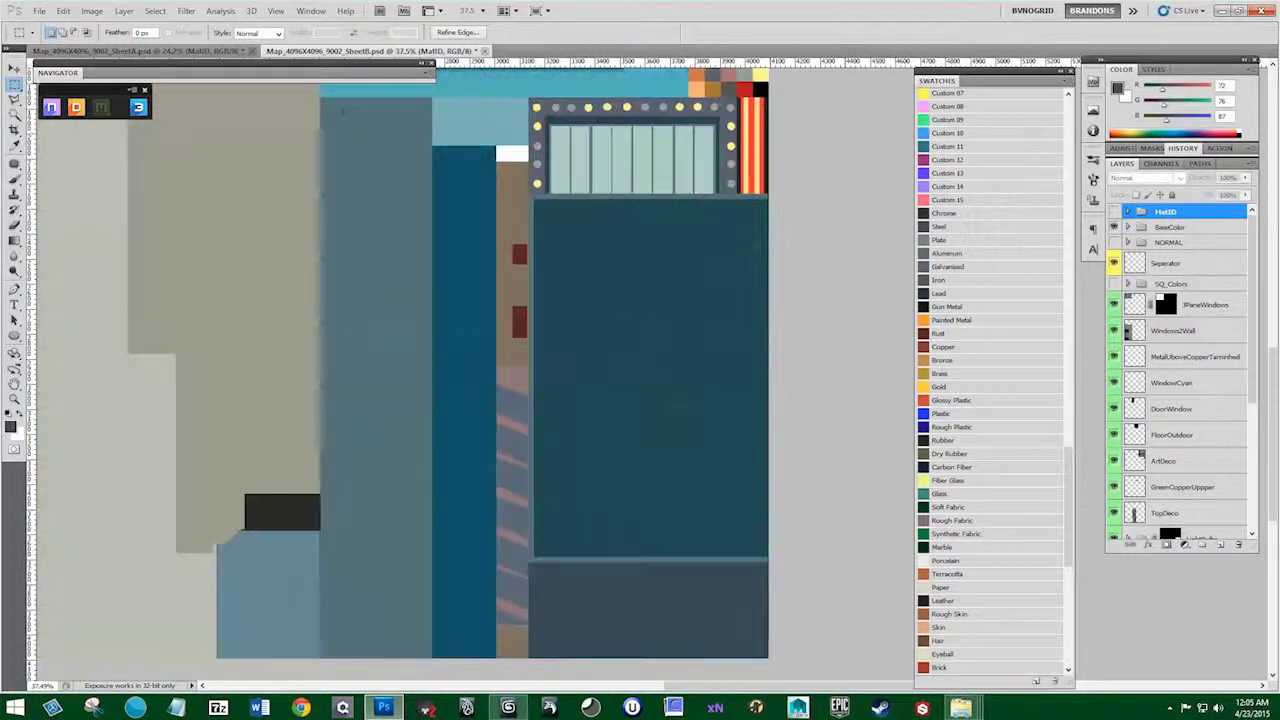
Turn on the Extras display and select the narrow strip beside the large glass panel with the MatID group visible
{"action": "left_click", "coordinate": [275, 10]}
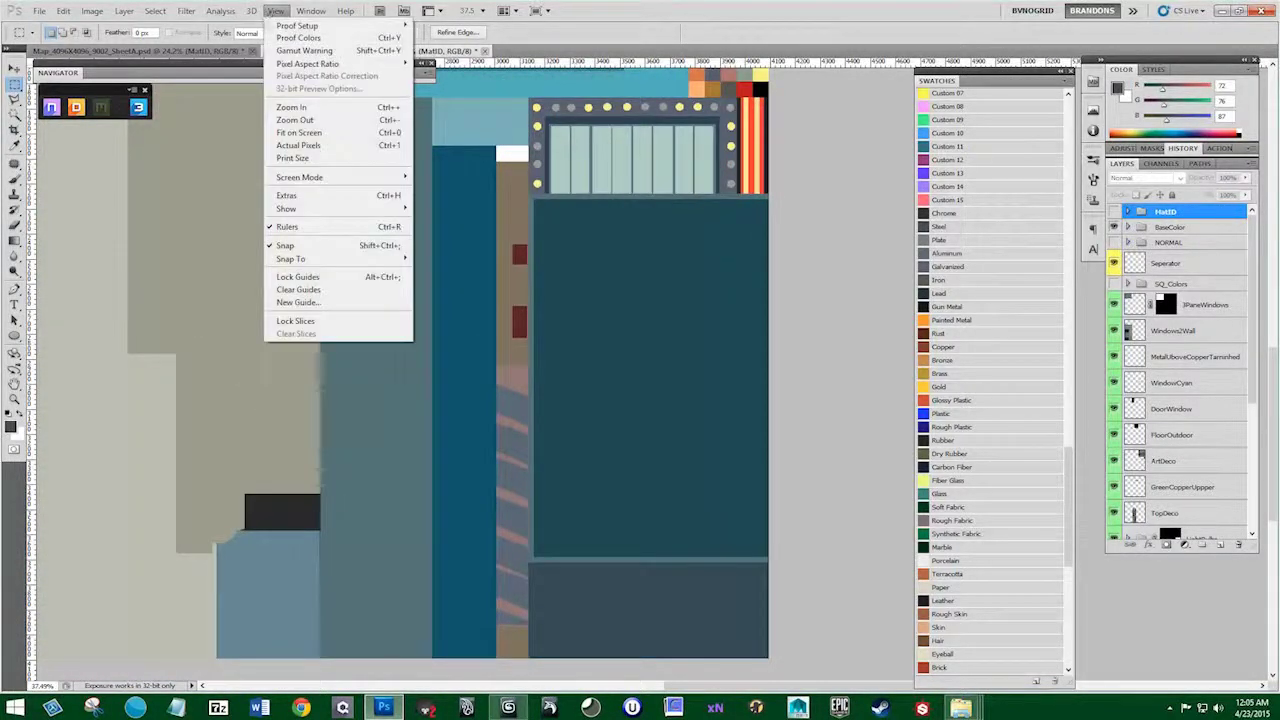
{"action": "left_click", "coordinate": [316, 199]}
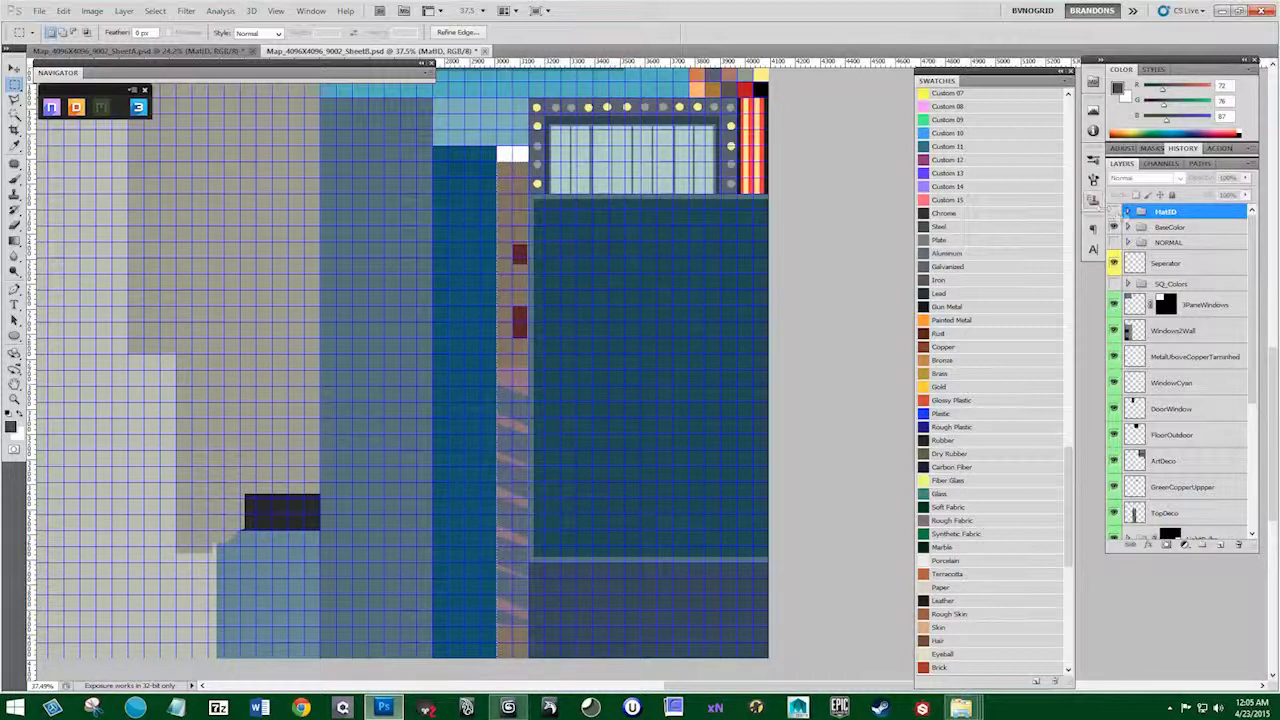
{"action": "left_click", "coordinate": [1114, 212]}
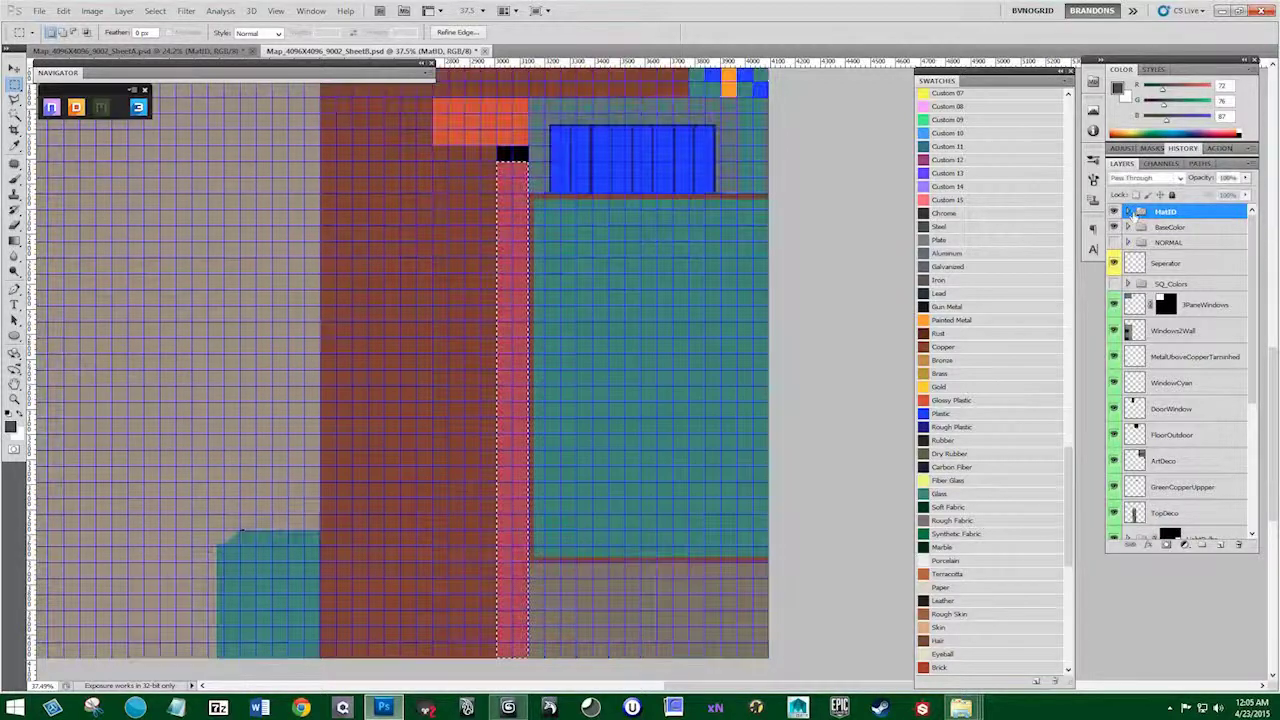
Add a new layer above SpinnerRed in the MatID group and choose the Painted Wood swatch as the foreground colour
{"action": "left_click", "coordinate": [1128, 212]}
{"action": "left_click", "coordinate": [1188, 231]}
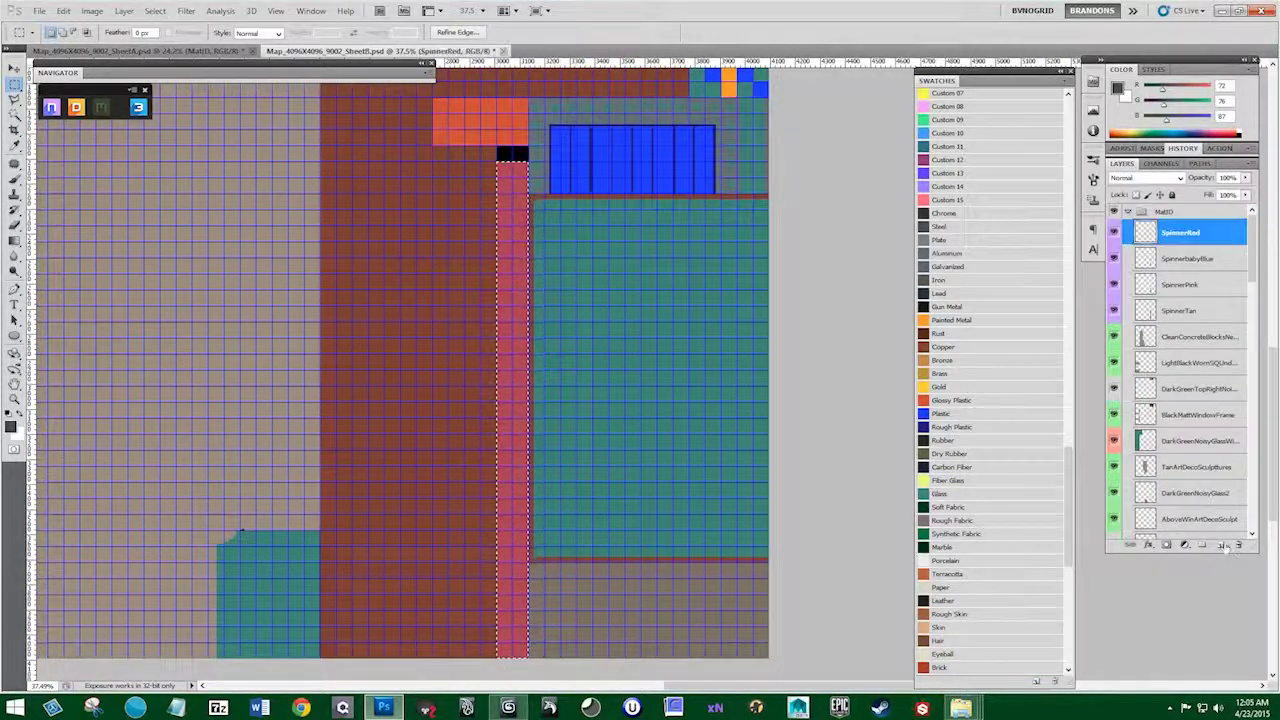
{"action": "left_click", "coordinate": [1222, 545]}
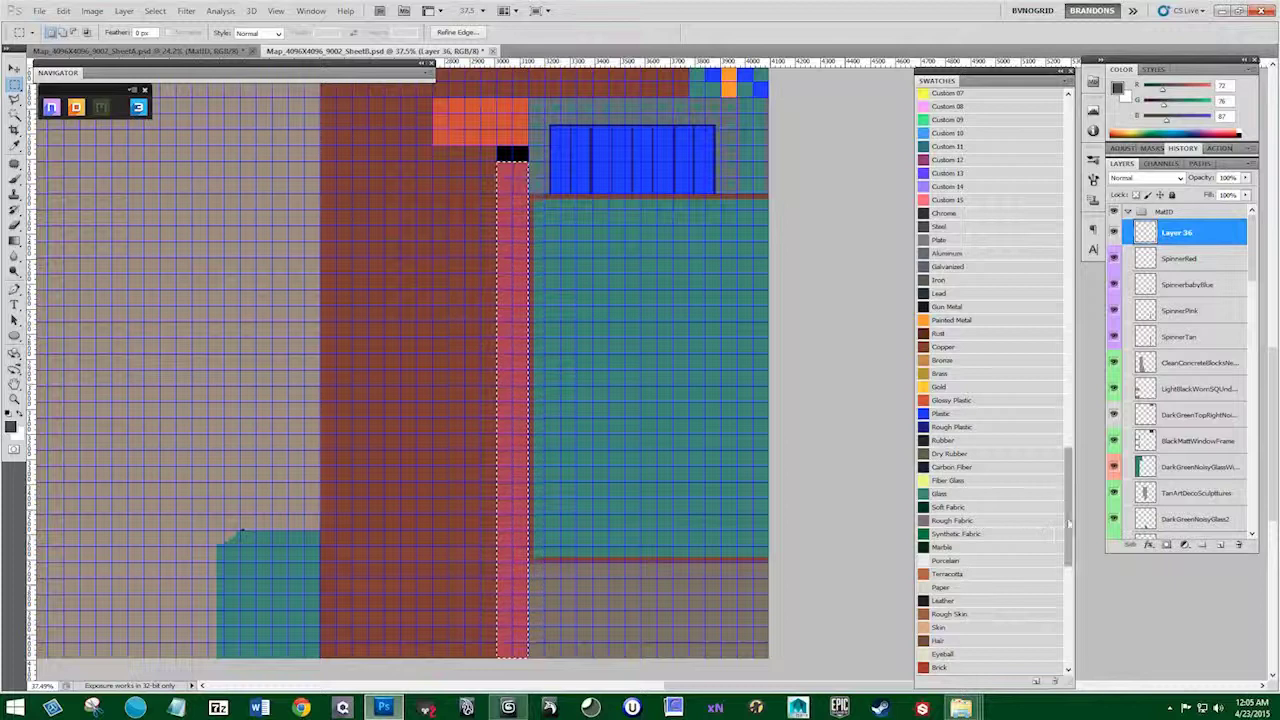
{"action": "left_click_drag", "start_coordinate": [1068, 528], "coordinate": [1068, 568]}
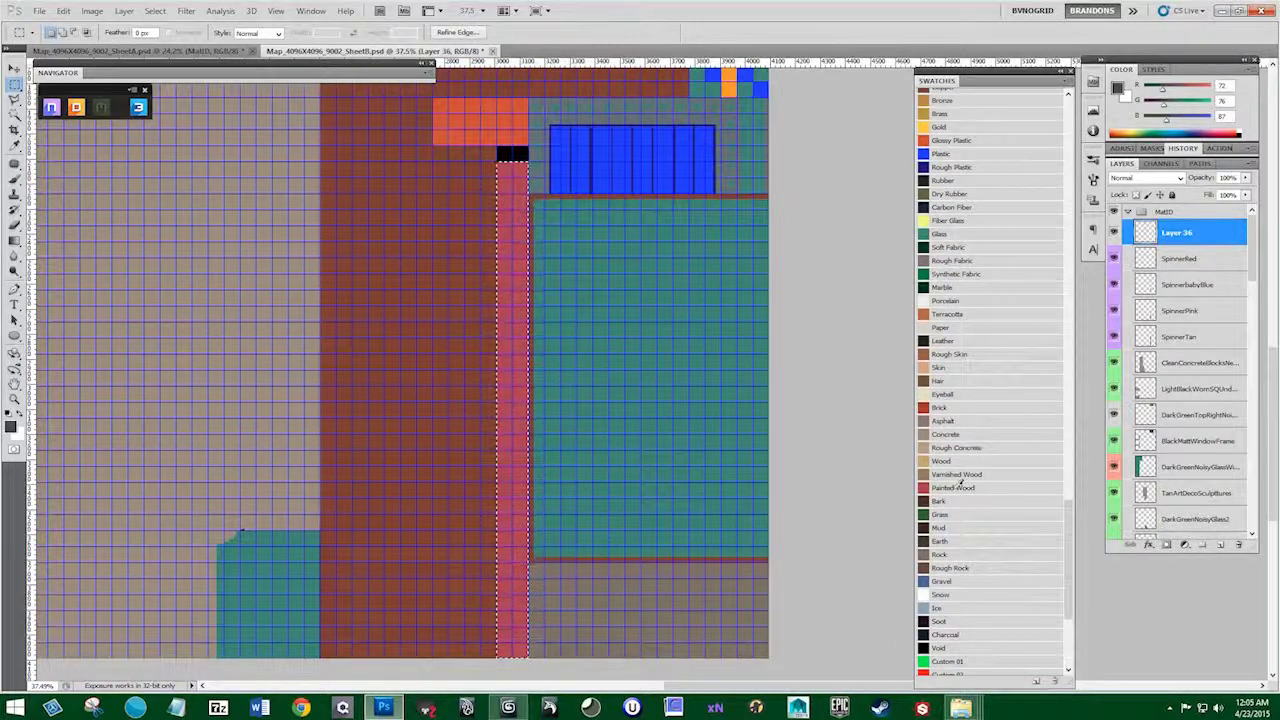
{"action": "left_click", "coordinate": [936, 487]}
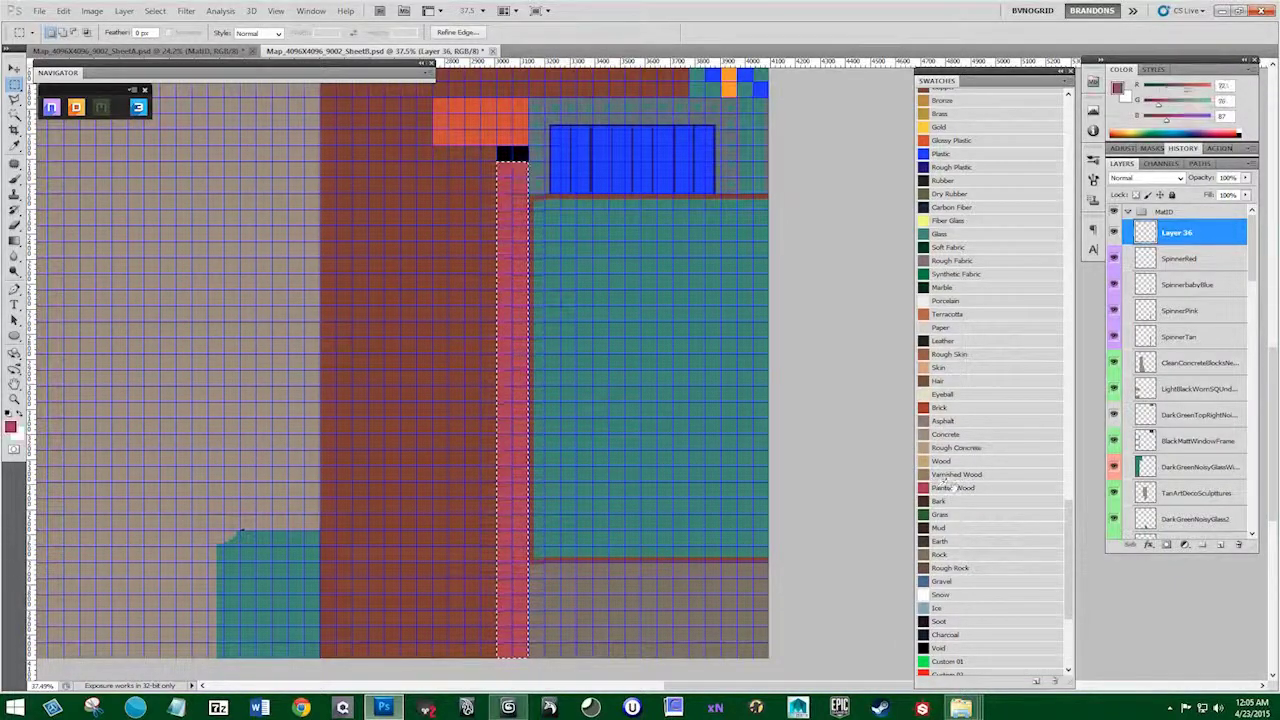
Rename the new layer at the top of the MatID group as Wood
{"action": "double_click", "coordinate": [1175, 233]}
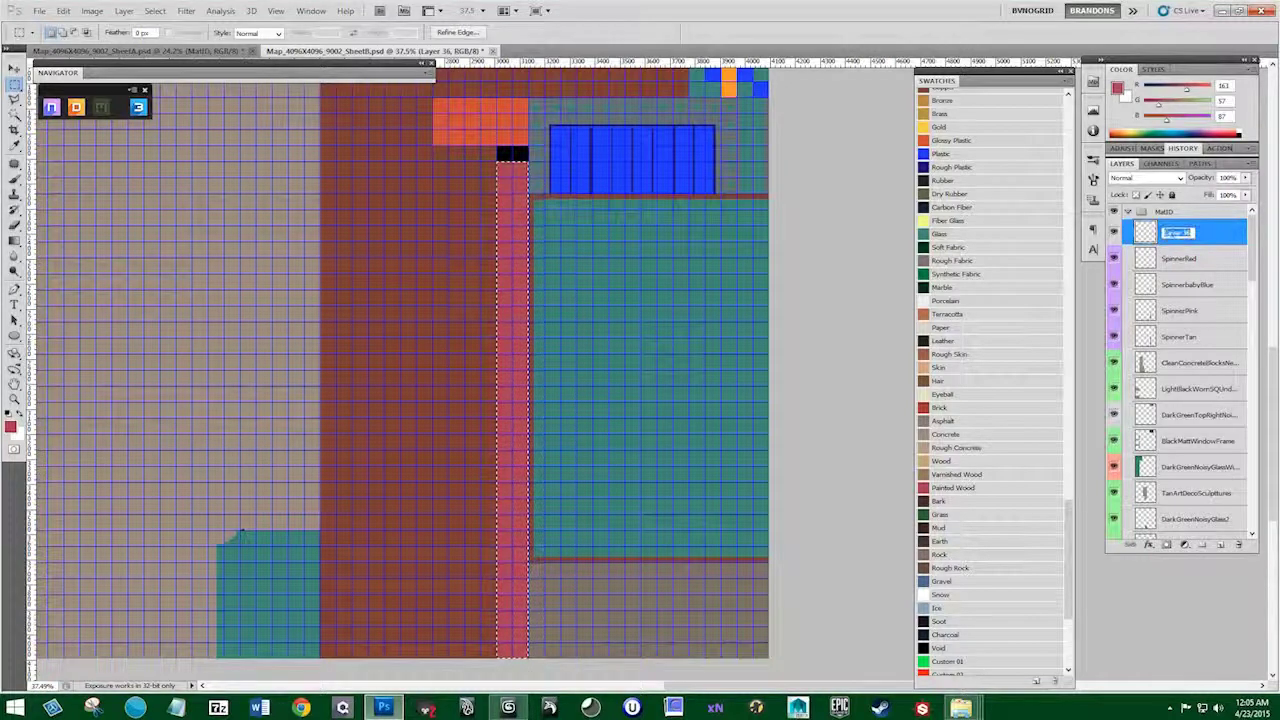
{"action": "type", "text": "Wood"}
{"action": "key", "text": "Return"}
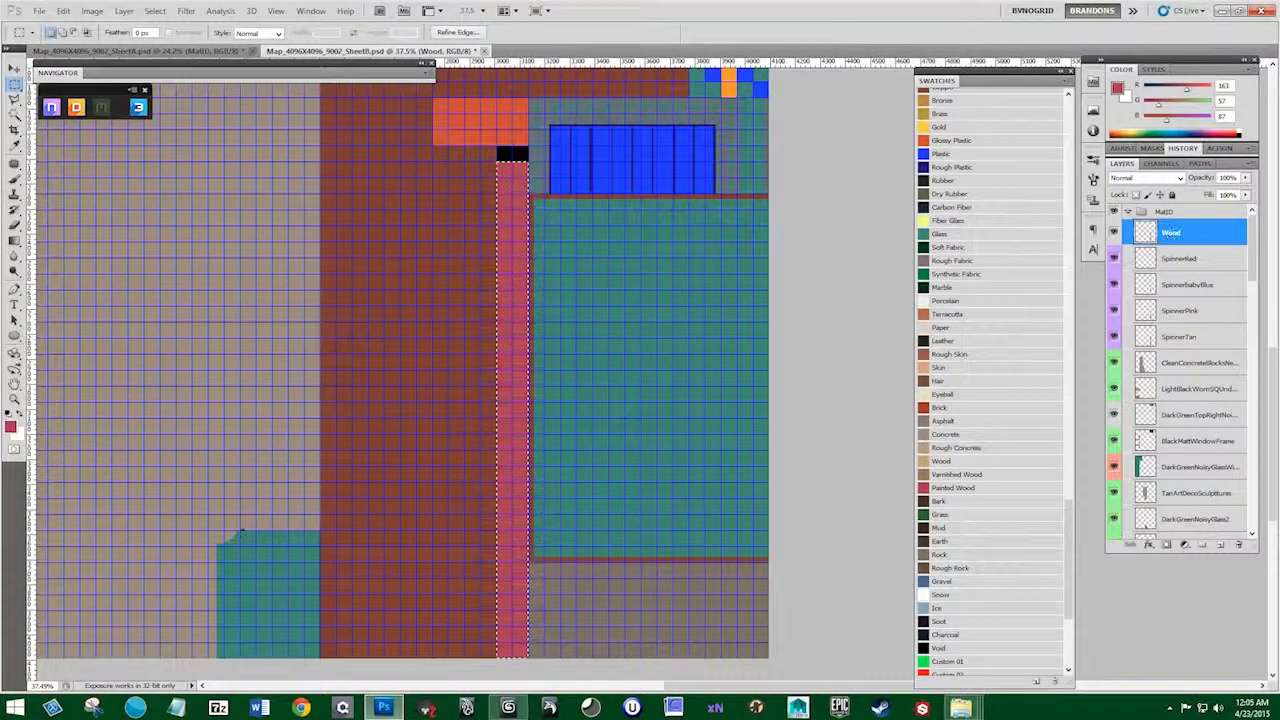
Delete the Wood layer from the MatID group and collapse the group
{"action": "left_click_drag", "start_coordinate": [1194, 236], "coordinate": [1238, 544]}
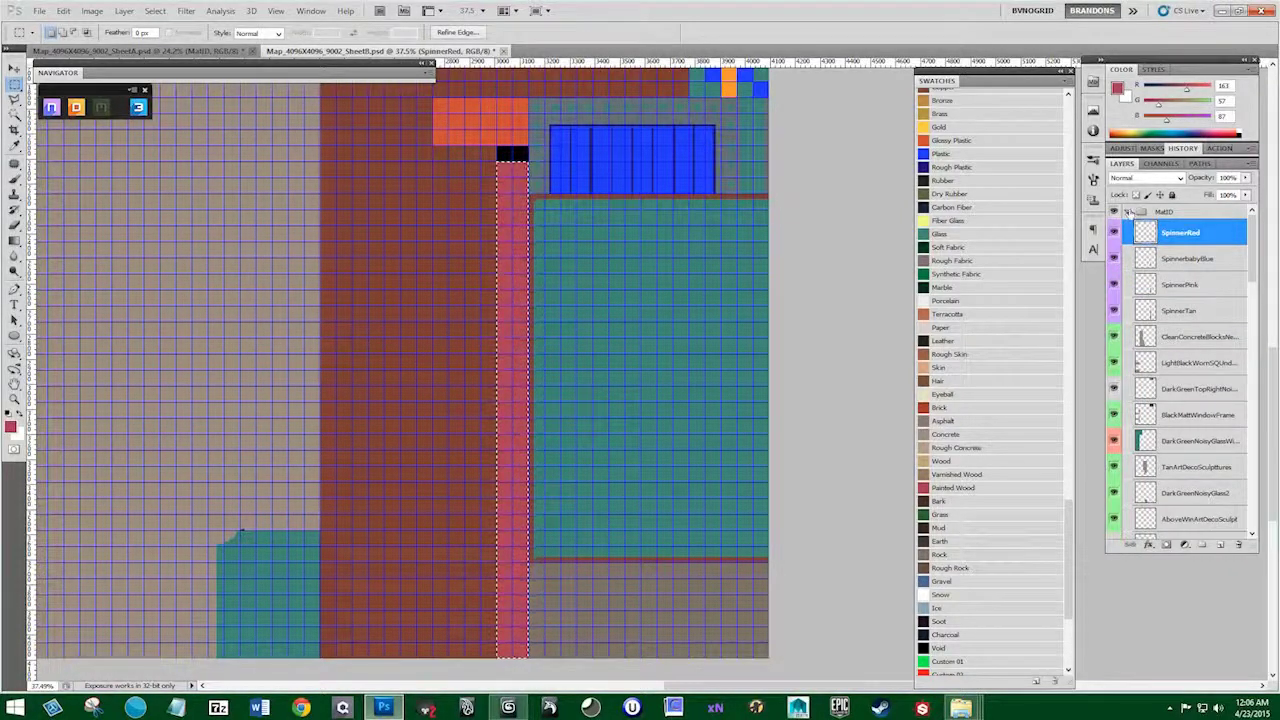
{"action": "left_click", "coordinate": [1127, 212]}
{"action": "left_click", "coordinate": [1114, 212]}
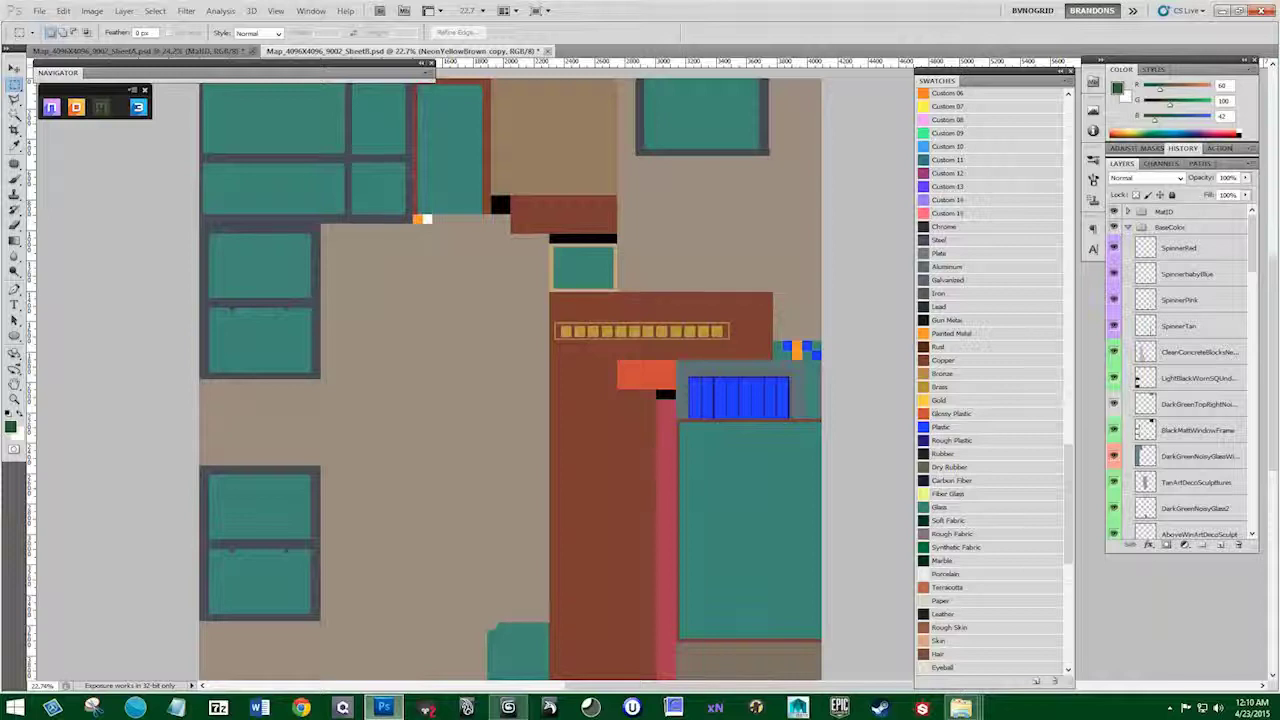
Review SheetB's full material ID map and collapse the BaseColor group
{"action": "key", "text": "ctrl+minus"}
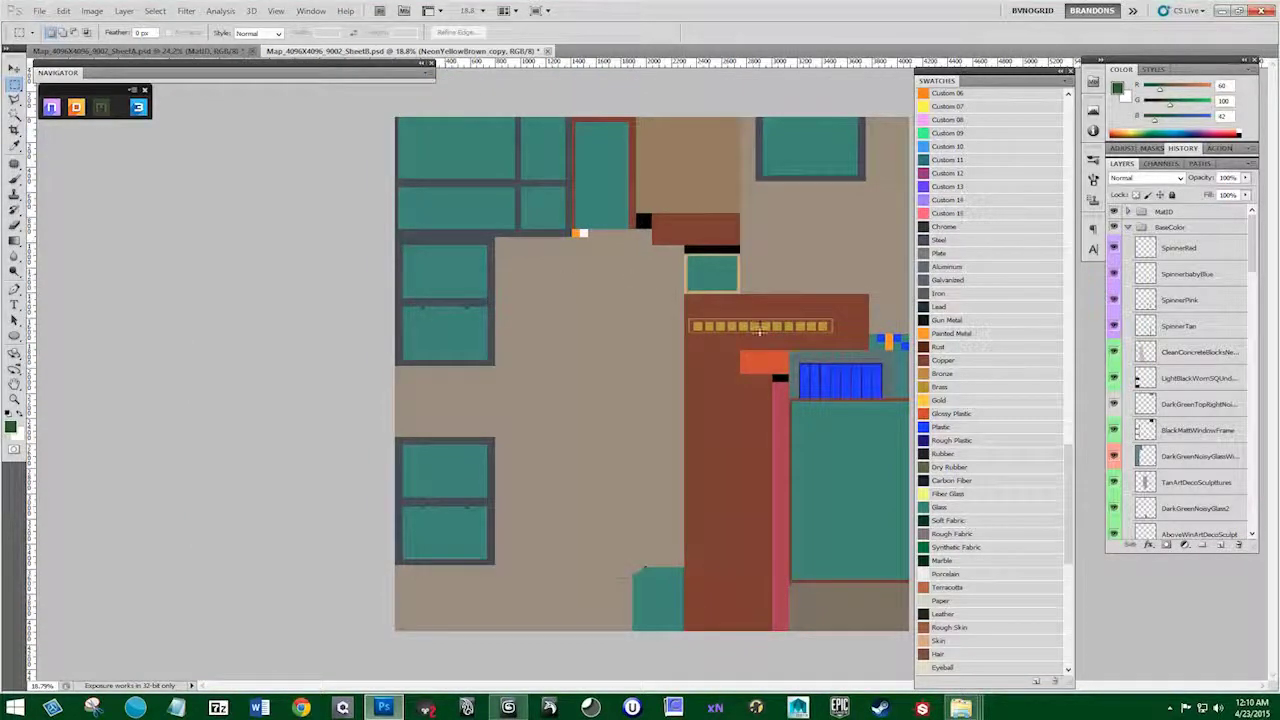
{"action": "scroll", "coordinate": [760, 330], "scroll_direction": "up", "scroll_amount": 1}
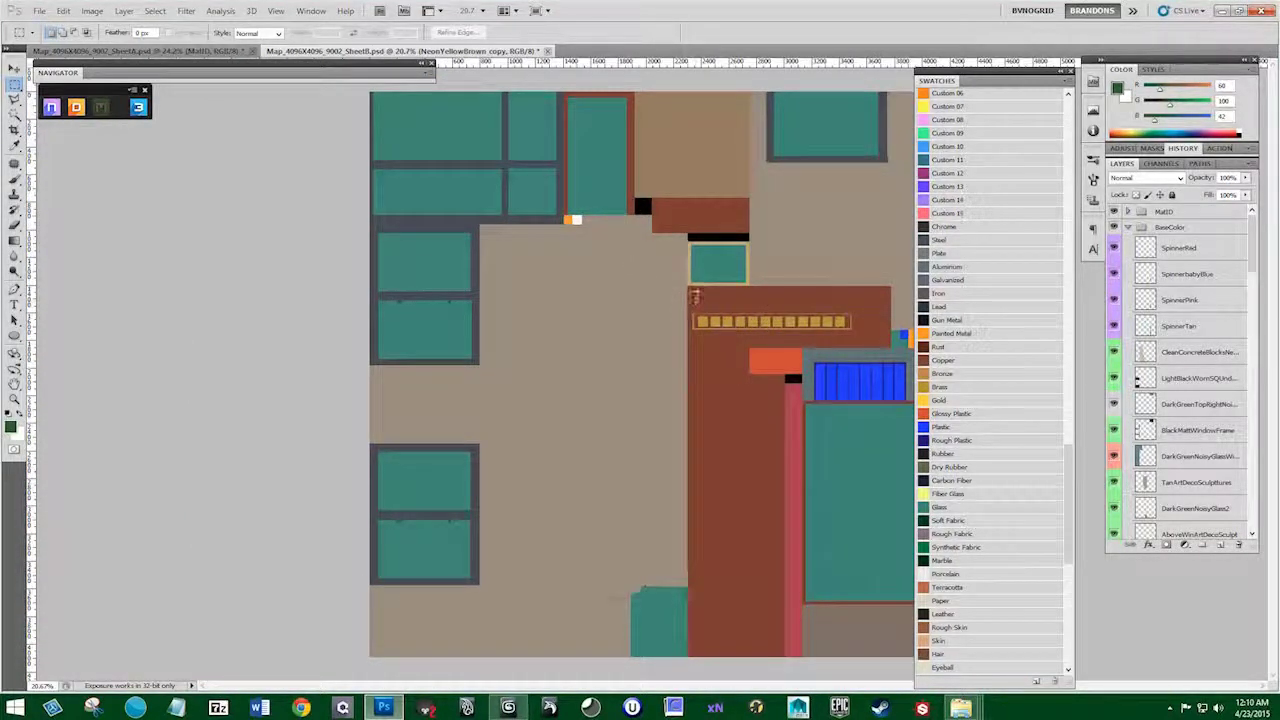
{"action": "left_click", "coordinate": [1138, 228]}
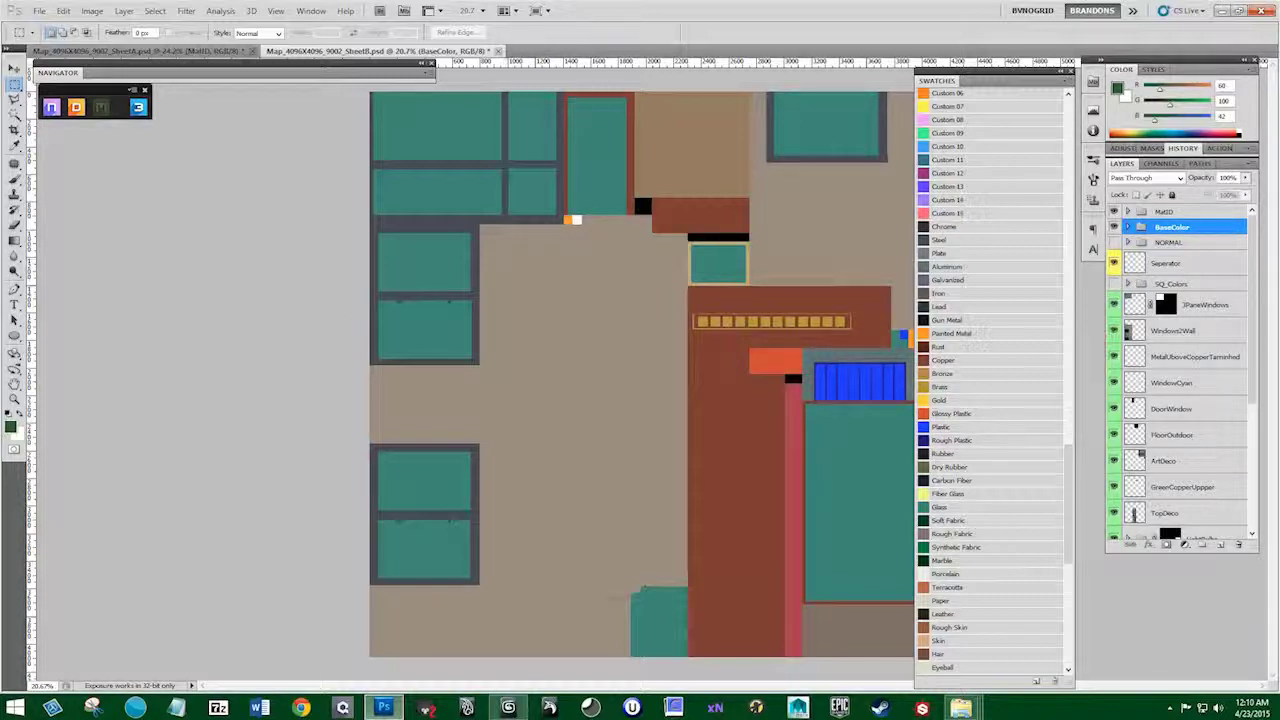
Examine the ticket booth trim in SheetA's normal map and compare it with the BaseColor and MatID groups
{"action": "scroll", "coordinate": [588, 316], "scroll_direction": "down", "scroll_amount": 1}
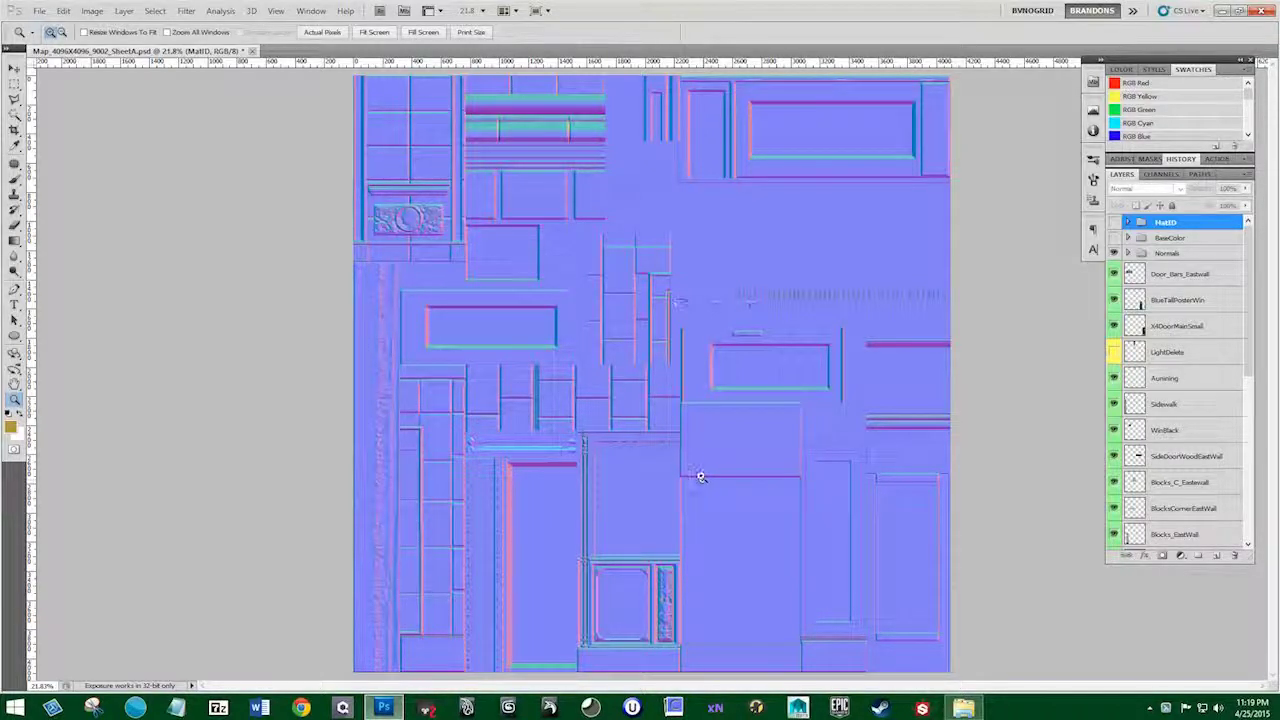
{"action": "left_click", "coordinate": [700, 477]}
{"action": "left_click", "coordinate": [690, 480]}
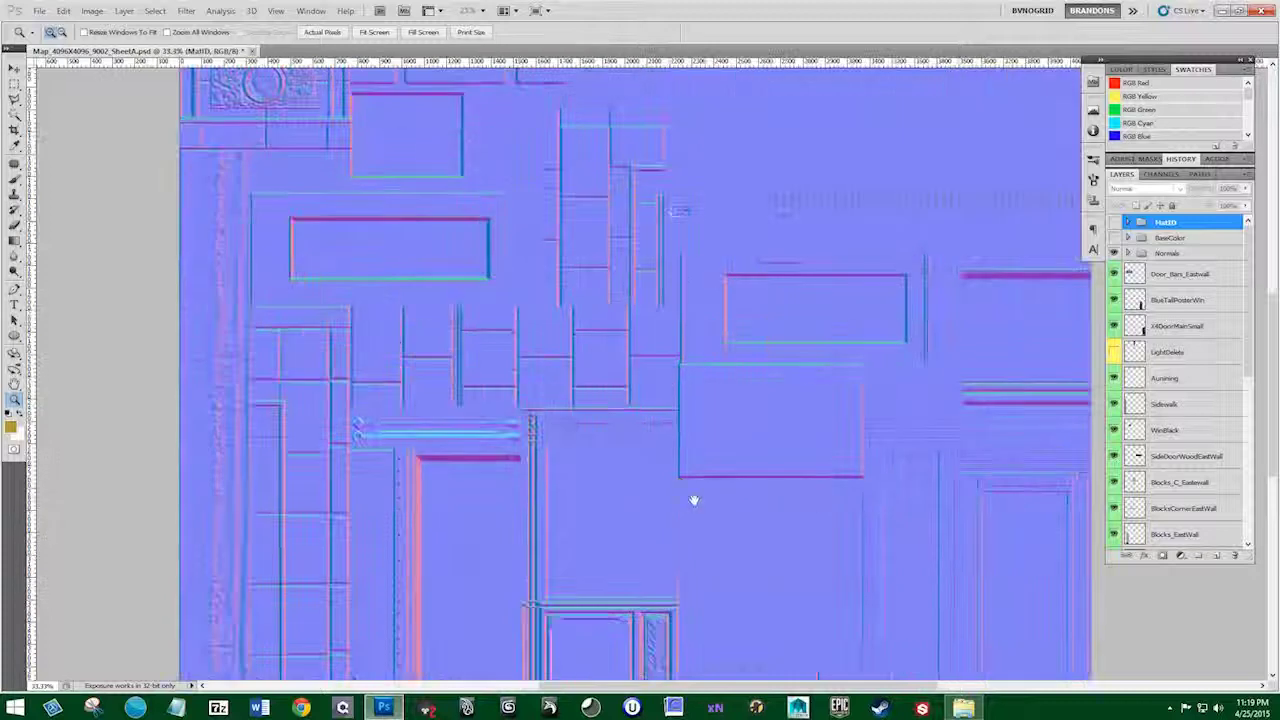
{"action": "left_click_drag", "start_coordinate": [694, 500], "coordinate": [673, 378]}
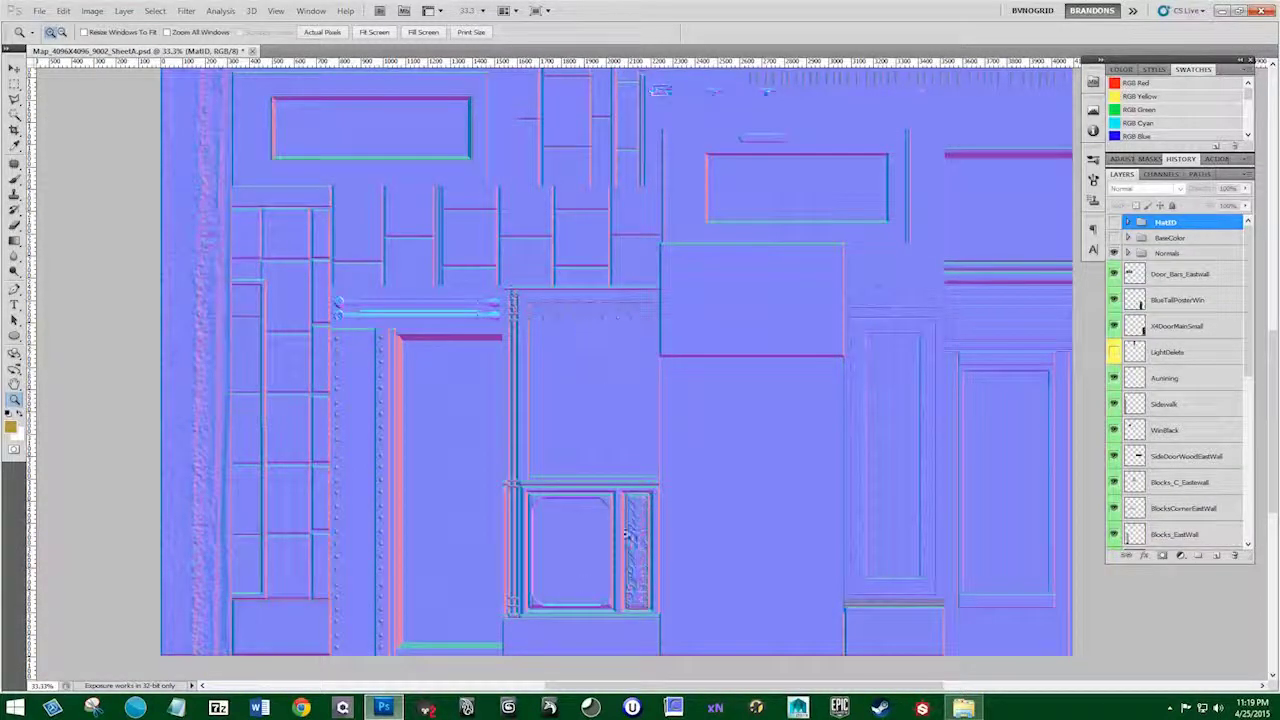
{"action": "left_click", "coordinate": [589, 266]}
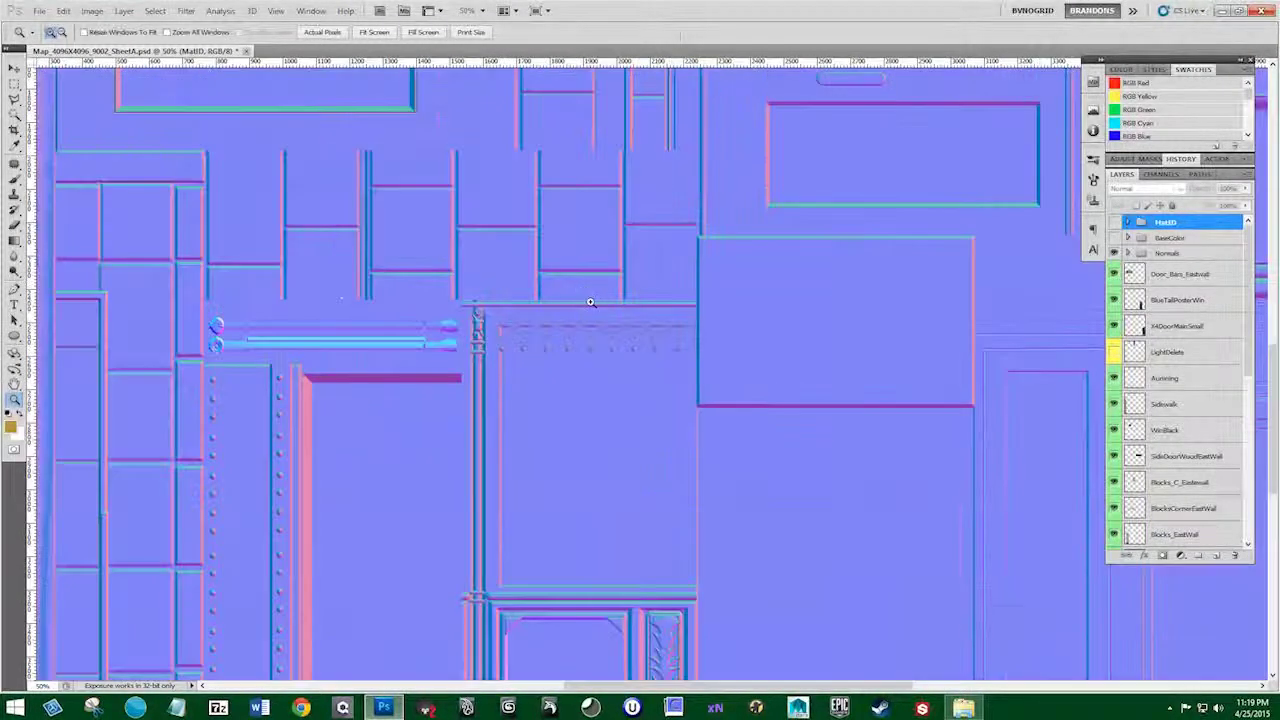
{"action": "left_click", "coordinate": [591, 335]}
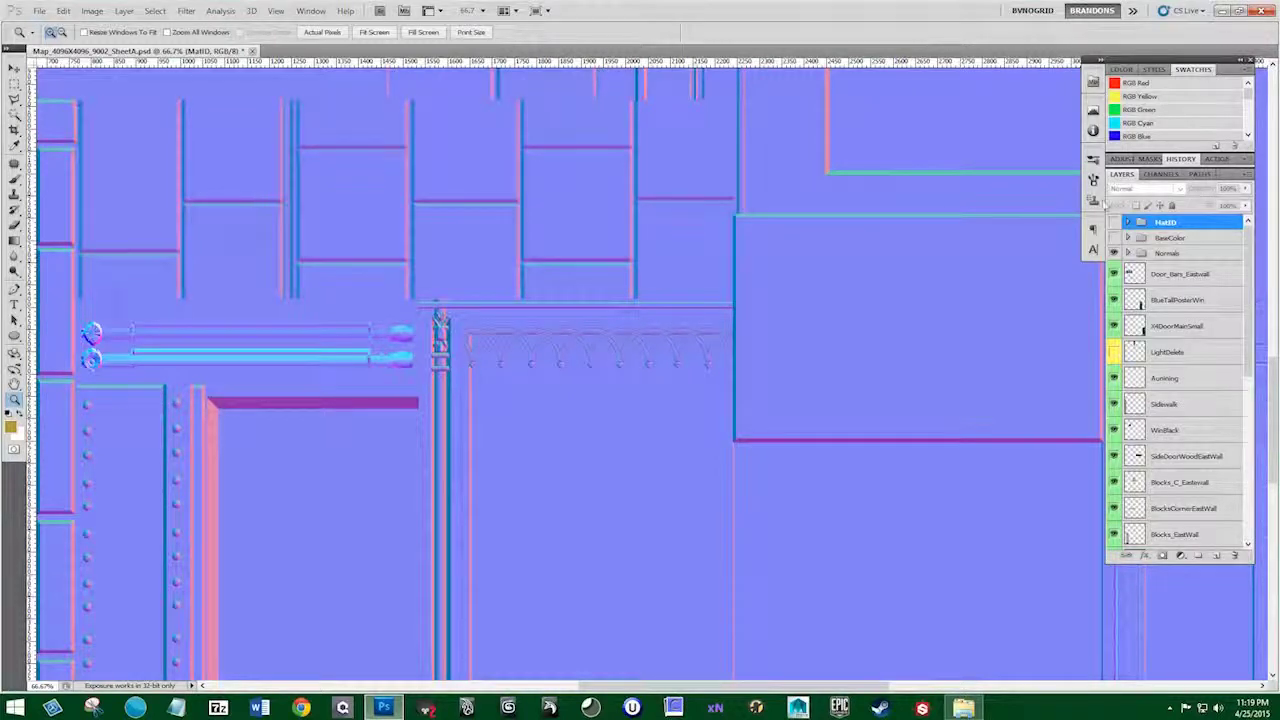
{"action": "left_click", "coordinate": [1114, 237]}
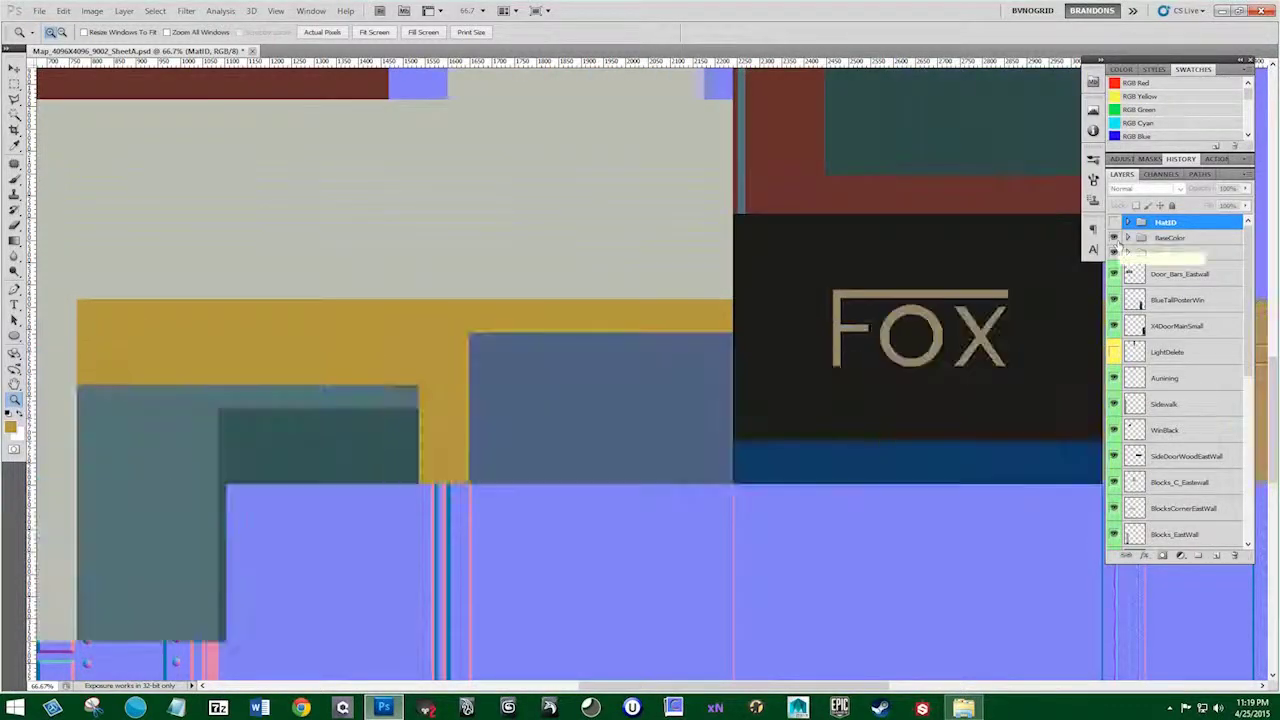
{"action": "left_click", "coordinate": [1114, 221]}
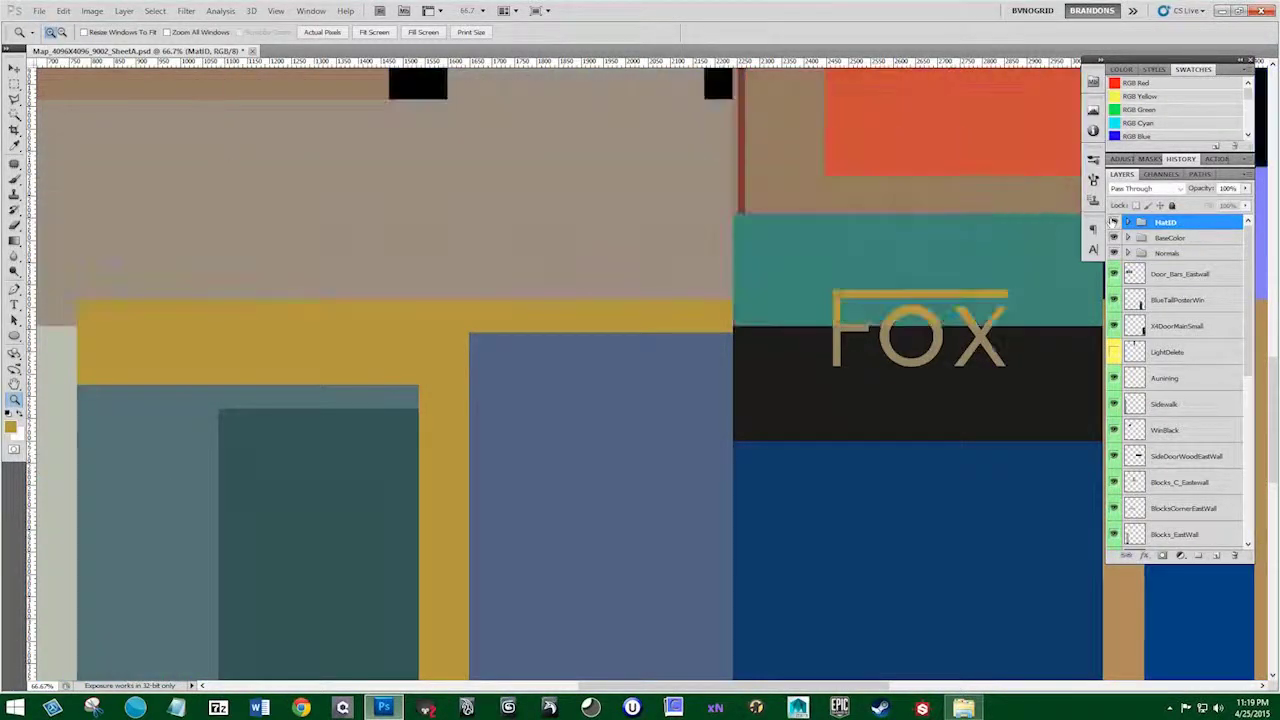
{"action": "left_click", "coordinate": [1114, 221]}
{"action": "left_click", "coordinate": [1114, 237]}
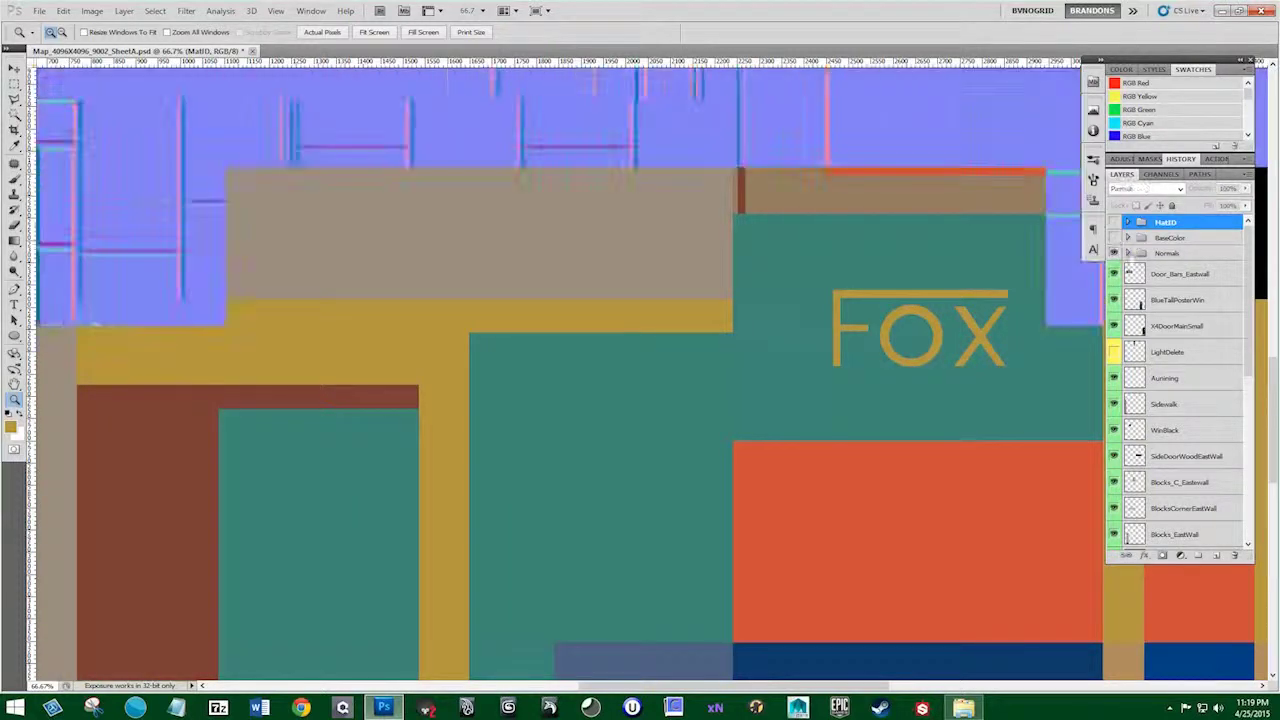
Expand the Normals group and toggle layers inside the ticket booth group to find which ones hold the small hanging trim
{"action": "left_click", "coordinate": [1128, 253]}
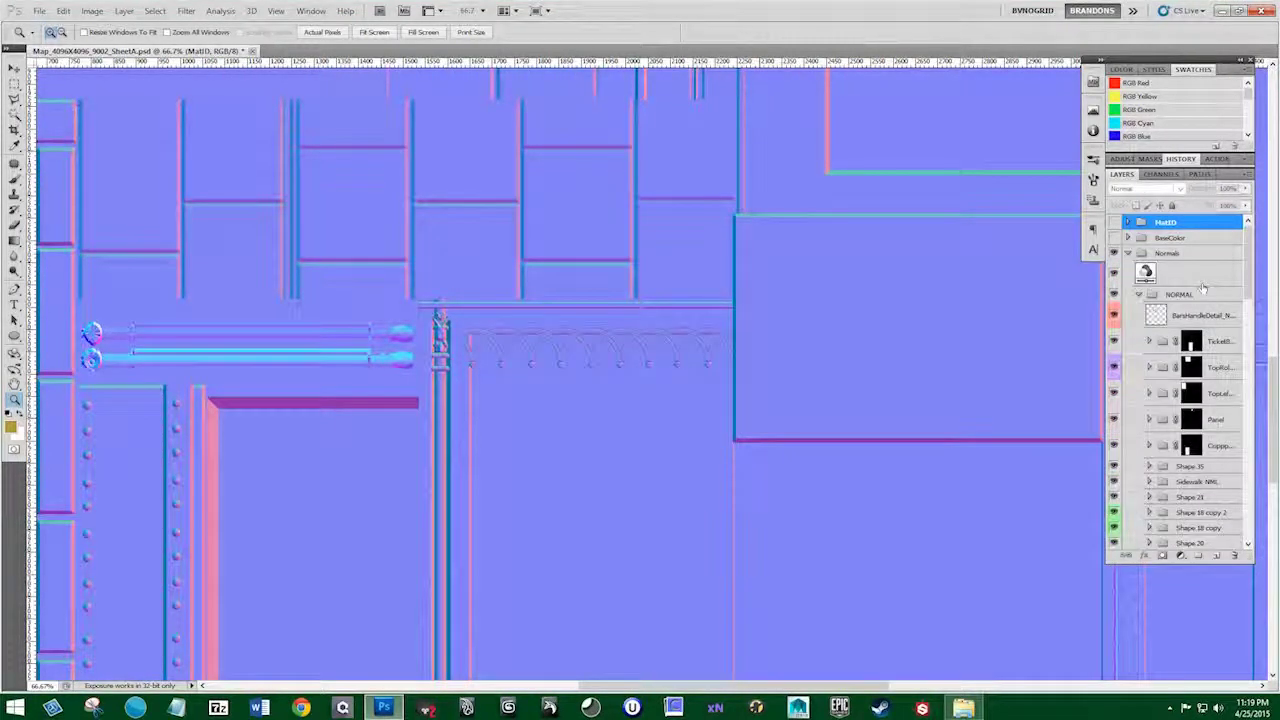
{"action": "left_click_drag", "start_coordinate": [1245, 295], "coordinate": [1244, 338]}
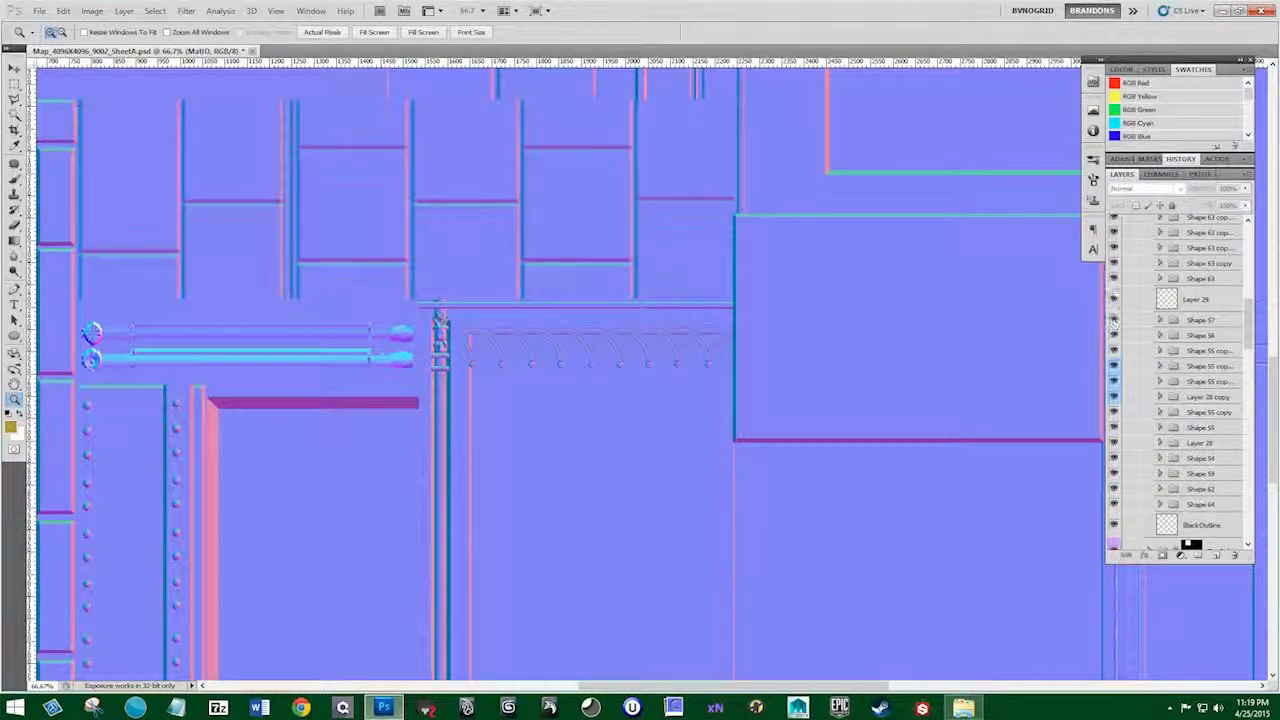
{"action": "left_click_drag", "start_coordinate": [1248, 324], "coordinate": [1248, 272]}
{"action": "left_click", "coordinate": [1115, 268]}
{"action": "left_click_drag", "start_coordinate": [1116, 274], "coordinate": [1115, 428]}
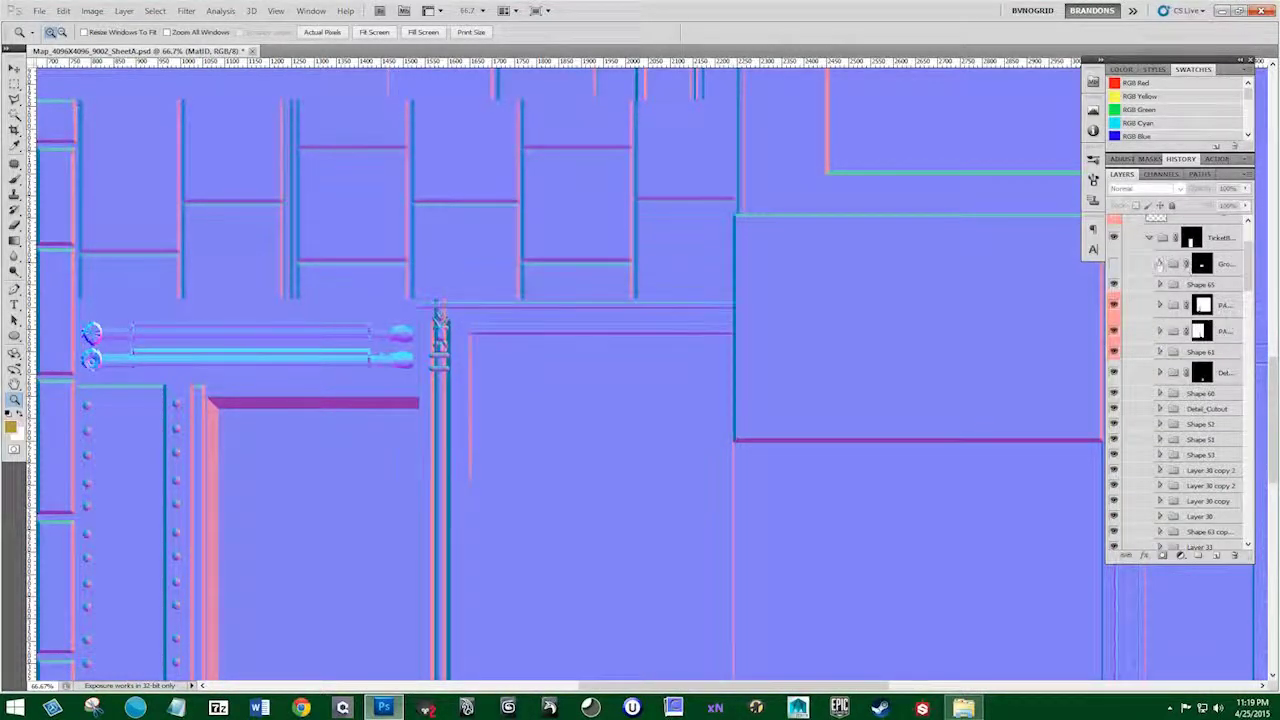
{"action": "left_click", "coordinate": [1160, 264]}
{"action": "left_click", "coordinate": [1160, 264]}
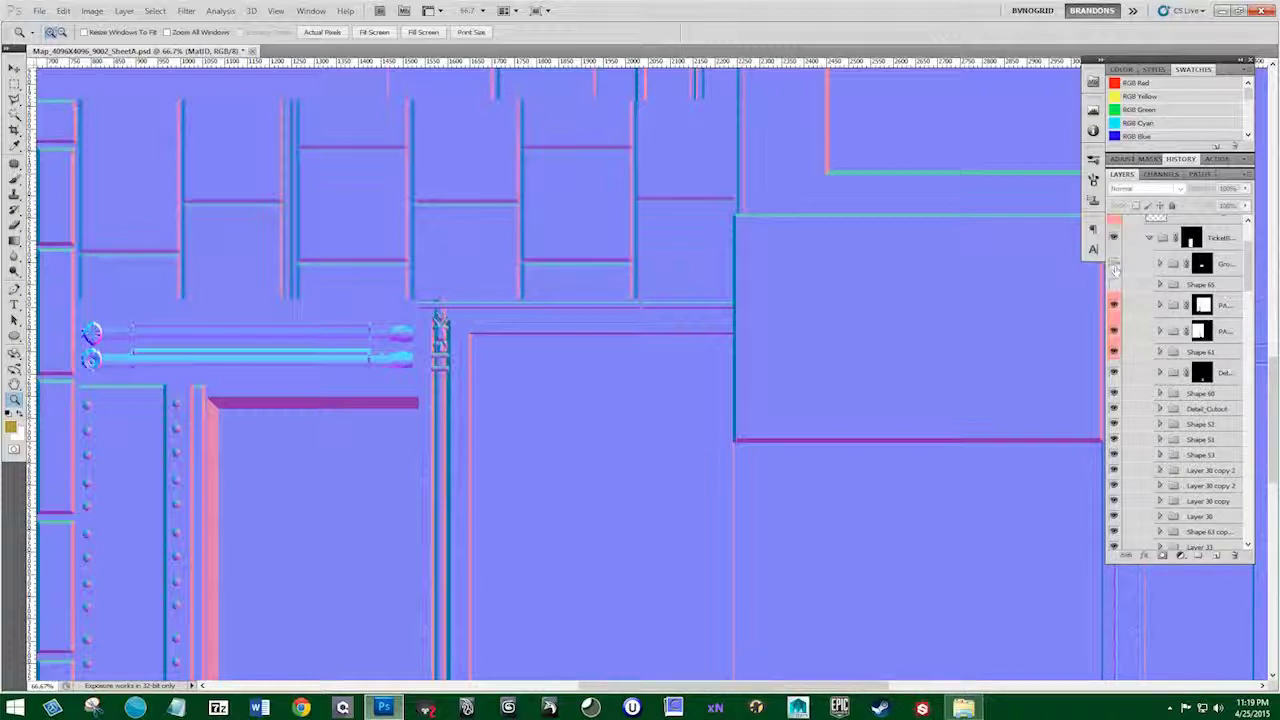
{"action": "left_click", "coordinate": [1115, 266]}
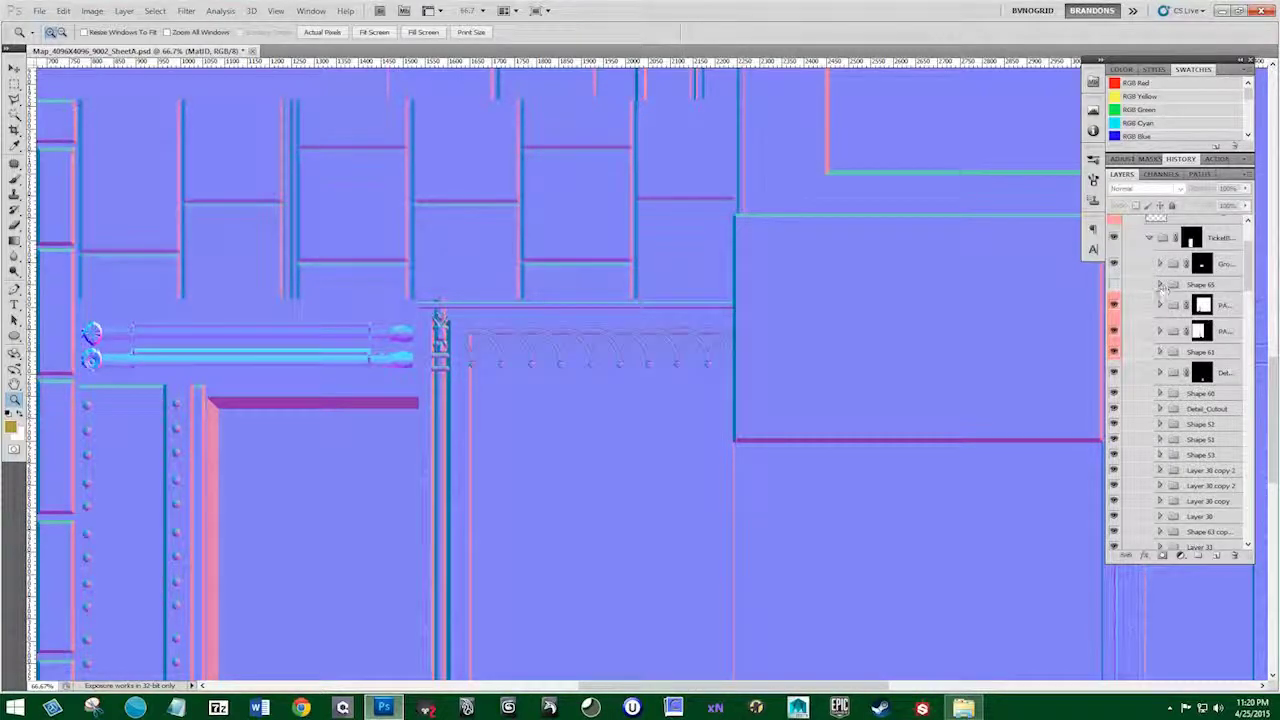
{"action": "left_click", "coordinate": [1160, 285]}
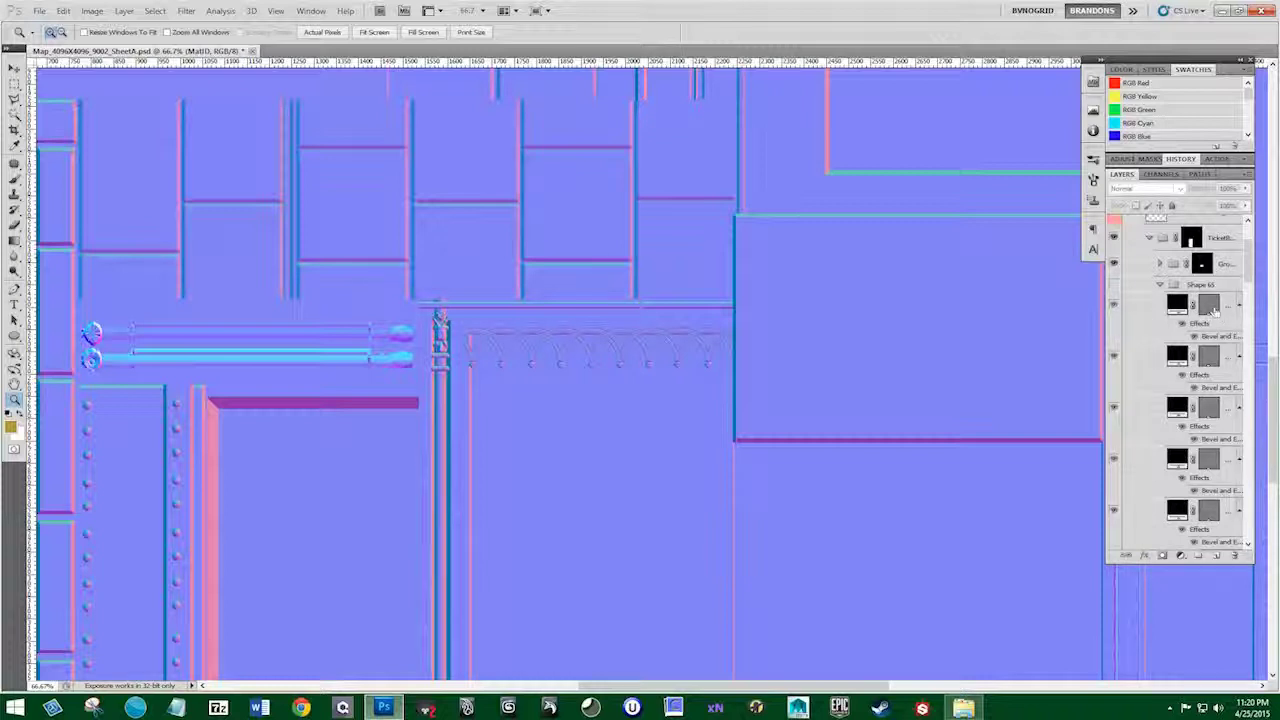
{"action": "left_click", "coordinate": [1159, 285]}
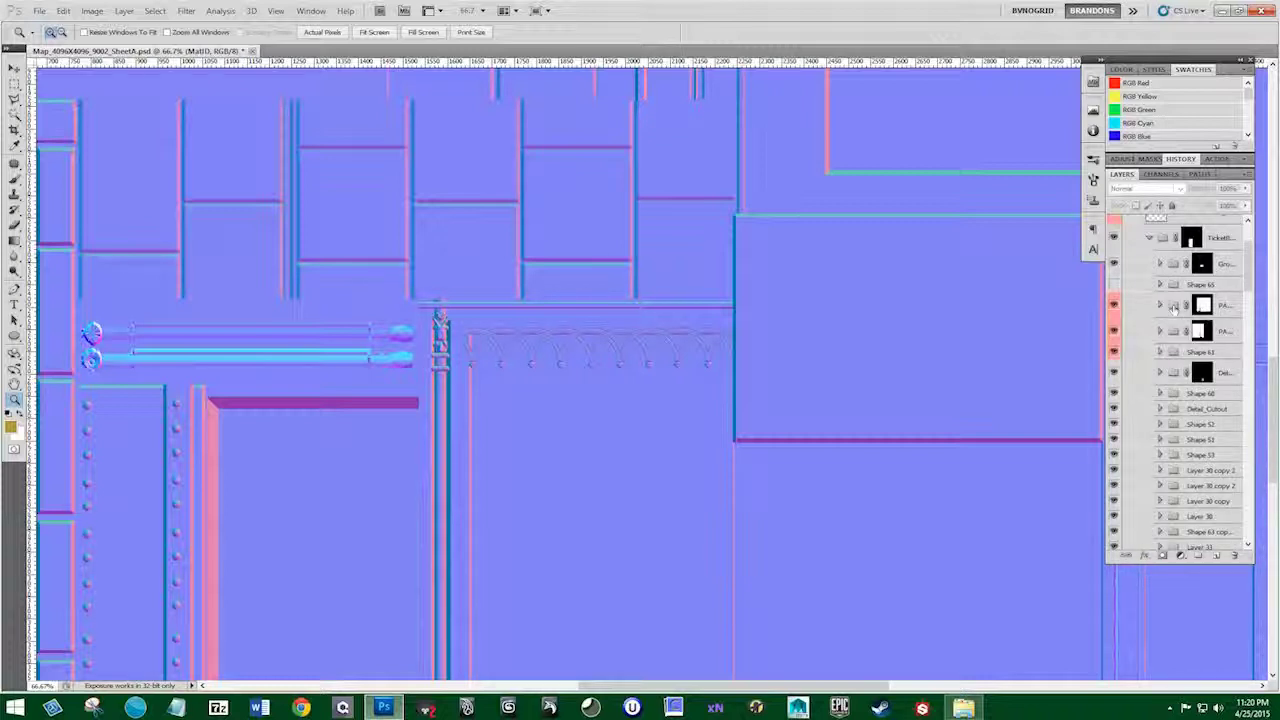
{"action": "left_click", "coordinate": [1114, 305]}
{"action": "left_click", "coordinate": [1112, 268]}
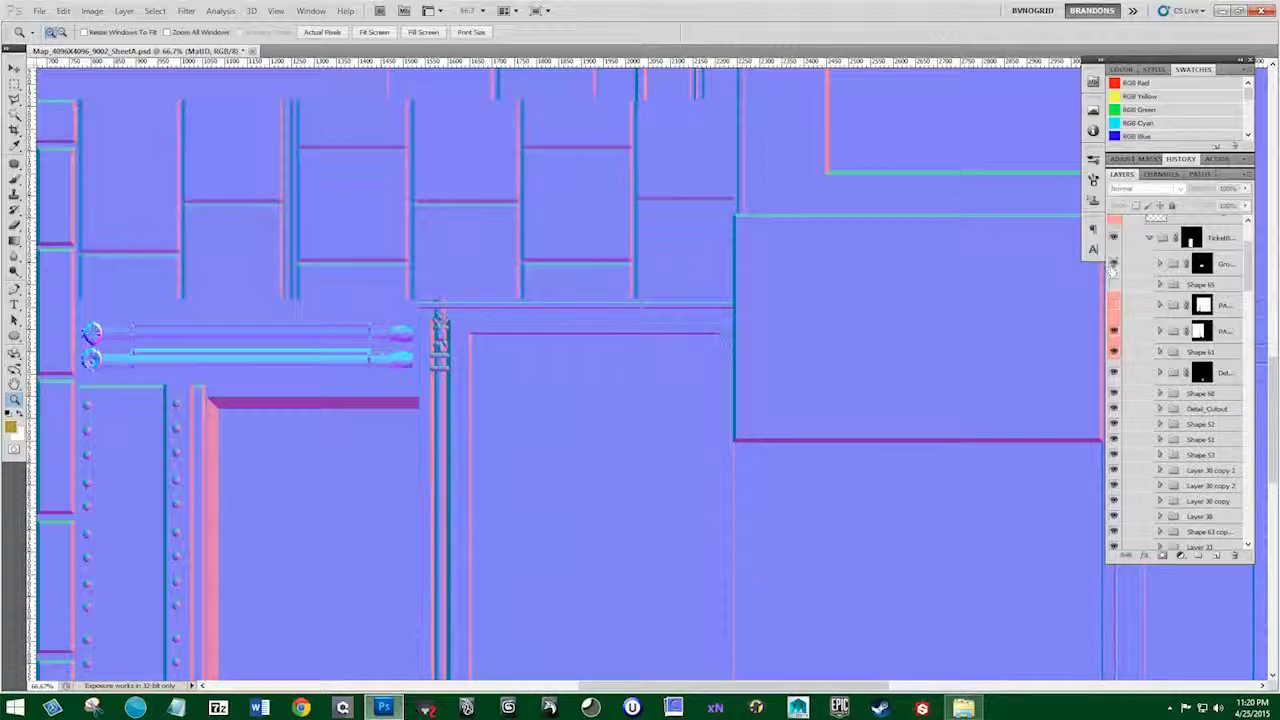
Show and expand the trim's masked group and load the combined outlines of its ornament layers as one selection
{"action": "left_click", "coordinate": [1160, 264]}
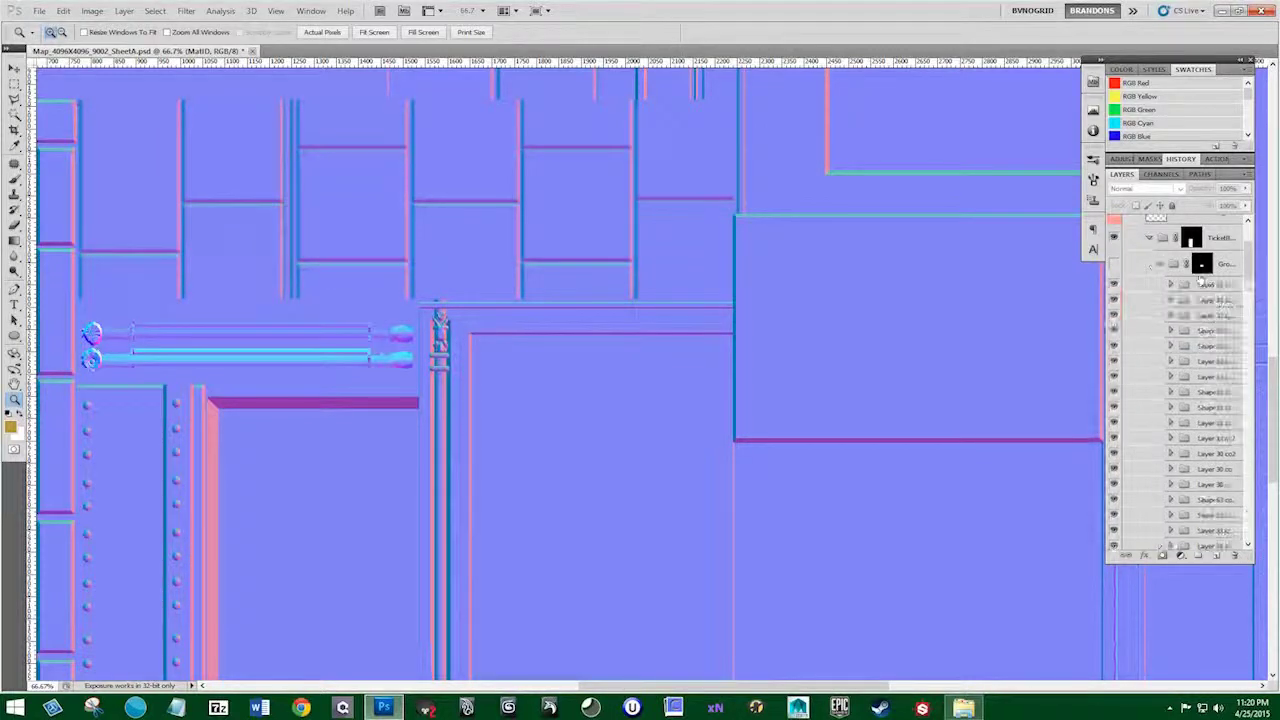
{"action": "left_click", "coordinate": [1171, 286]}
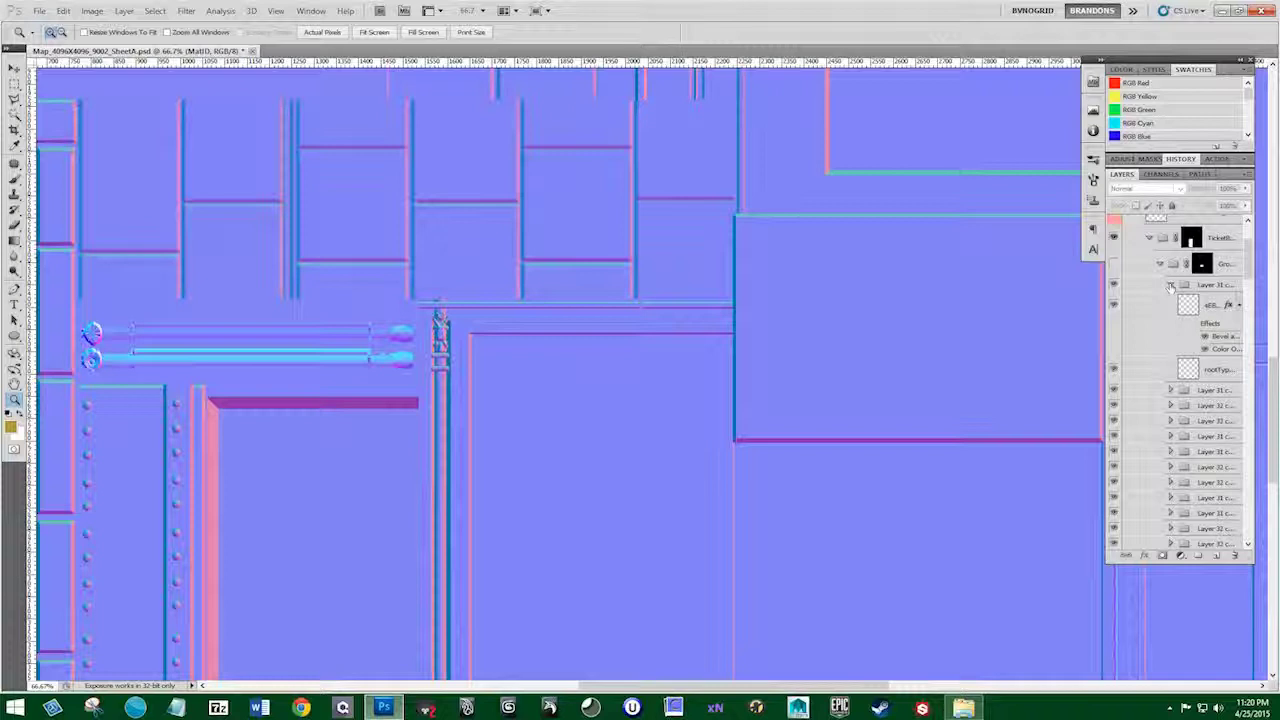
{"action": "left_click", "coordinate": [1114, 264]}
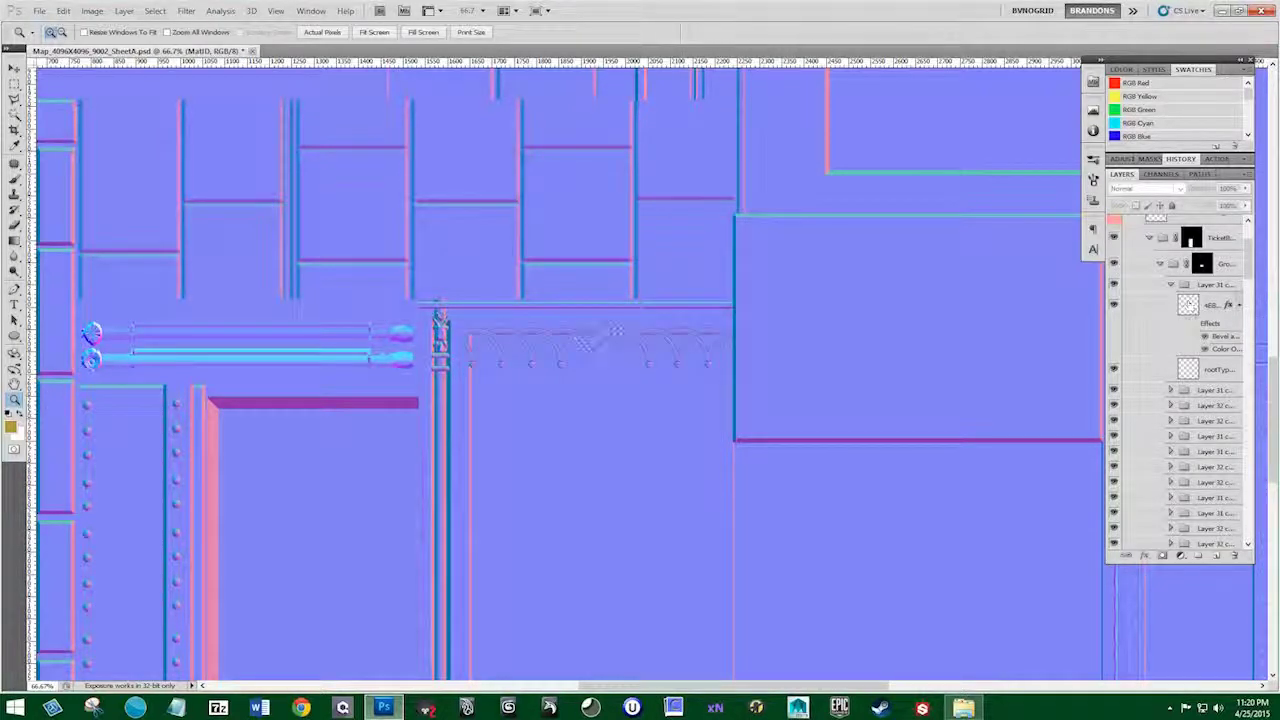
{"action": "left_click_drag", "start_coordinate": [615, 331], "coordinate": [624, 330]}
{"action": "scroll", "coordinate": [1180, 304], "scroll_direction": "down", "scroll_amount": 2}
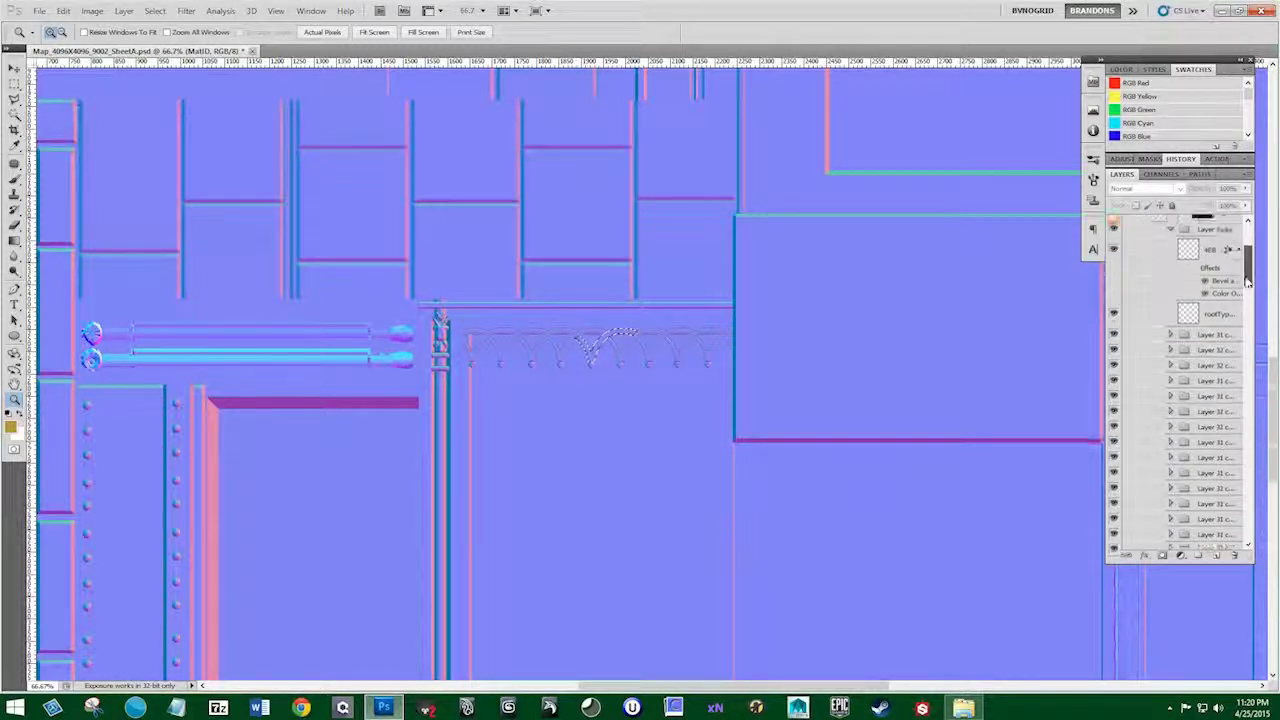
{"action": "left_click", "coordinate": [1170, 302]}
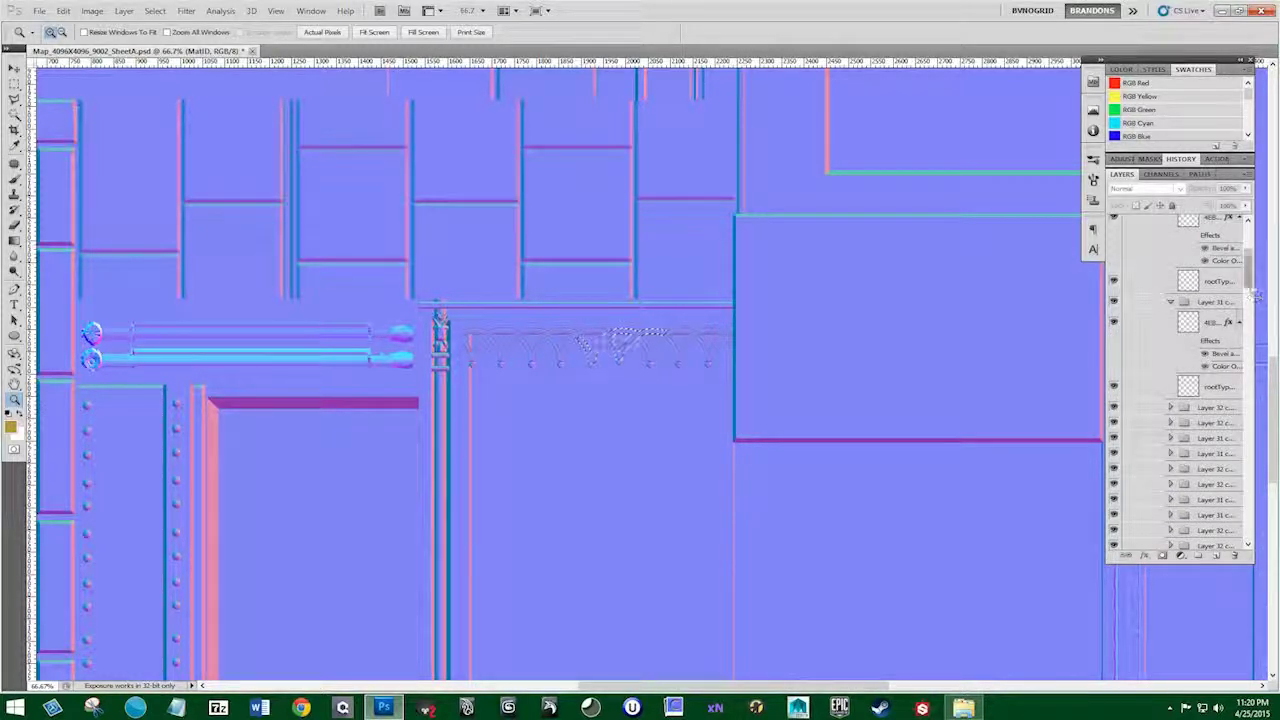
{"action": "left_click", "coordinate": [1170, 302]}
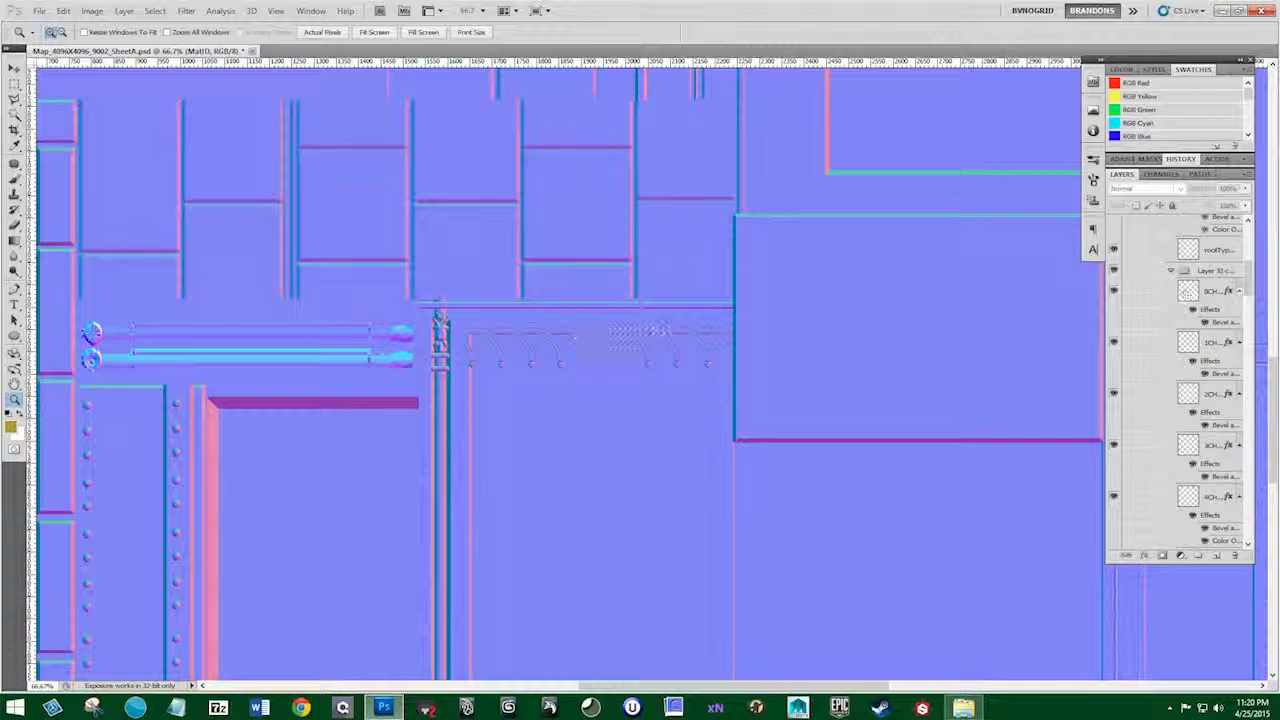
{"action": "left_click_drag", "start_coordinate": [1246, 290], "coordinate": [1247, 310]}
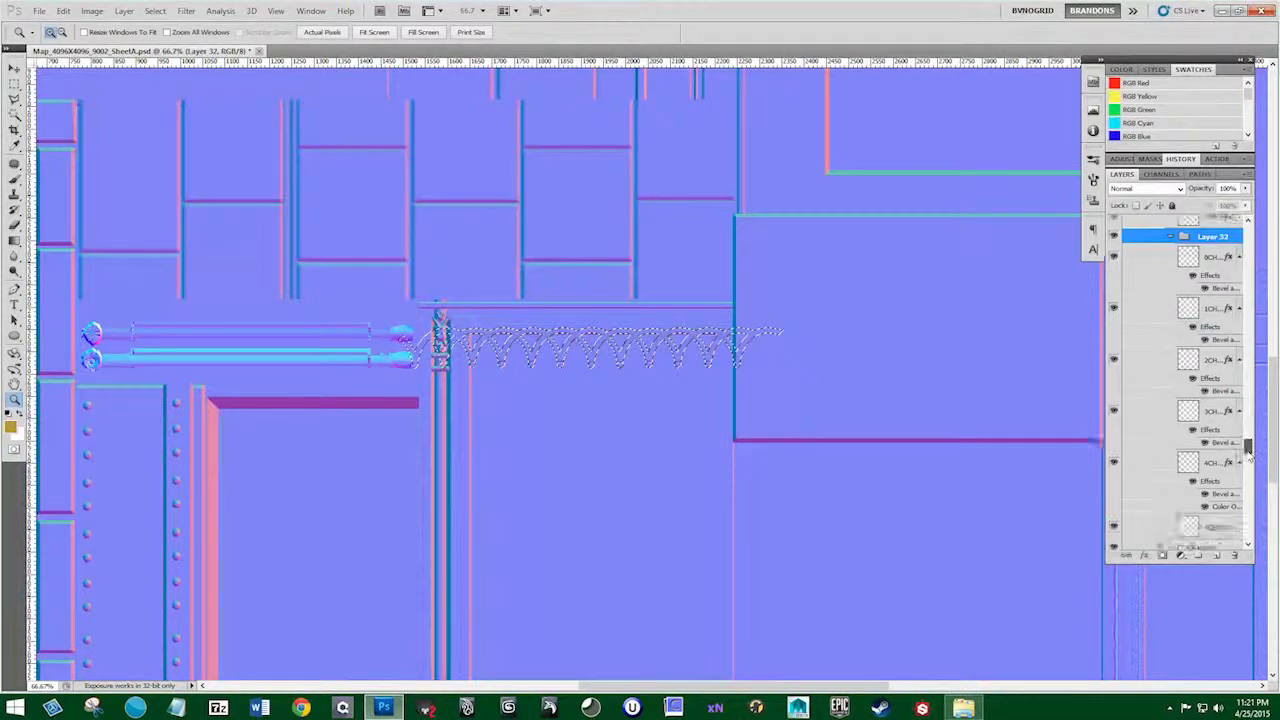
Show and expand the BaseColor group and toggle BrassDark to check that it colours the trim area
{"action": "left_click_drag", "start_coordinate": [1248, 447], "coordinate": [1247, 228]}
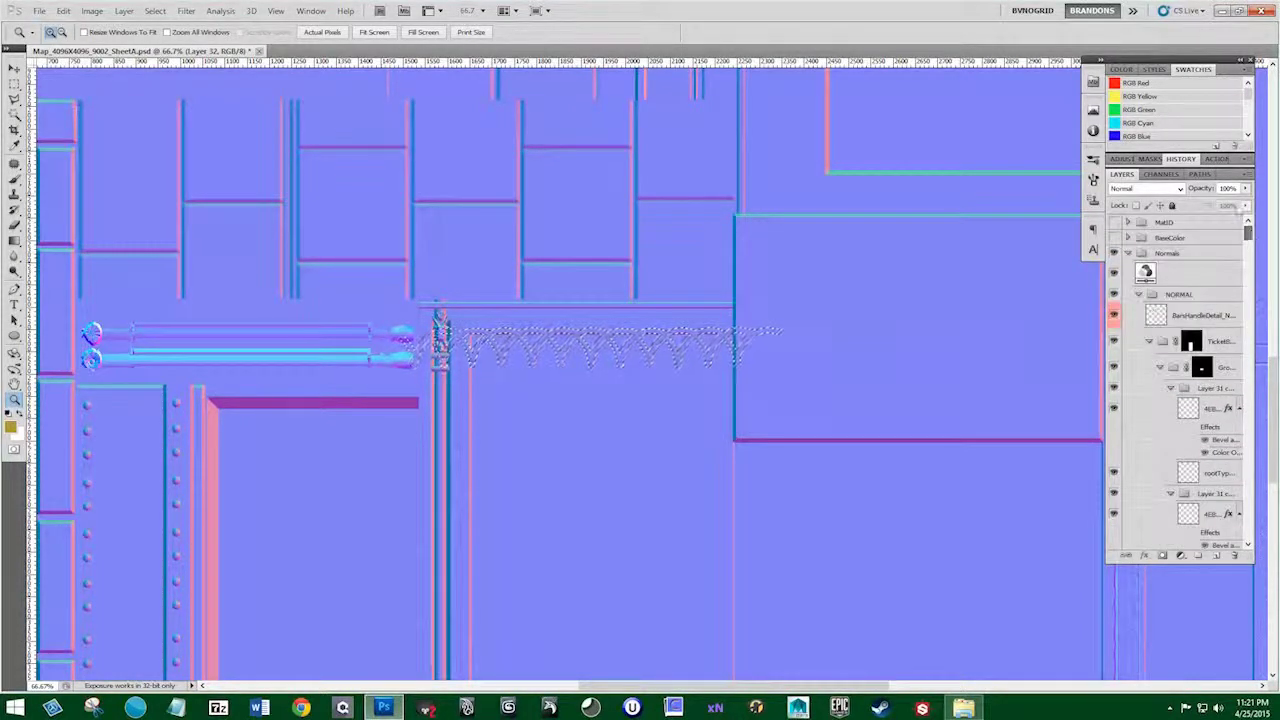
{"action": "left_click", "coordinate": [1115, 238]}
{"action": "left_click", "coordinate": [1127, 238]}
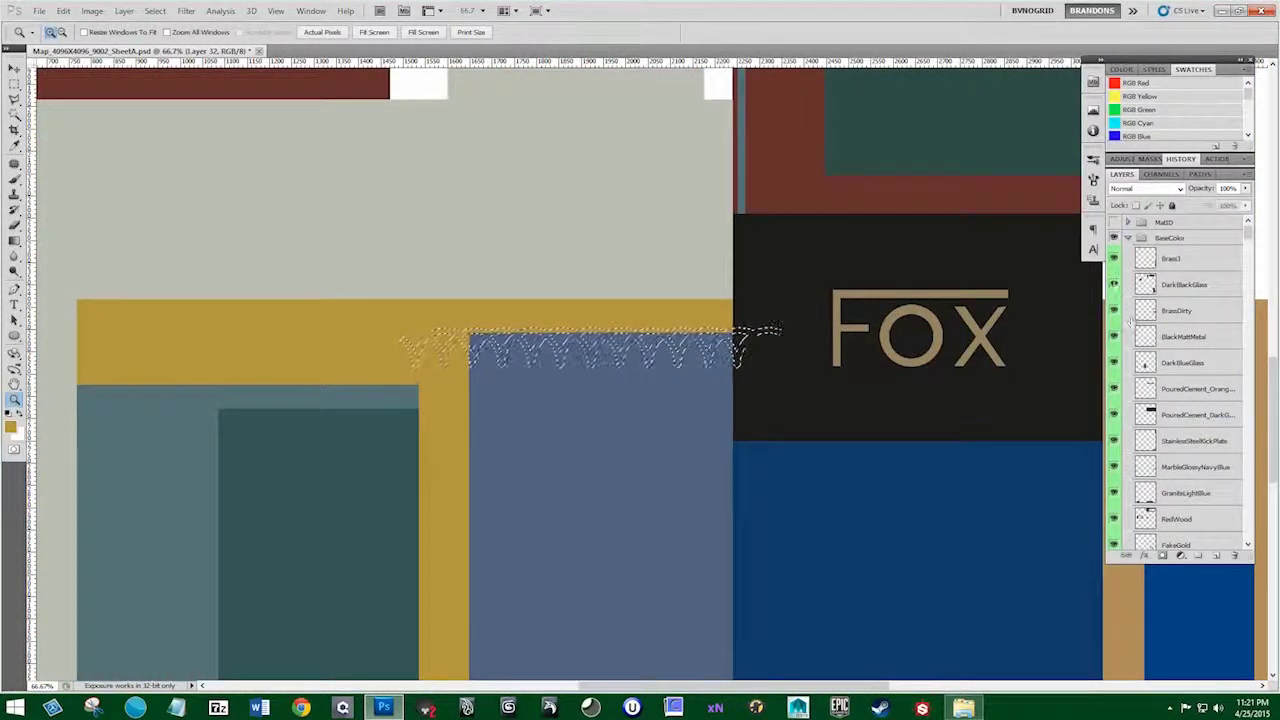
{"action": "scroll", "coordinate": [1120, 340], "scroll_direction": "down", "scroll_amount": 3}
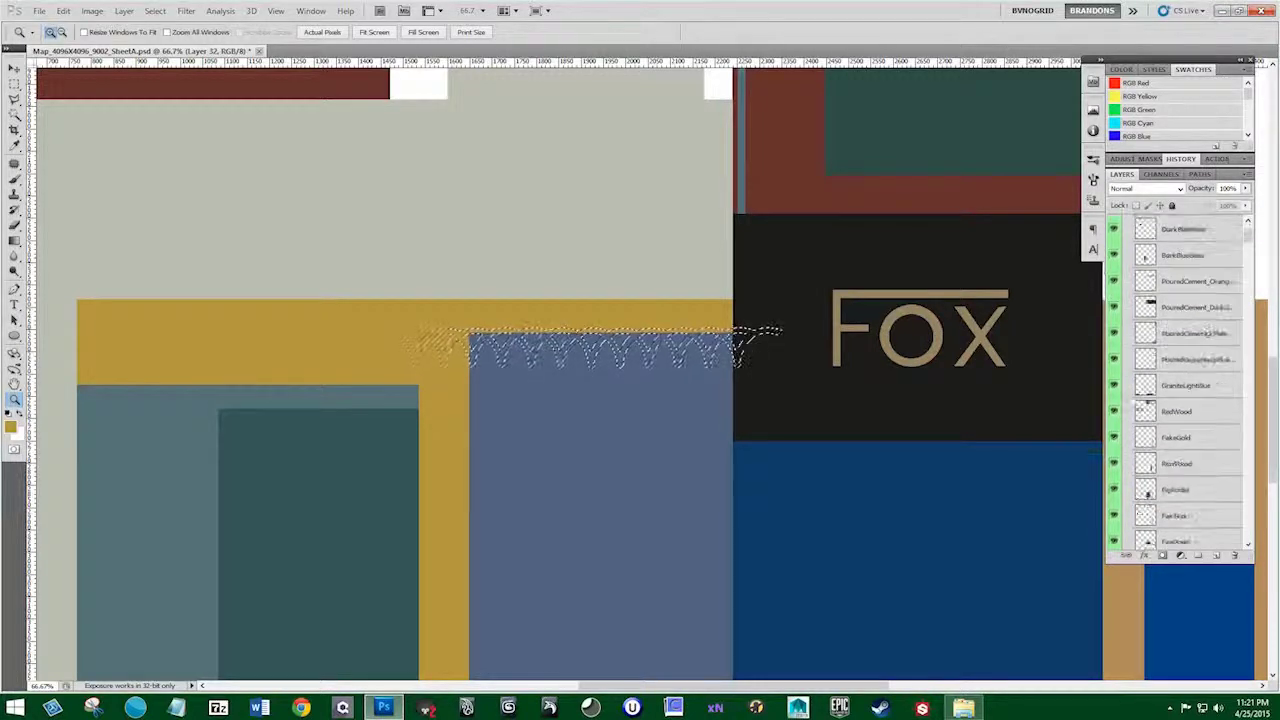
{"action": "scroll", "coordinate": [1130, 386], "scroll_direction": "down", "scroll_amount": 1}
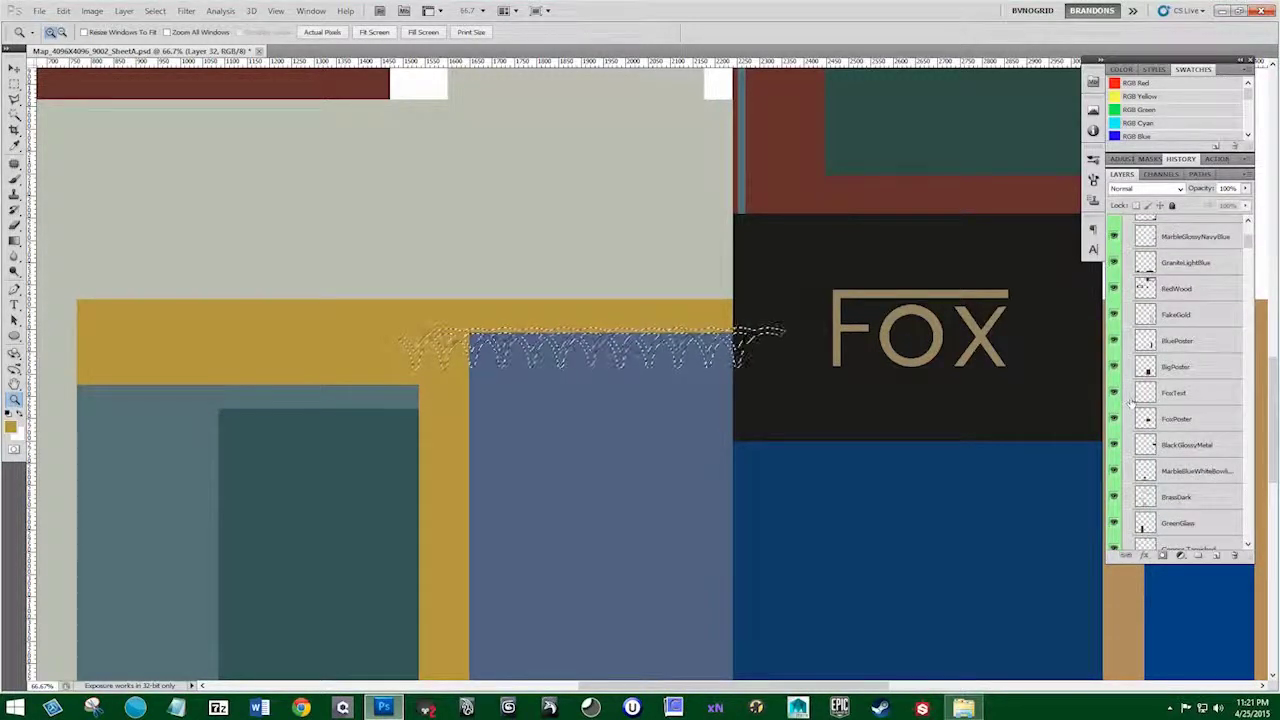
{"action": "scroll", "coordinate": [1130, 403], "scroll_direction": "down", "scroll_amount": 1}
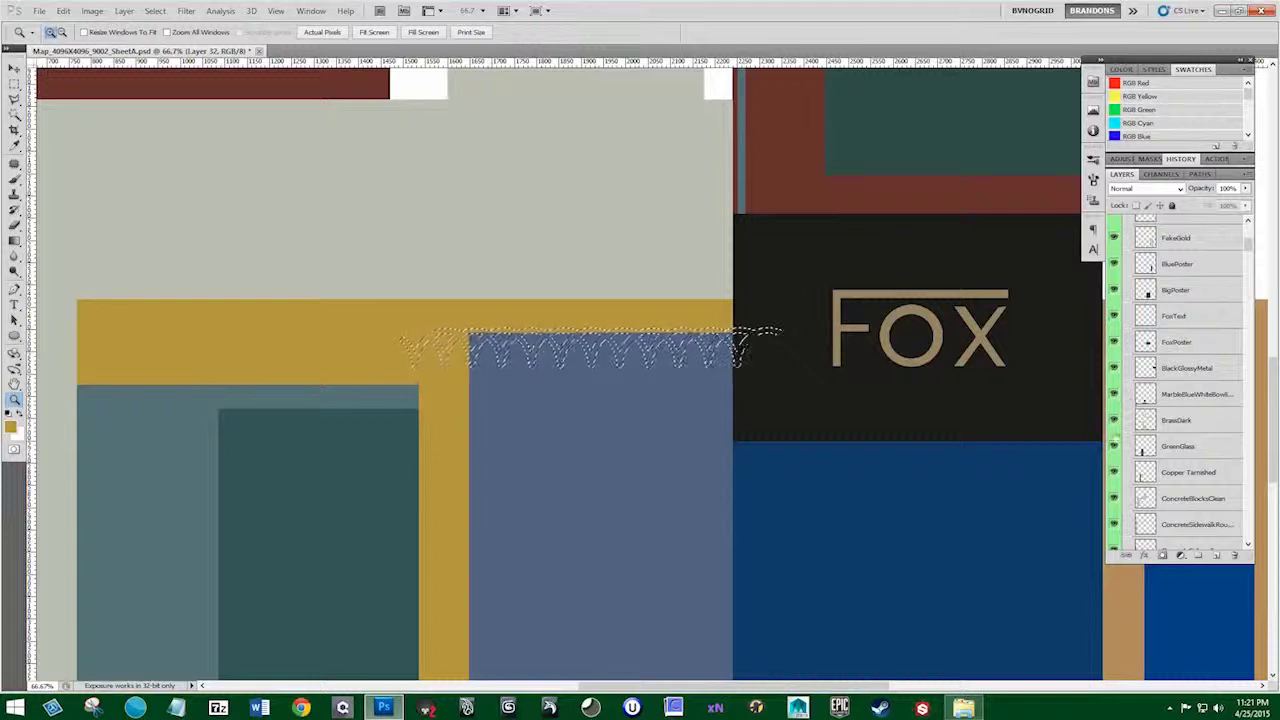
{"action": "left_click", "coordinate": [1113, 421]}
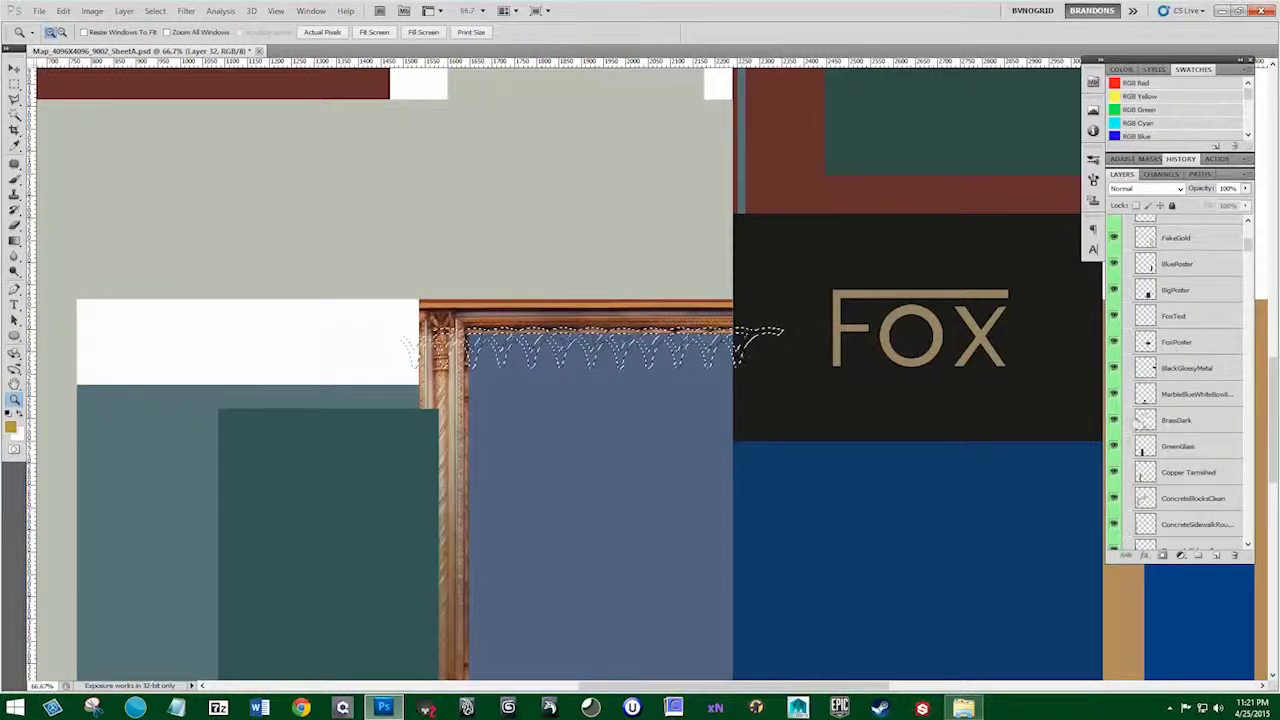
Sample the brass colour and add a layer named BrassDarkDetail directly above BrassDark in the BaseColor group
{"action": "left_click", "coordinate": [1140, 421]}
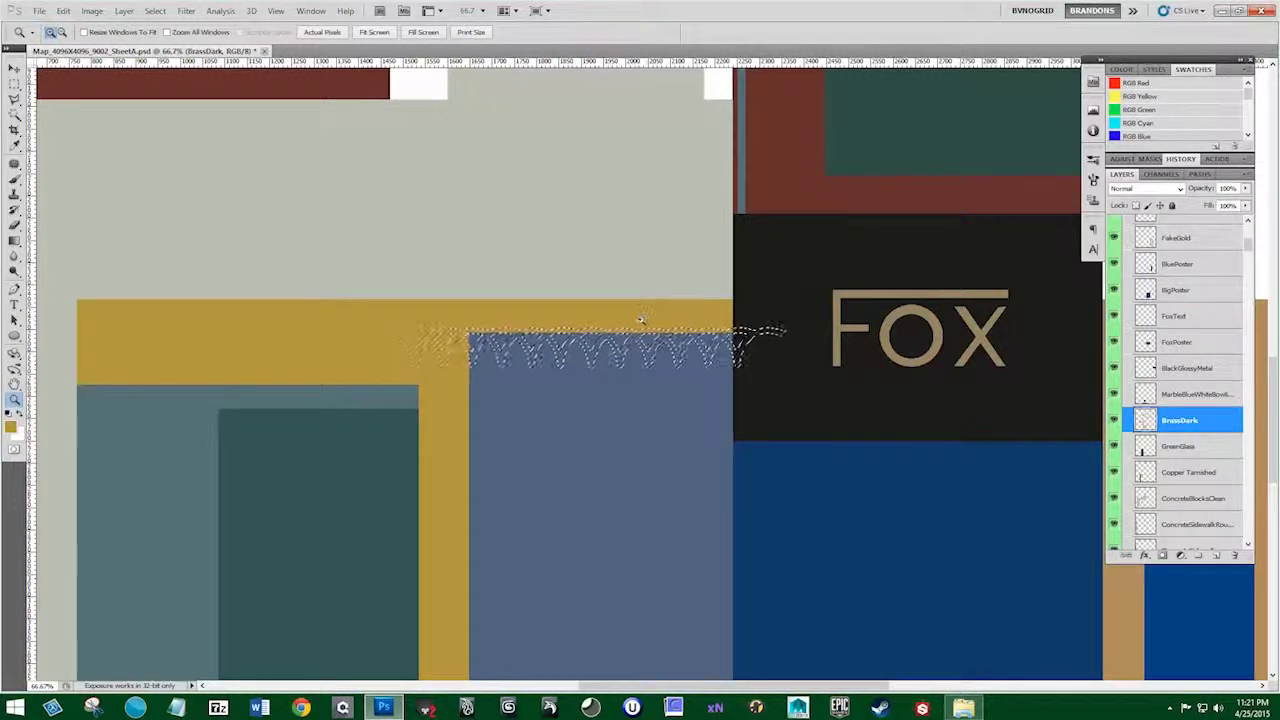
{"action": "key", "text": "i"}
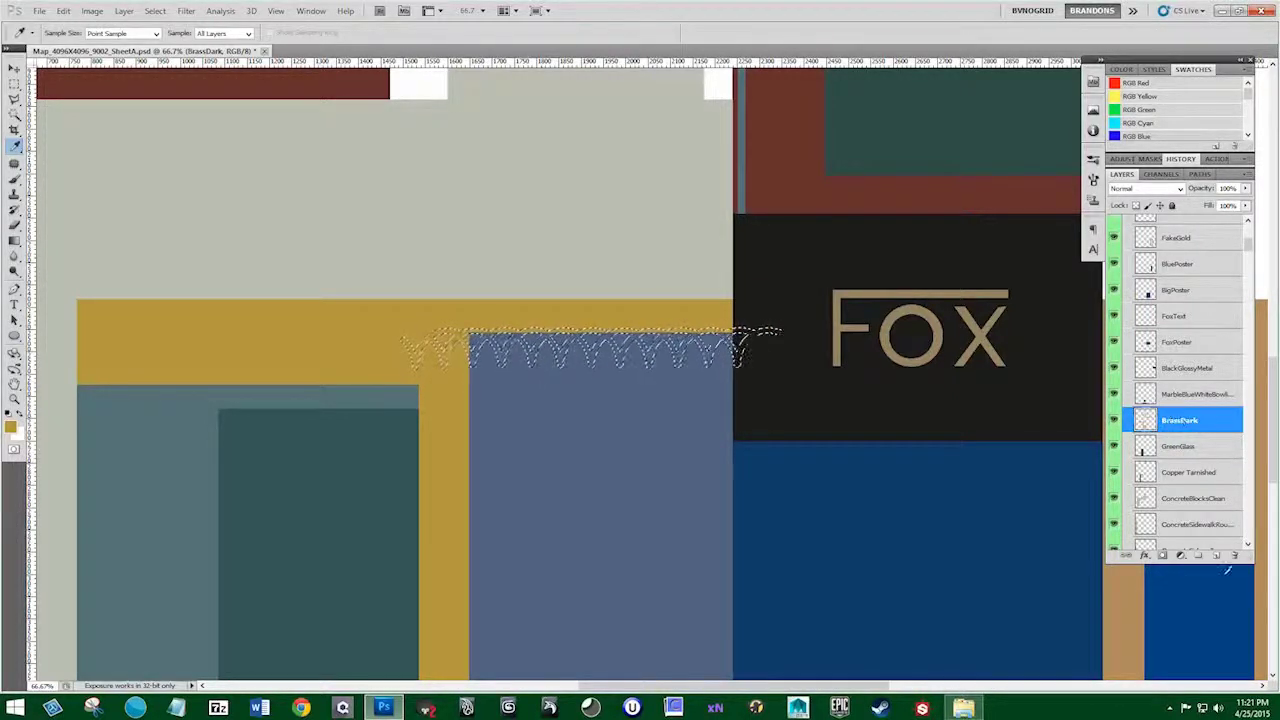
{"action": "key", "text": "ctrl+j"}
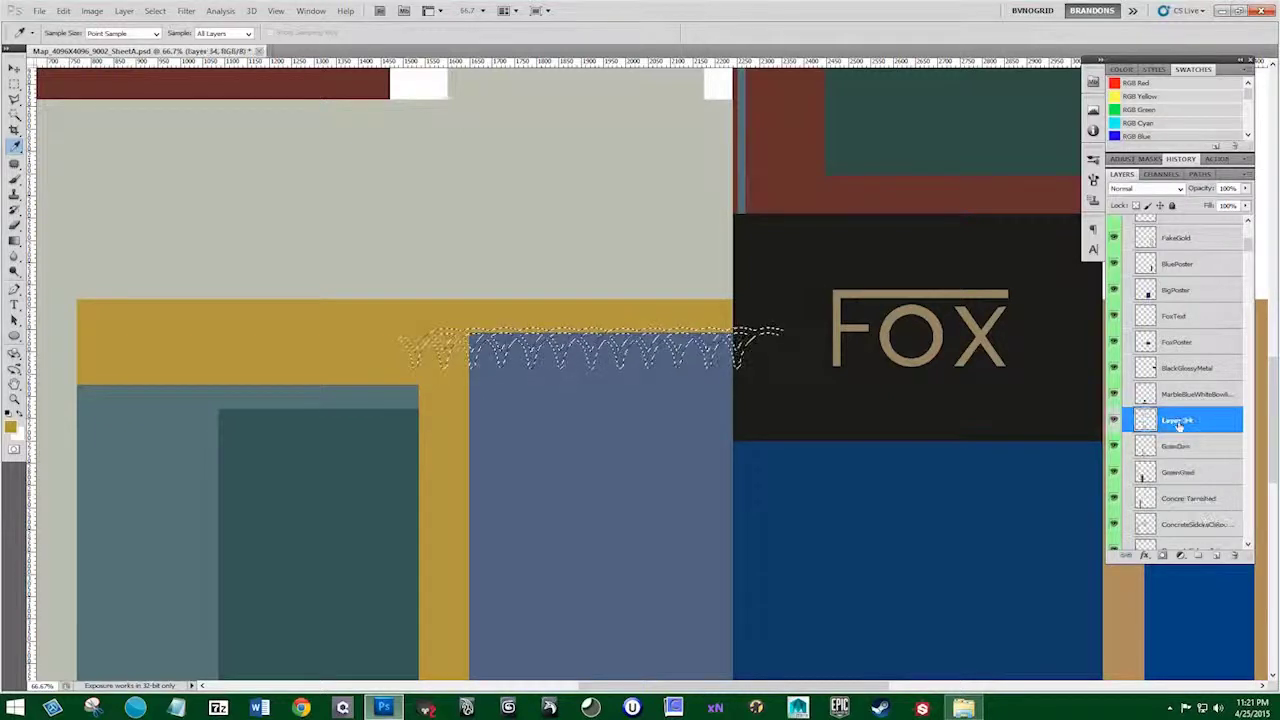
{"action": "double_click", "coordinate": [1178, 420]}
{"action": "type", "text": "Bra"}
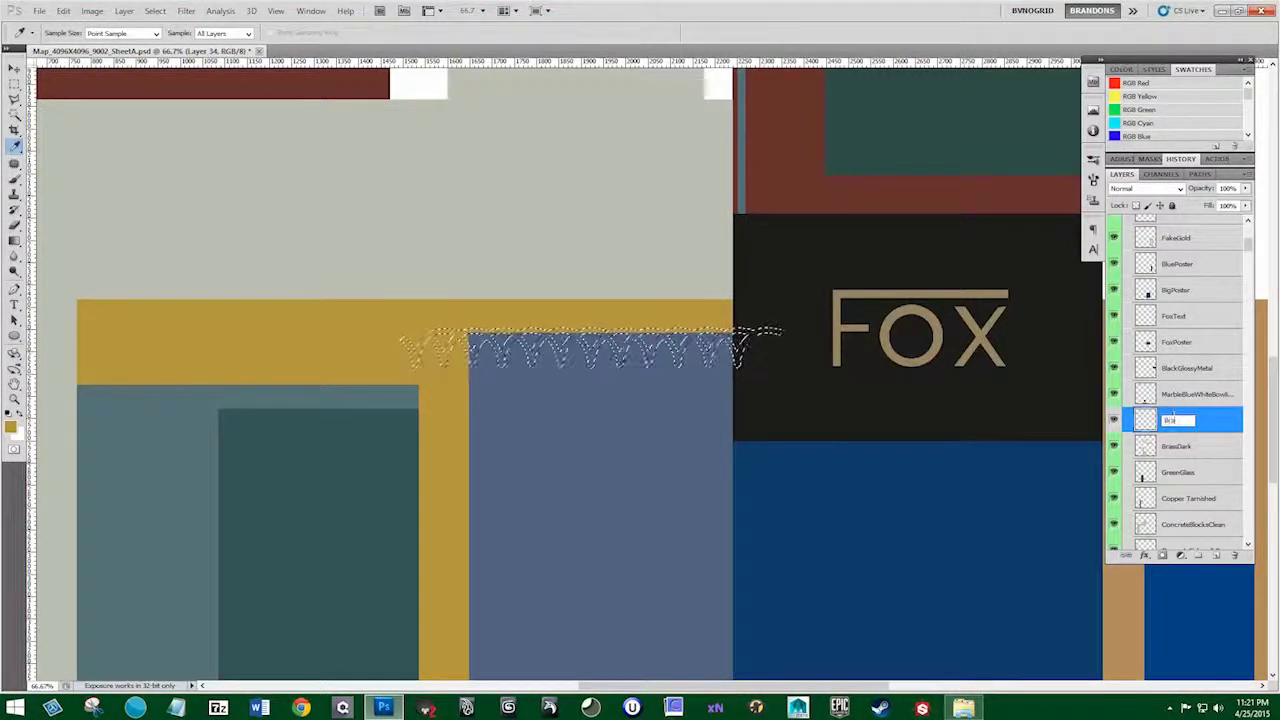
{"action": "type", "text": "ssDark"}
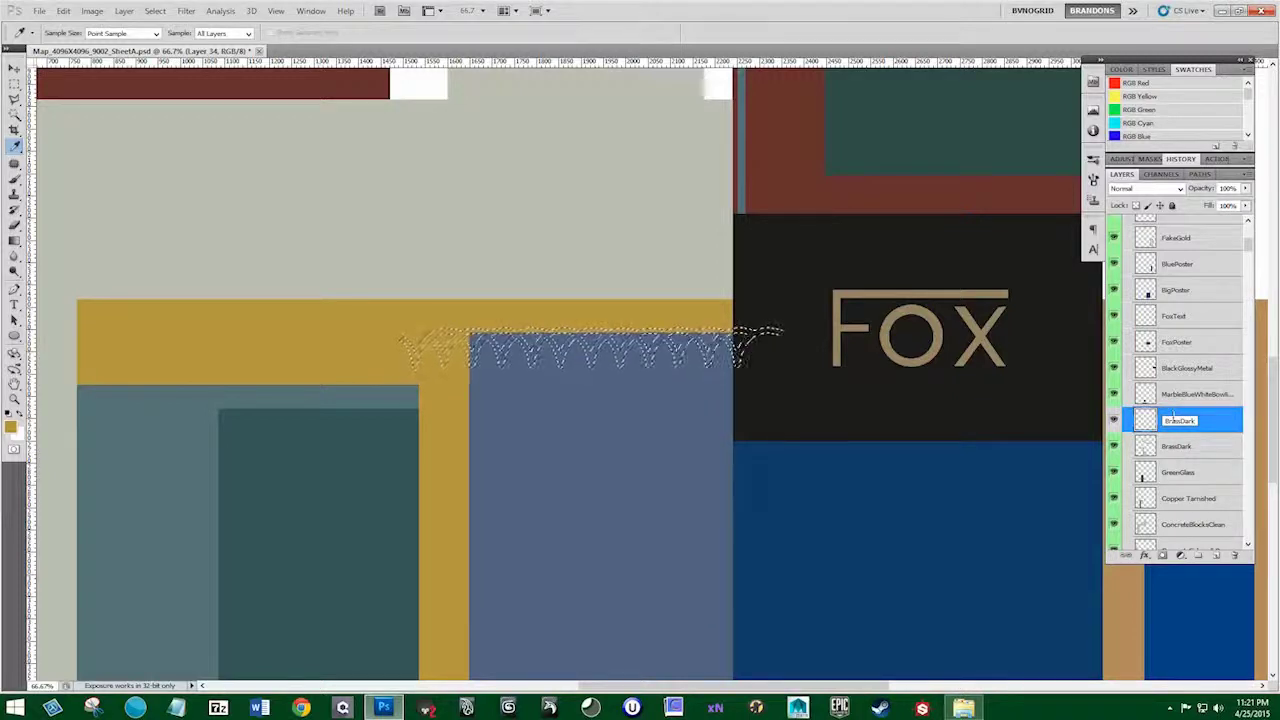
{"action": "type", "text": "Details"}
{"action": "key", "text": "BackSpace"}
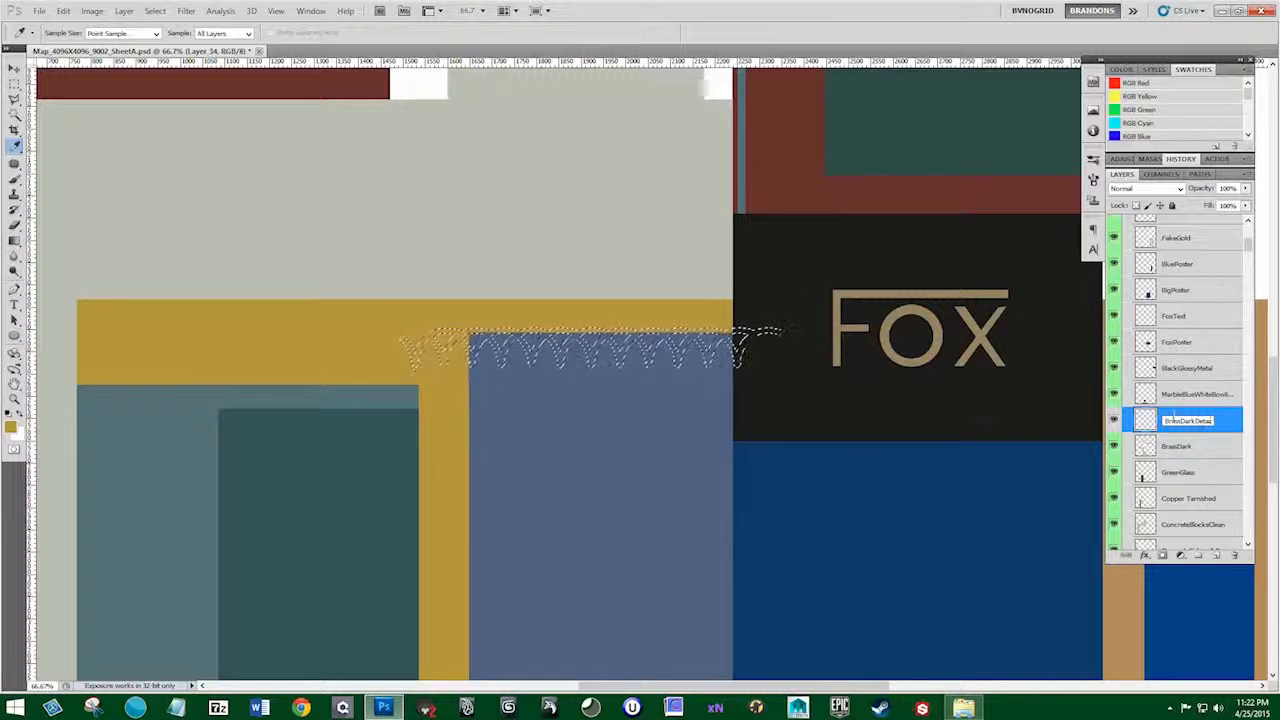
{"action": "key", "text": "Return"}
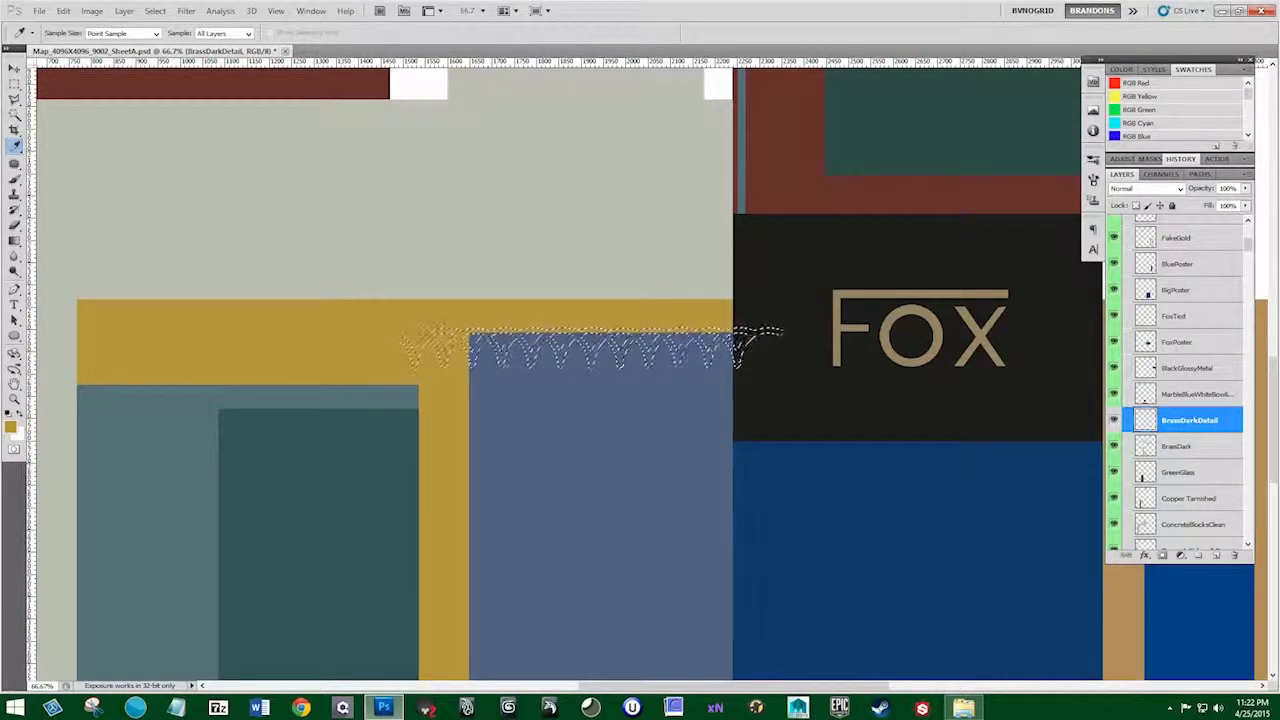
Move BrassDarkDetail to the start of the BaseColor group and fill the hanging trim selection with the brass colour
{"action": "scroll", "coordinate": [1190, 410], "scroll_direction": "up", "scroll_amount": 2}
{"action": "left_click_drag", "start_coordinate": [1160, 480], "coordinate": [1172, 258]}
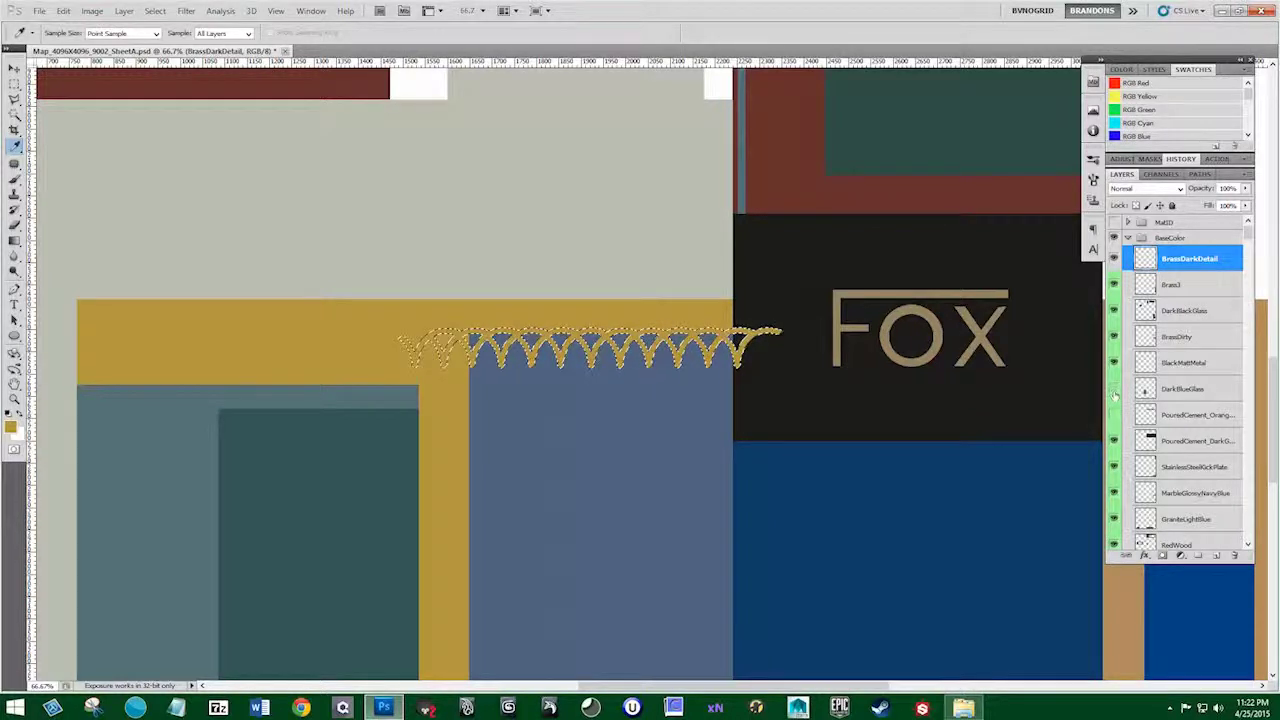
Load the DarkBlueGlass window outline as a selection and remove the brass trim that extends outside it
{"action": "left_click", "coordinate": [1114, 390]}
{"action": "left_click", "coordinate": [1114, 390]}
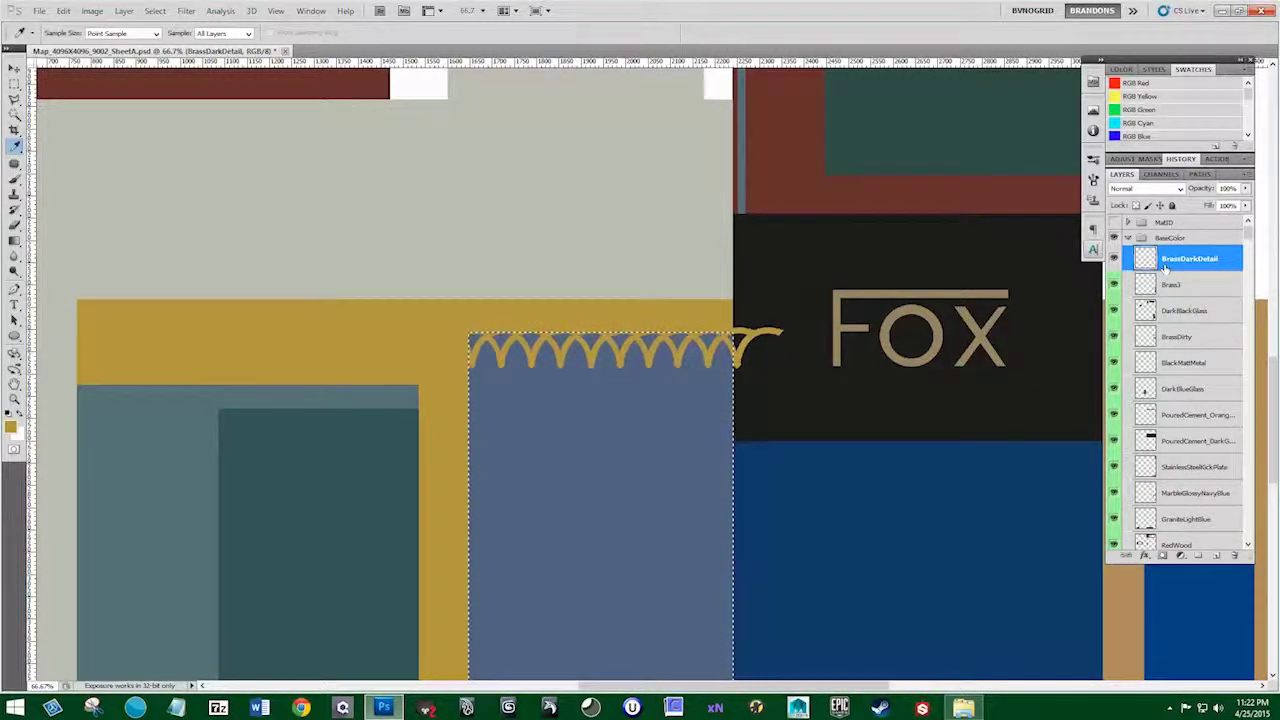
{"action": "key", "text": "ctrl+z"}
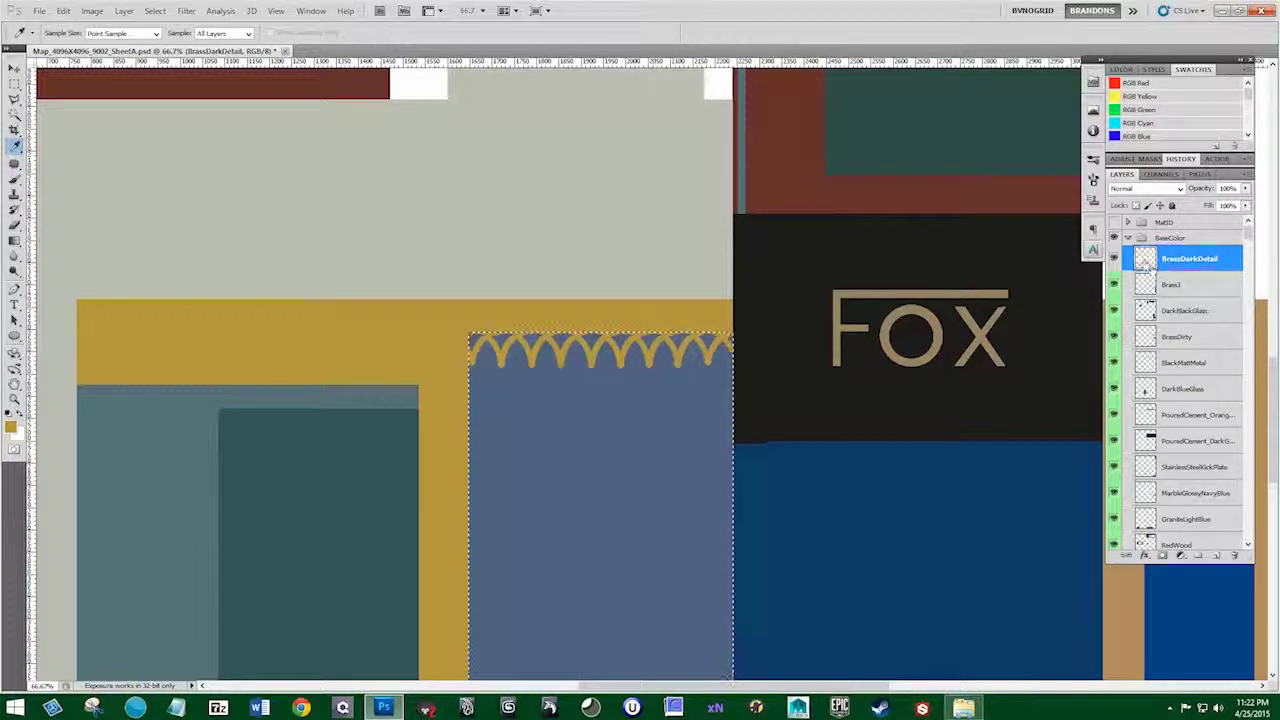
Give the BrassDarkDetail layer a green colour label and clear the selection
{"action": "right_click", "coordinate": [1127, 259]}
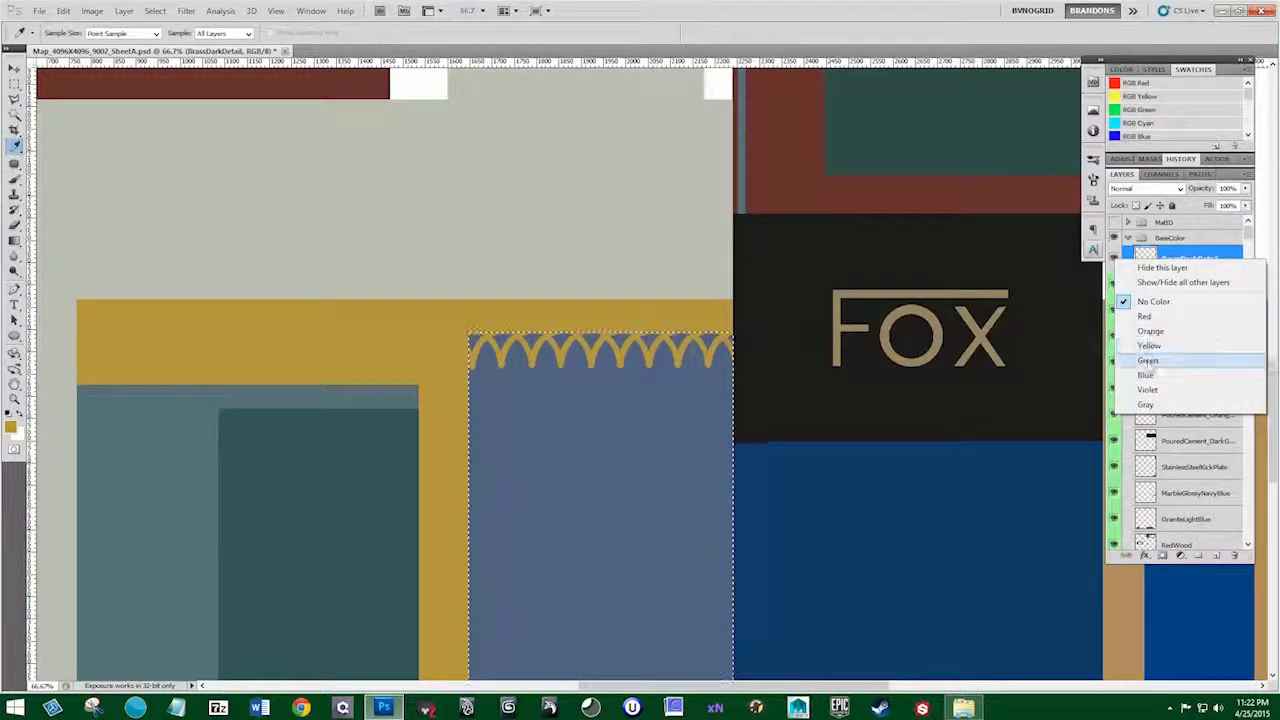
{"action": "left_click", "coordinate": [1170, 340]}
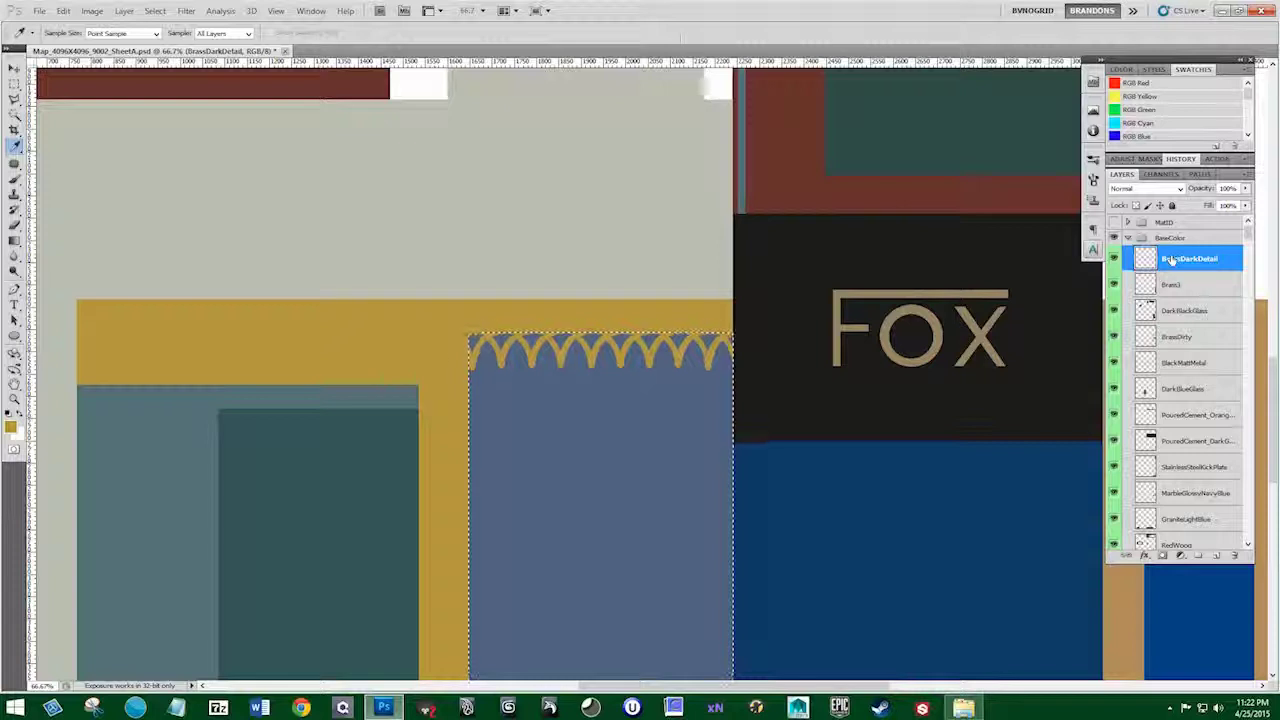
{"action": "key", "text": "ctrl+d"}
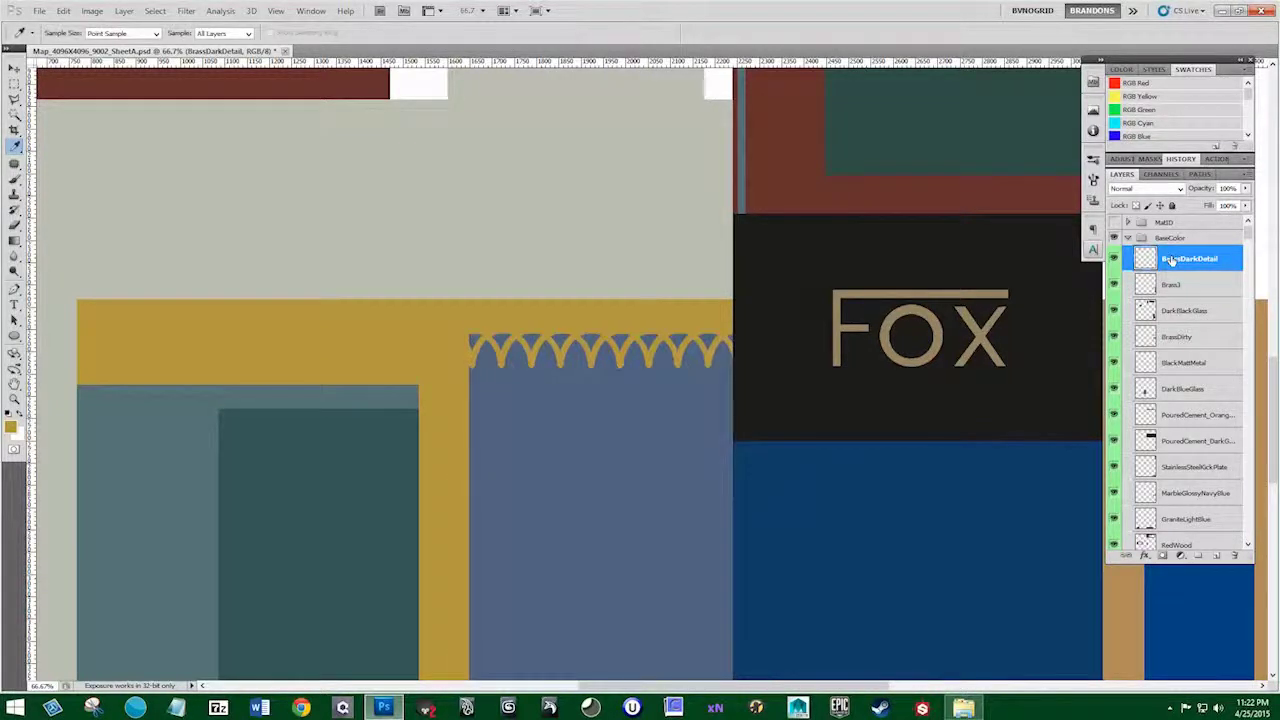
Load the brass trim's outline as a selection, collapse the BaseColor group, and show and expand the MatID group
{"action": "left_click", "coordinate": [1114, 222]}
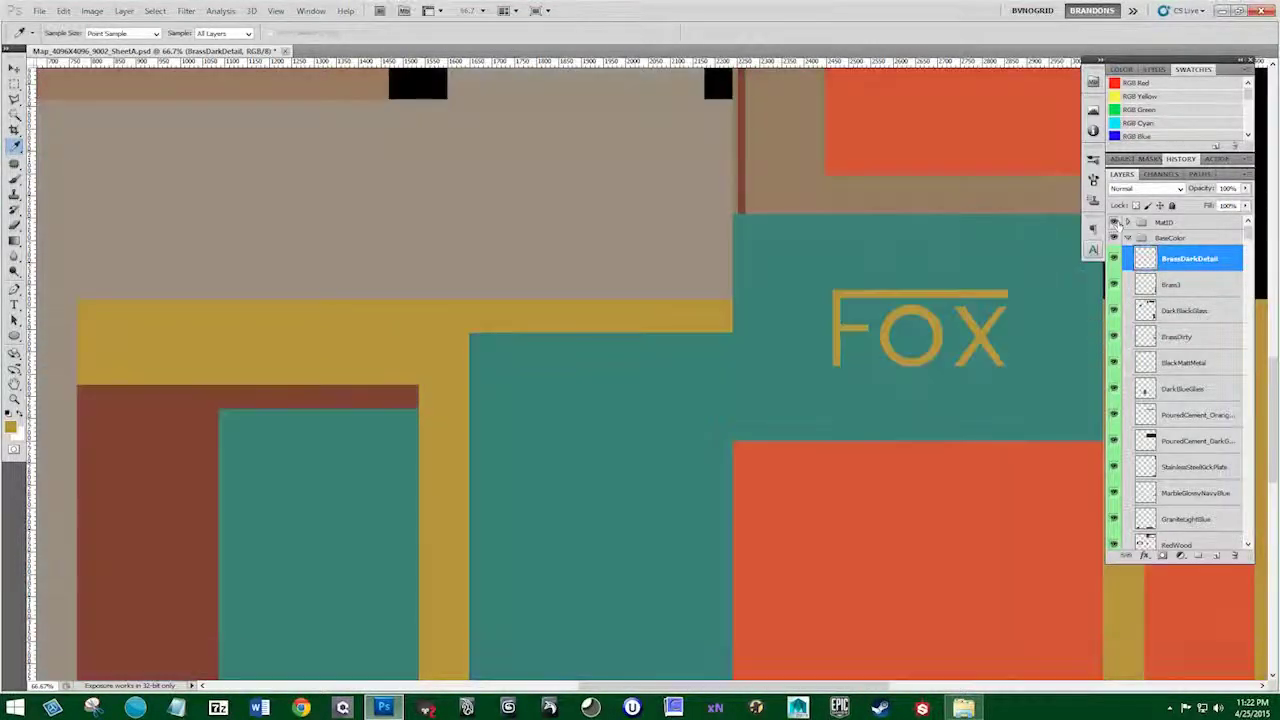
{"action": "left_click", "coordinate": [1114, 222]}
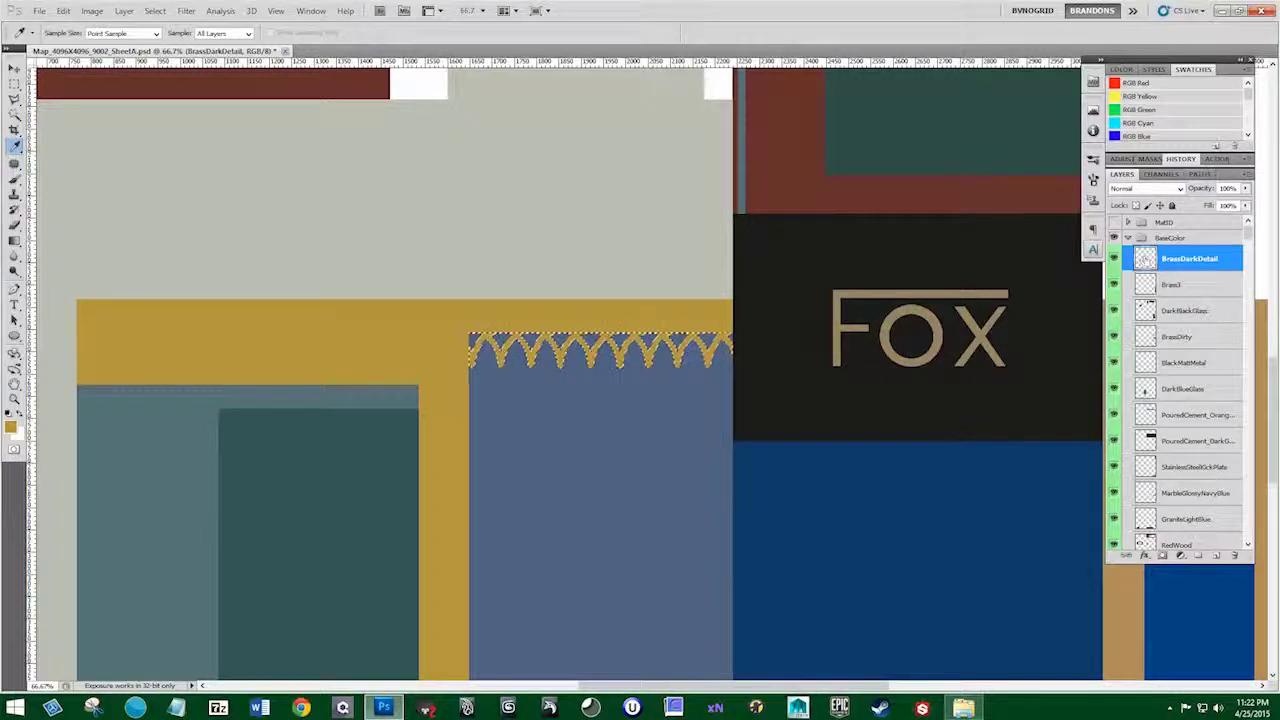
{"action": "left_click", "coordinate": [1128, 238]}
{"action": "left_click", "coordinate": [1114, 222]}
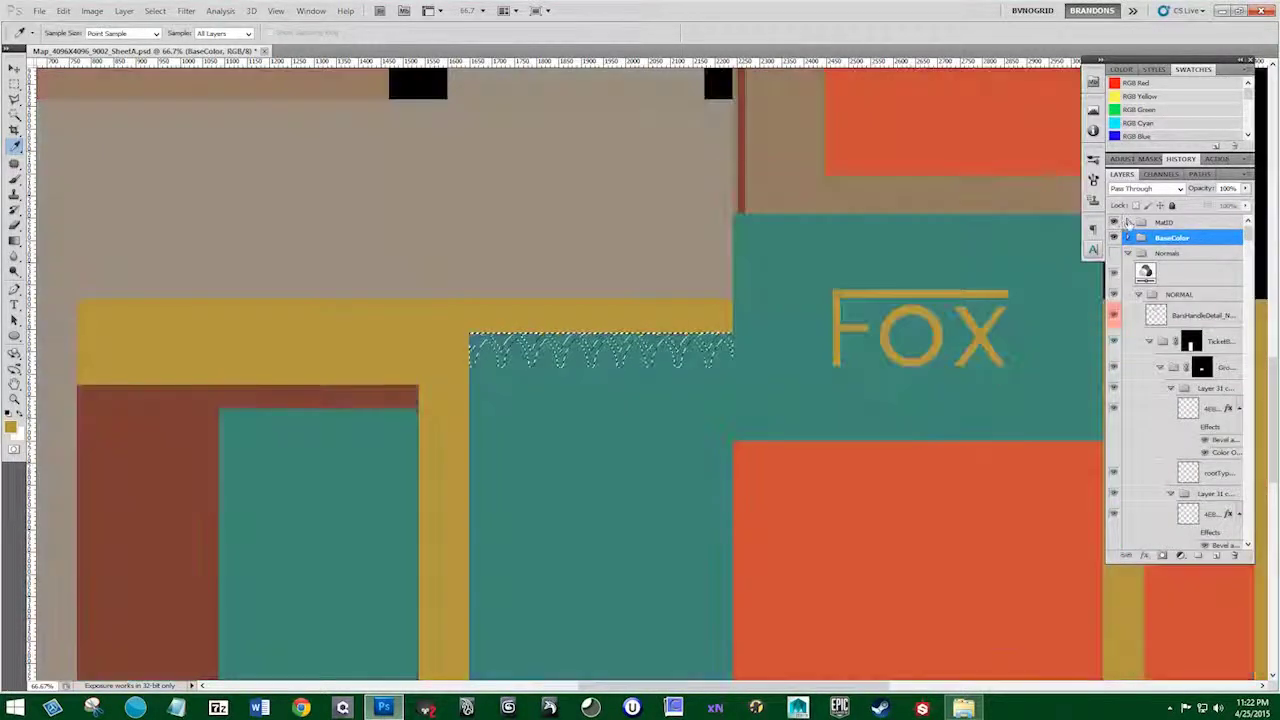
{"action": "left_click", "coordinate": [1128, 222]}
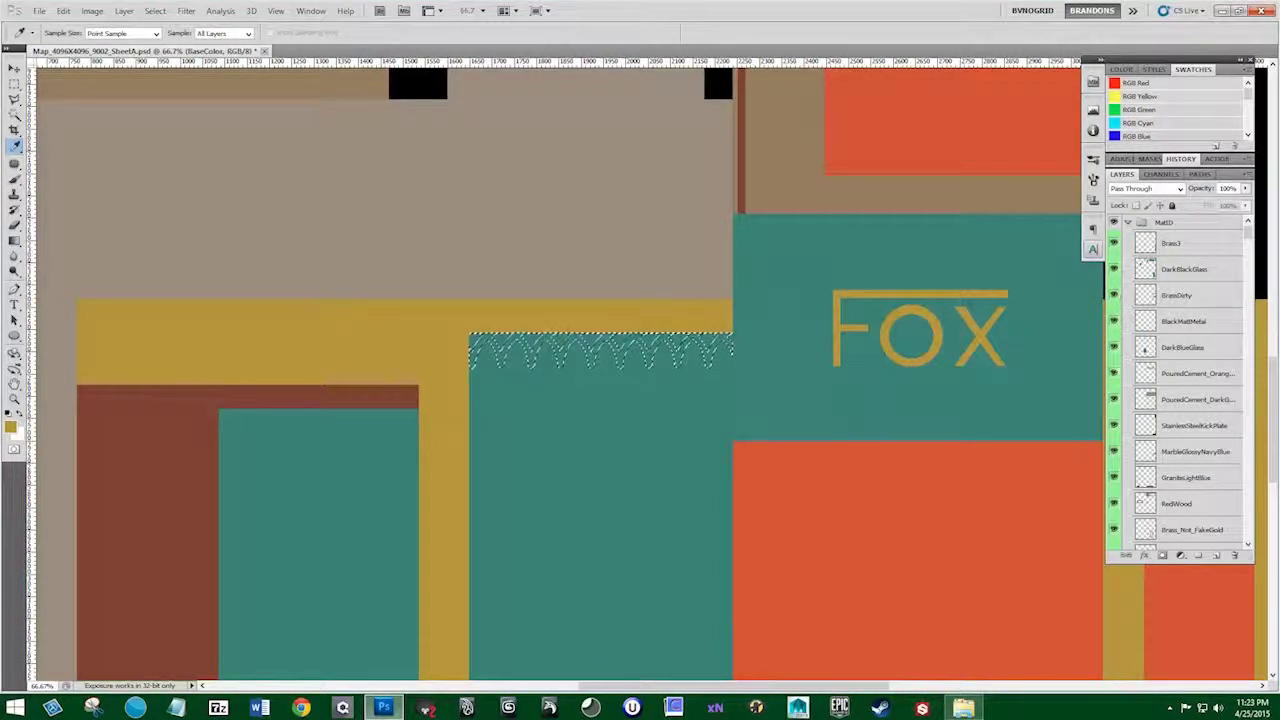
Locate BrassDark in the MatID group, toggle its visibility to check its coverage, and make it the active layer
{"action": "scroll", "coordinate": [1123, 473], "scroll_direction": "down", "scroll_amount": 8}
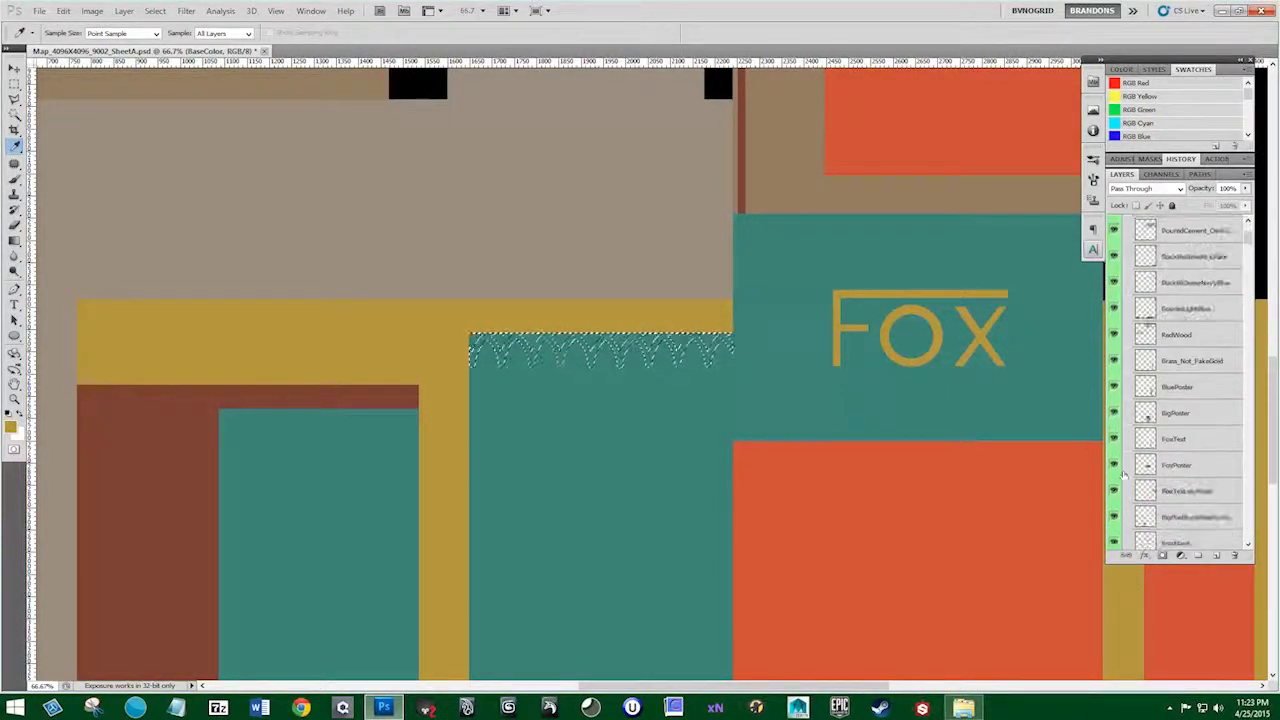
{"action": "scroll", "coordinate": [1123, 473], "scroll_direction": "down", "scroll_amount": 2}
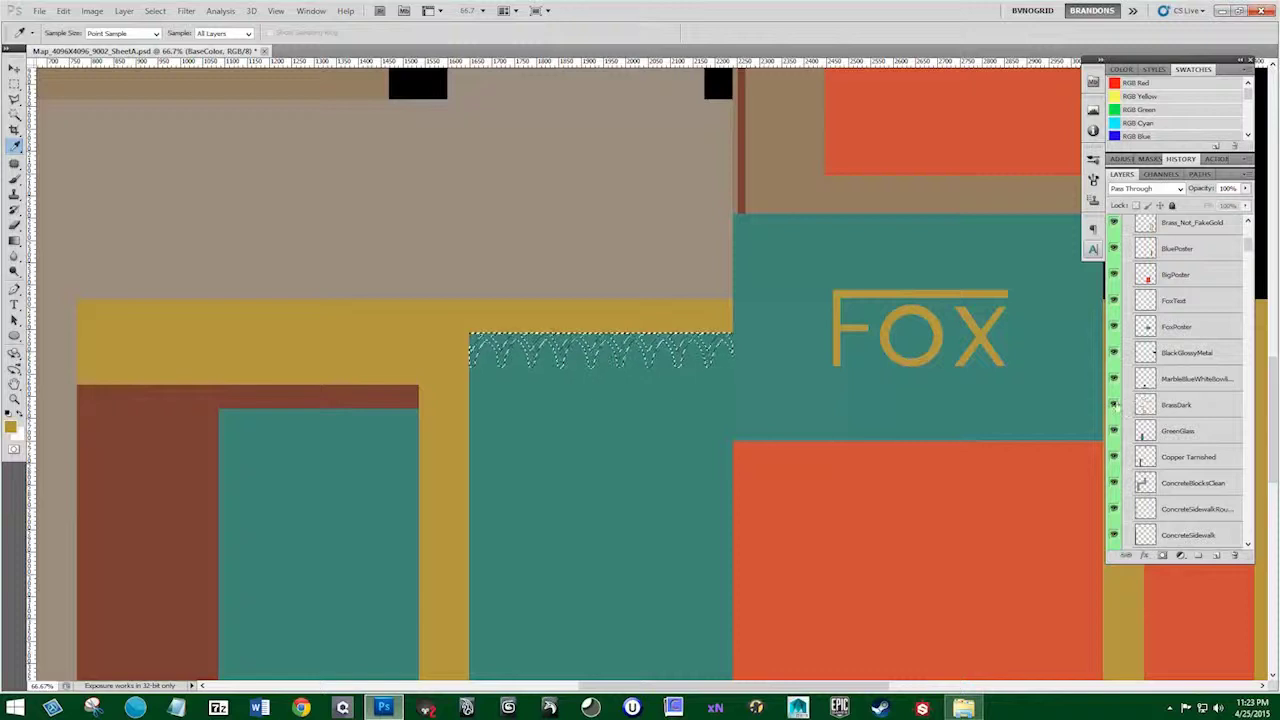
{"action": "left_click", "coordinate": [1113, 404]}
{"action": "left_click", "coordinate": [1113, 404]}
{"action": "left_click", "coordinate": [1140, 408]}
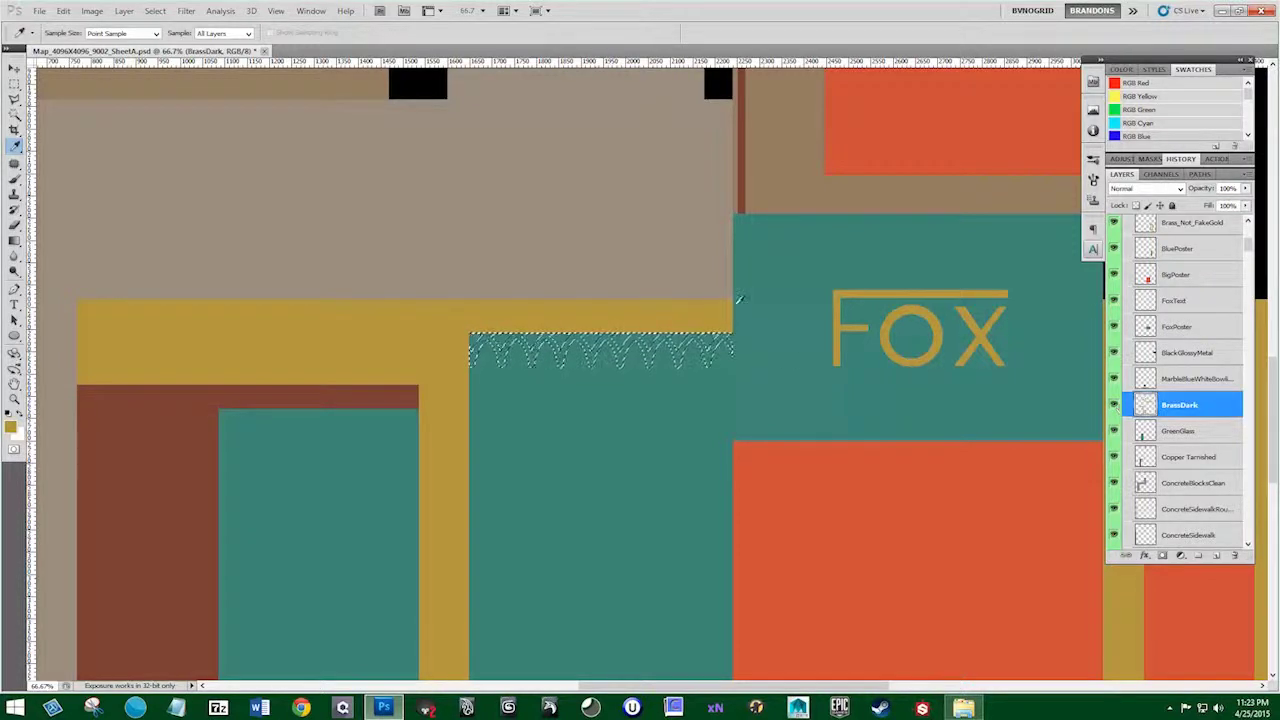
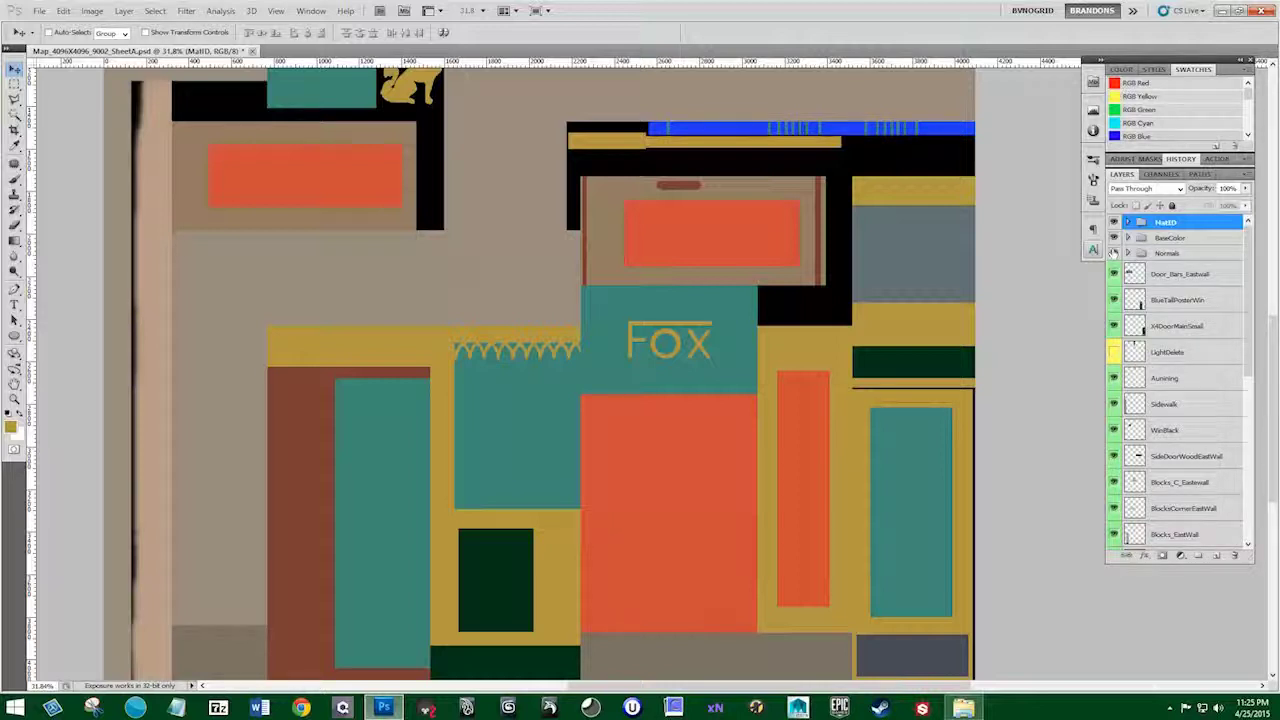
Show the Normals group without MatID and BaseColor, and examine the panel, frame and door details across the sheet
{"action": "left_click", "coordinate": [1113, 252], "text": "alt"}
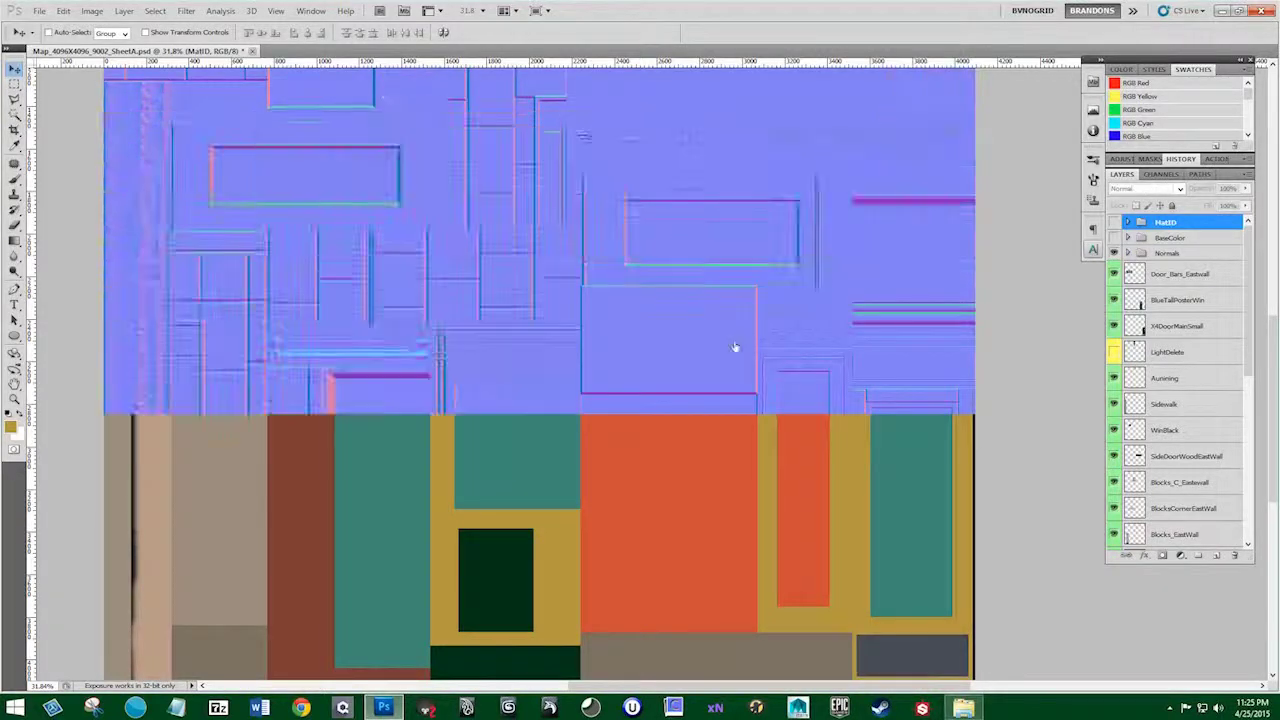
{"action": "scroll", "coordinate": [421, 424], "scroll_direction": "up", "scroll_amount": 2}
{"action": "left_click_drag", "start_coordinate": [421, 424], "coordinate": [343, 309]}
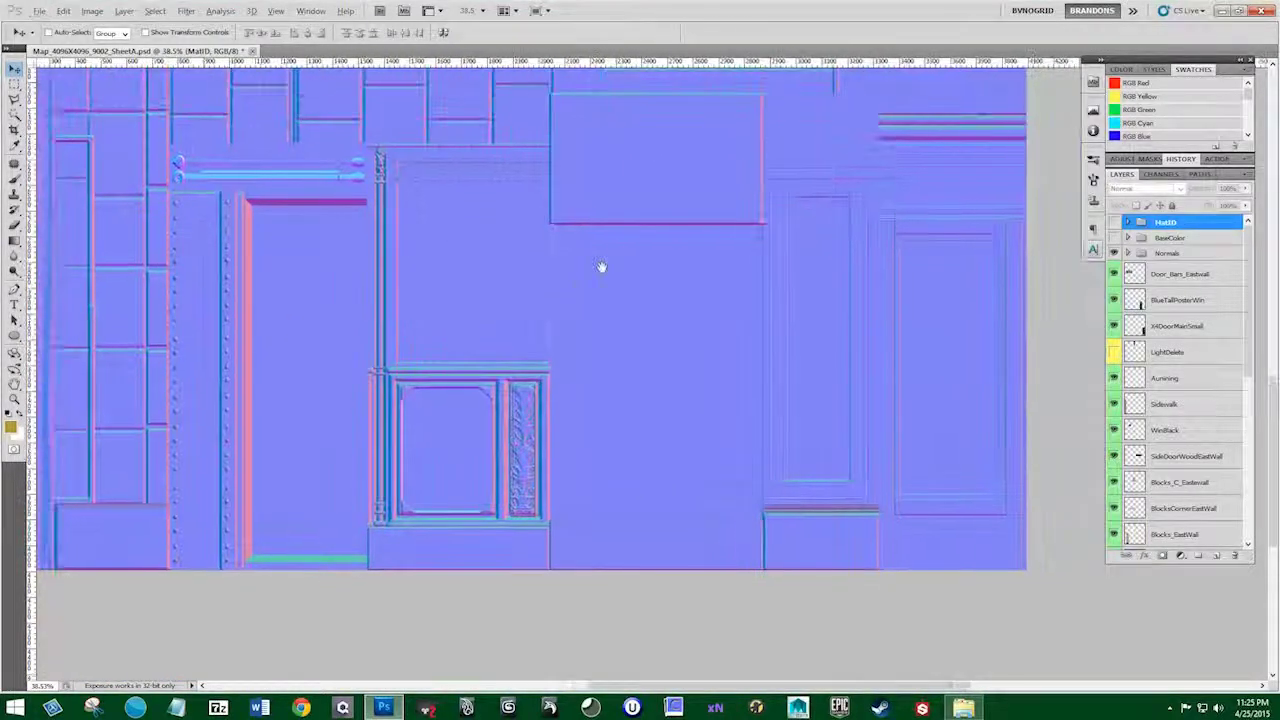
{"action": "left_click_drag", "start_coordinate": [600, 266], "coordinate": [555, 481]}
{"action": "left_click_drag", "start_coordinate": [612, 332], "coordinate": [623, 489]}
{"action": "left_click_drag", "start_coordinate": [623, 209], "coordinate": [609, 117]}
{"action": "left_click_drag", "start_coordinate": [640, 600], "coordinate": [646, 331]}
{"action": "left_click_drag", "start_coordinate": [660, 435], "coordinate": [660, 389]}
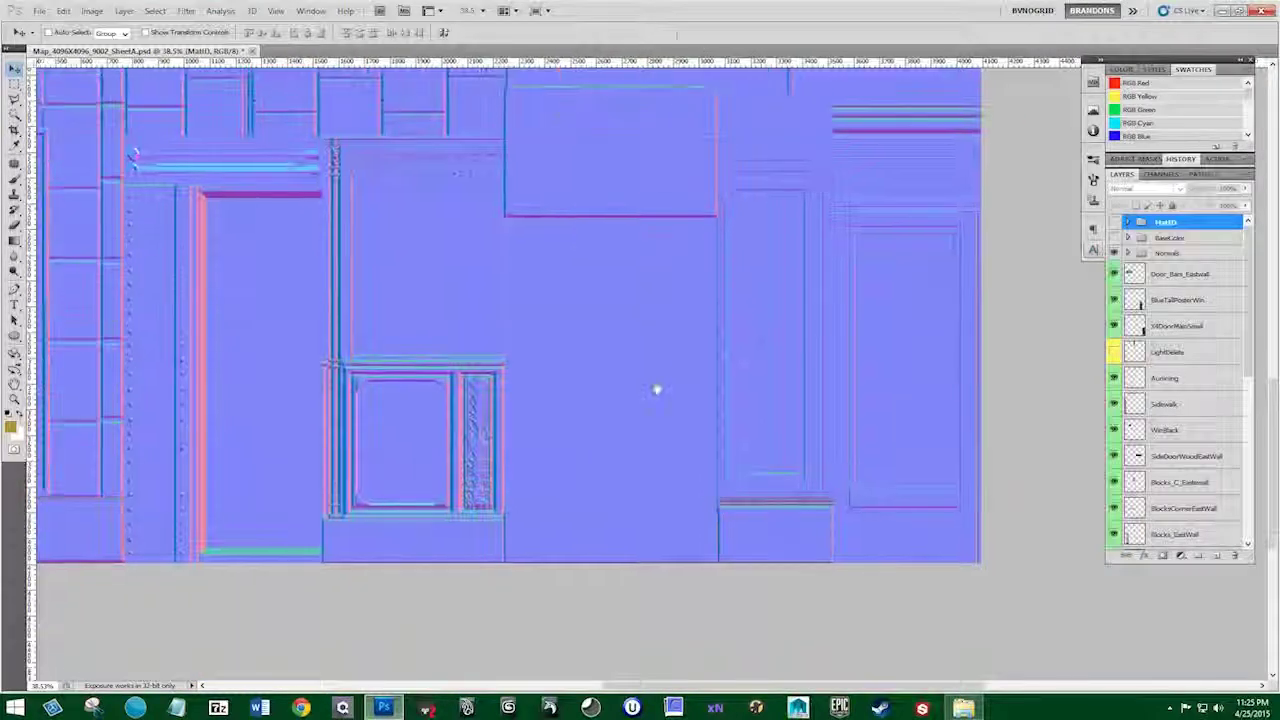
{"action": "mouse_move", "coordinate": [684, 257]}
{"action": "left_mouse_down"}
{"action": "mouse_move", "coordinate": [634, 357]}
{"action": "mouse_move", "coordinate": [637, 380]}
{"action": "mouse_move", "coordinate": [683, 277]}
{"action": "left_mouse_up"}
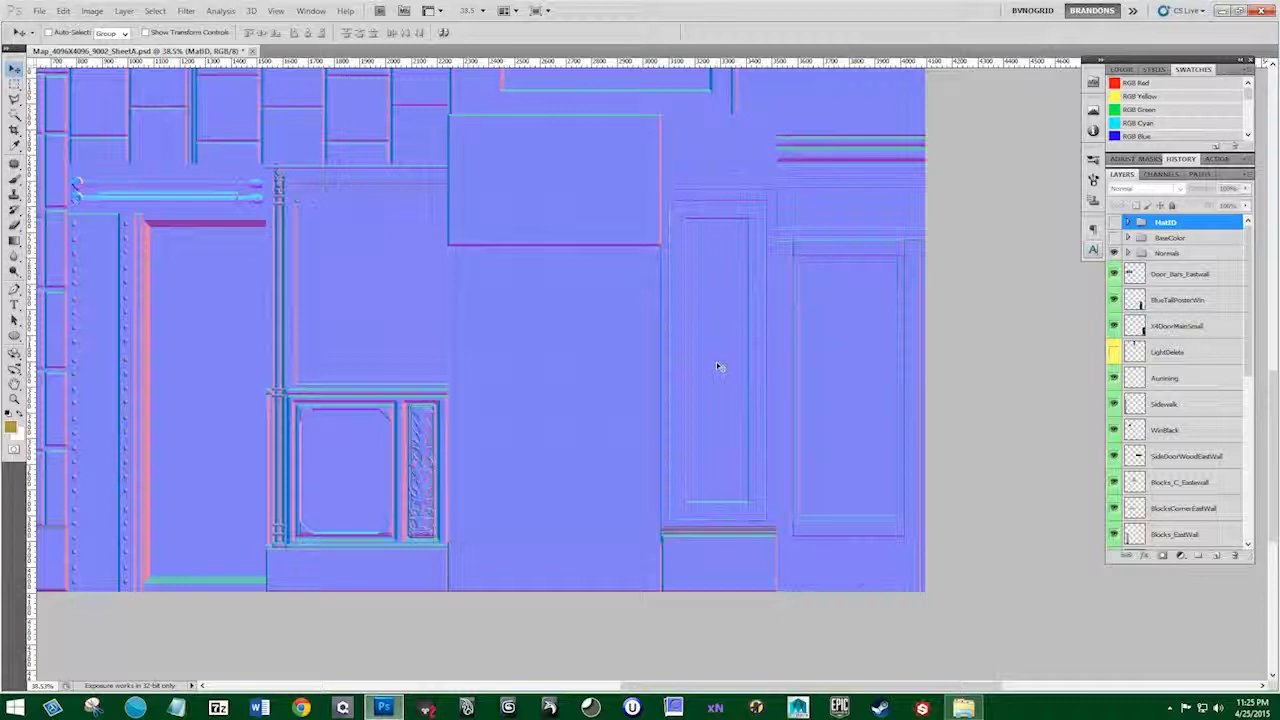
{"action": "scroll", "coordinate": [848, 372], "scroll_direction": "up", "scroll_amount": 2}
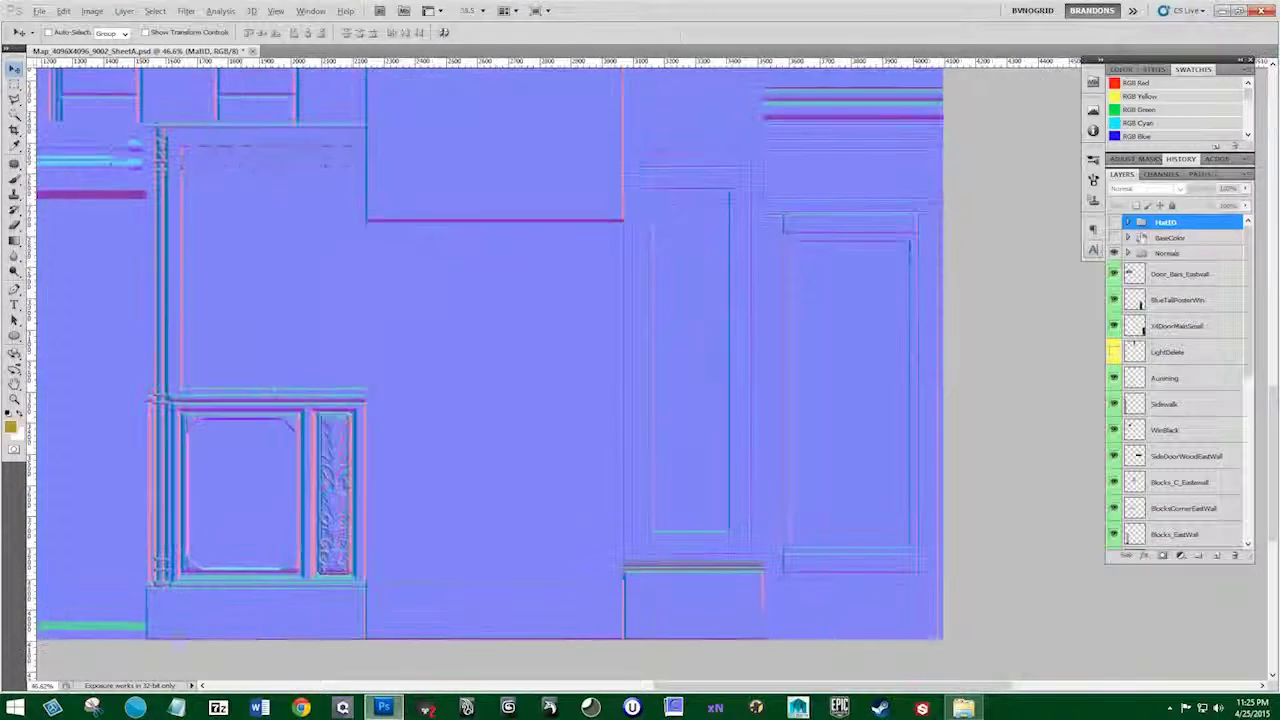
Compare the dark door's upper frame across the base colour, source photo and normal map by toggling their groups
{"action": "left_click", "coordinate": [1113, 237]}
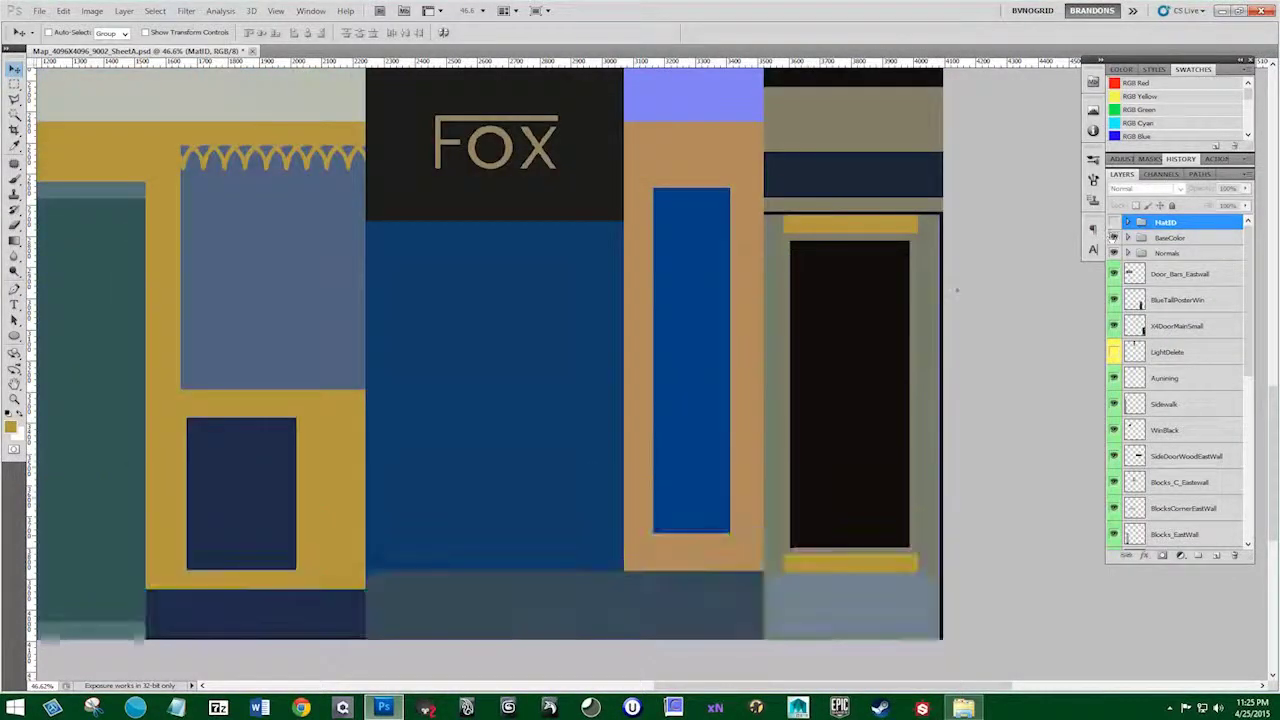
{"action": "scroll", "coordinate": [949, 239], "scroll_direction": "up", "scroll_amount": 6}
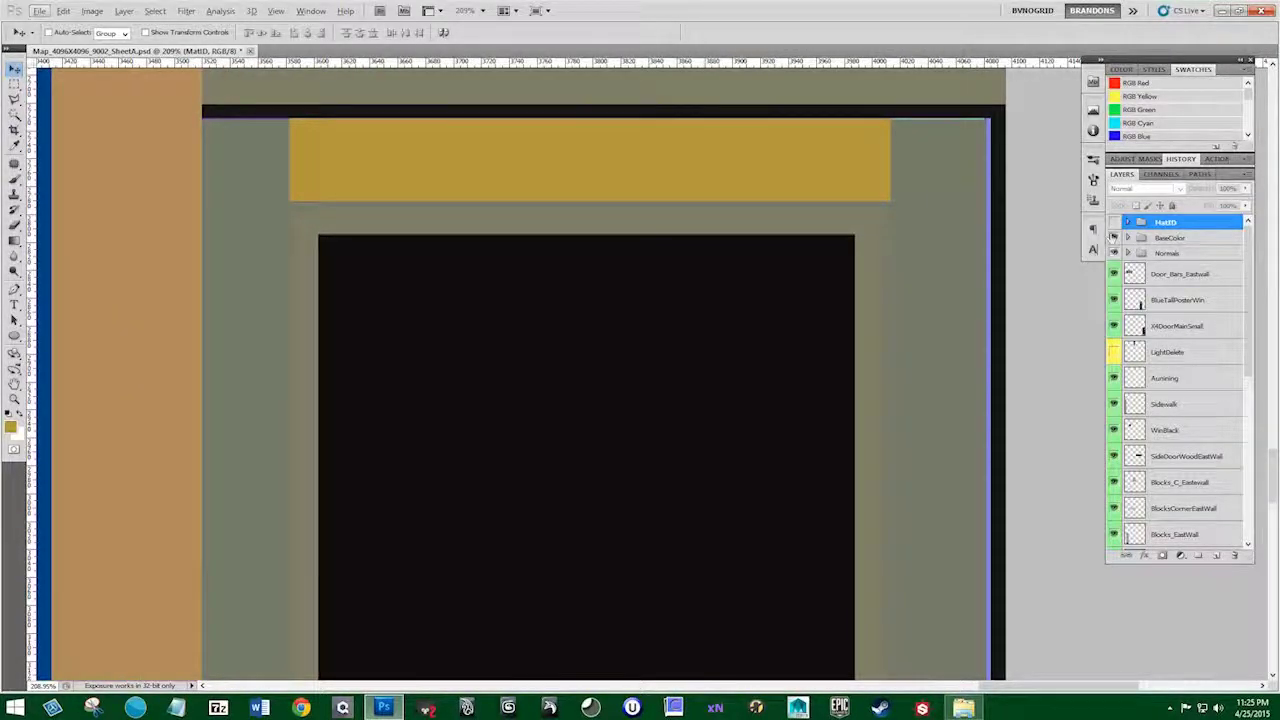
{"action": "left_click", "coordinate": [1113, 236]}
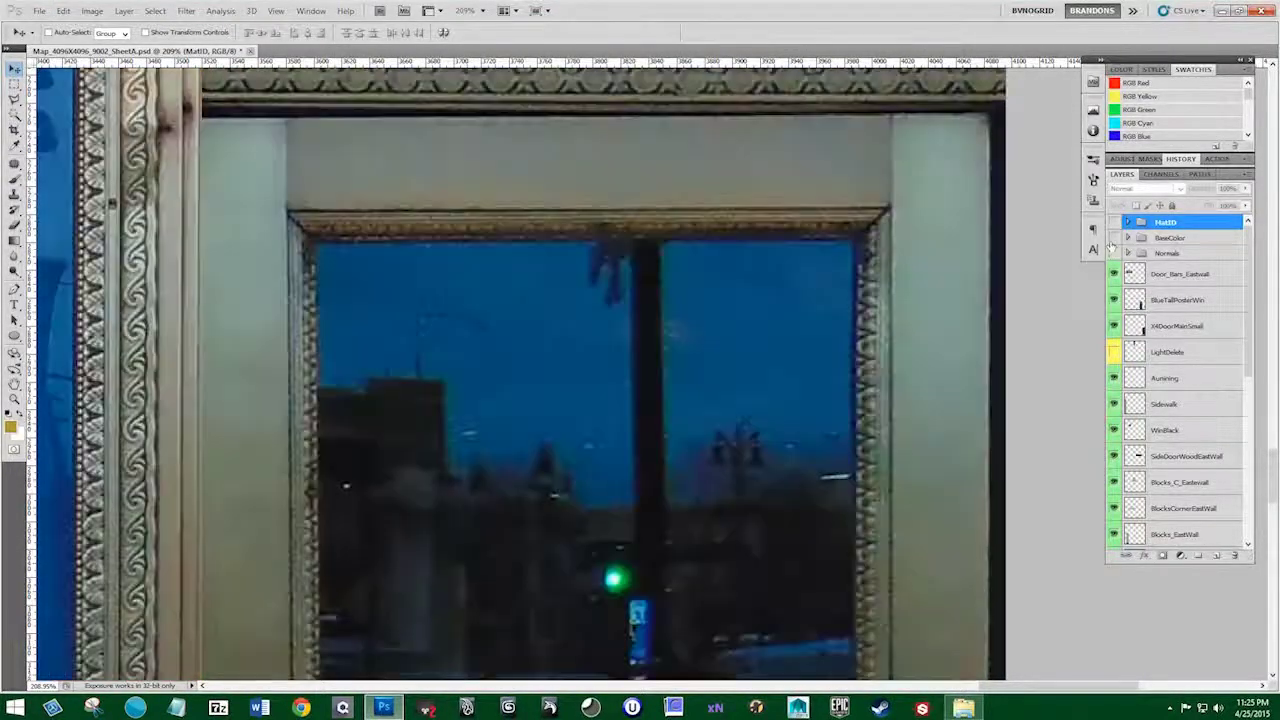
{"action": "left_click", "coordinate": [1113, 237]}
{"action": "left_click", "coordinate": [1113, 252]}
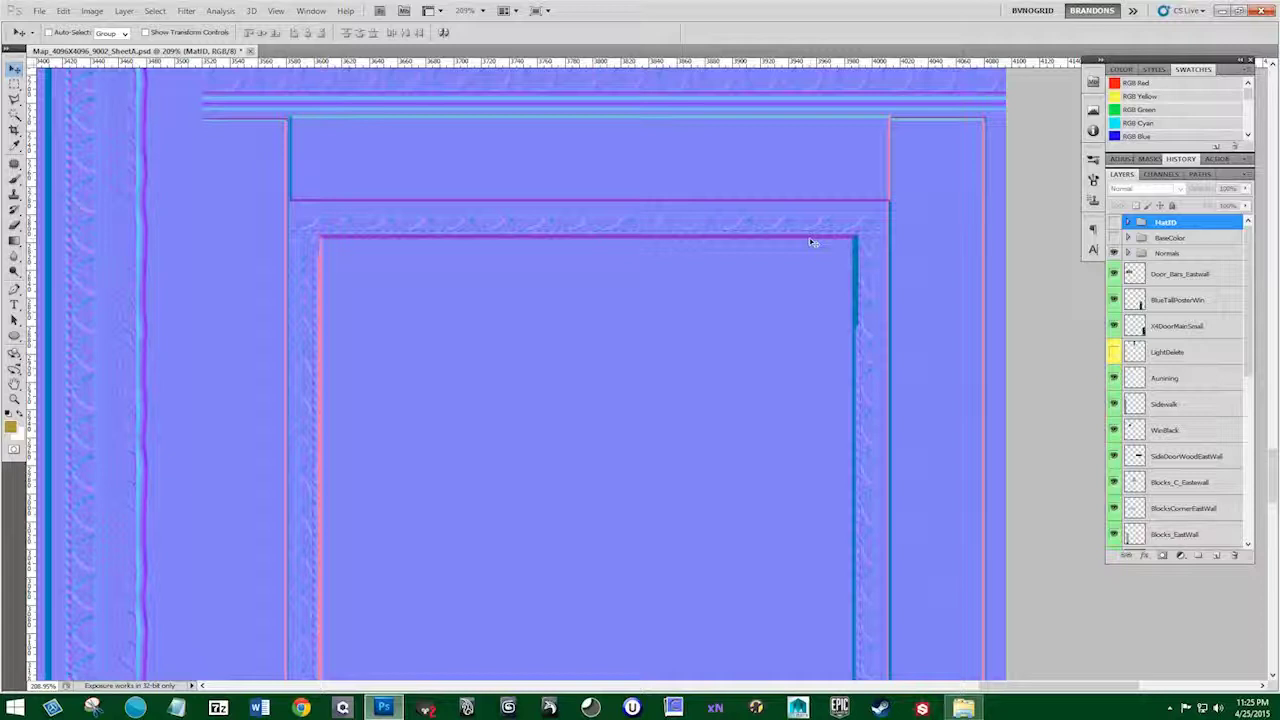
Select a strip about 60 pixels long along the door glass's upper edge in the normal map and compare it with BaseColor
{"action": "left_click", "coordinate": [14, 84]}
{"action": "scroll", "coordinate": [815, 217], "scroll_direction": "up", "scroll_amount": 9}
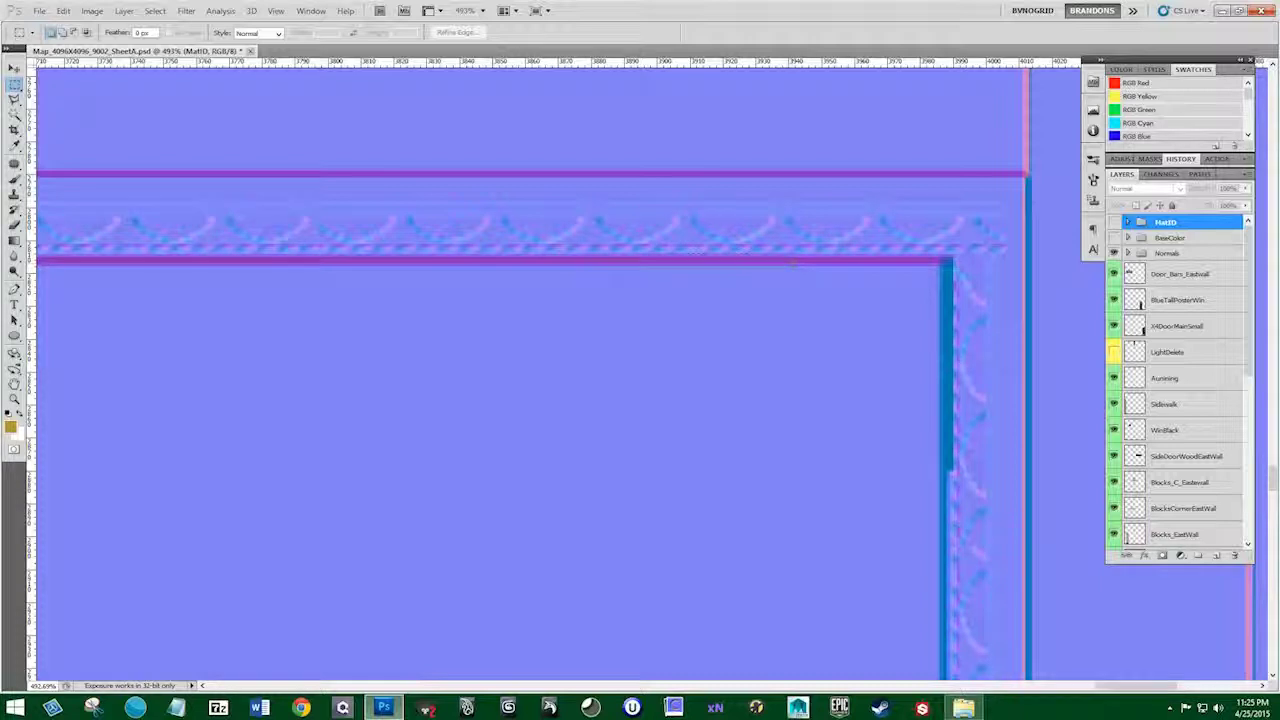
{"action": "left_click_drag", "start_coordinate": [795, 257], "coordinate": [591, 265]}
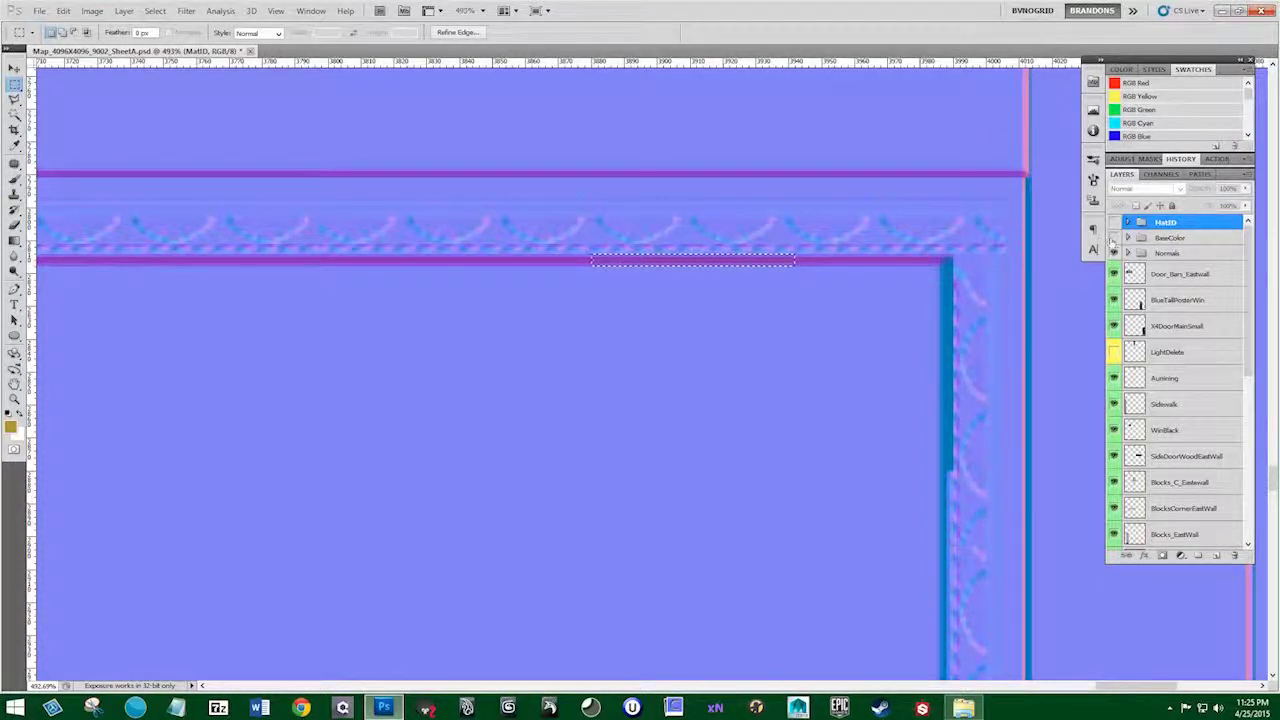
{"action": "left_click", "coordinate": [1113, 250]}
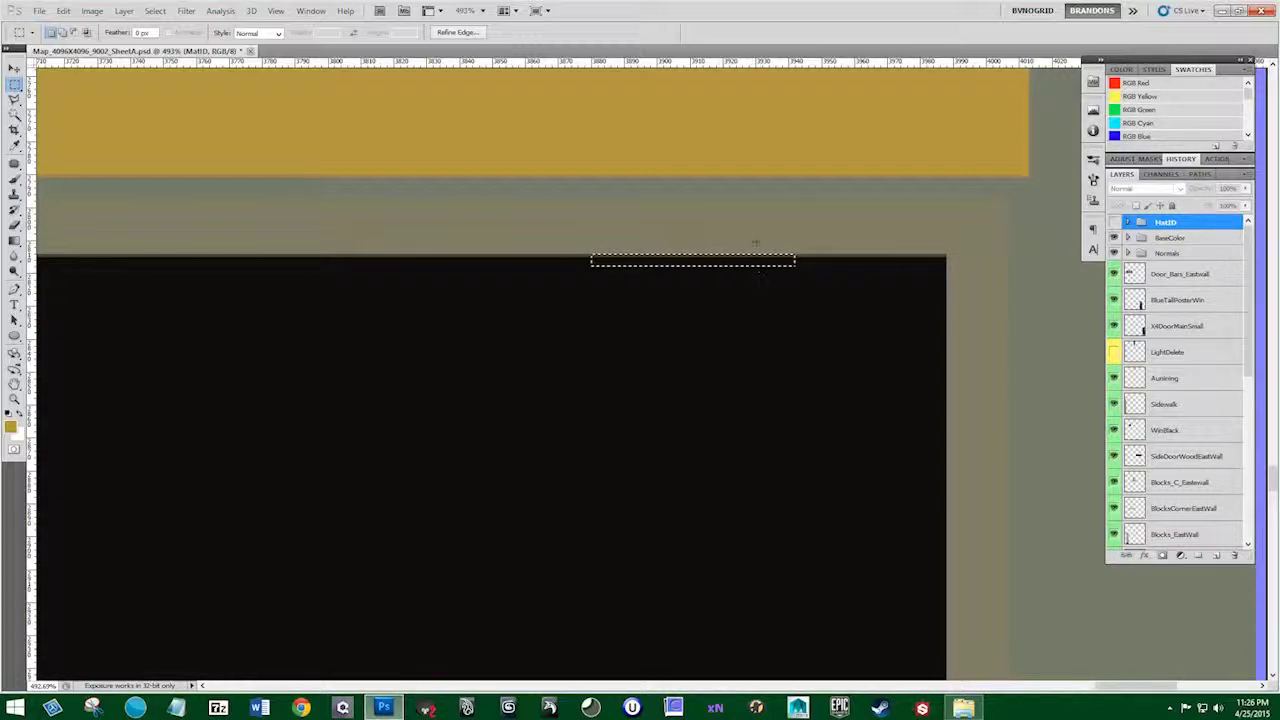
{"action": "scroll", "coordinate": [609, 257], "scroll_direction": "down", "scroll_amount": 2}
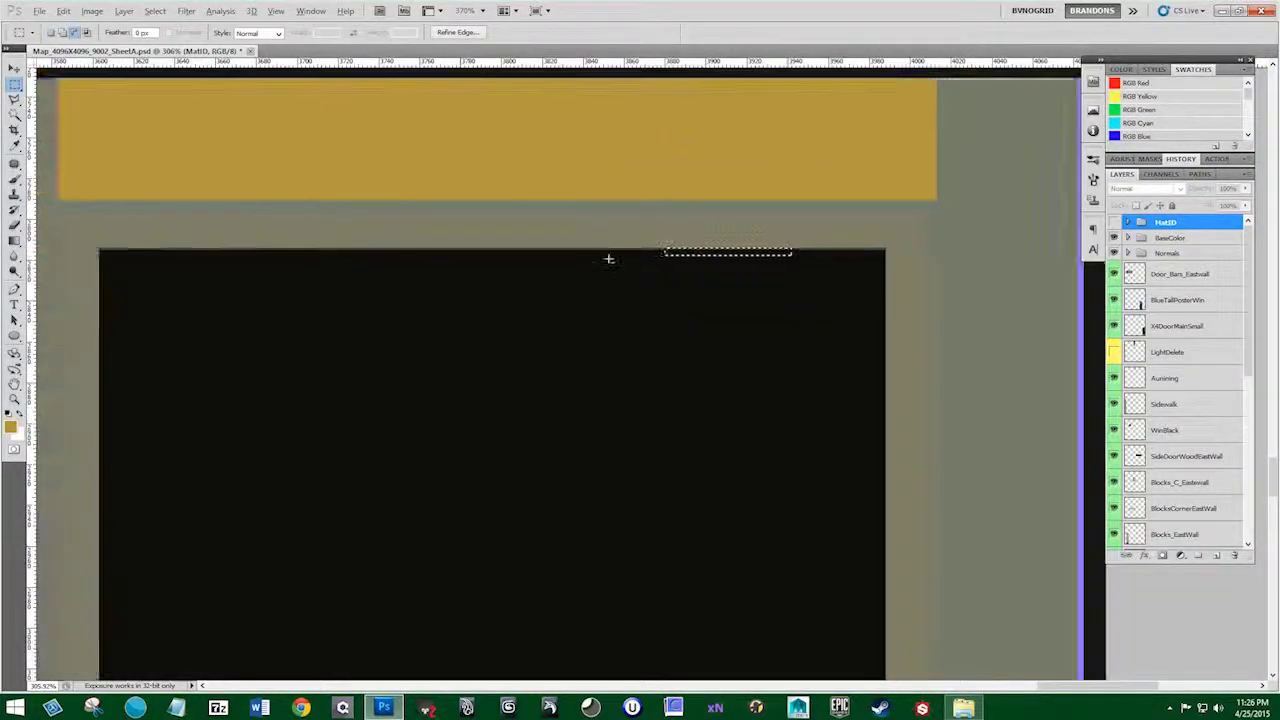
{"action": "scroll", "coordinate": [634, 266], "scroll_direction": "up", "scroll_amount": 1}
{"action": "left_click_drag", "start_coordinate": [660, 294], "coordinate": [695, 271]}
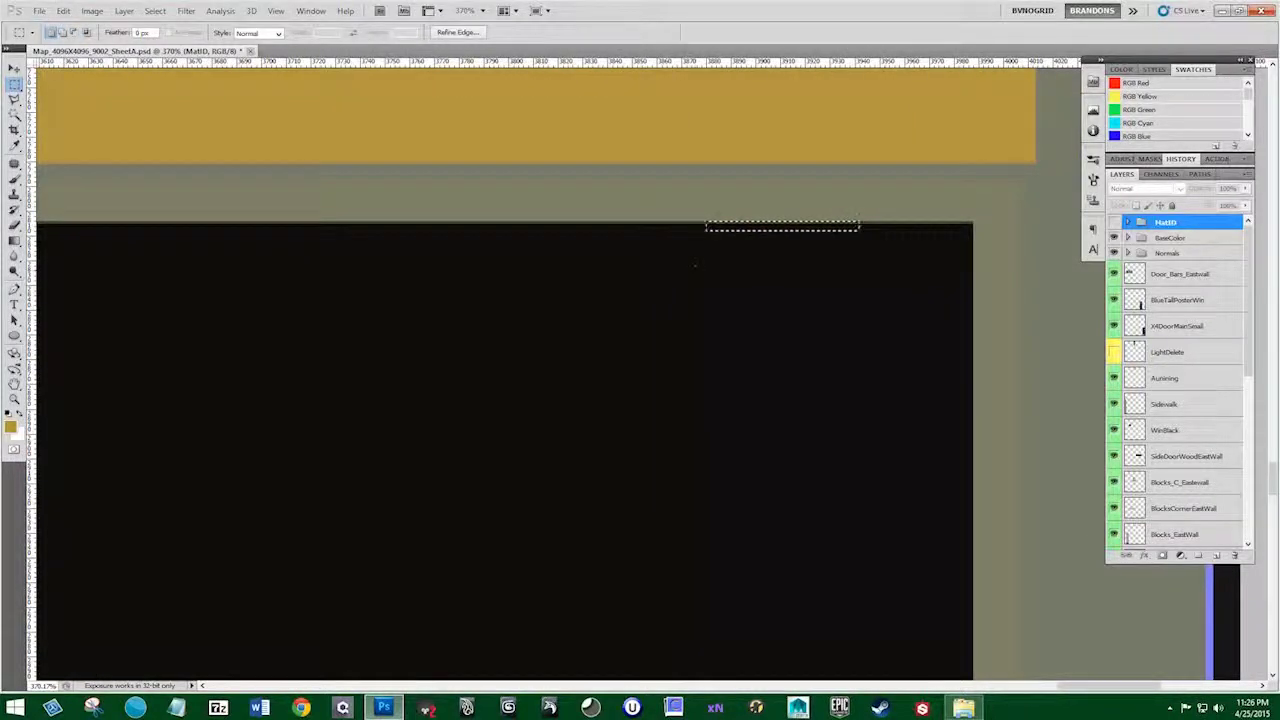
Compare the door glass's upper edge across BaseColor and Normals by toggling both groups, and clear the strip selection
{"action": "left_click", "coordinate": [1114, 237]}
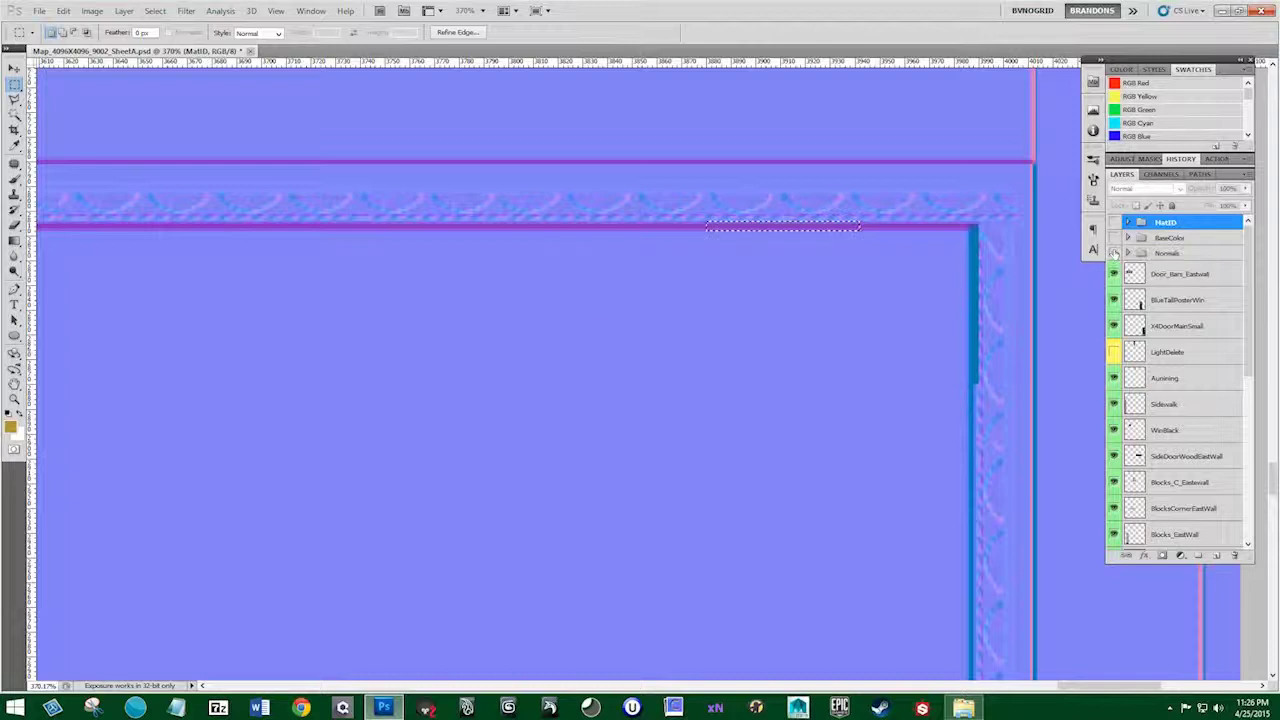
{"action": "left_click", "coordinate": [1114, 253]}
{"action": "left_click", "coordinate": [1114, 253]}
{"action": "left_click", "coordinate": [1114, 250]}
{"action": "left_click", "coordinate": [1114, 250]}
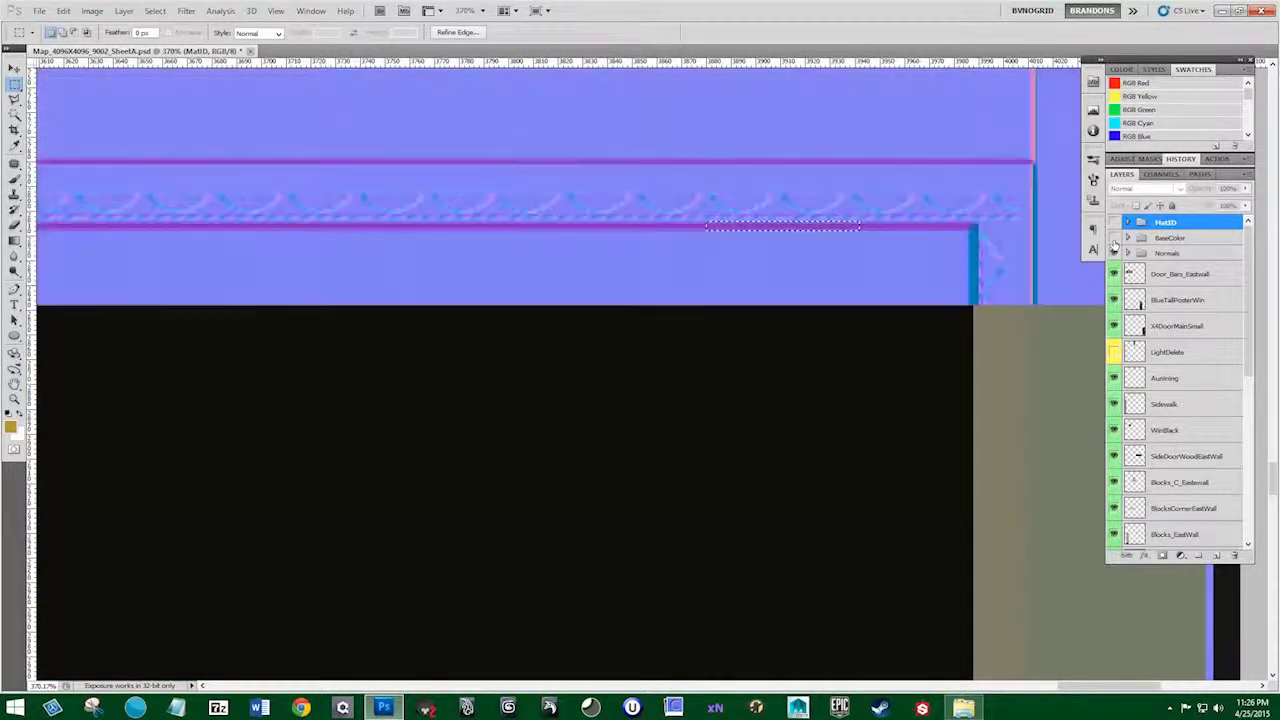
{"action": "left_click", "coordinate": [1114, 250]}
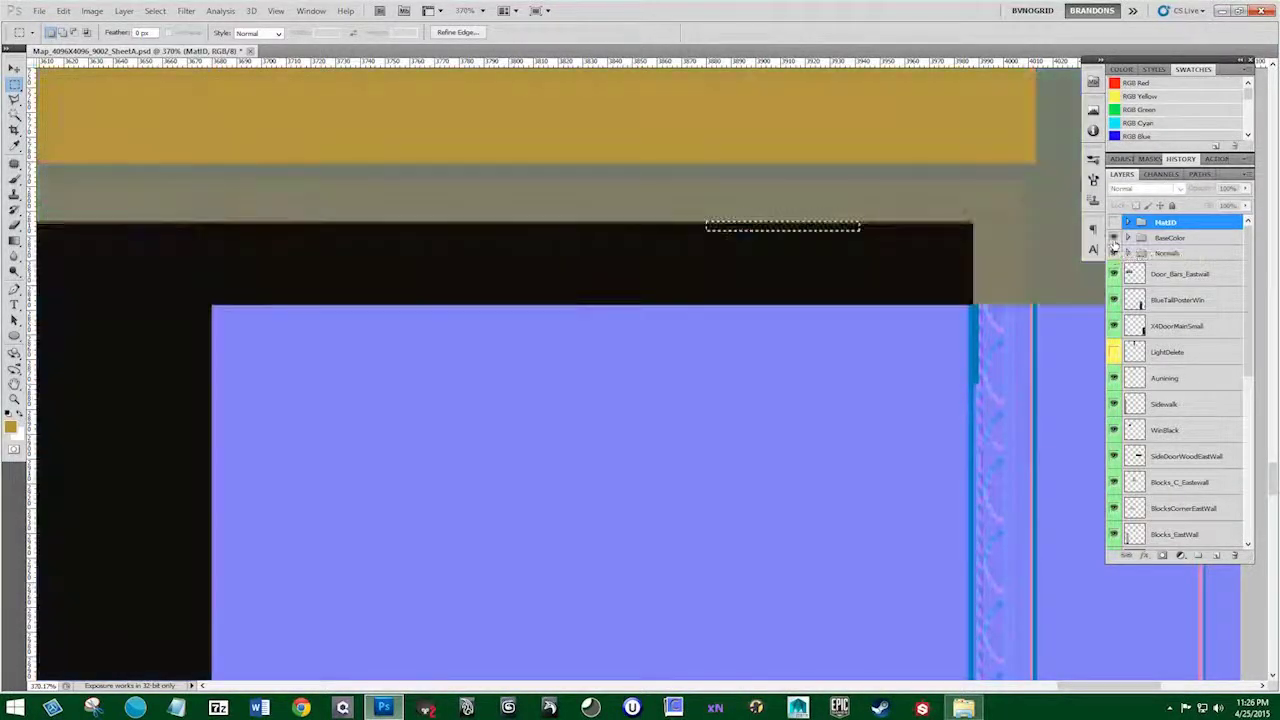
{"action": "left_click", "coordinate": [1114, 250]}
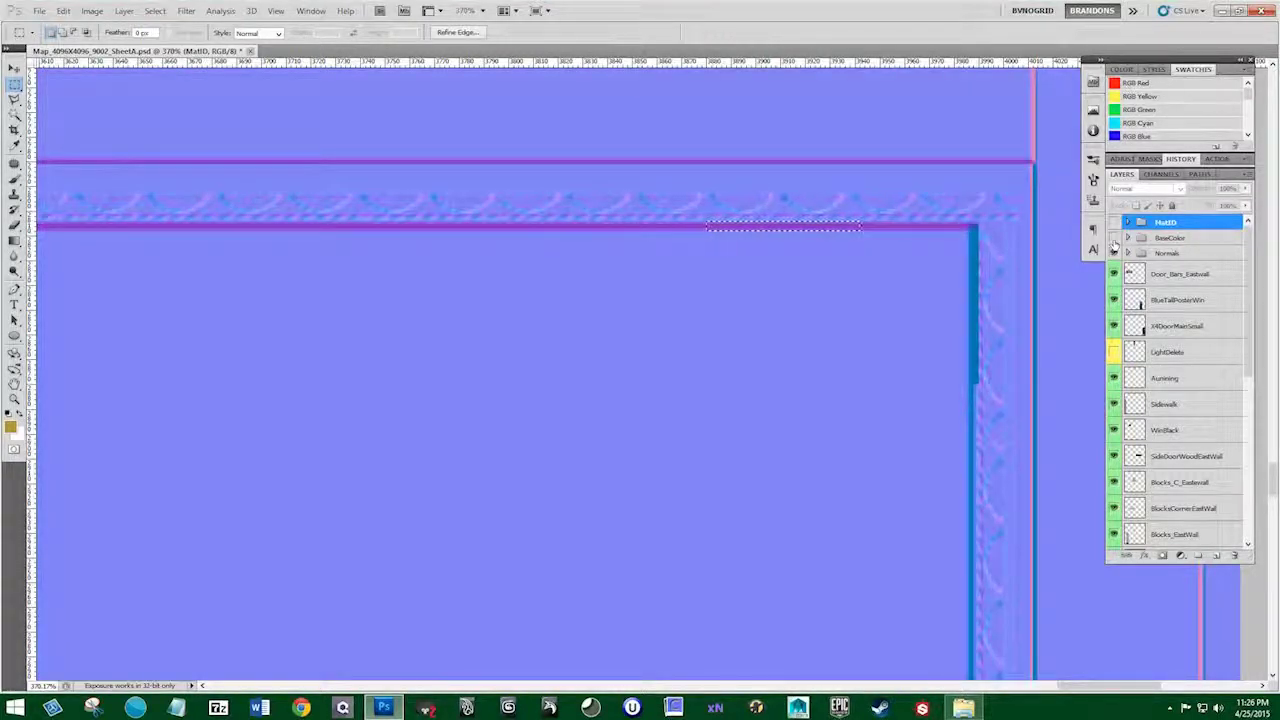
{"action": "key", "text": "ctrl+d"}
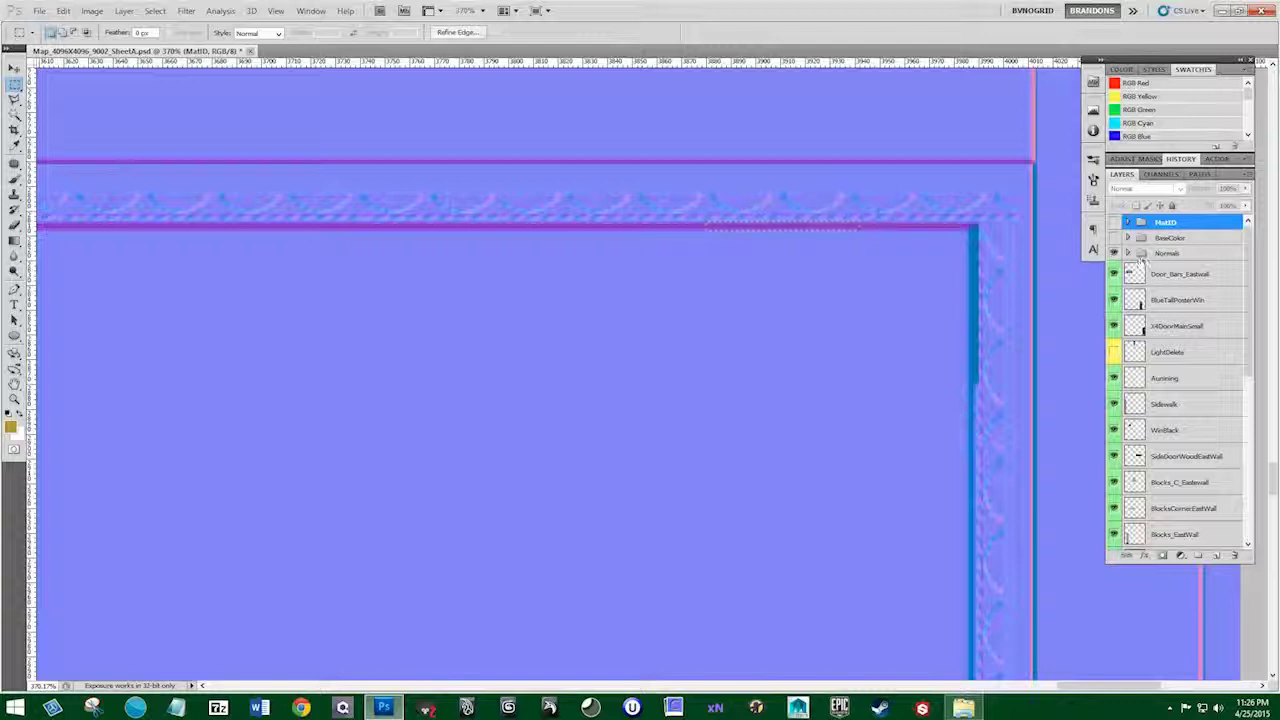
Locate the Door group inside the Normals group by toggling its visibility, and expand it to list its layers
{"action": "scroll", "coordinate": [923, 334], "scroll_direction": "down", "scroll_amount": 5}
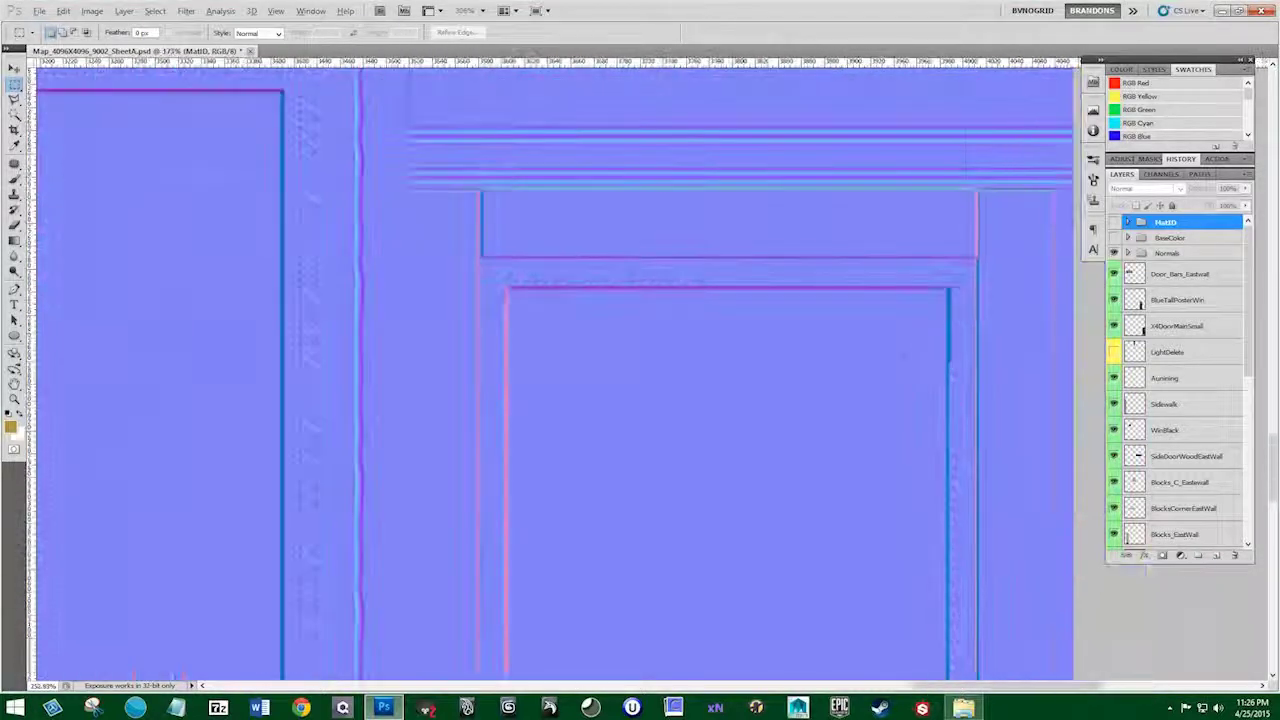
{"action": "scroll", "coordinate": [890, 488], "scroll_direction": "down", "scroll_amount": 5}
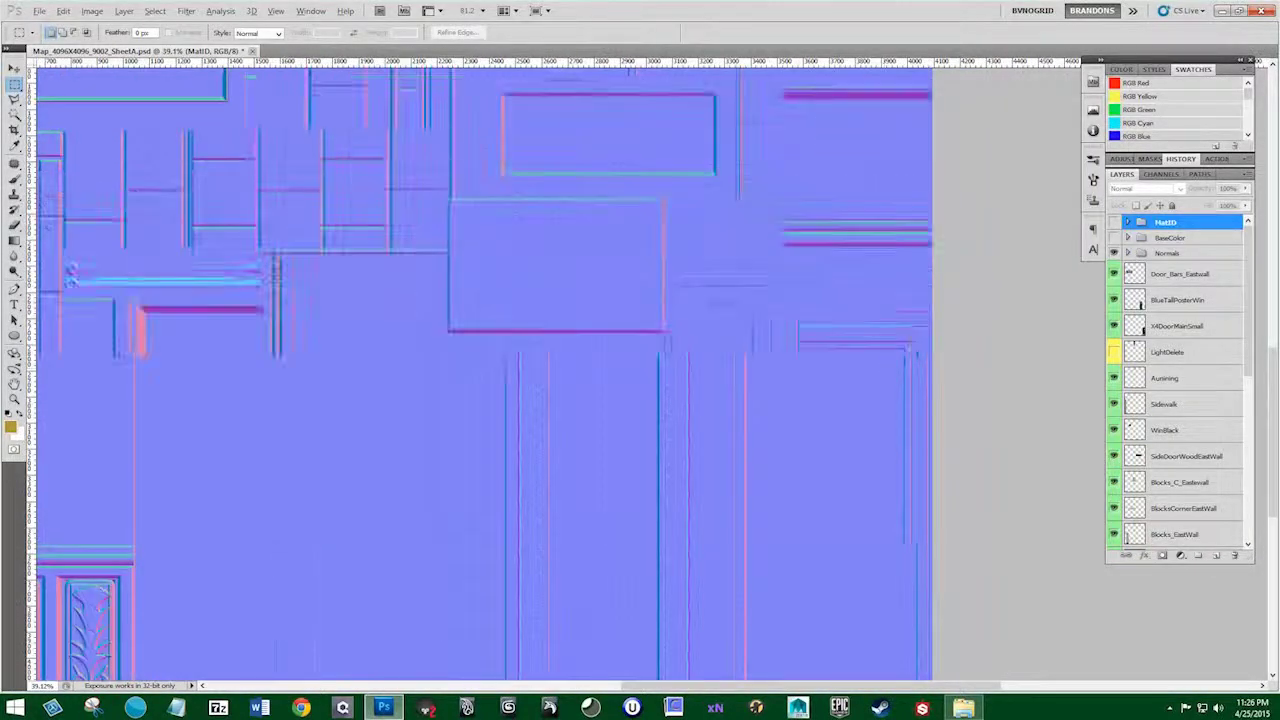
{"action": "scroll", "coordinate": [890, 488], "scroll_direction": "down", "scroll_amount": 2}
{"action": "scroll", "coordinate": [929, 505], "scroll_direction": "up", "scroll_amount": 5}
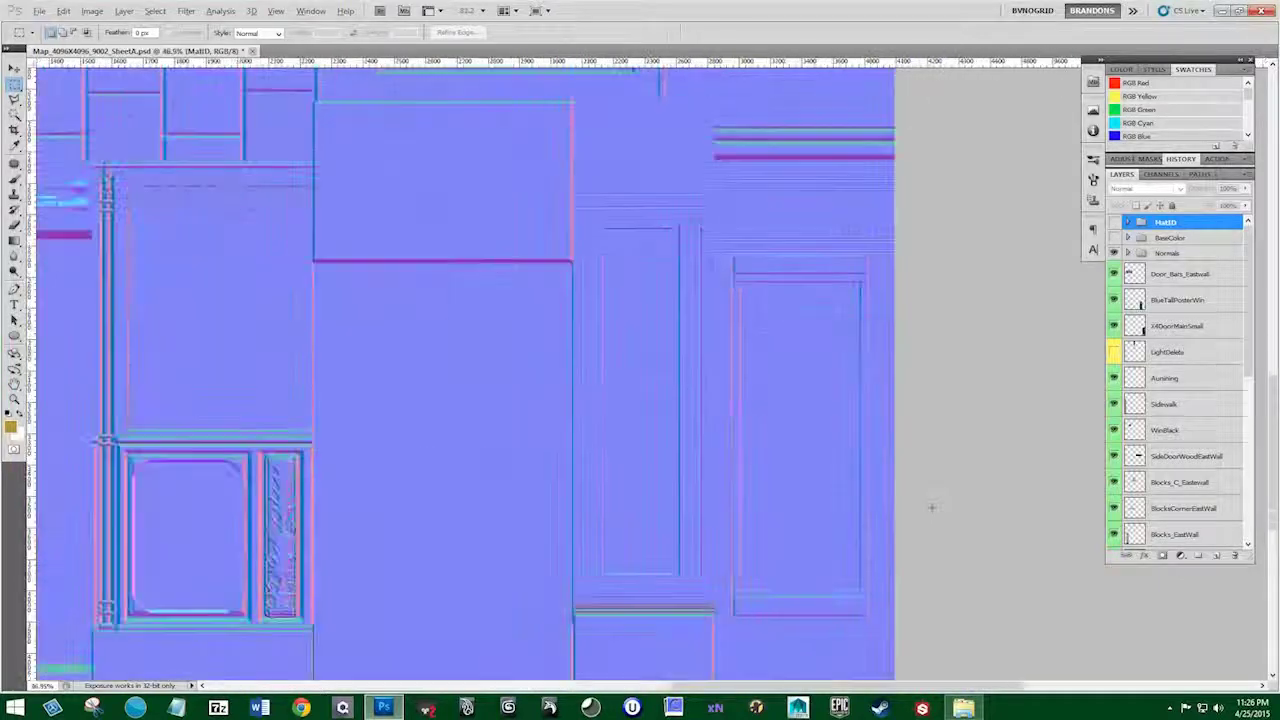
{"action": "left_click_drag", "start_coordinate": [856, 405], "coordinate": [831, 356]}
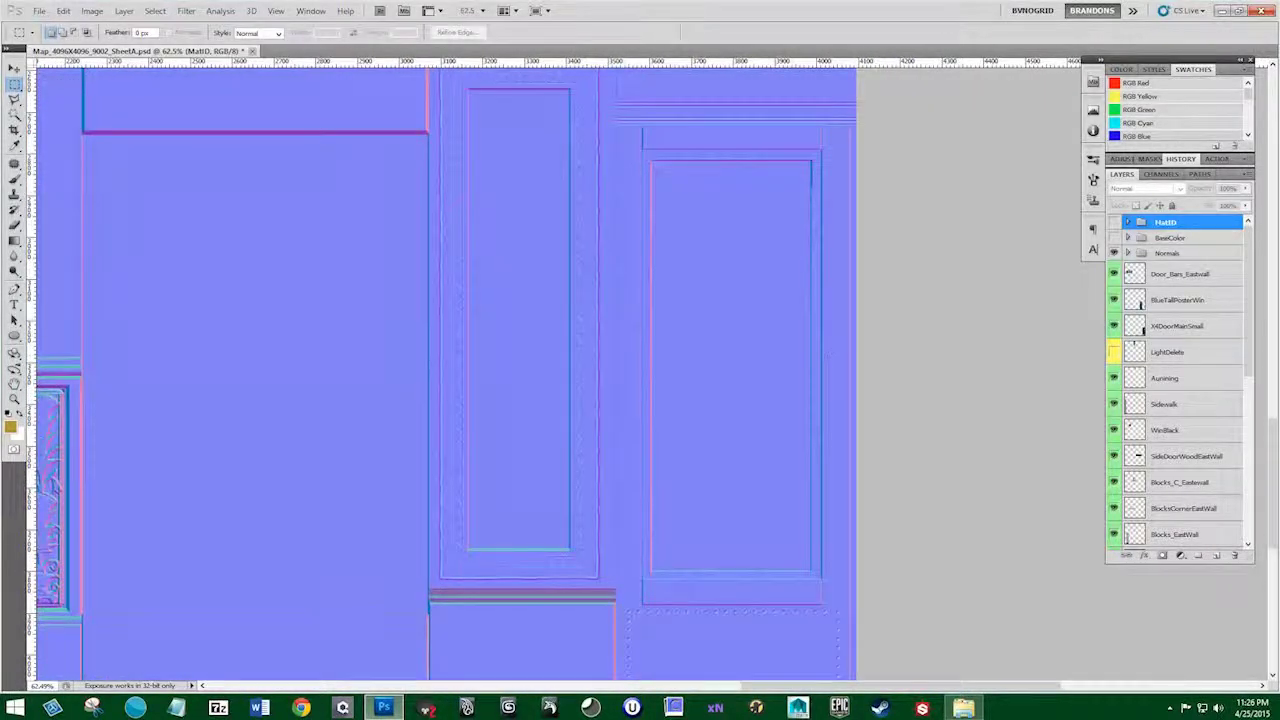
{"action": "left_click", "coordinate": [1128, 254]}
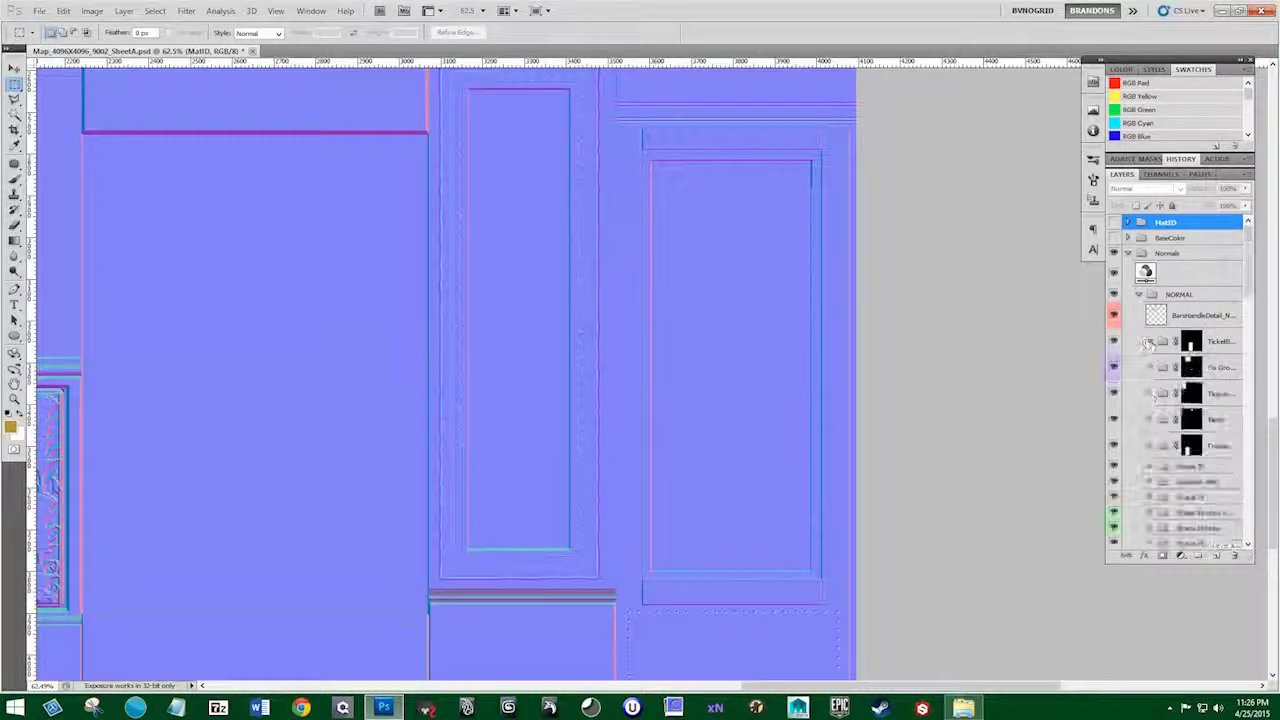
{"action": "scroll", "coordinate": [1137, 405], "scroll_direction": "down", "scroll_amount": 8}
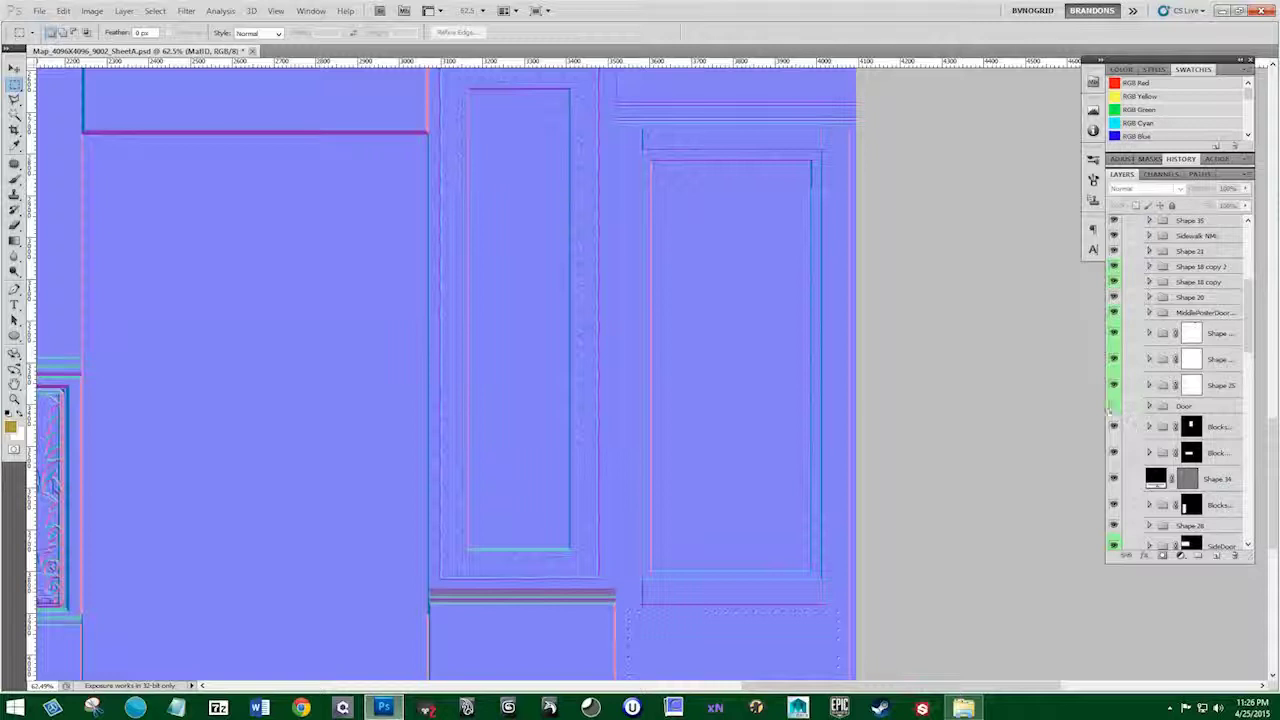
{"action": "left_click", "coordinate": [1151, 406]}
{"action": "left_click", "coordinate": [1151, 406]}
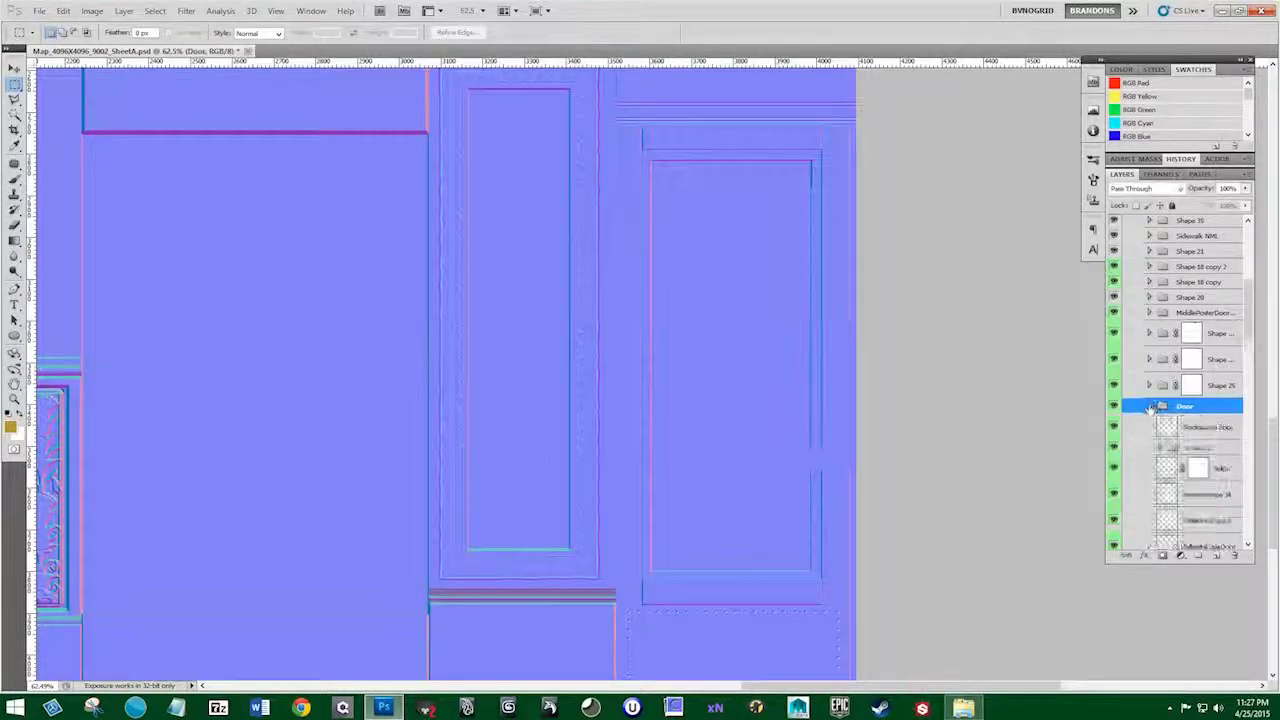
{"action": "scroll", "coordinate": [1160, 440], "scroll_direction": "down", "scroll_amount": 2}
{"action": "scroll", "coordinate": [1163, 455], "scroll_direction": "down", "scroll_amount": 3}
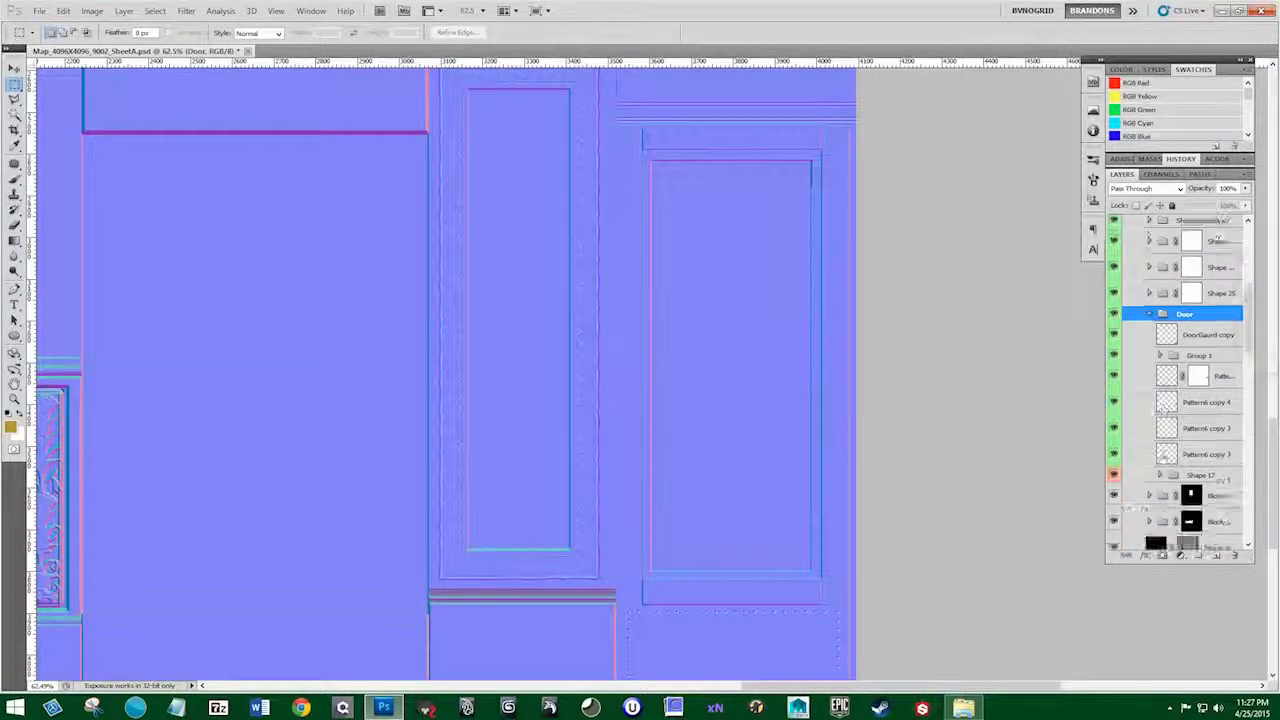
Identify the door glass shape in Shape 17 by toggling the Door layers, load its outline as a selection, and keep all layers visible
{"action": "left_click", "coordinate": [1192, 469], "text": "ctrl"}
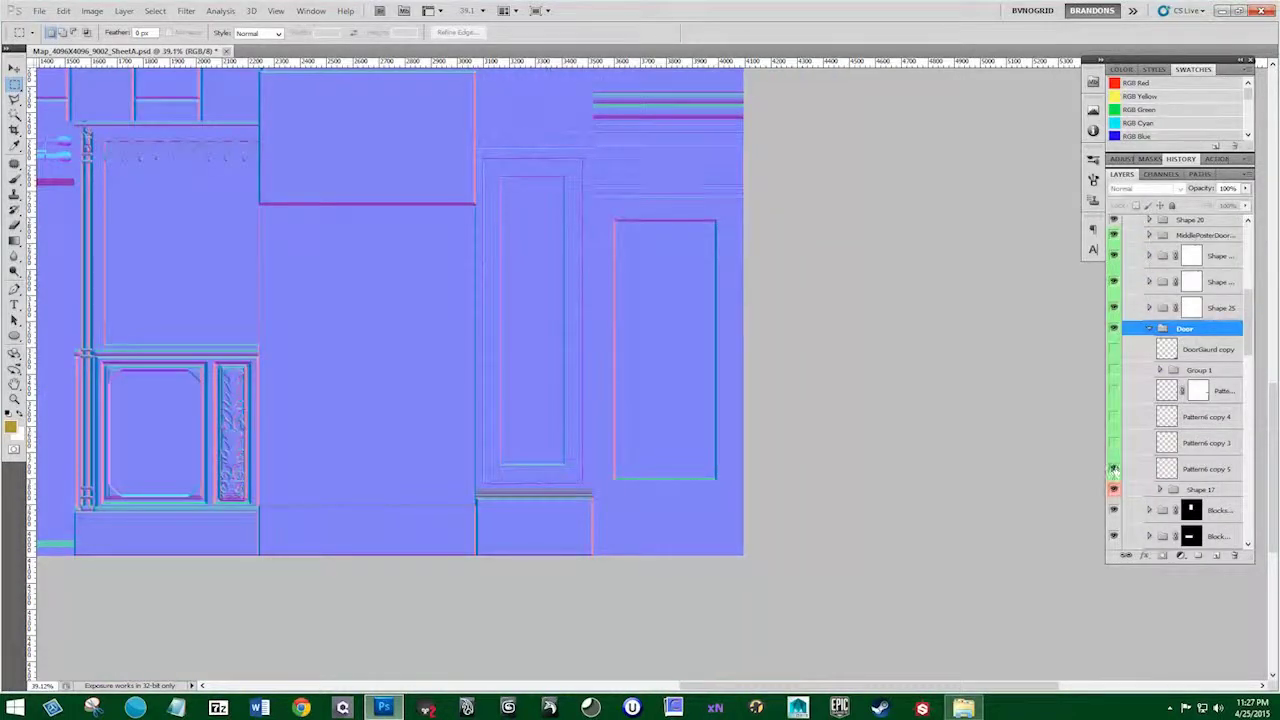
{"action": "left_click", "coordinate": [1113, 491]}
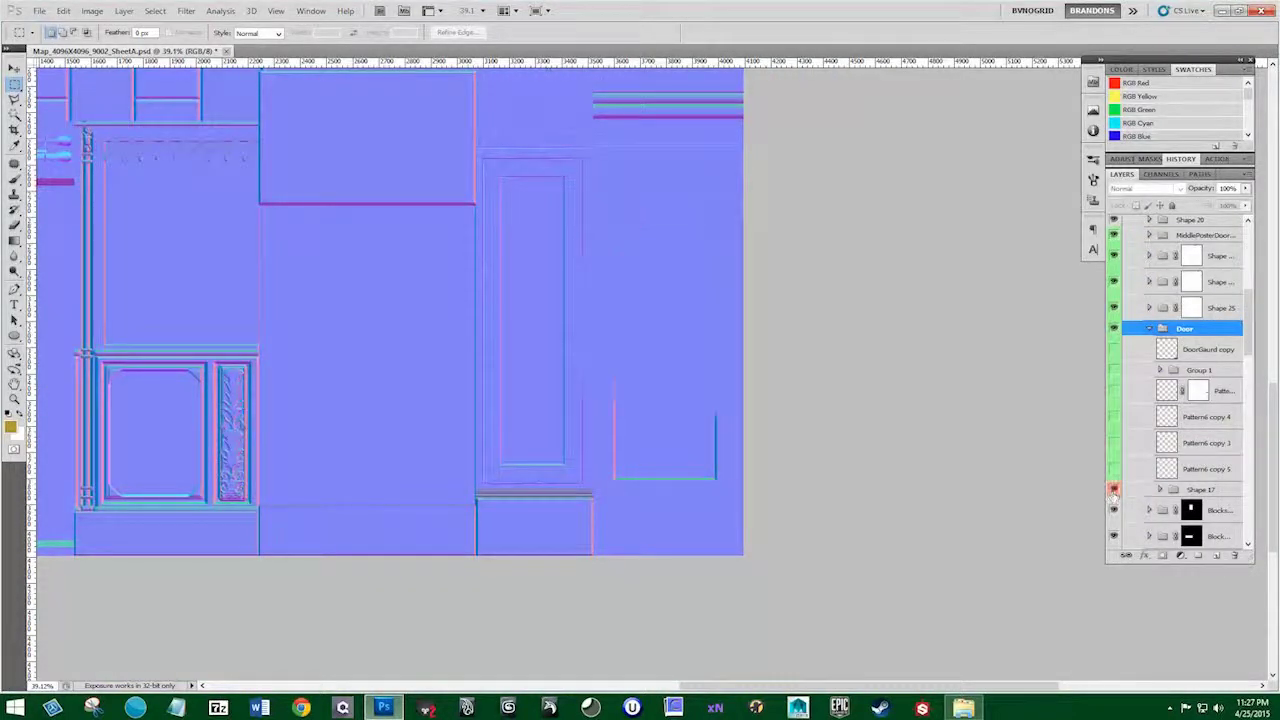
{"action": "left_click", "coordinate": [1160, 489]}
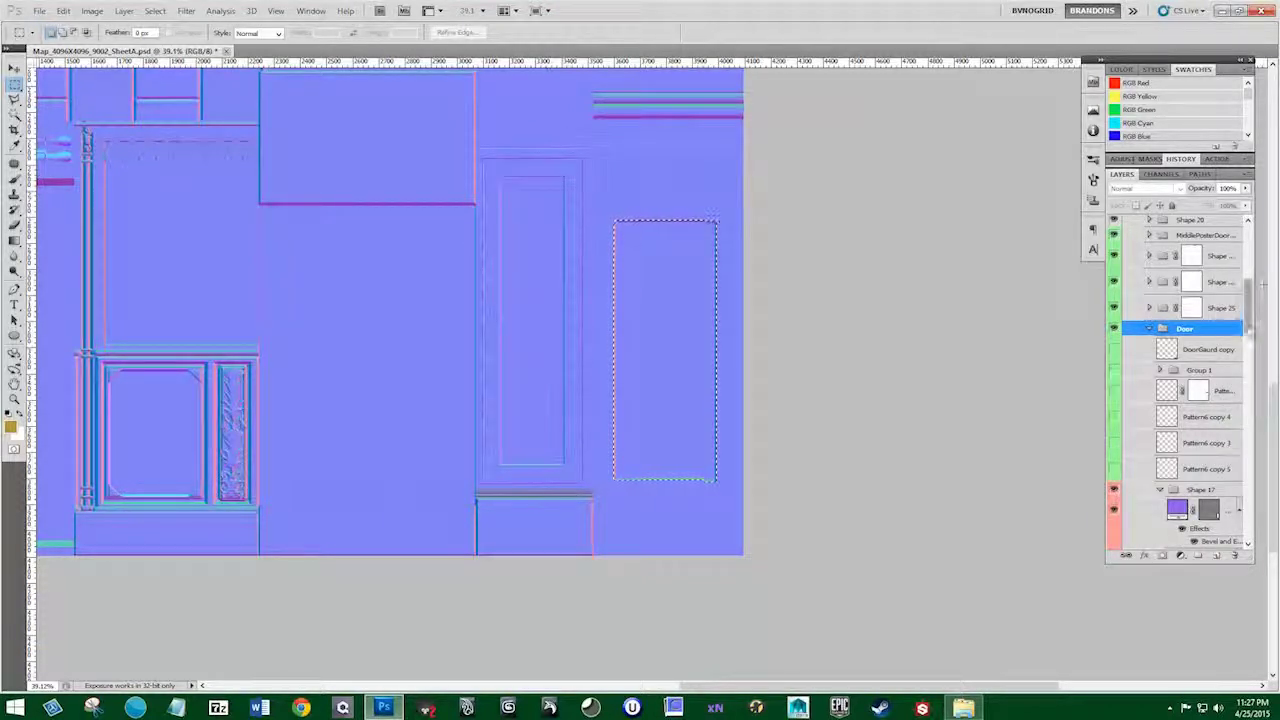
{"action": "left_click_drag", "start_coordinate": [1248, 300], "coordinate": [1248, 335]}
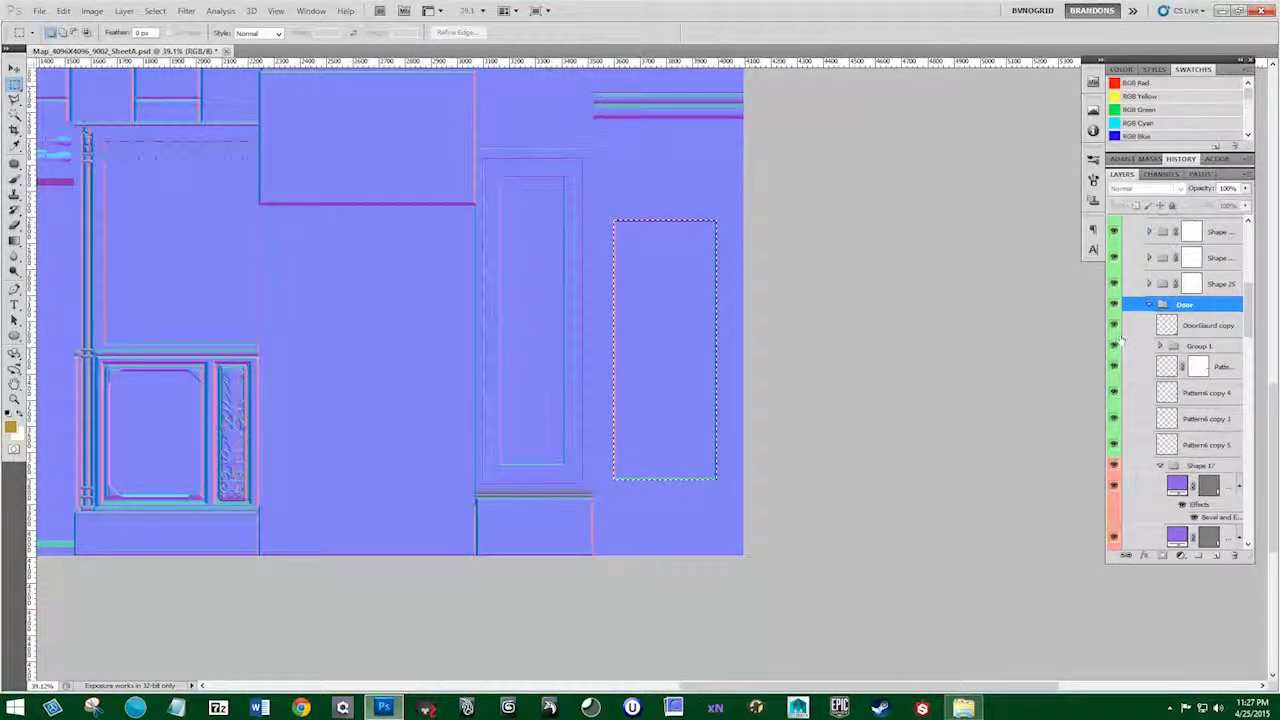
Contract the door glass selection by 5 pixels to bring it in to the glass's bevelled edge
{"action": "scroll", "coordinate": [730, 202], "scroll_direction": "up", "scroll_amount": 4}
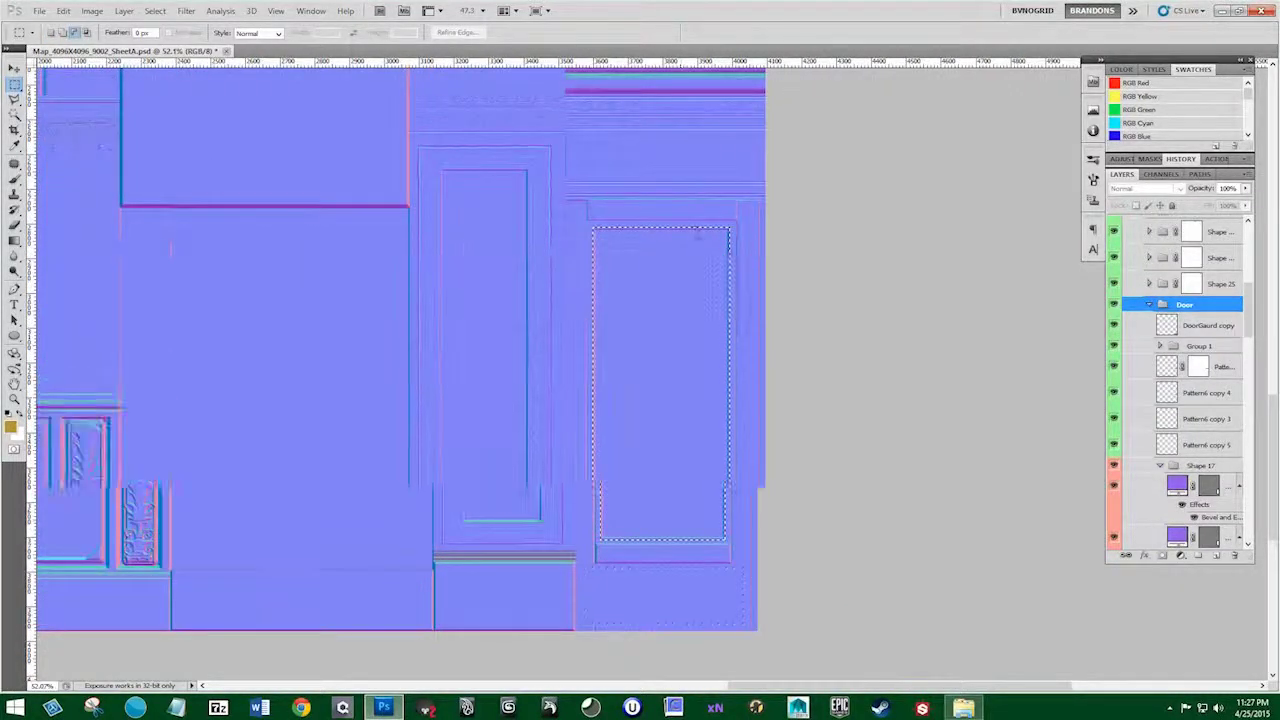
{"action": "scroll", "coordinate": [702, 234], "scroll_direction": "up", "scroll_amount": 10}
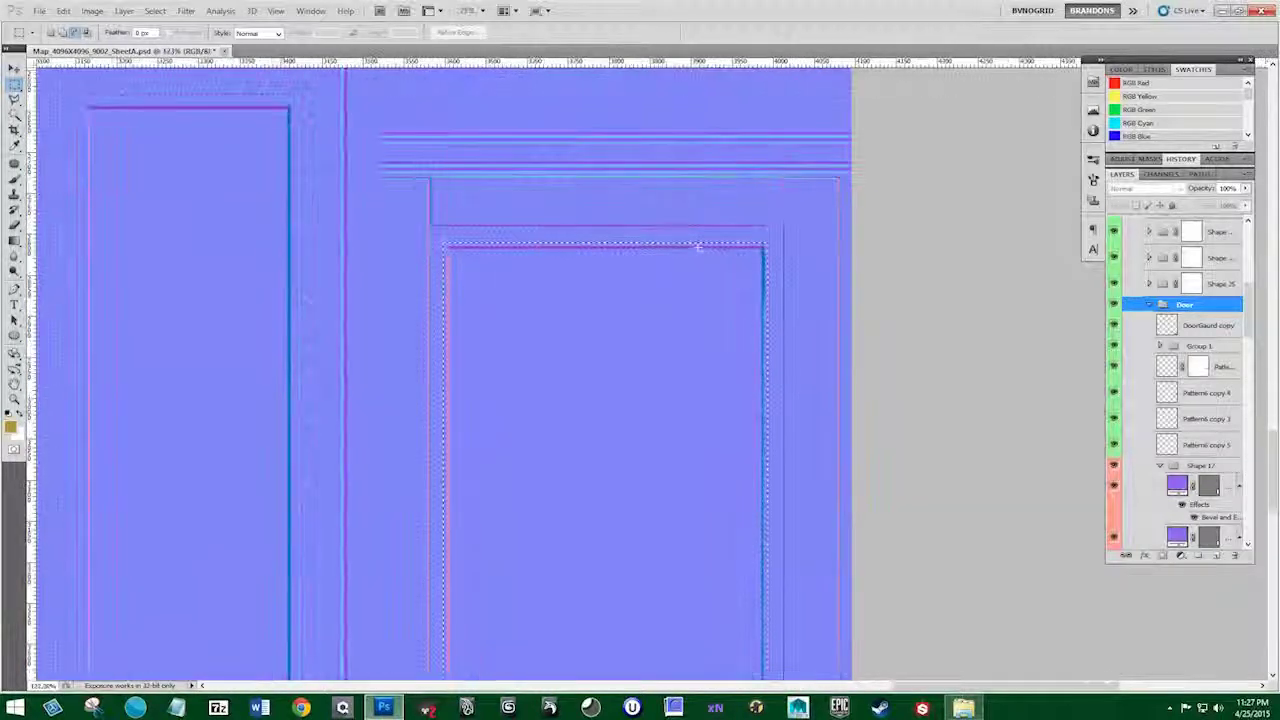
{"action": "scroll", "coordinate": [697, 248], "scroll_direction": "up", "scroll_amount": 3}
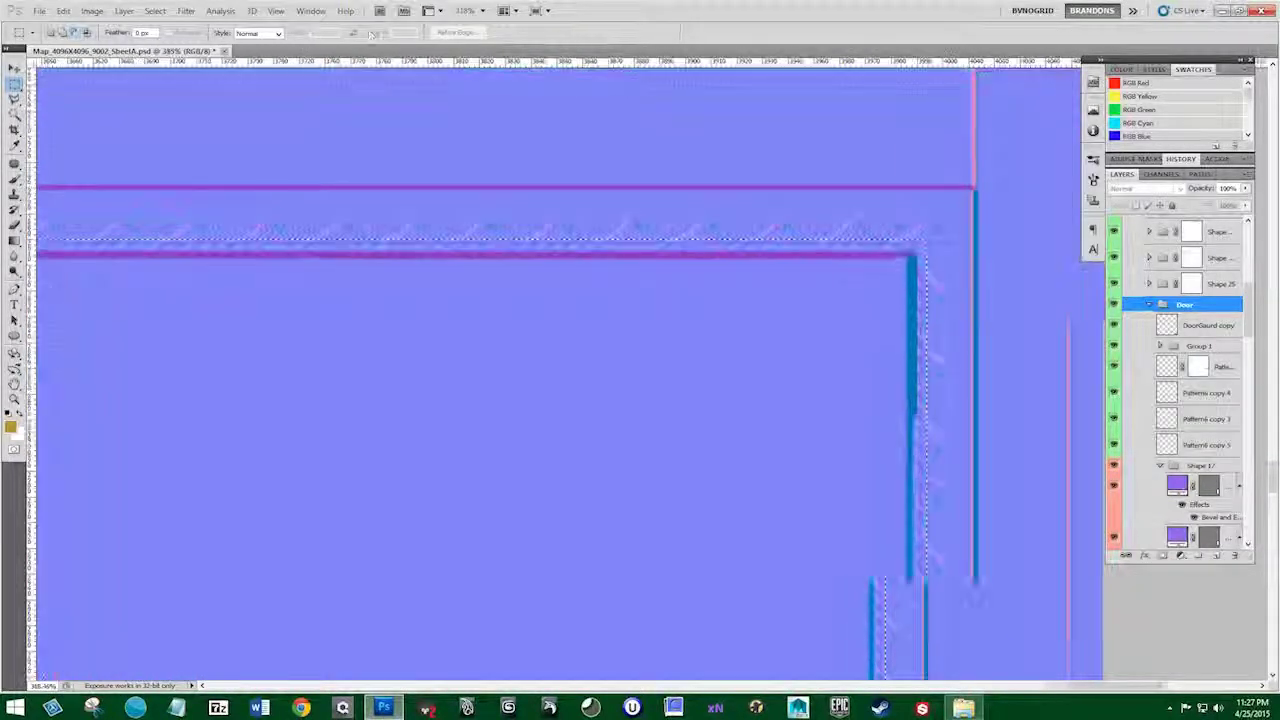
{"action": "left_click", "coordinate": [186, 11]}
{"action": "mouse_move", "coordinate": [165, 15]}
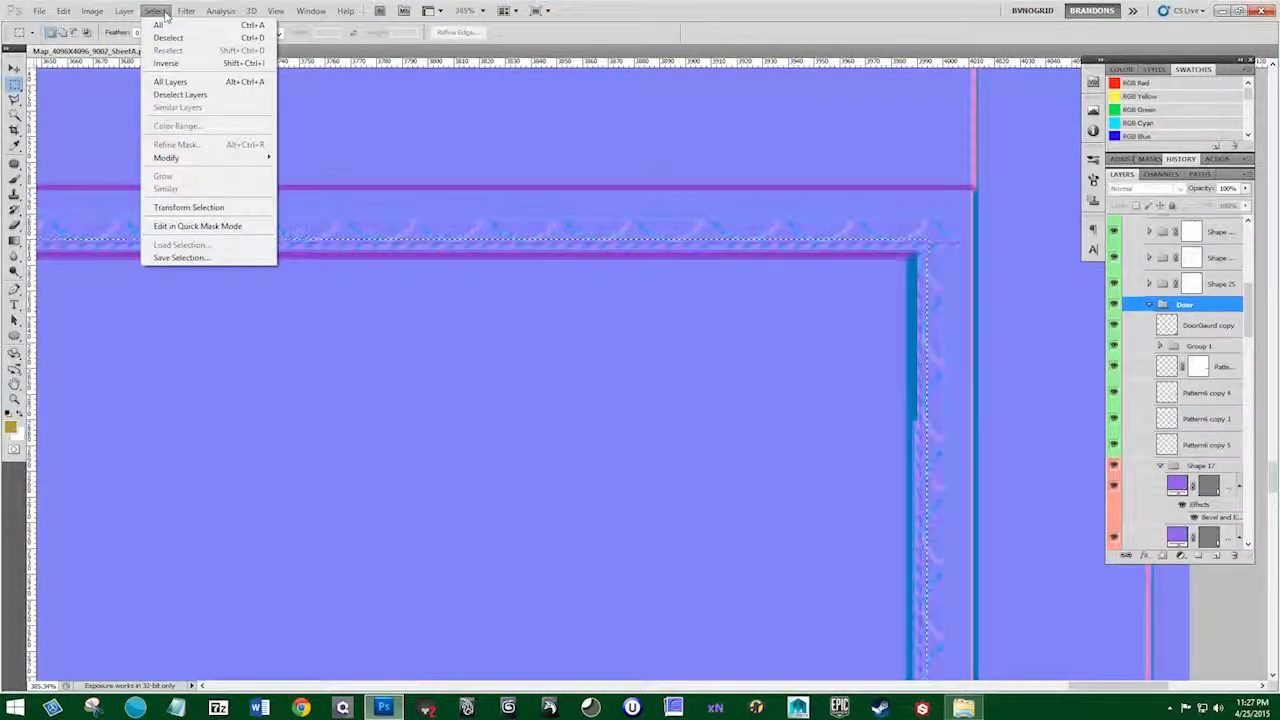
{"action": "mouse_move", "coordinate": [224, 160]}
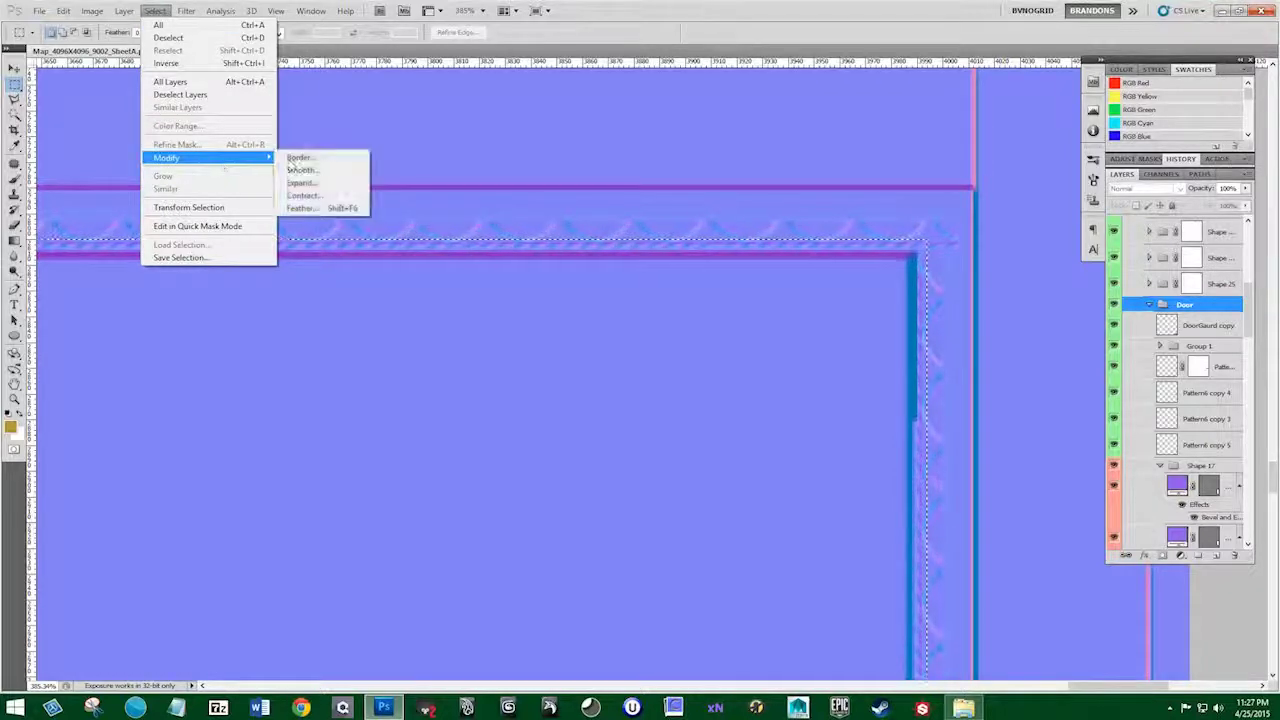
{"action": "left_click", "coordinate": [303, 195]}
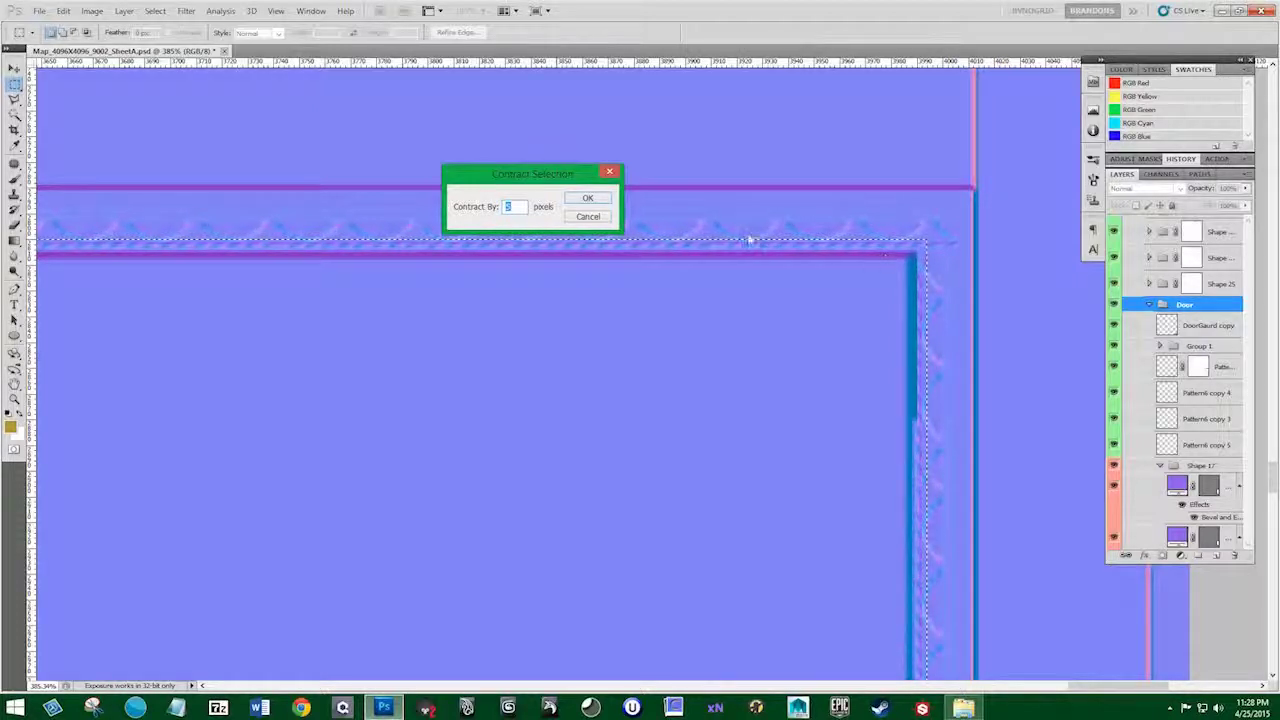
{"action": "left_click", "coordinate": [587, 197]}
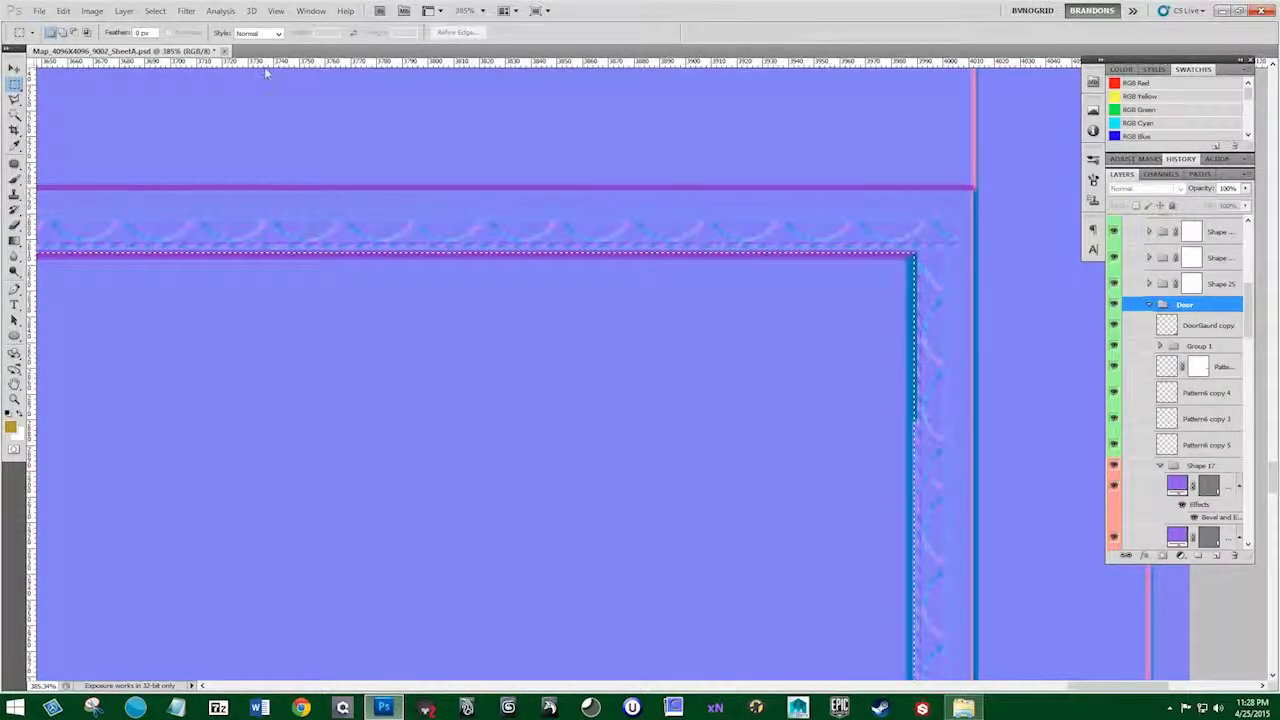
Contract the door glass selection by another 2 pixels
{"action": "left_click", "coordinate": [182, 10]}
{"action": "mouse_move", "coordinate": [155, 10]}
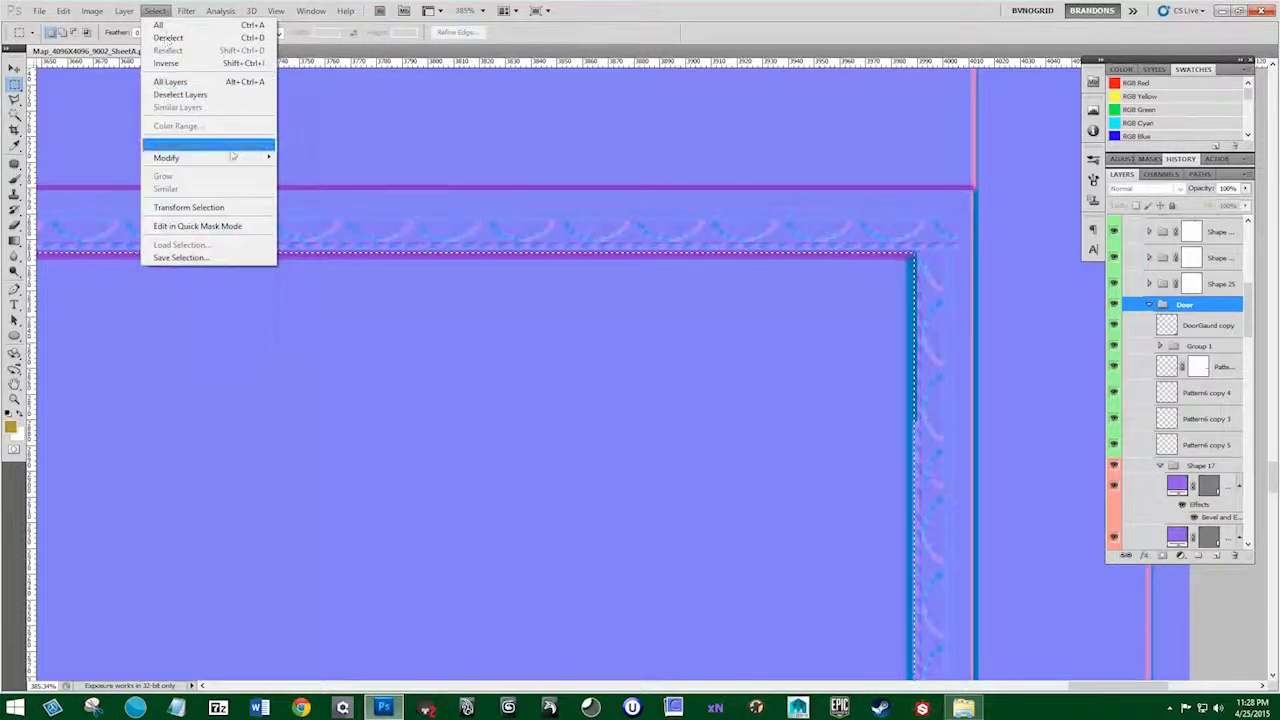
{"action": "mouse_move", "coordinate": [231, 160]}
{"action": "left_click", "coordinate": [303, 200]}
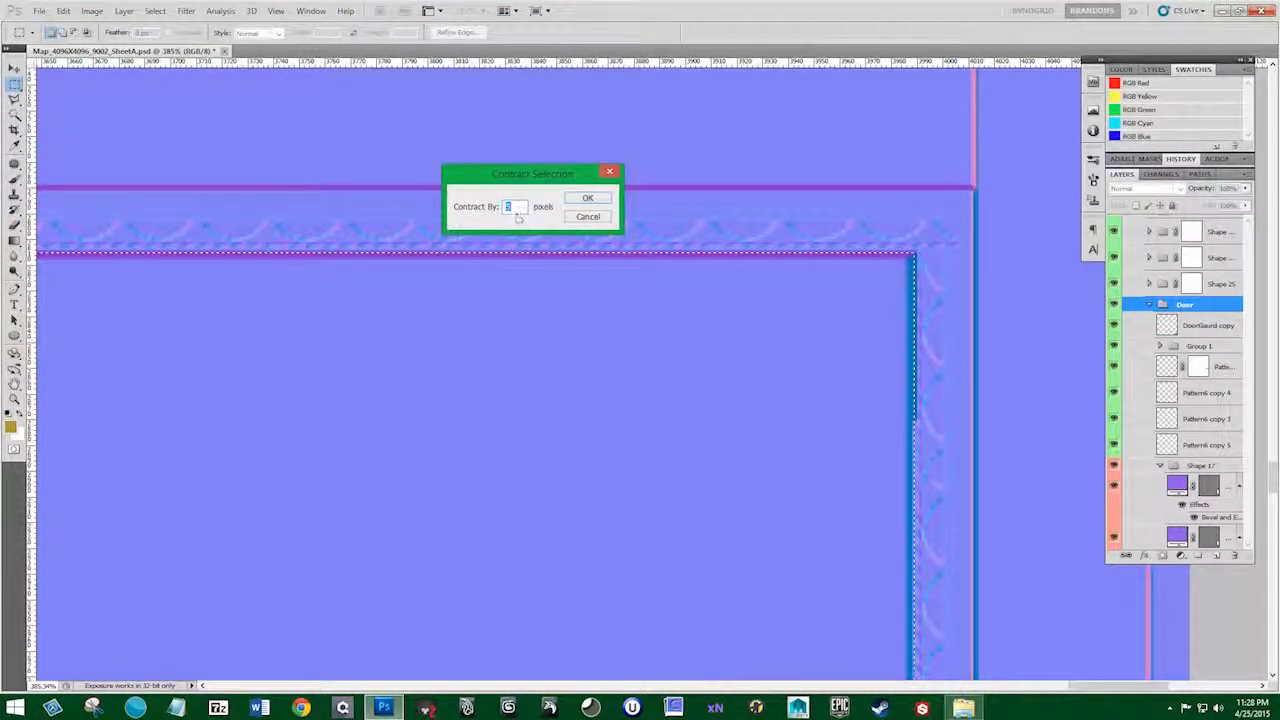
{"action": "type", "text": "2"}
{"action": "left_click", "coordinate": [578, 202]}
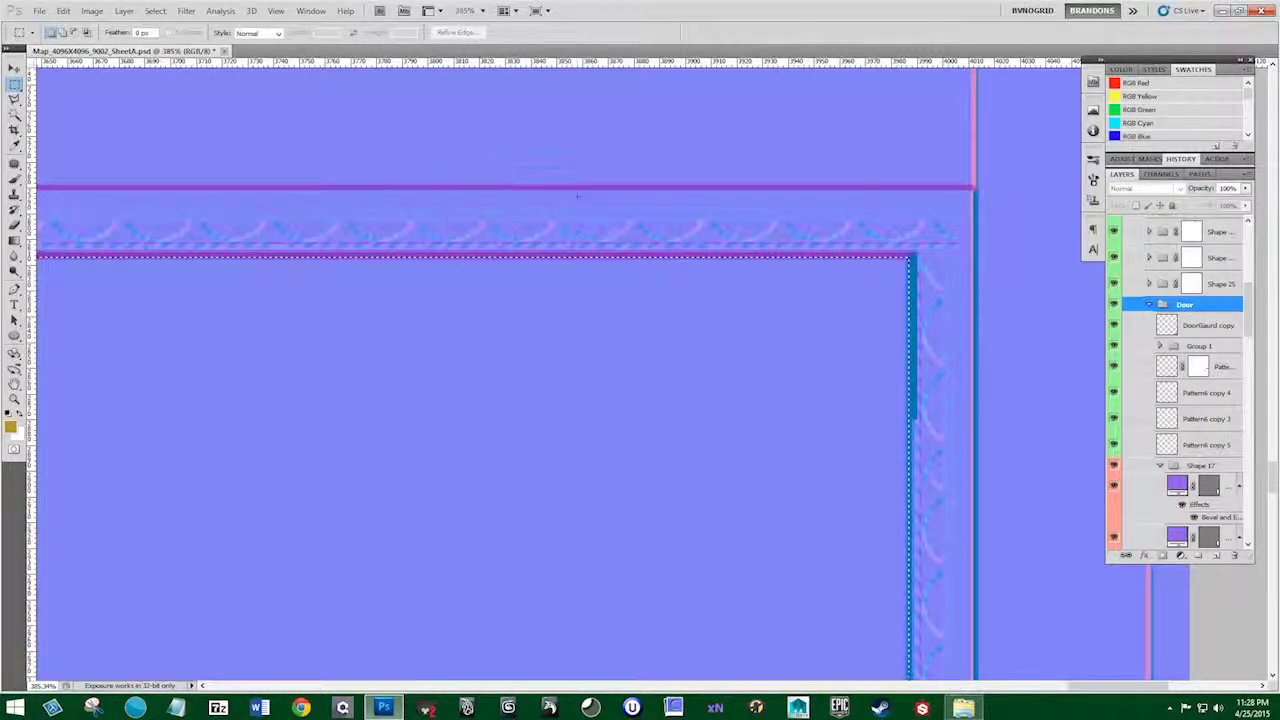
Contract the door glass selection once more so it sits just inside the normal map's bevel line
{"action": "left_click", "coordinate": [186, 10]}
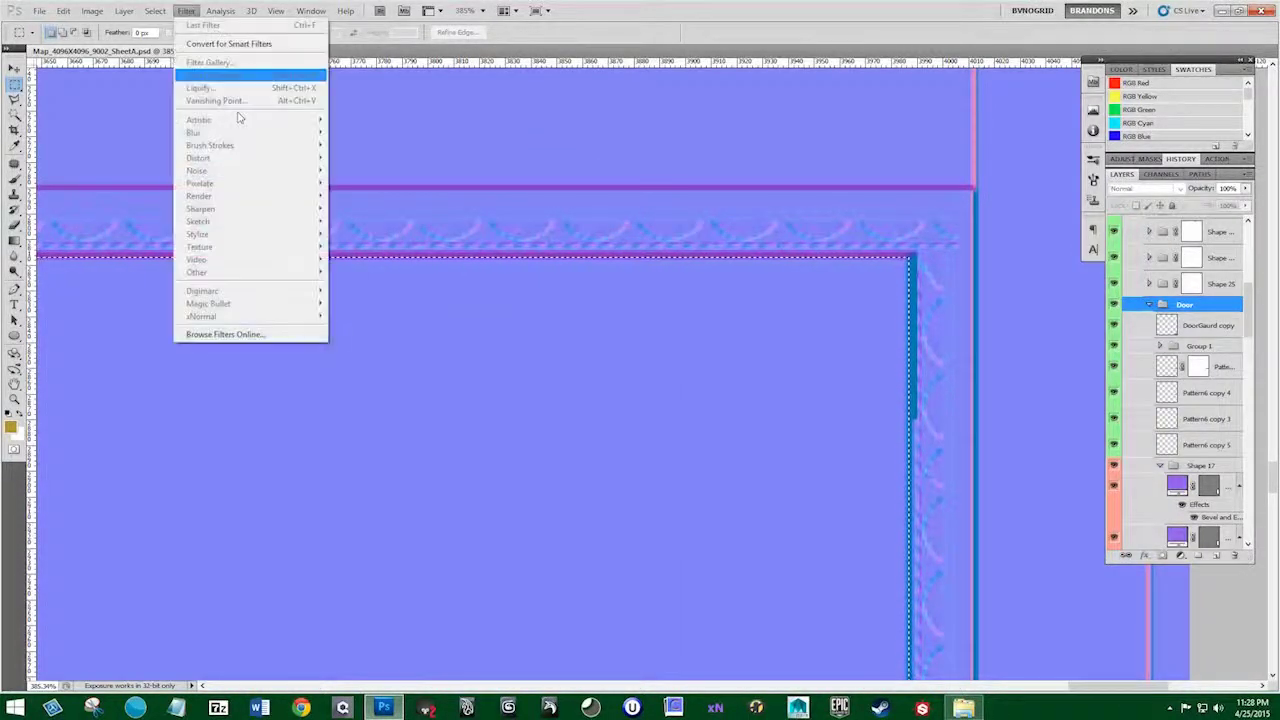
{"action": "mouse_move", "coordinate": [155, 10]}
{"action": "mouse_move", "coordinate": [207, 160]}
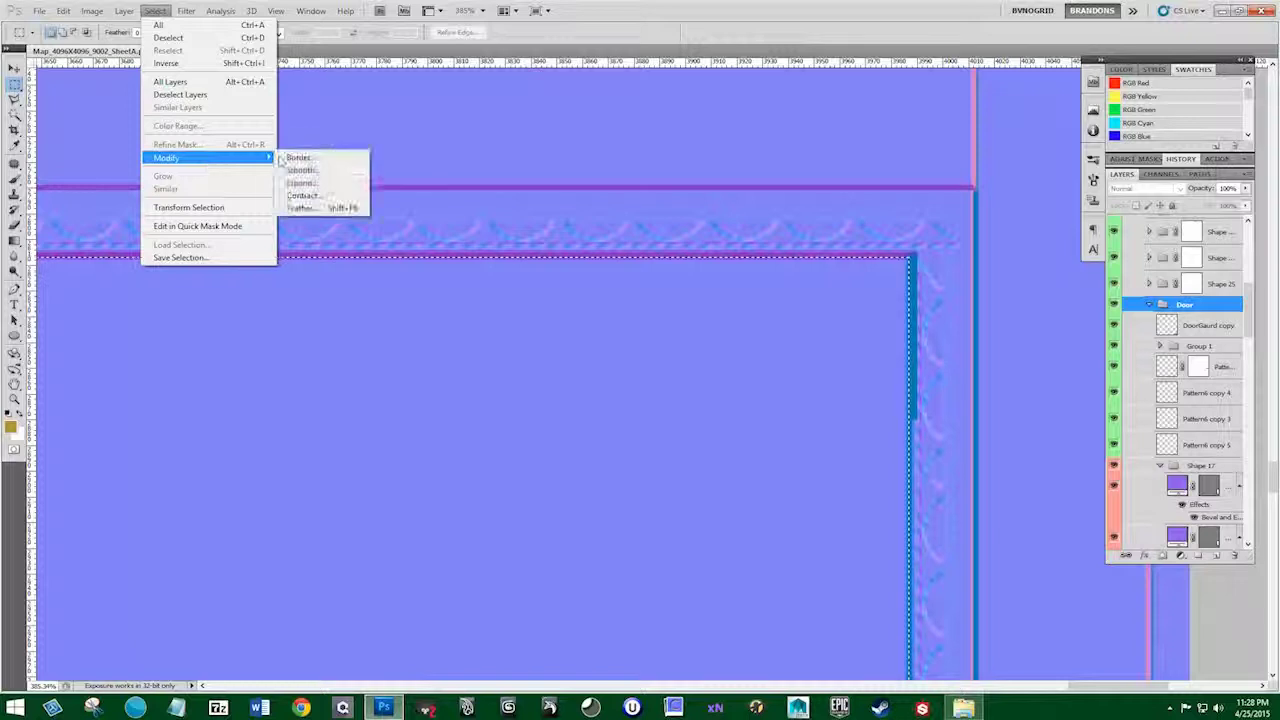
{"action": "left_click", "coordinate": [303, 201]}
{"action": "left_click", "coordinate": [574, 200]}
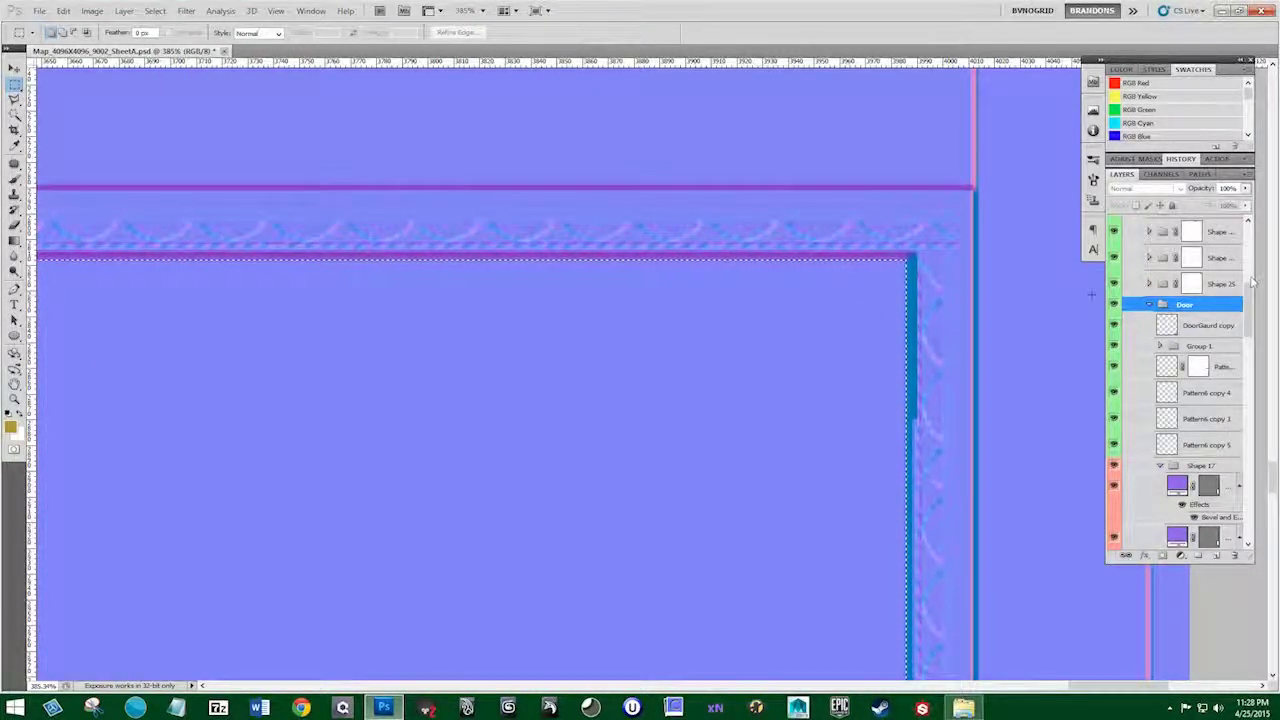
Collapse Normals and compare the contracted selection with the source photo, MatID and BaseColor by toggling the groups
{"action": "left_click_drag", "start_coordinate": [1247, 308], "coordinate": [1246, 210]}
{"action": "left_click", "coordinate": [1126, 253]}
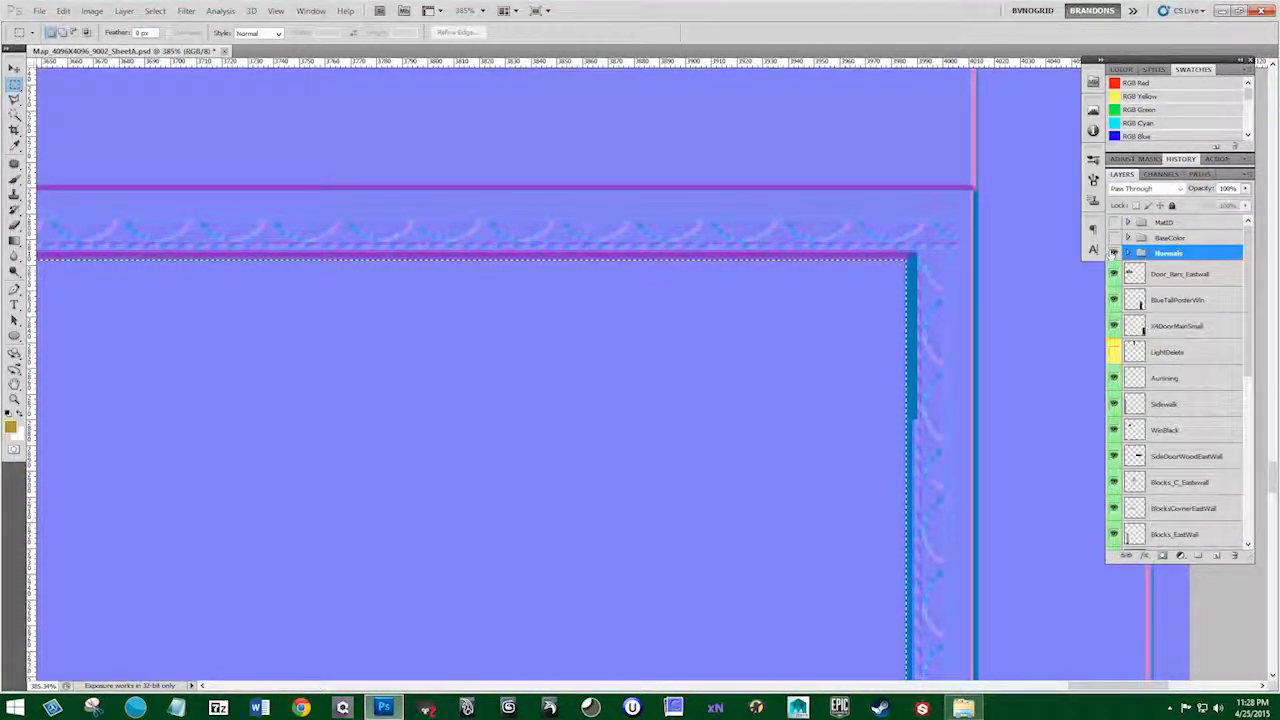
{"action": "left_click", "coordinate": [1115, 238]}
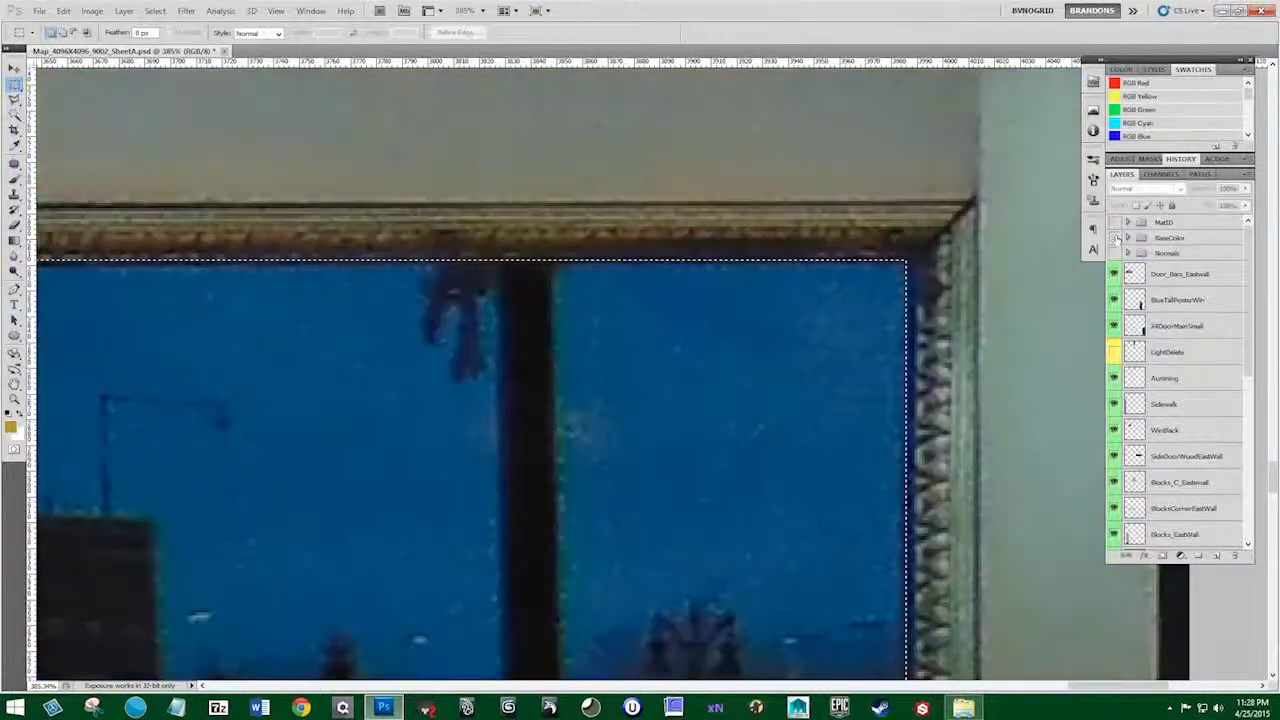
{"action": "left_click", "coordinate": [1115, 238]}
{"action": "left_click", "coordinate": [1115, 238]}
{"action": "left_click", "coordinate": [1115, 222]}
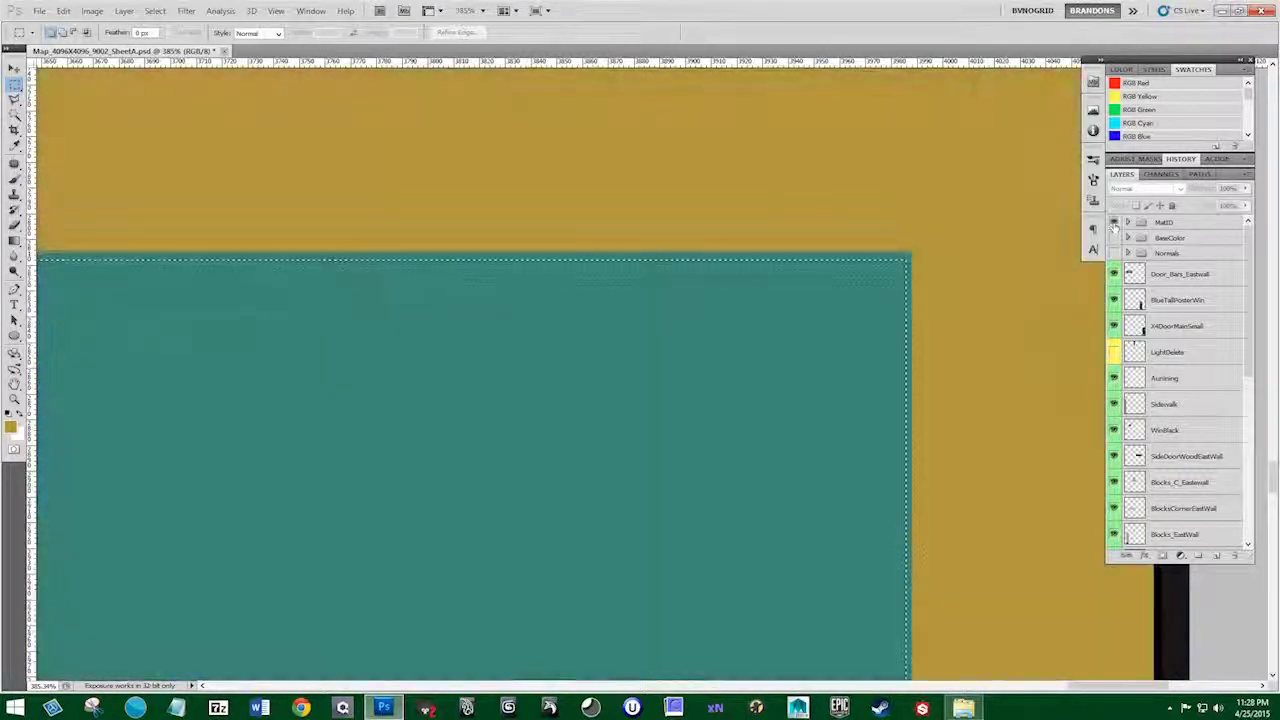
{"action": "left_click", "coordinate": [1115, 238]}
Expand the BaseColor group, check the DarkBlackGlass layer's coverage by toggling it, and make it the active layer
{"action": "left_click", "coordinate": [1128, 238]}
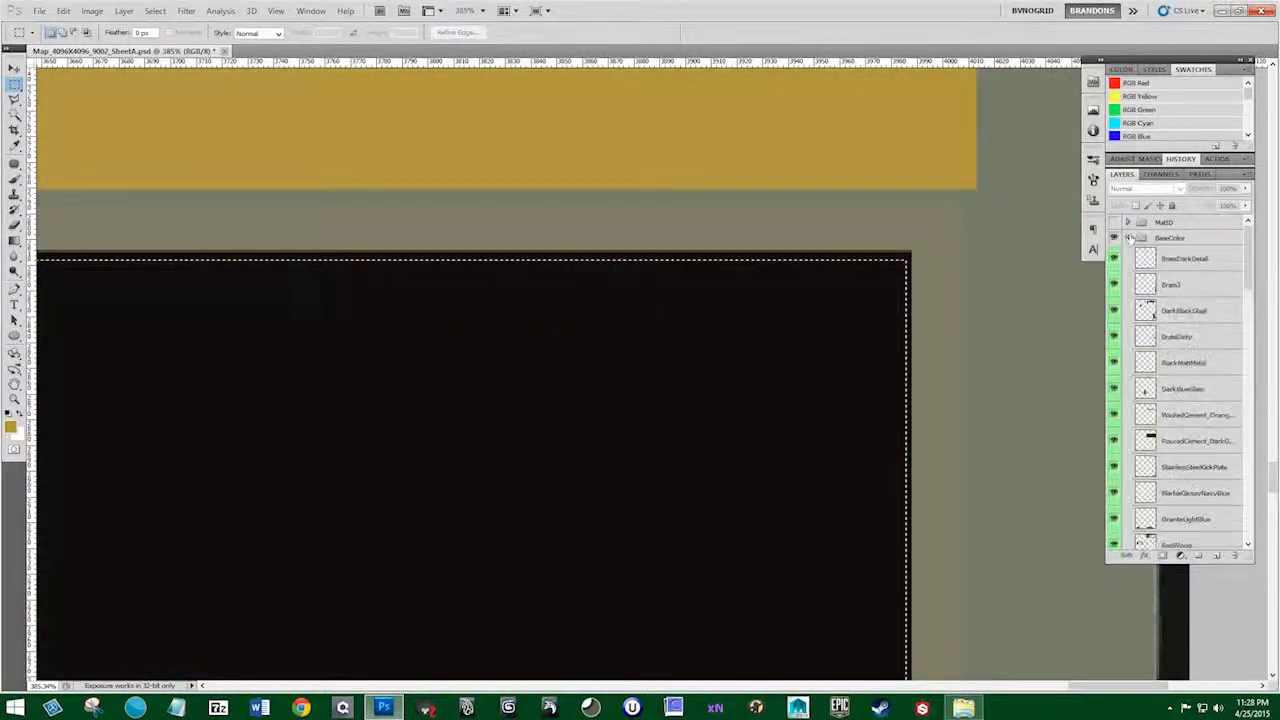
{"action": "left_click", "coordinate": [1115, 311]}
{"action": "left_click", "coordinate": [1115, 311]}
{"action": "left_click", "coordinate": [1173, 311]}
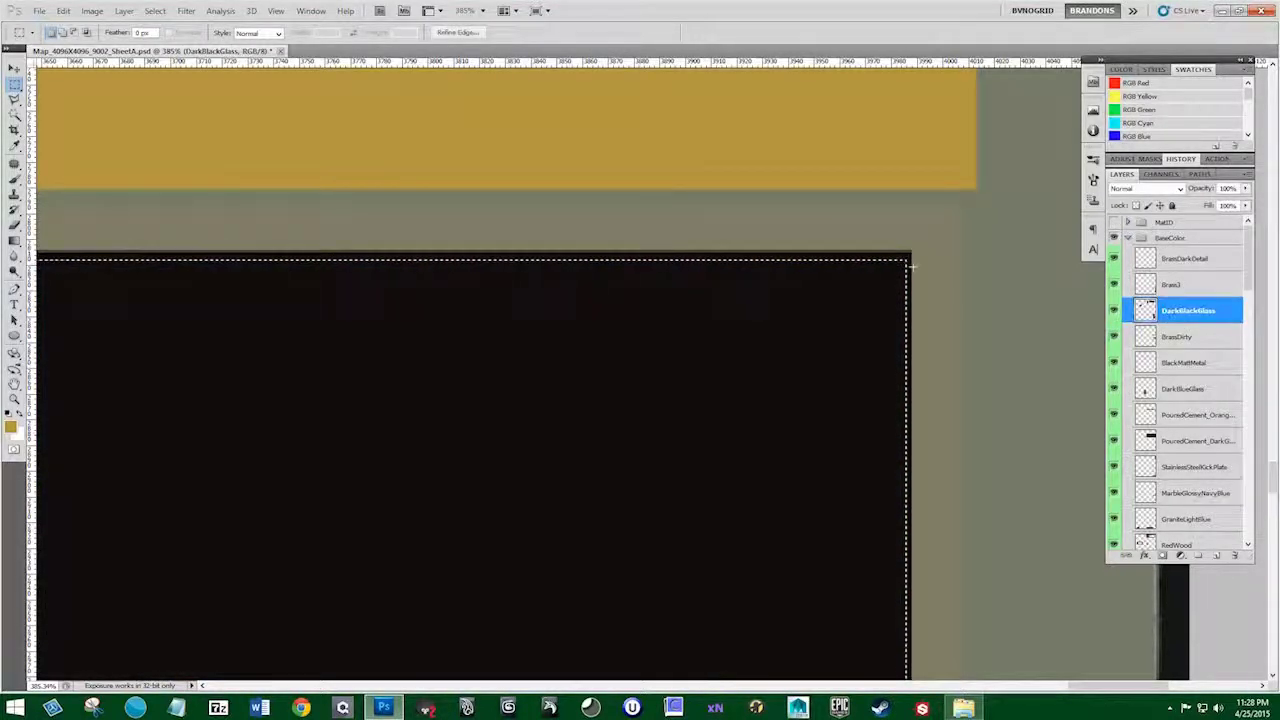
Inspect the contracted door glass selection at several scales and toggle the DarkBlackGlass layer to check what it covers
{"action": "scroll", "coordinate": [965, 277], "scroll_direction": "down", "scroll_amount": 10}
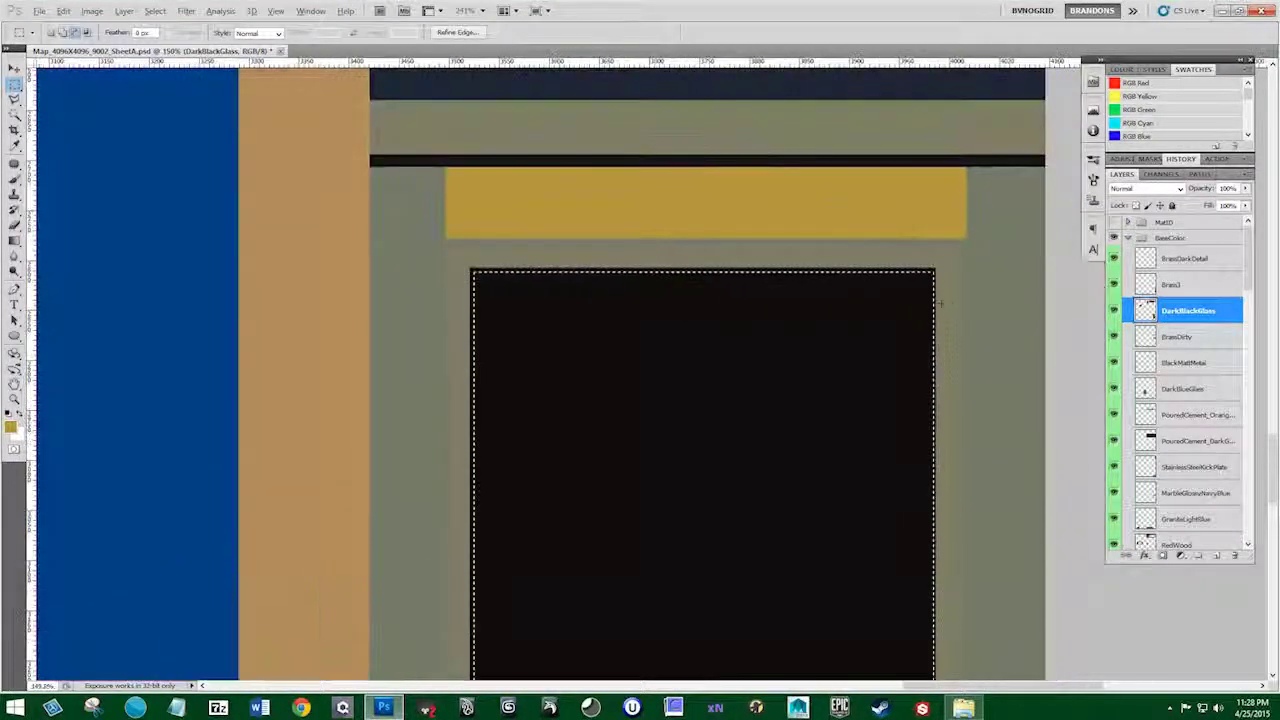
{"action": "scroll", "coordinate": [941, 300], "scroll_direction": "down", "scroll_amount": 8}
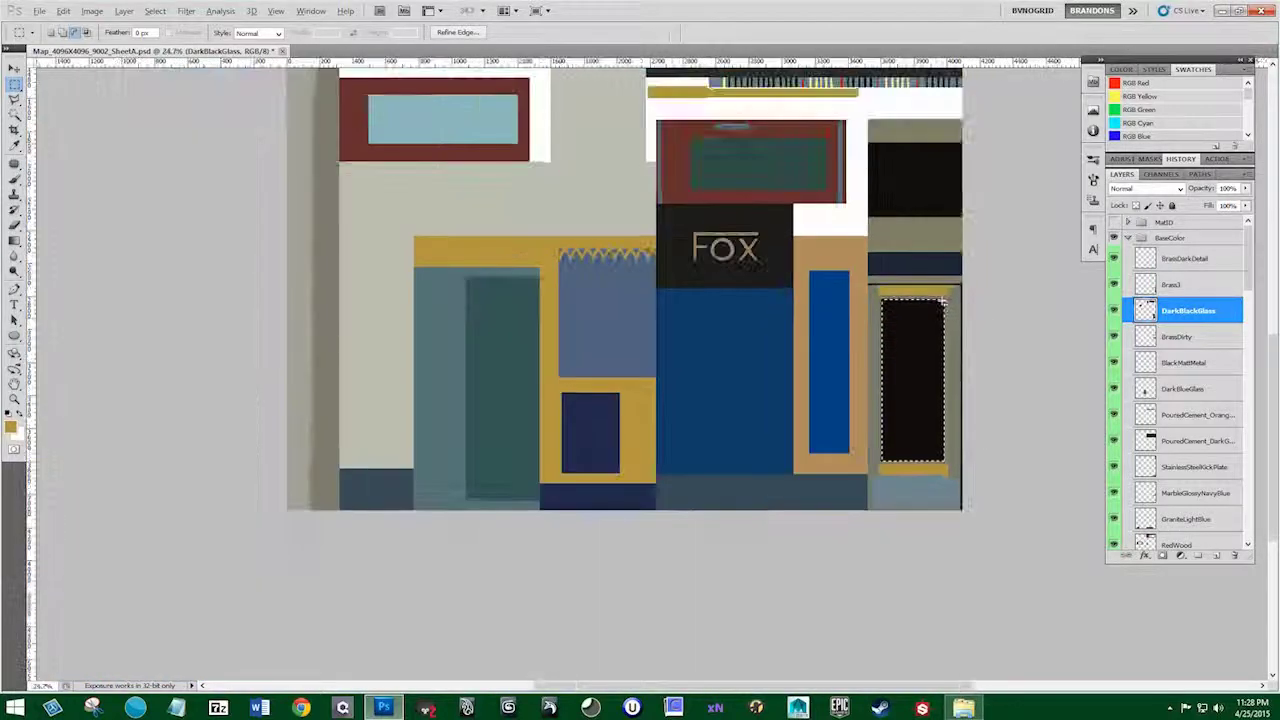
{"action": "scroll", "coordinate": [900, 553], "scroll_direction": "up", "scroll_amount": 3}
{"action": "scroll", "coordinate": [900, 553], "scroll_direction": "up", "scroll_amount": 4}
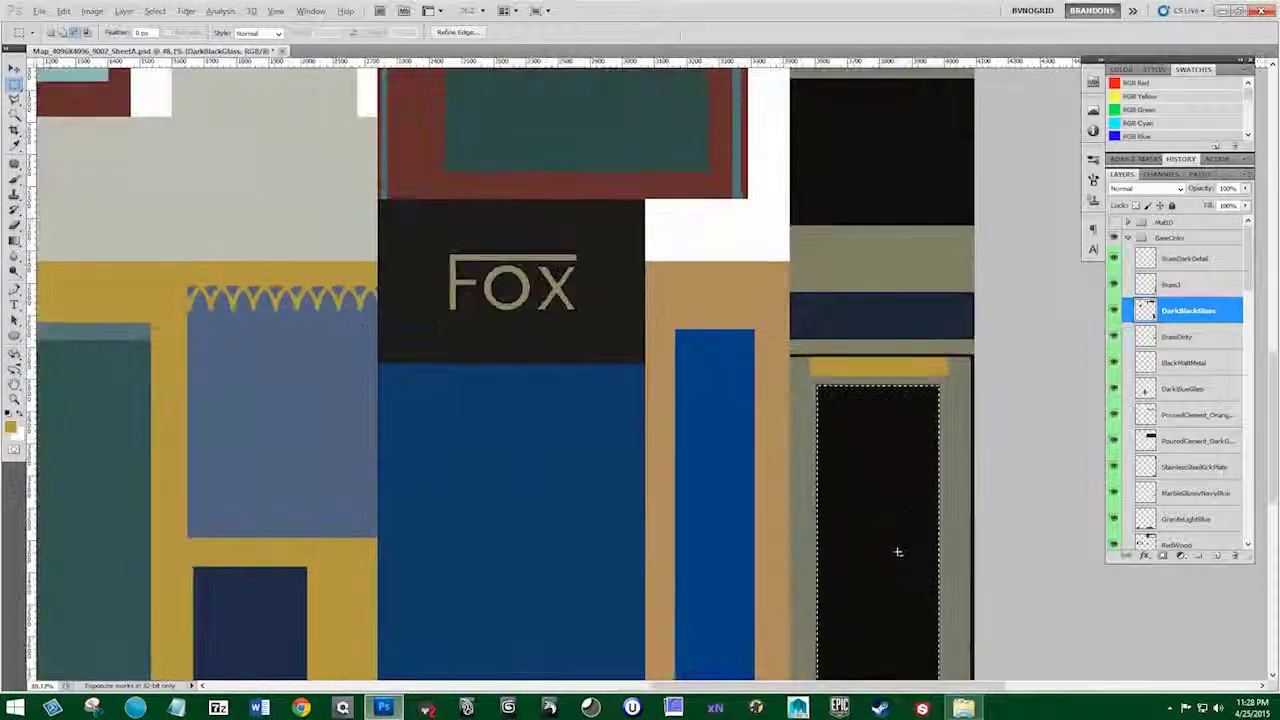
{"action": "scroll", "coordinate": [910, 590], "scroll_direction": "up", "scroll_amount": 2}
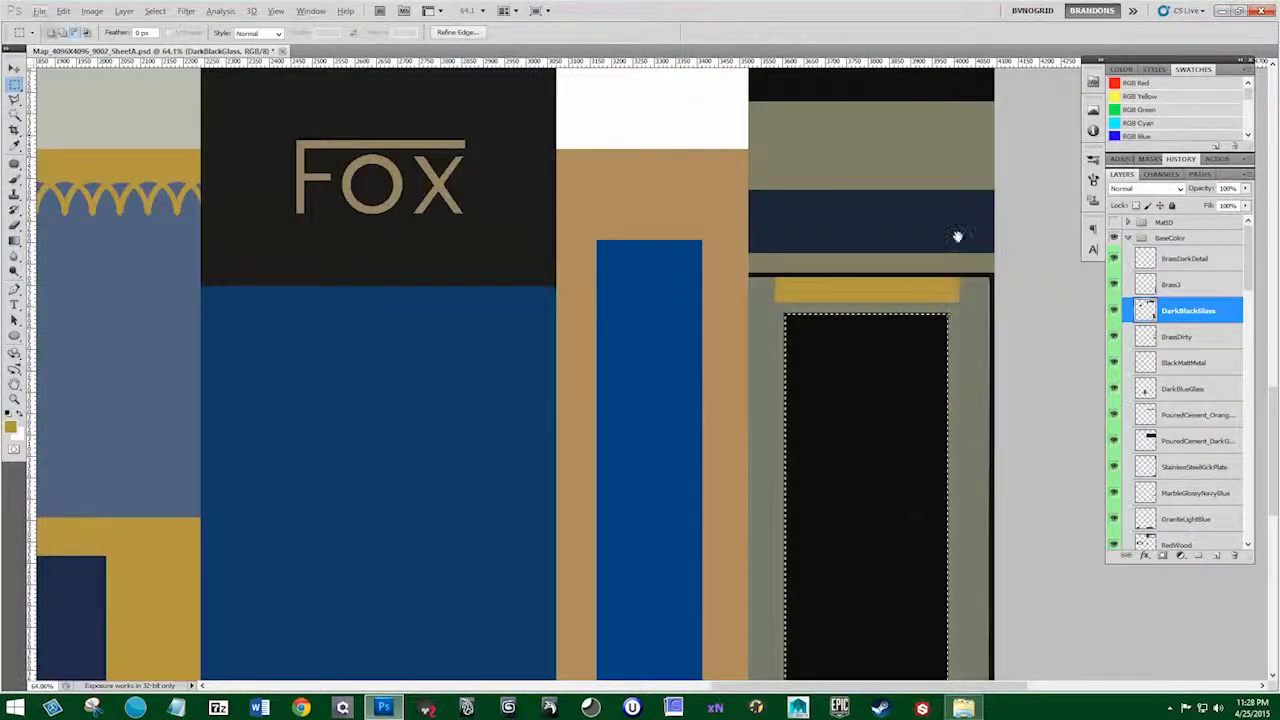
{"action": "left_click_drag", "start_coordinate": [957, 237], "coordinate": [933, 447]}
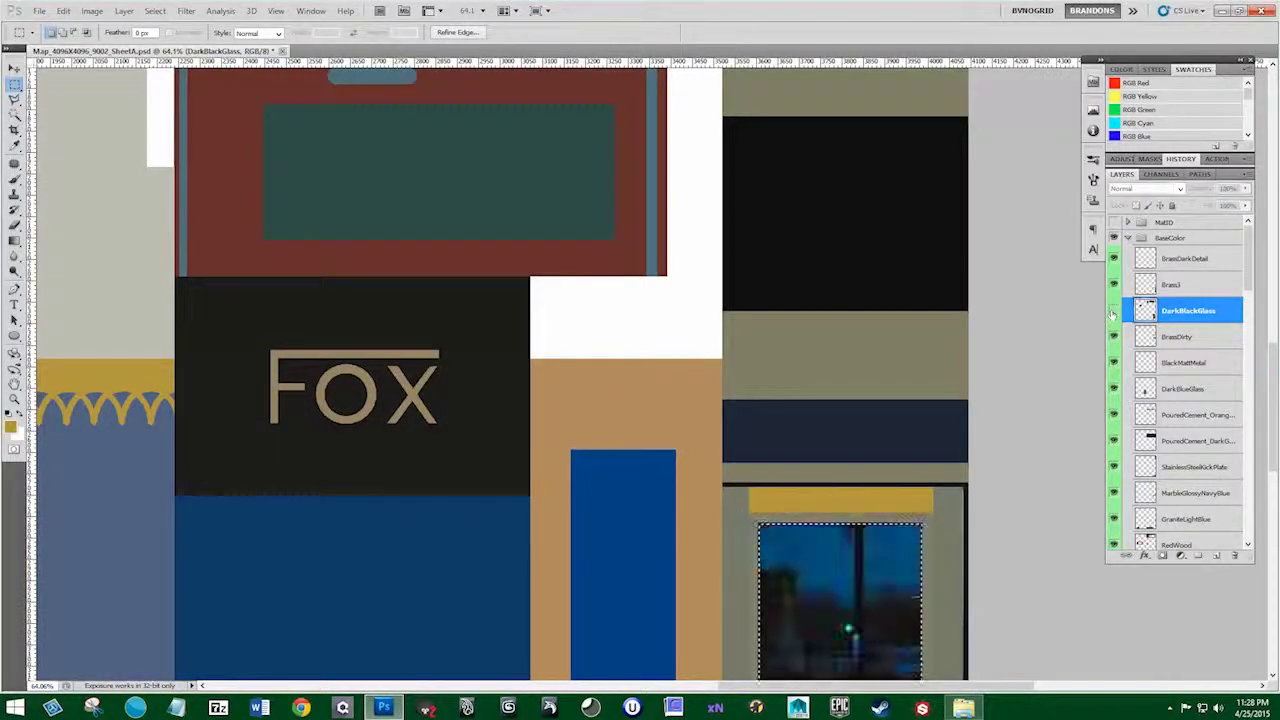
{"action": "scroll", "coordinate": [744, 362], "scroll_direction": "down", "scroll_amount": 2}
{"action": "scroll", "coordinate": [744, 362], "scroll_direction": "down", "scroll_amount": 3}
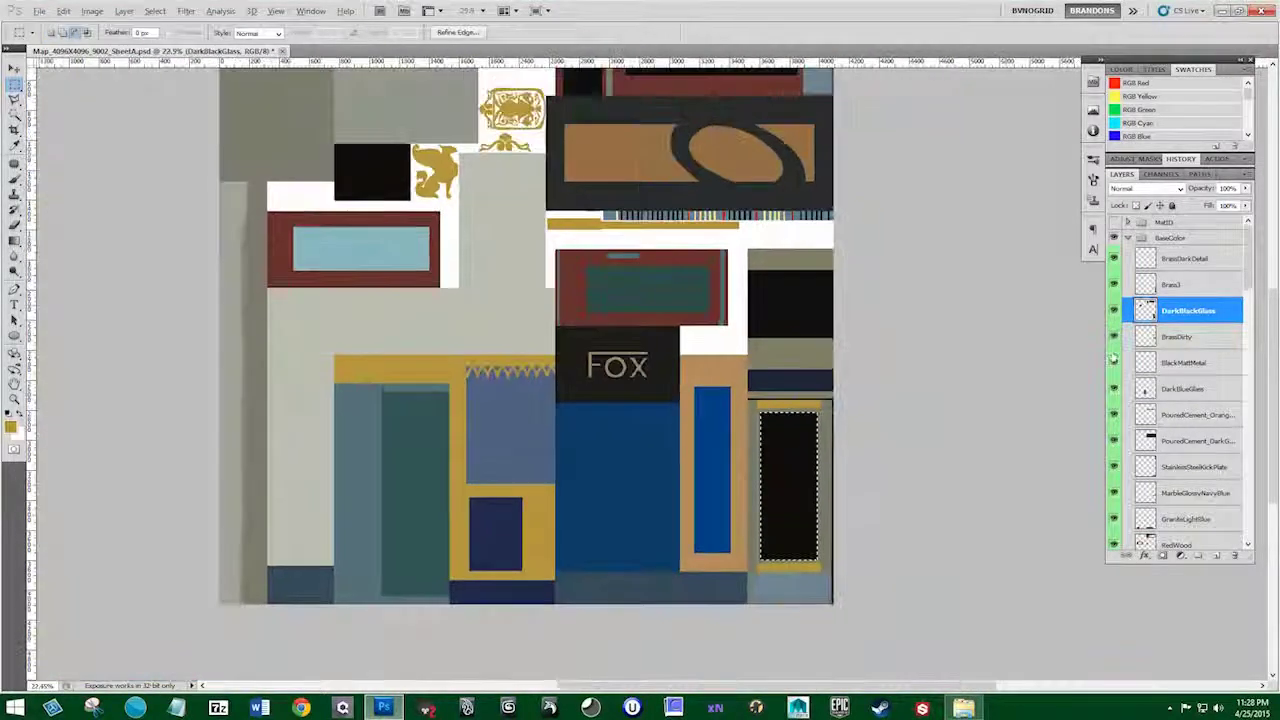
{"action": "left_click", "coordinate": [1115, 310]}
{"action": "left_click", "coordinate": [1115, 310]}
{"action": "scroll", "coordinate": [815, 570], "scroll_direction": "up", "scroll_amount": 6}
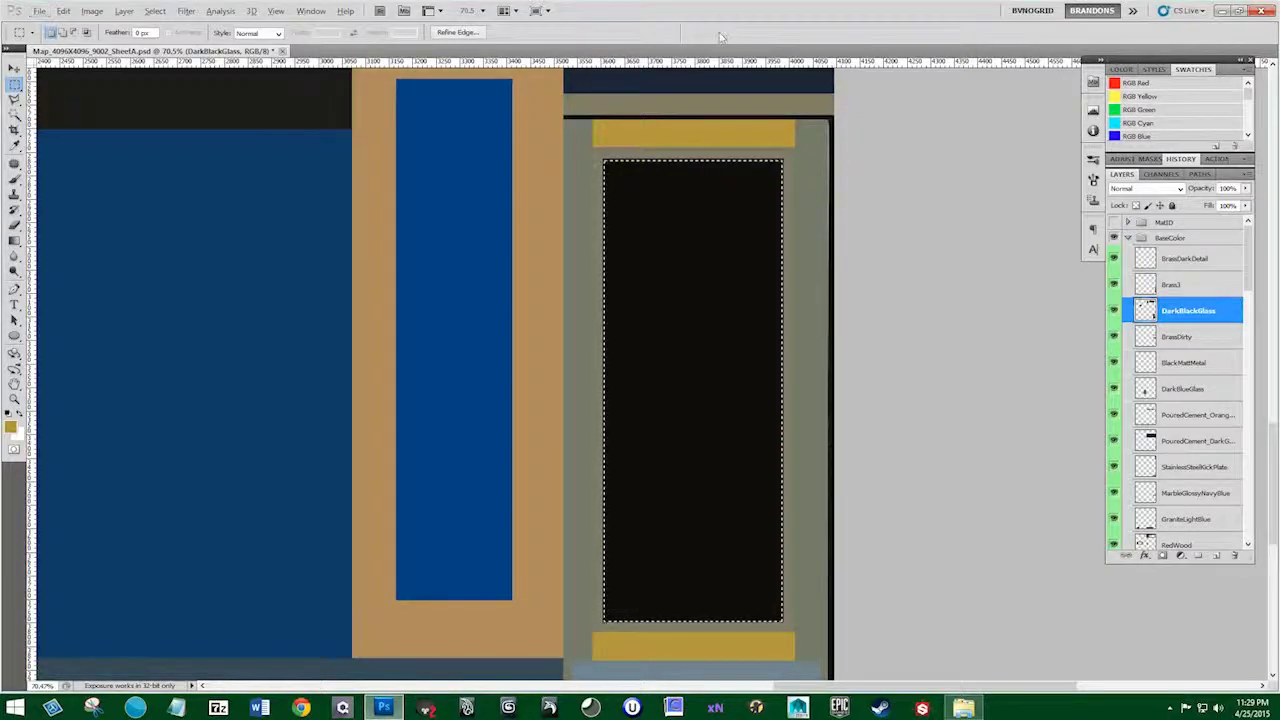
Invert the selection and erase the BaseColor DarkBlackGlass fill lying outside the contracted door glass outline
{"action": "key", "text": "v"}
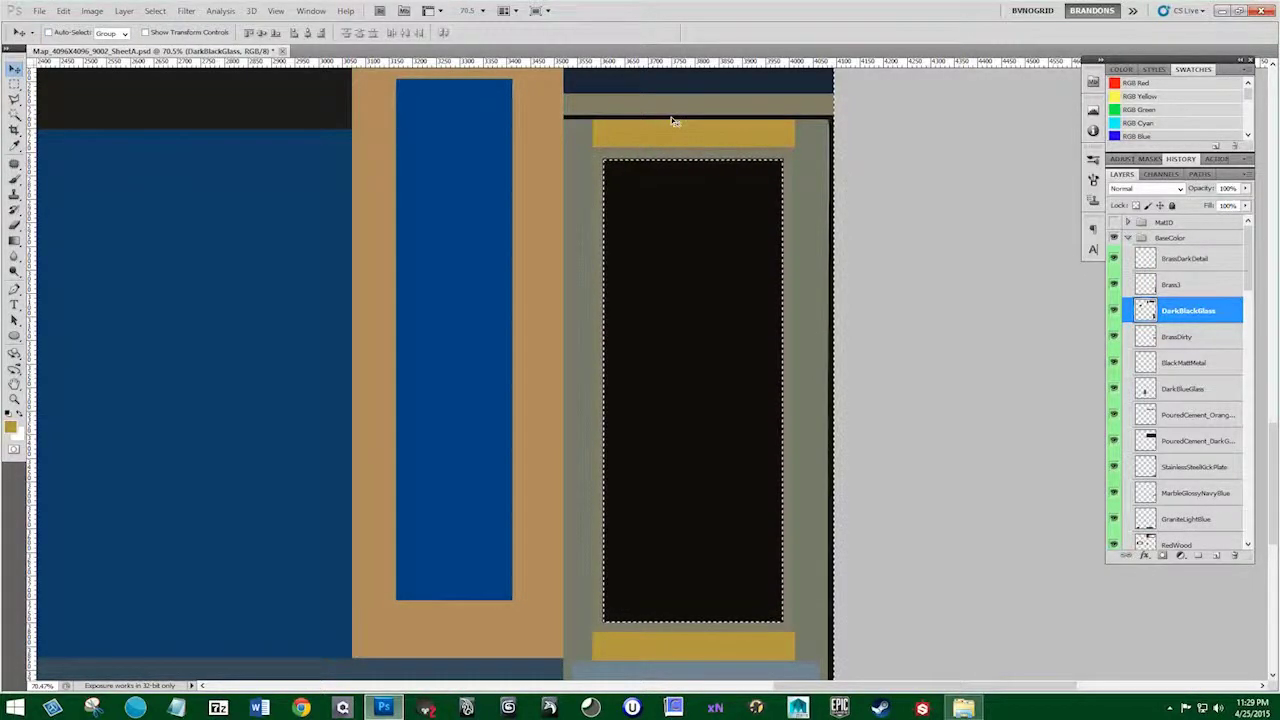
{"action": "scroll", "coordinate": [729, 137], "scroll_direction": "up", "scroll_amount": 1}
{"action": "scroll", "coordinate": [653, 148], "scroll_direction": "up", "scroll_amount": 2}
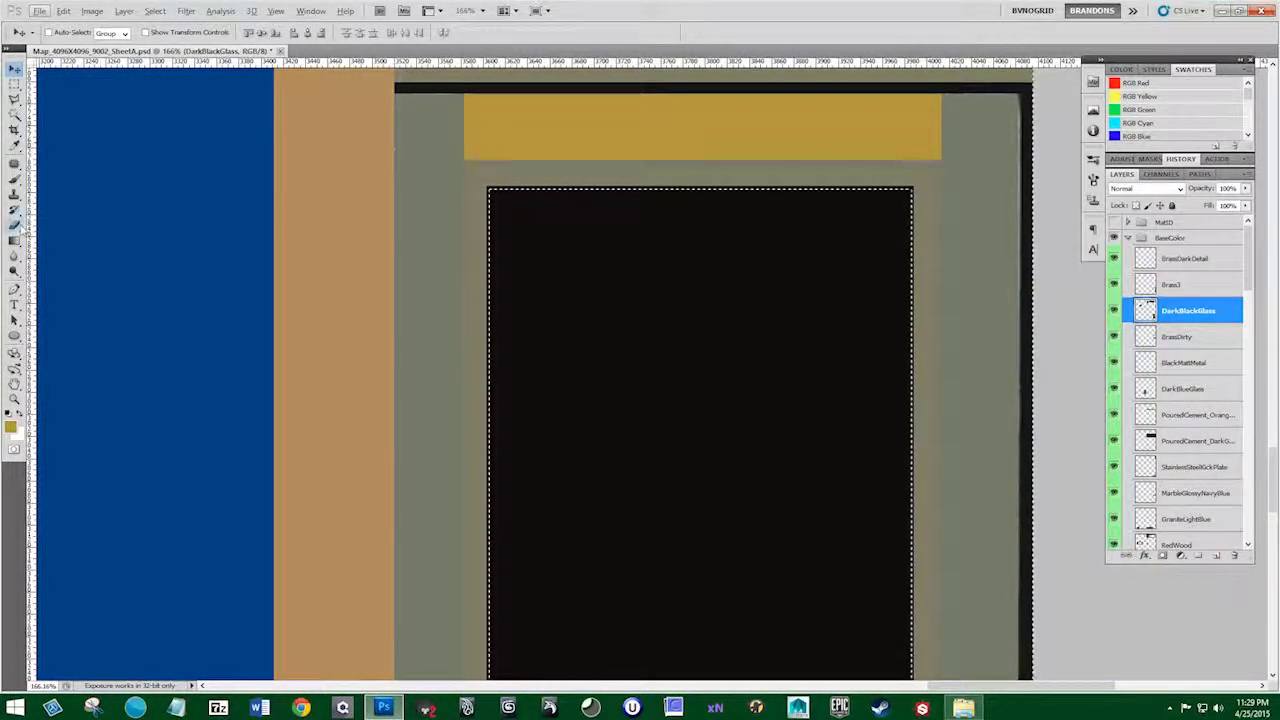
{"action": "key", "text": "b"}
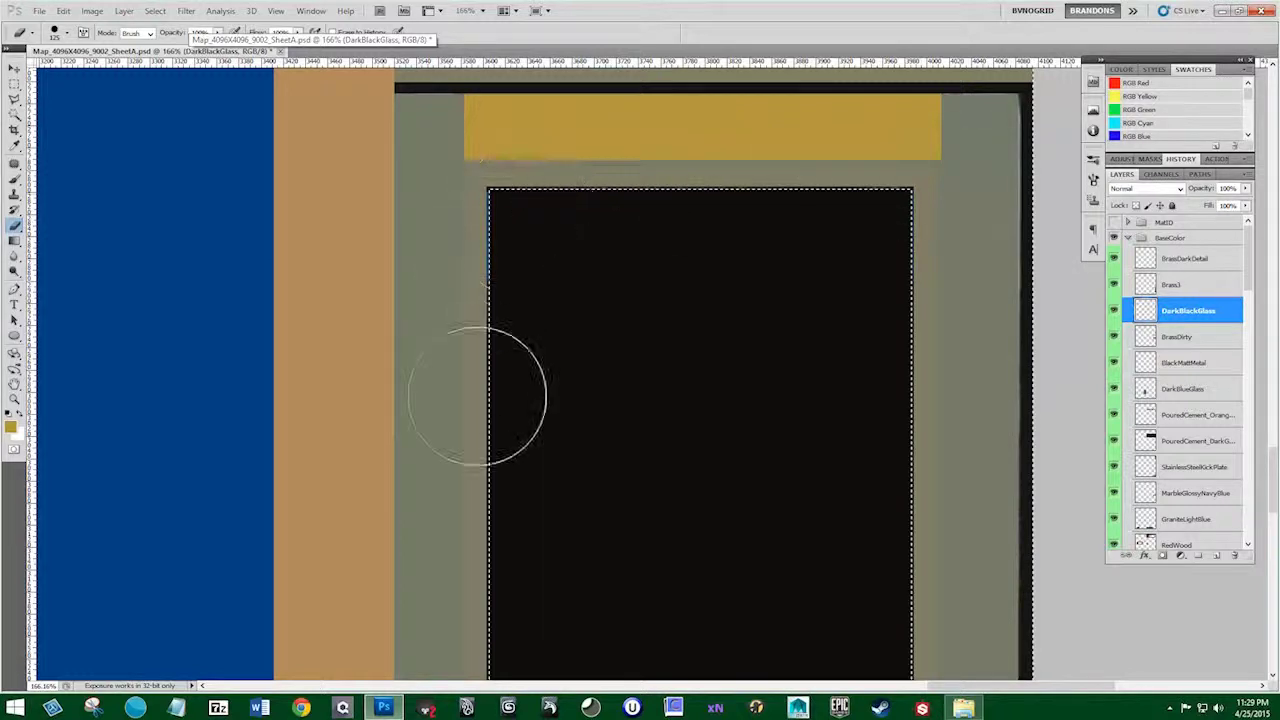
{"action": "scroll", "coordinate": [460, 390], "scroll_direction": "down", "scroll_amount": 1}
{"action": "scroll", "coordinate": [495, 350], "scroll_direction": "down", "scroll_amount": 6}
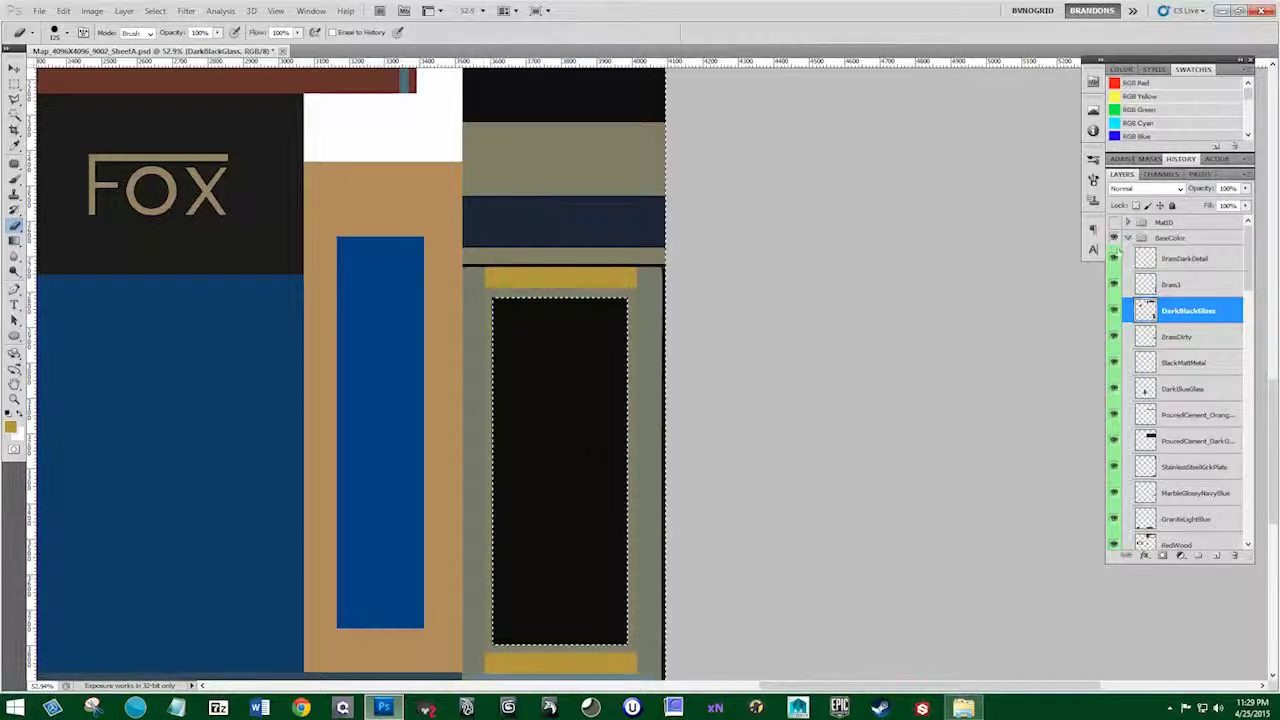
Hide and collapse the BaseColor group, then show and expand the MatID group
{"action": "left_click", "coordinate": [1115, 238]}
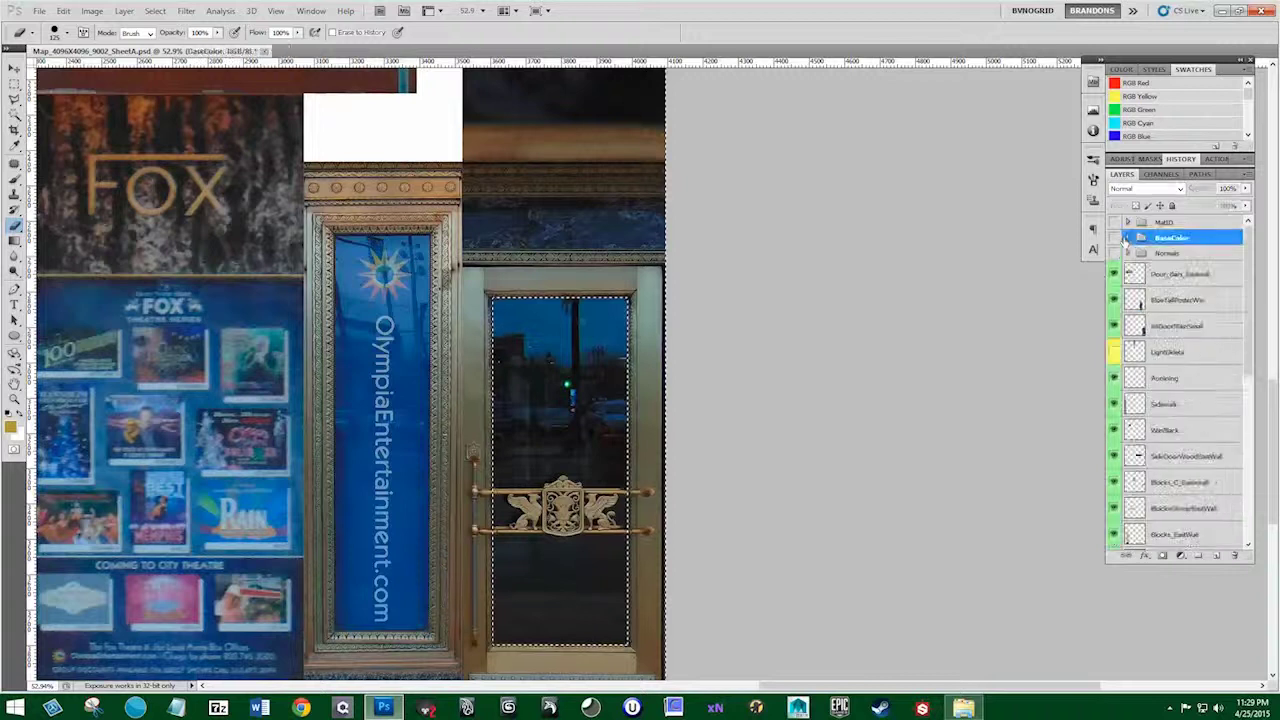
{"action": "left_click", "coordinate": [1127, 238]}
{"action": "left_click", "coordinate": [1114, 222]}
{"action": "left_click", "coordinate": [1128, 222]}
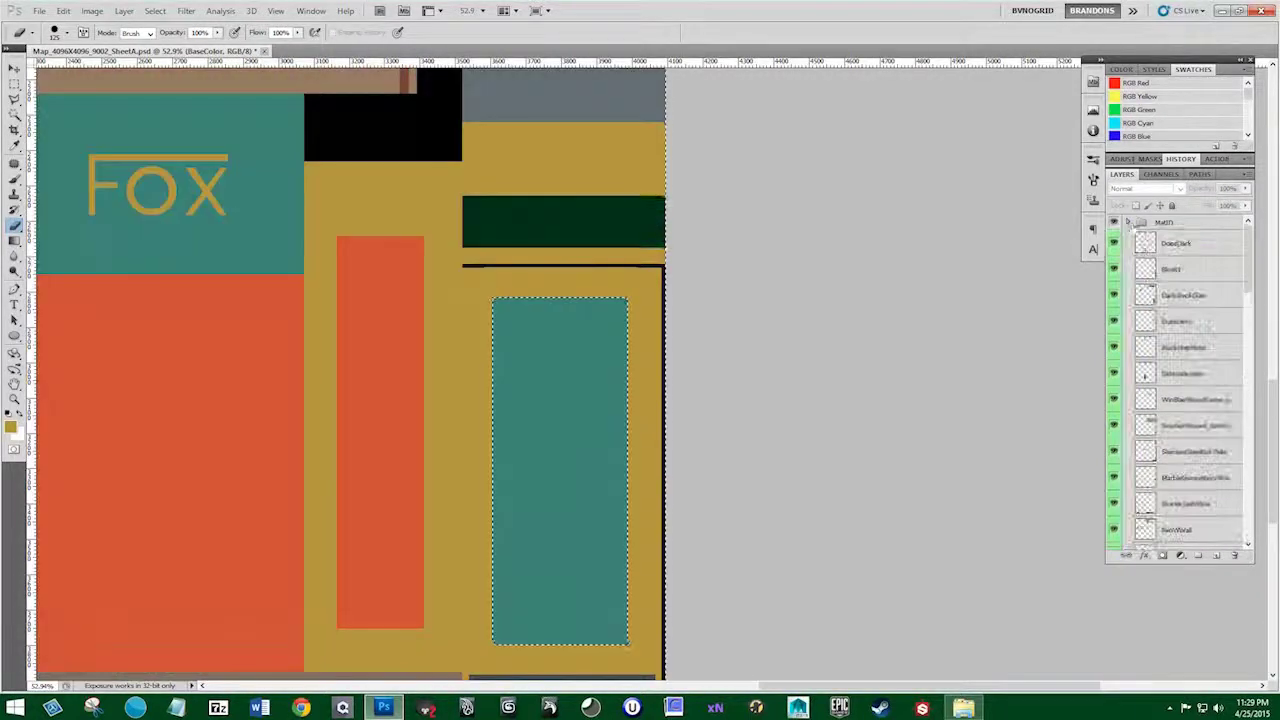
{"action": "left_click", "coordinate": [1150, 222]}
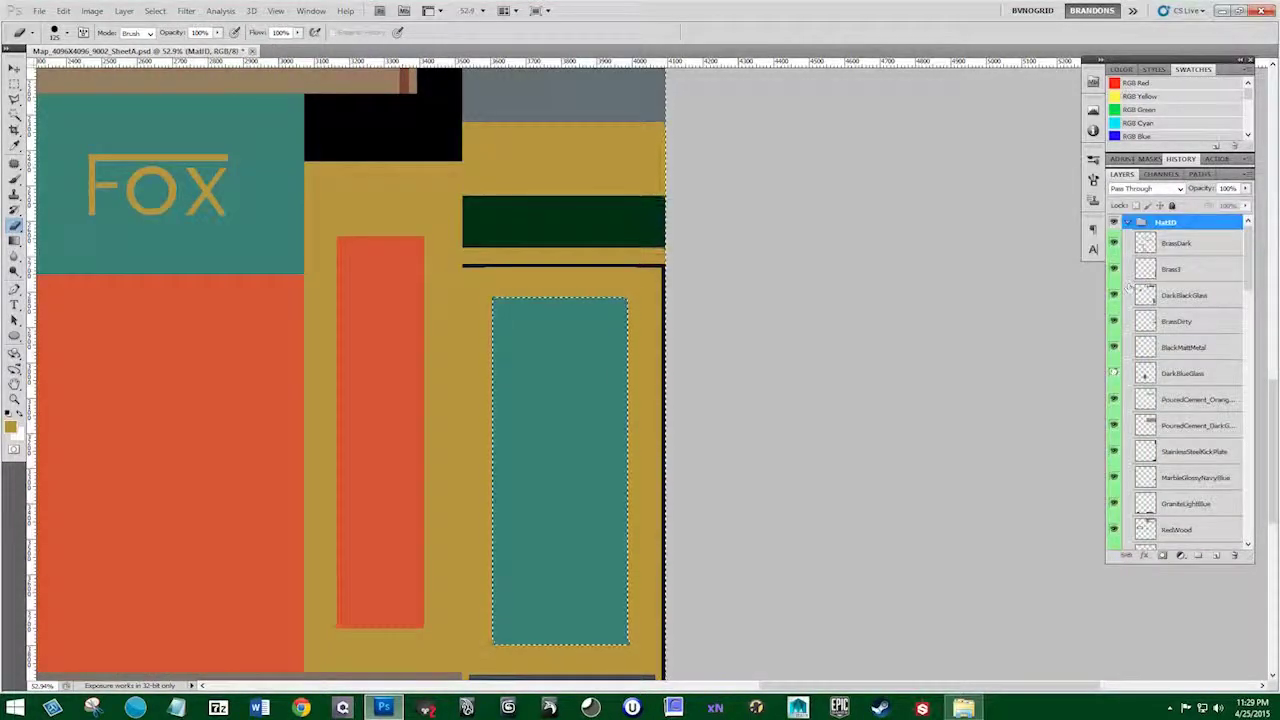
Make MatID's DarkBlackGlass the active layer and erase its excess fill around all edges of the door glass
{"action": "scroll", "coordinate": [1119, 372], "scroll_direction": "down", "scroll_amount": 4}
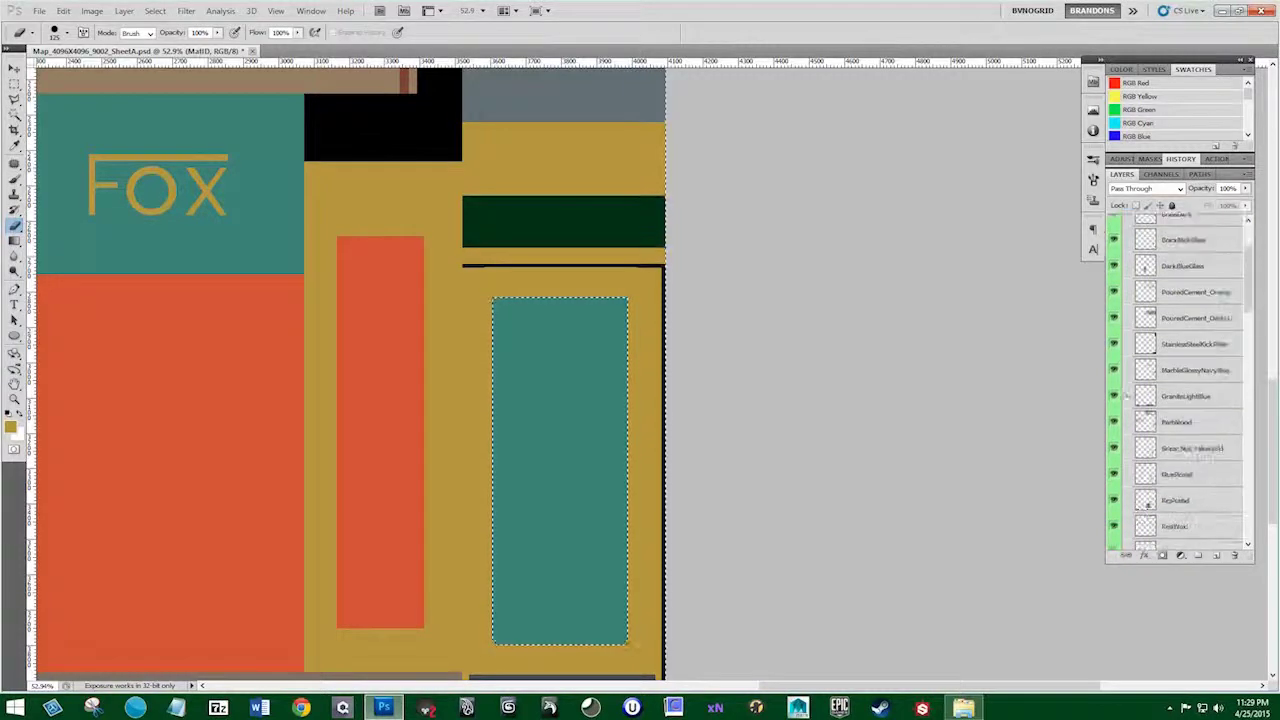
{"action": "left_click_drag", "start_coordinate": [1249, 305], "coordinate": [1250, 281]}
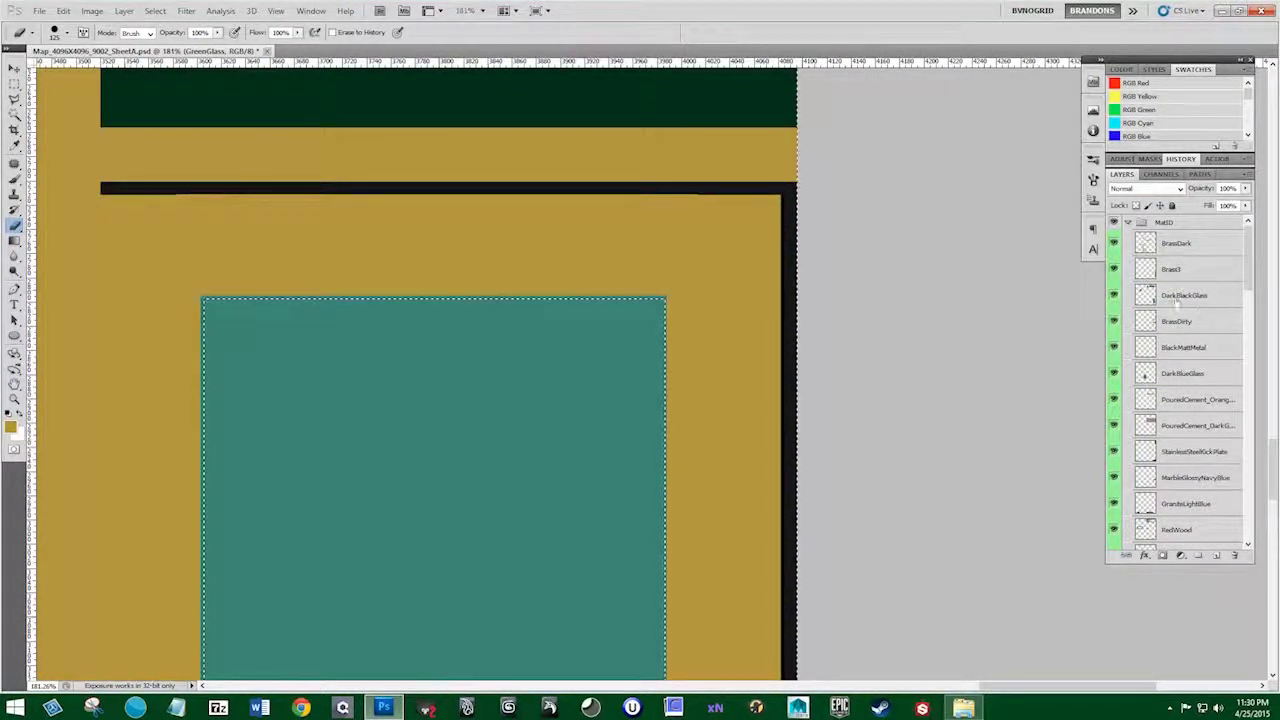
{"action": "left_click", "coordinate": [1190, 296]}
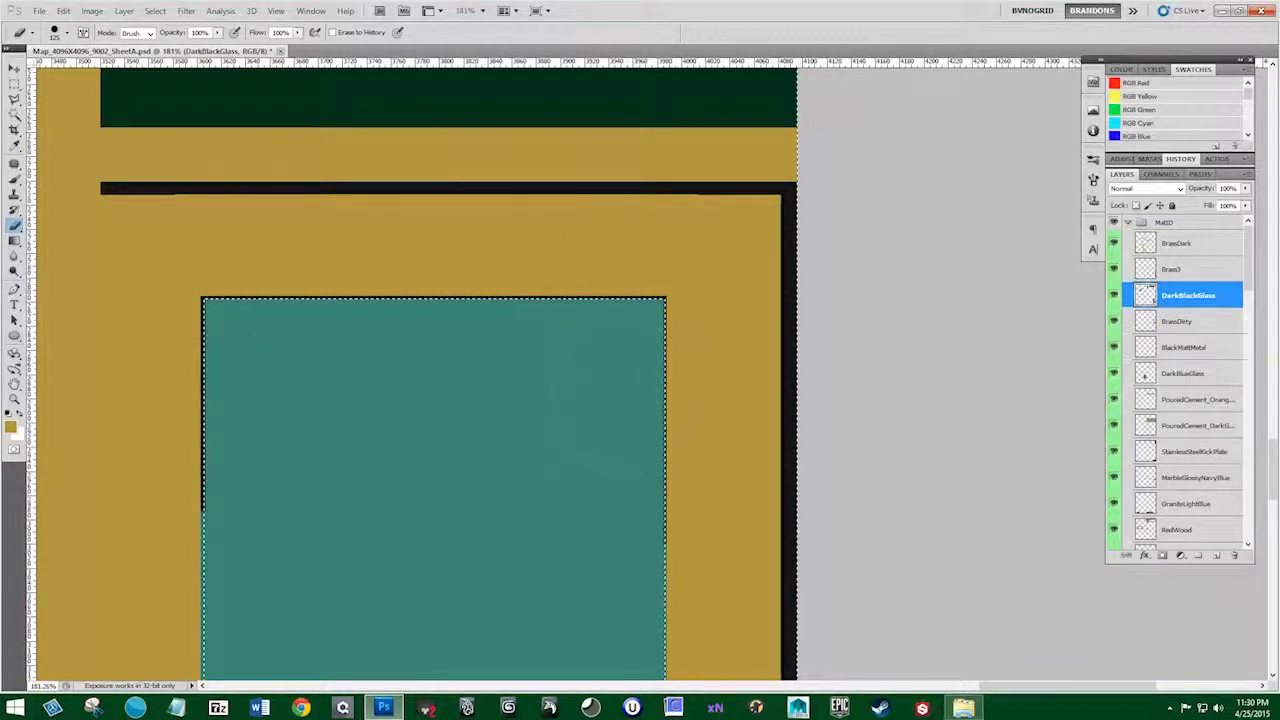
{"action": "scroll", "coordinate": [620, 530], "scroll_direction": "down", "scroll_amount": 3}
{"action": "left_click_drag", "start_coordinate": [471, 451], "coordinate": [523, 146]}
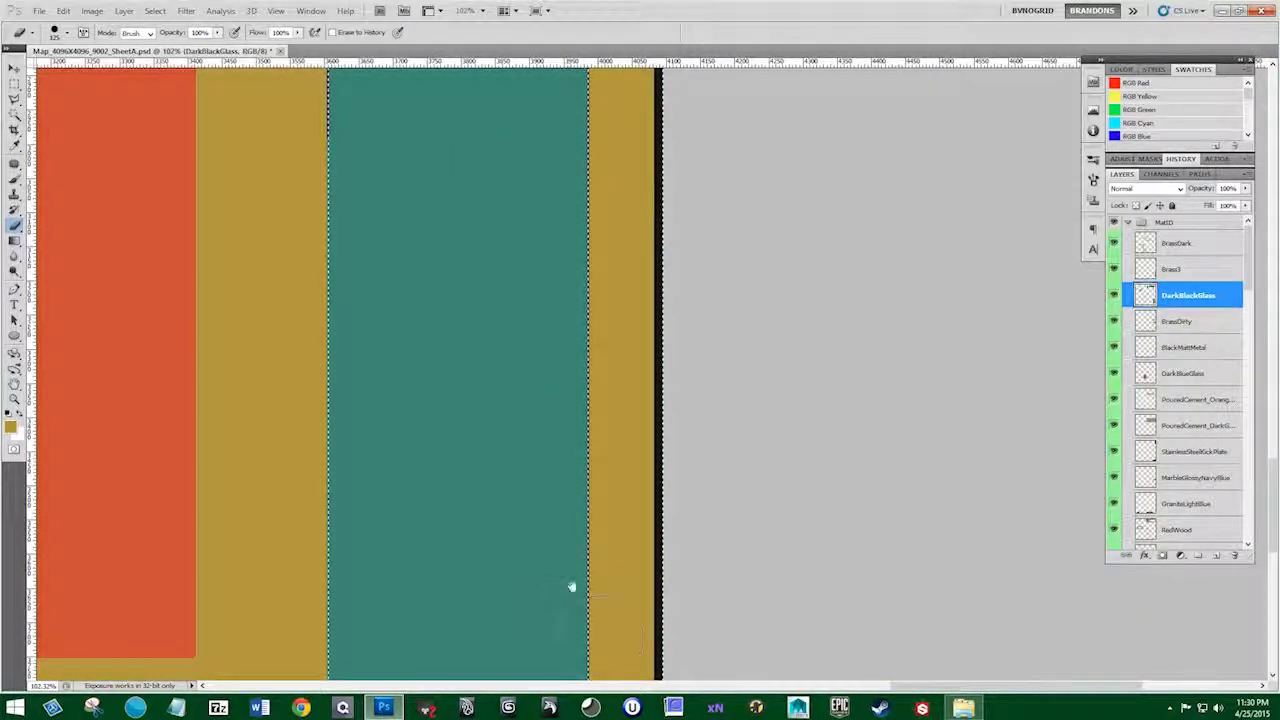
{"action": "left_click_drag", "start_coordinate": [571, 587], "coordinate": [575, 414]}
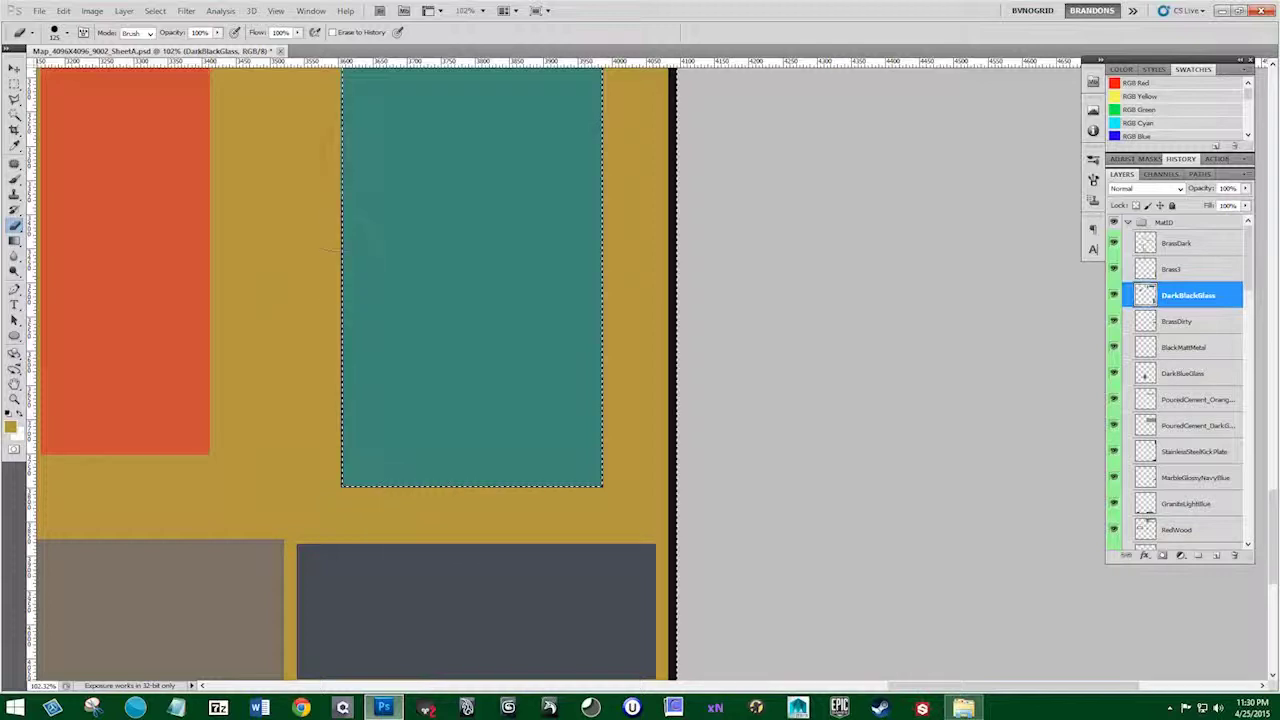
{"action": "left_click_drag", "start_coordinate": [539, 335], "coordinate": [529, 640]}
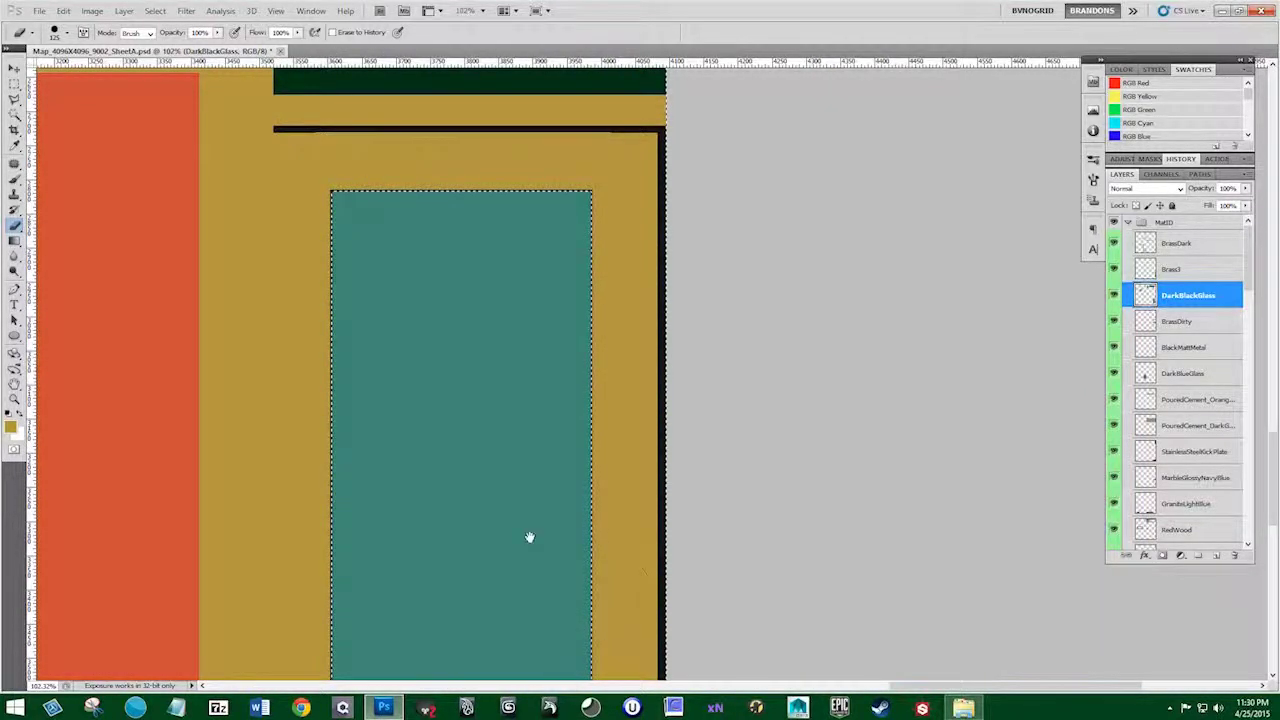
{"action": "left_click_drag", "start_coordinate": [530, 537], "coordinate": [371, 180]}
{"action": "left_click_drag", "start_coordinate": [491, 410], "coordinate": [491, 280]}
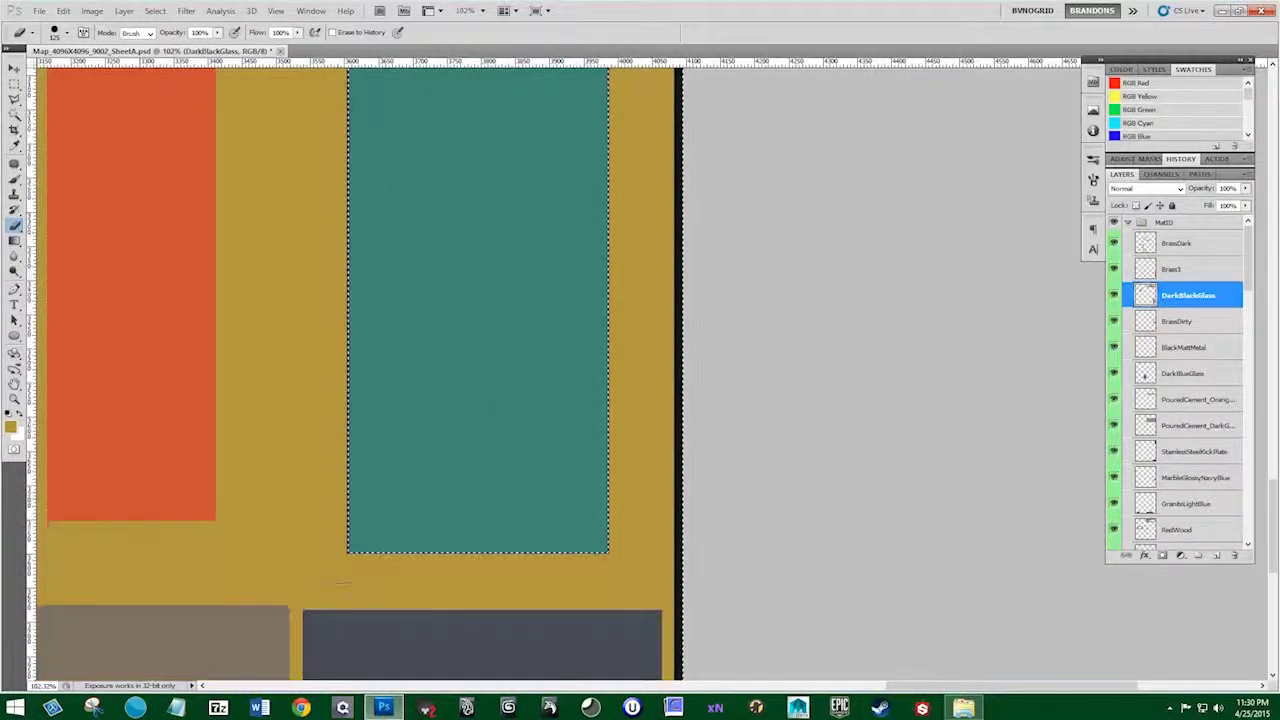
{"action": "scroll", "coordinate": [530, 300], "scroll_direction": "up", "scroll_amount": 3}
{"action": "scroll", "coordinate": [536, 127], "scroll_direction": "up", "scroll_amount": 4}
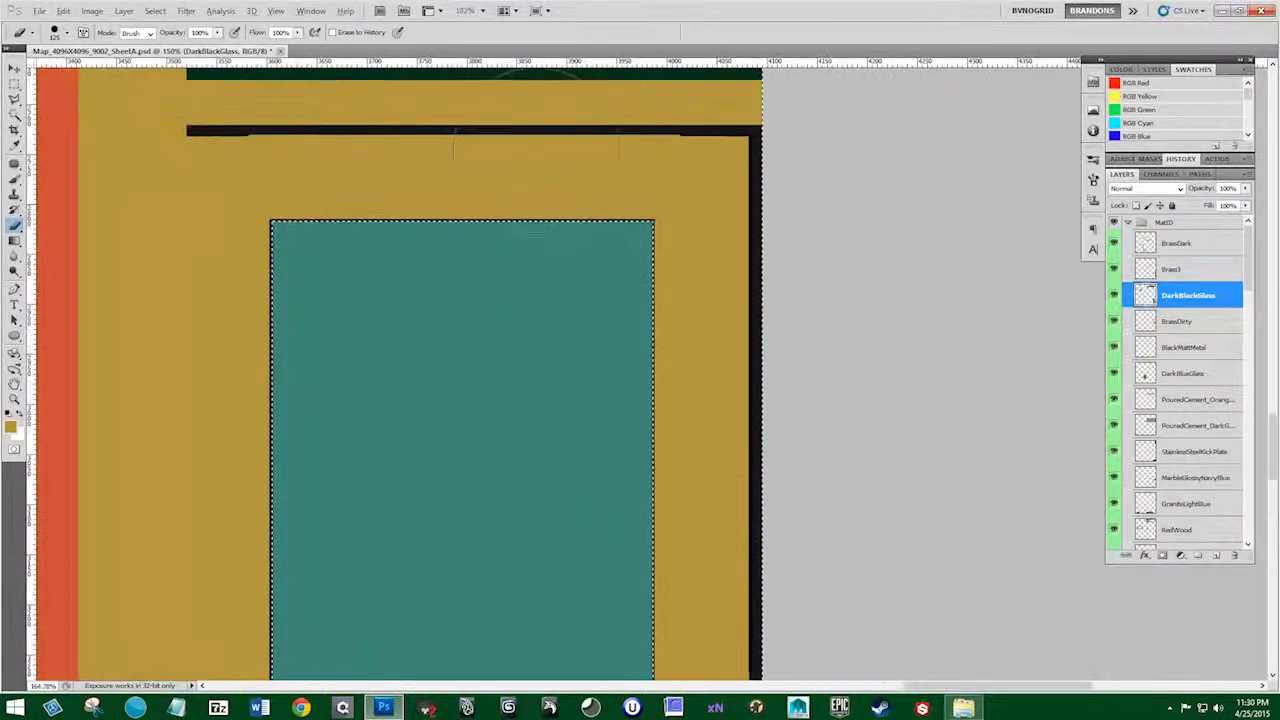
Collapse the MatID group and toggle its visibility to compare the trimmed door glass with the source photo
{"action": "left_click", "coordinate": [1128, 222]}
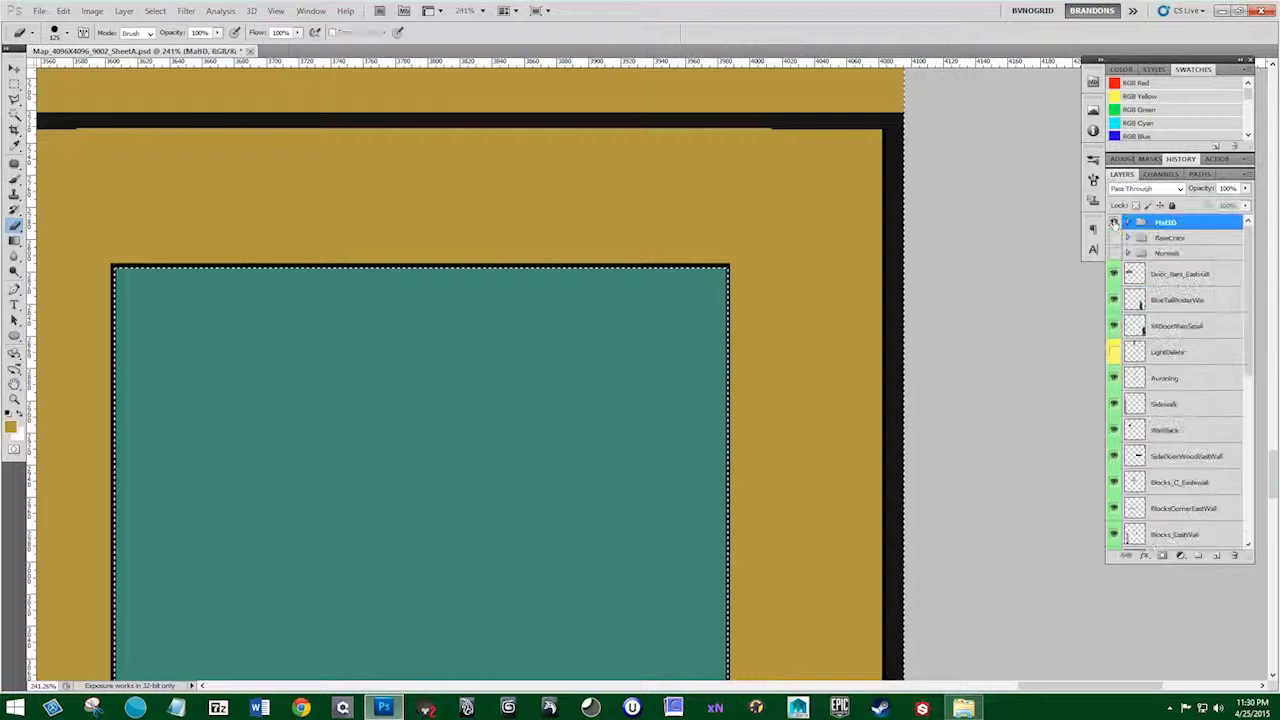
{"action": "left_click", "coordinate": [1114, 222]}
{"action": "left_click", "coordinate": [1114, 222]}
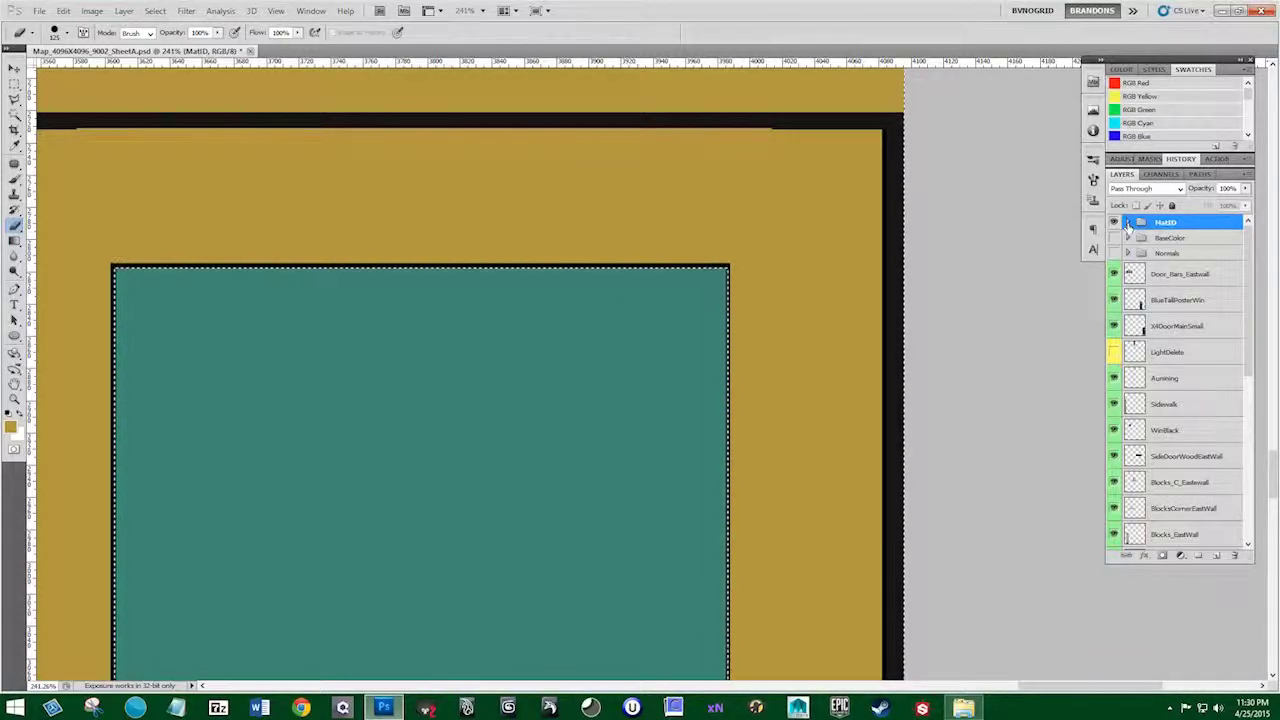
{"action": "left_click", "coordinate": [1114, 222]}
{"action": "left_click", "coordinate": [1114, 222]}
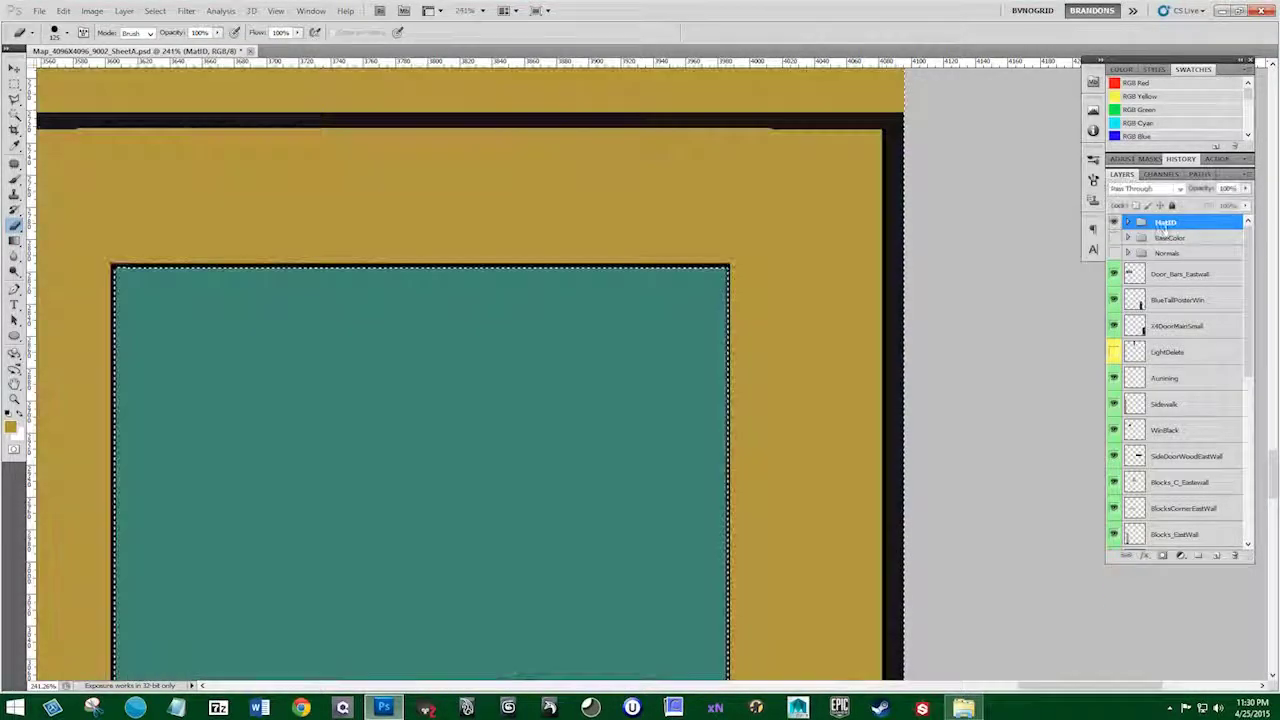
Expand MatID, toggle BrassDark, Brass3 and BrassDirty to find the trim bordering the door glass, and make BrassDirty the active layer
{"action": "left_click", "coordinate": [1127, 222]}
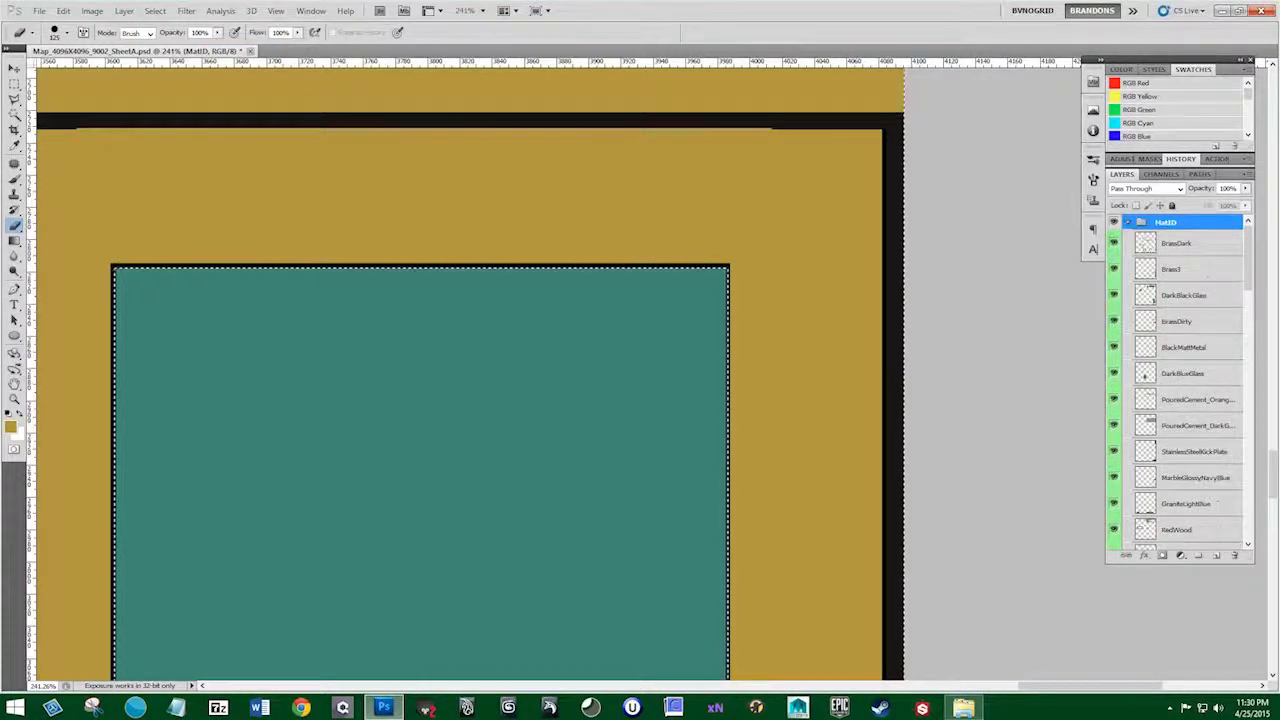
{"action": "left_click", "coordinate": [1112, 244]}
{"action": "left_click", "coordinate": [1113, 244]}
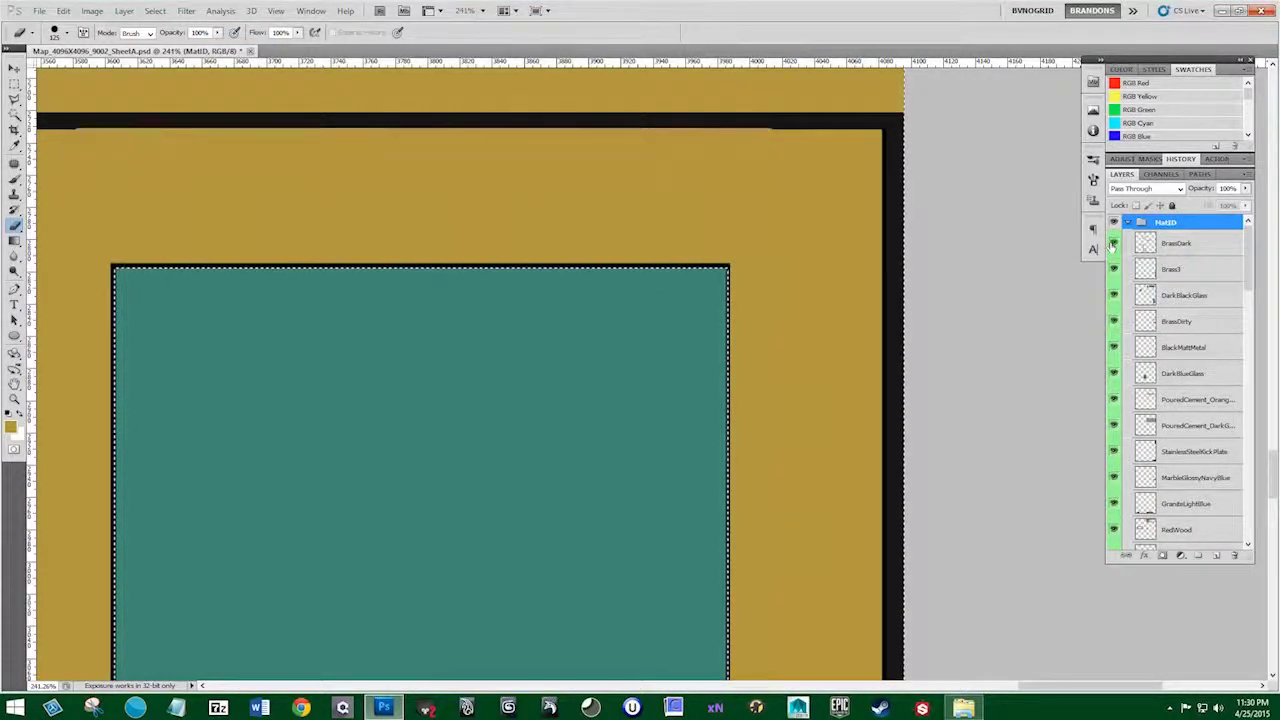
{"action": "left_click", "coordinate": [1113, 270]}
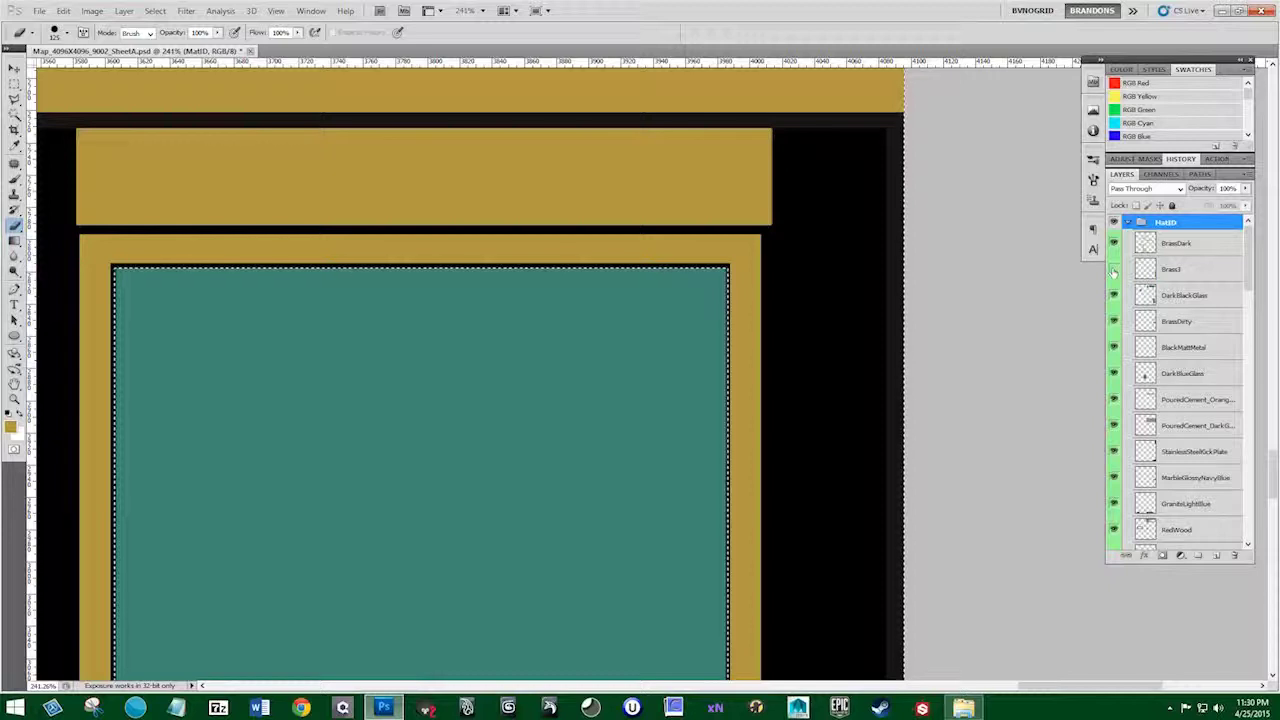
{"action": "left_click", "coordinate": [1113, 270]}
{"action": "left_click", "coordinate": [1114, 321]}
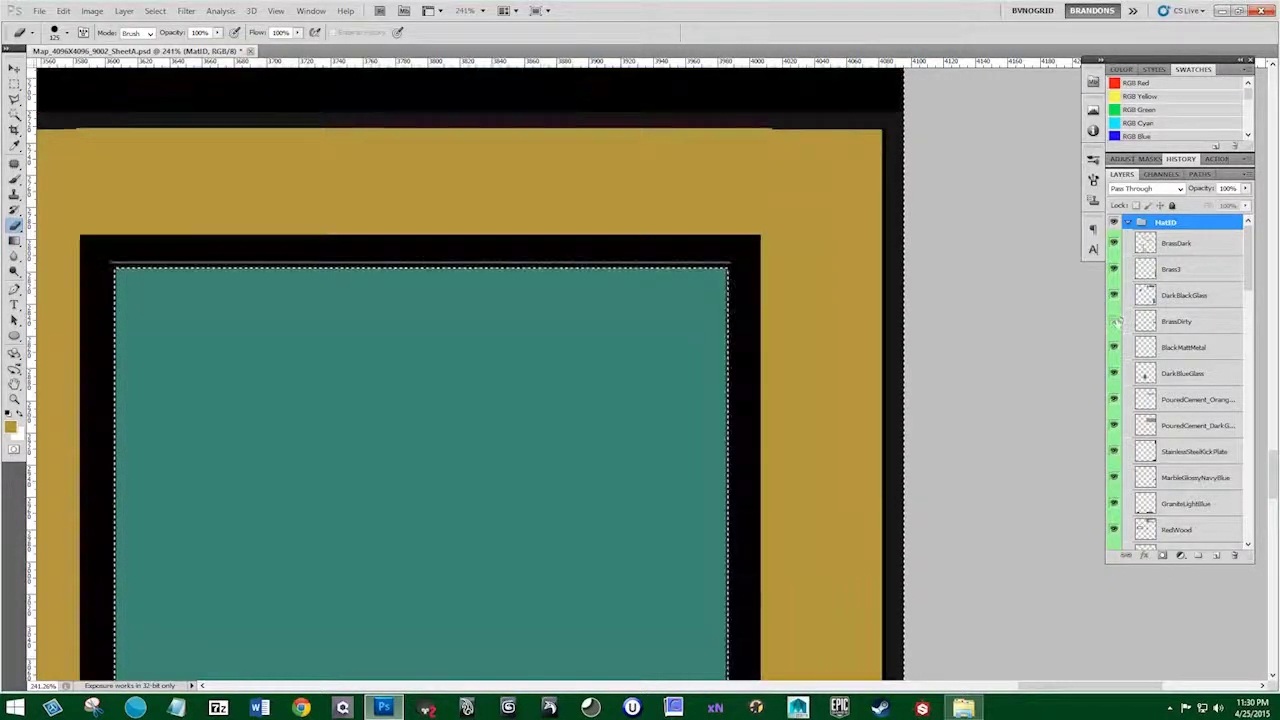
{"action": "left_click", "coordinate": [1114, 321]}
{"action": "left_click", "coordinate": [1180, 321]}
Sample the yellow brass colour and paint BrassDirty over the black gap around the door glass in the MatID group
{"action": "key", "text": "i"}
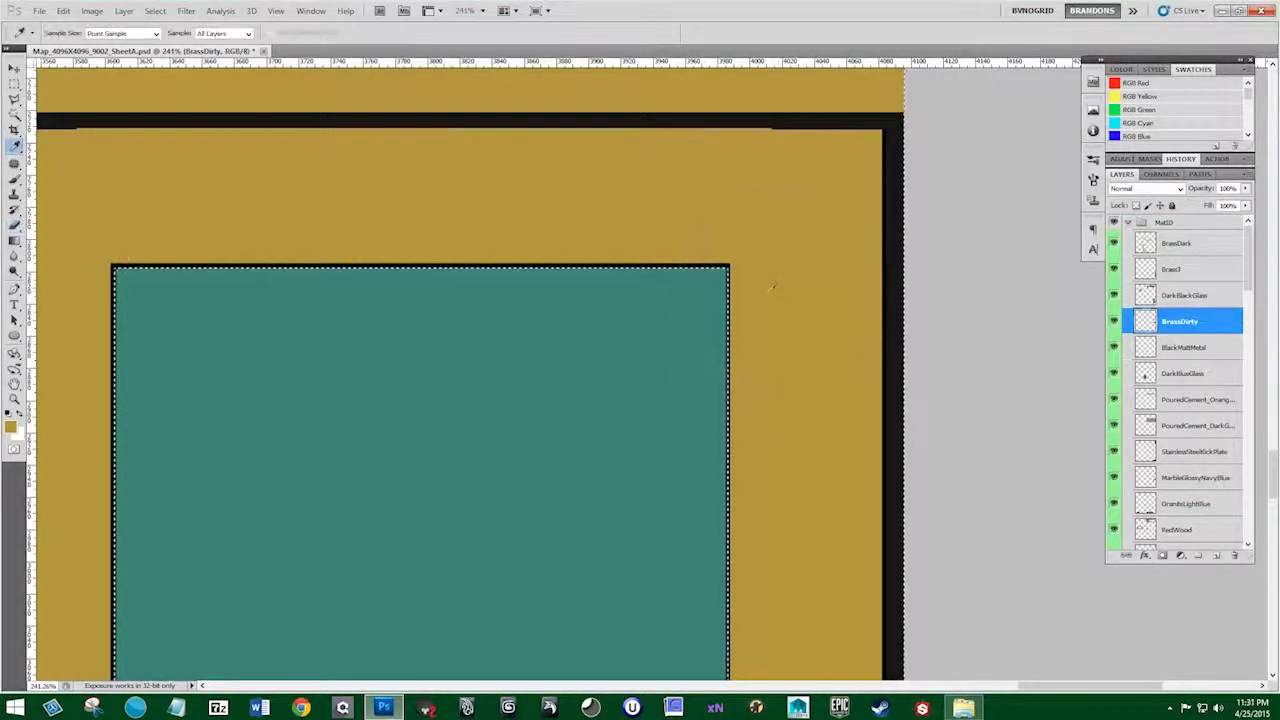
{"action": "key", "text": "b"}
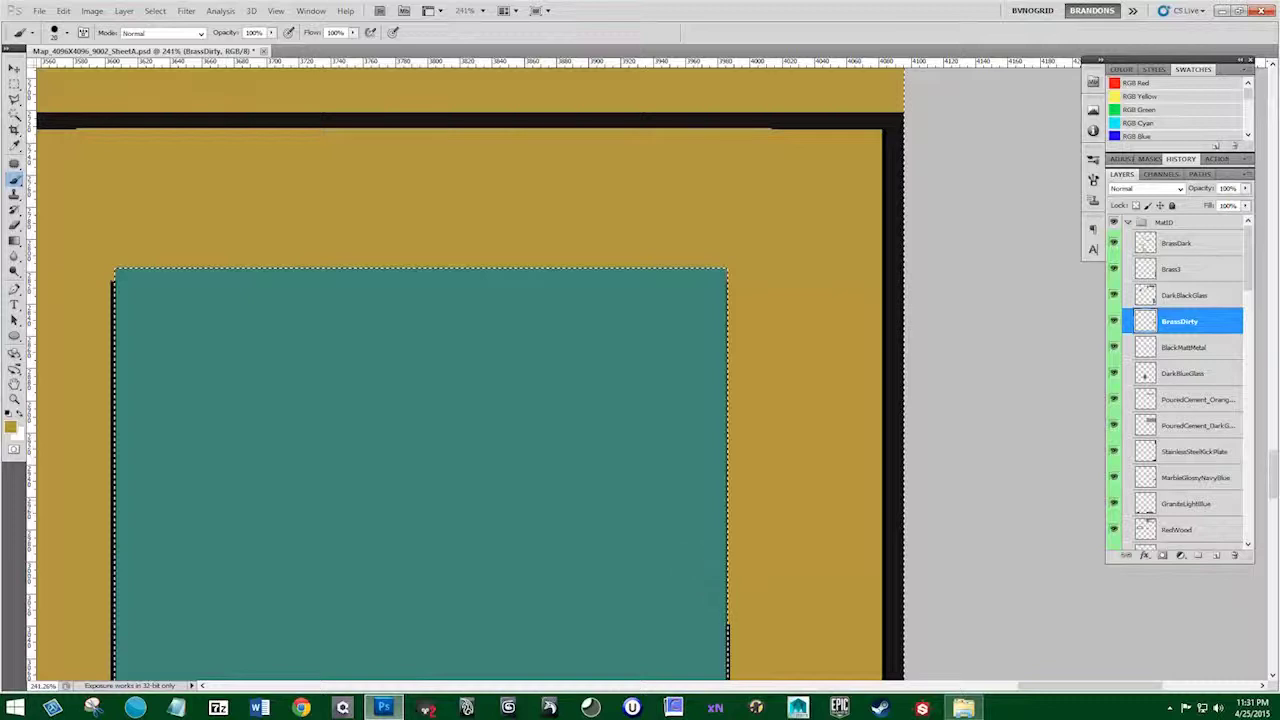
{"action": "scroll", "coordinate": [646, 414], "scroll_direction": "down", "scroll_amount": 5}
{"action": "left_click_drag", "start_coordinate": [646, 414], "coordinate": [618, 130]}
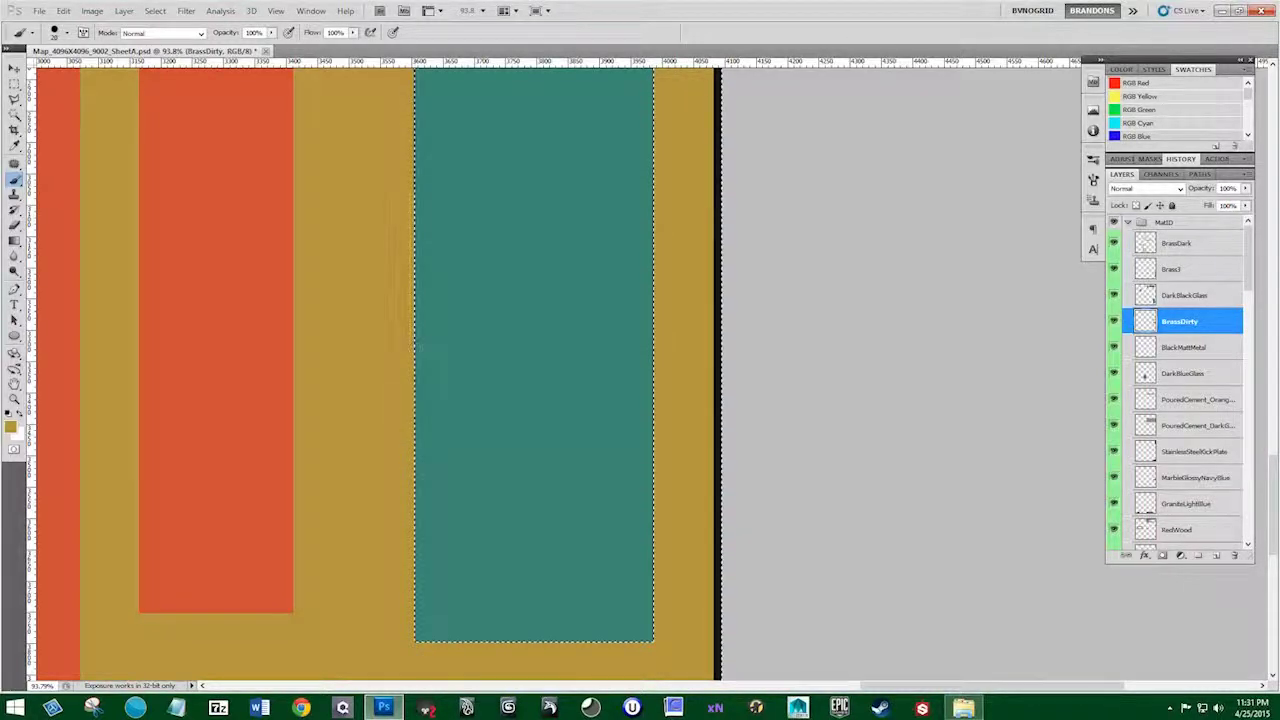
{"action": "scroll", "coordinate": [420, 233], "scroll_direction": "up", "scroll_amount": 2}
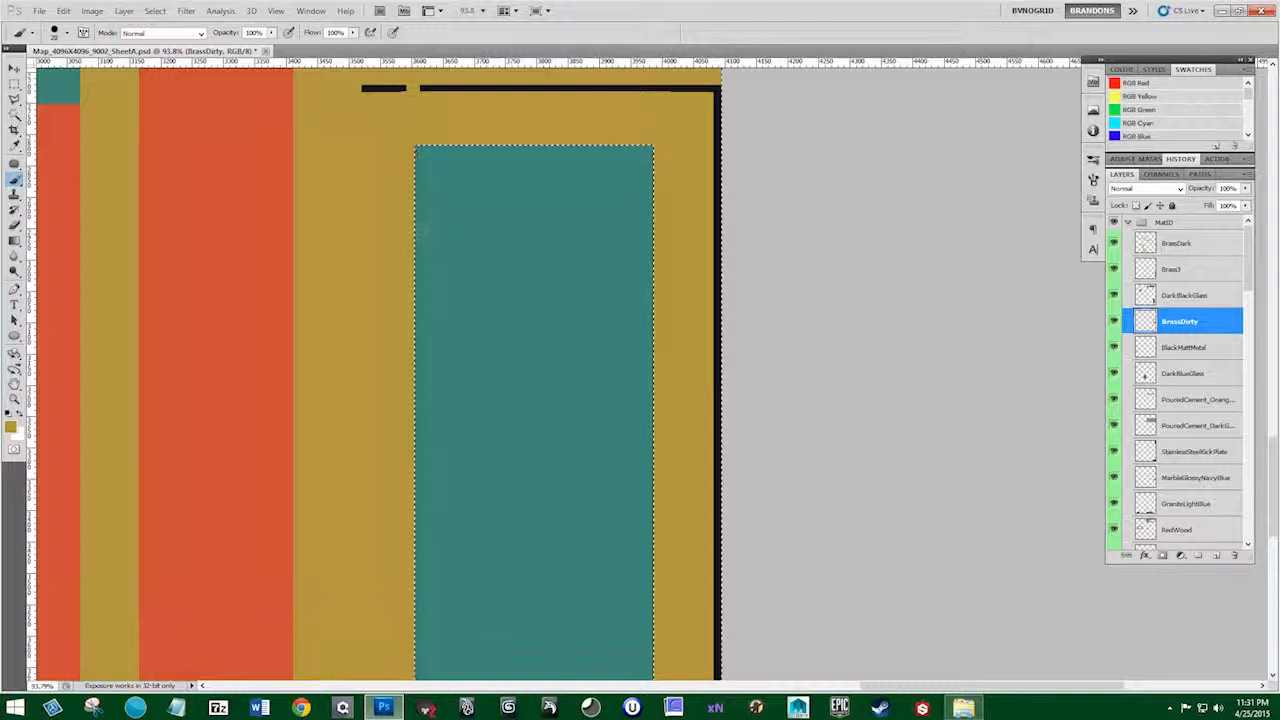
{"action": "scroll", "coordinate": [424, 232], "scroll_direction": "up", "scroll_amount": 4}
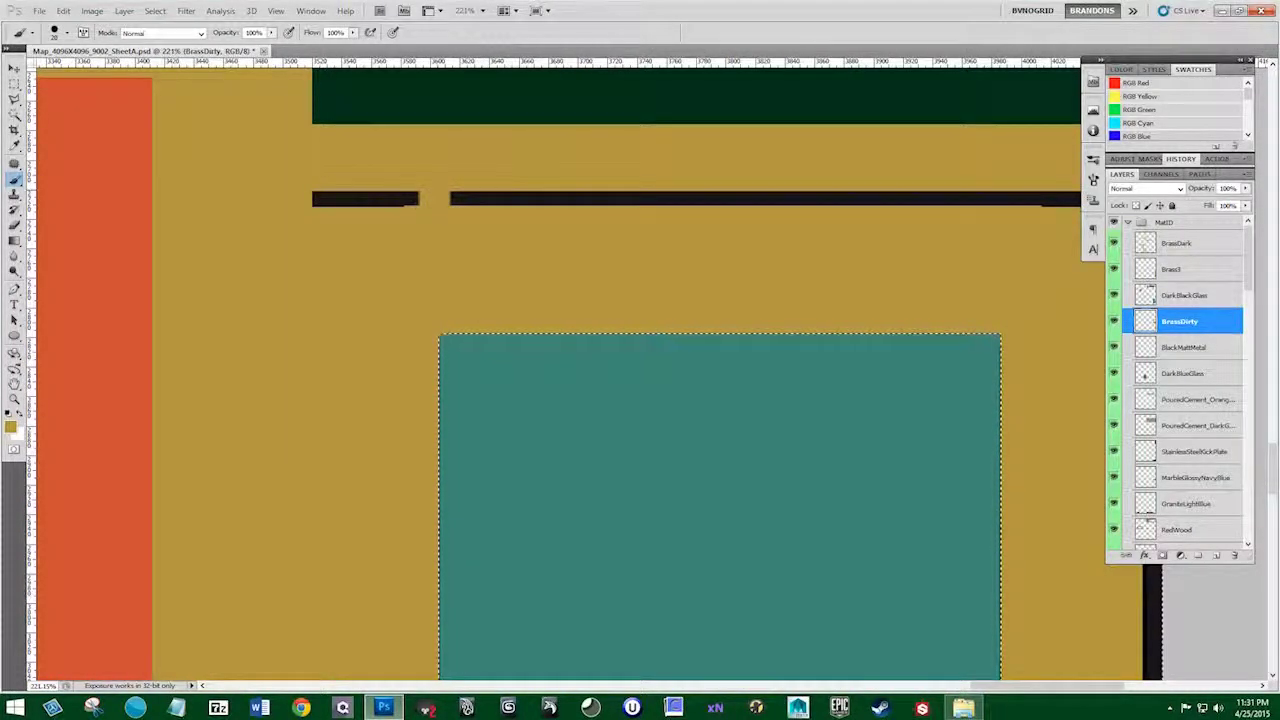
Undo the stroke that cut into the black bar above the door and repaint the gap along the glass edges with BrassDirty's yellow
{"action": "key", "text": "ctrl+z"}
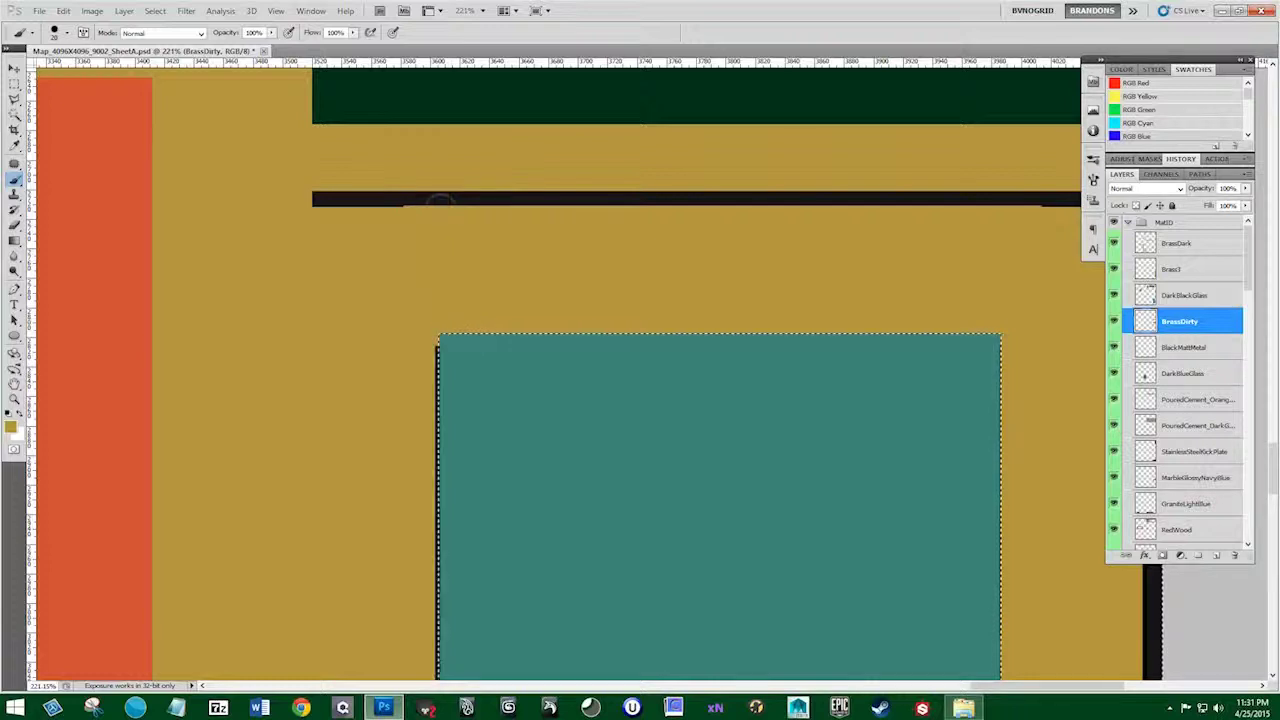
{"action": "scroll", "coordinate": [453, 334], "scroll_direction": "down", "scroll_amount": 2}
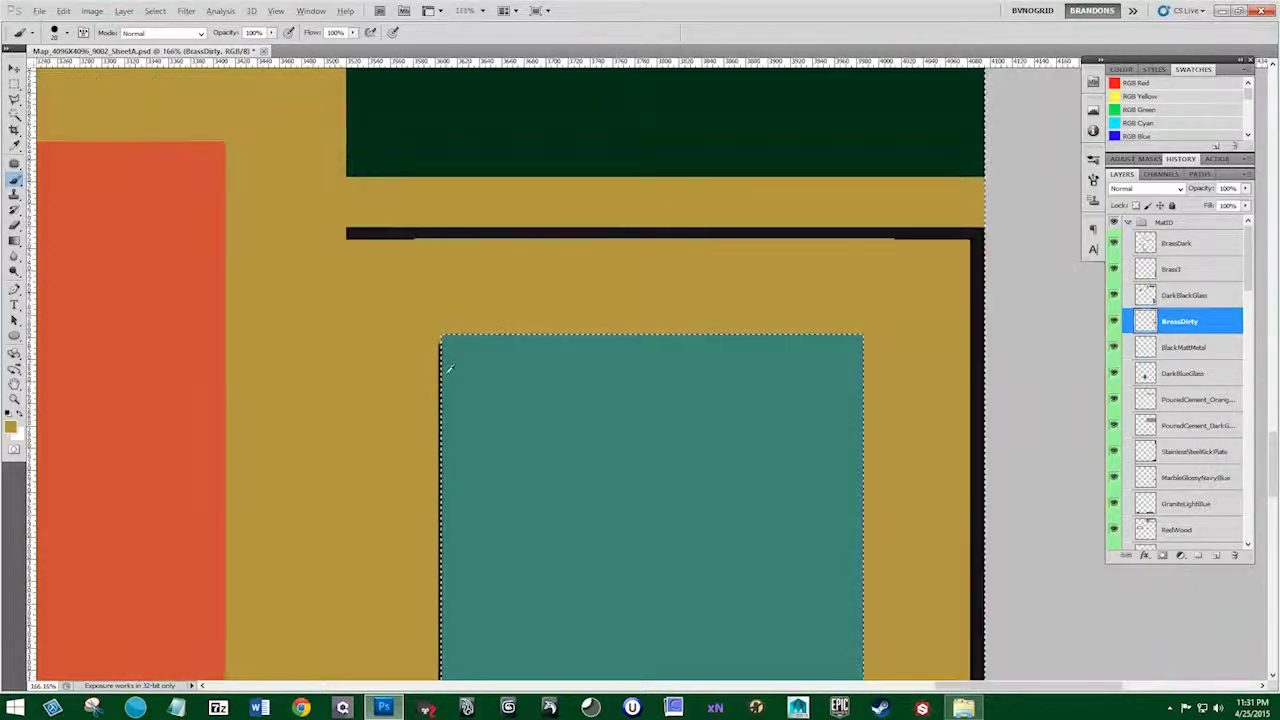
{"action": "scroll", "coordinate": [449, 369], "scroll_direction": "down", "scroll_amount": 4}
{"action": "left_click_drag", "start_coordinate": [514, 457], "coordinate": [537, 243]}
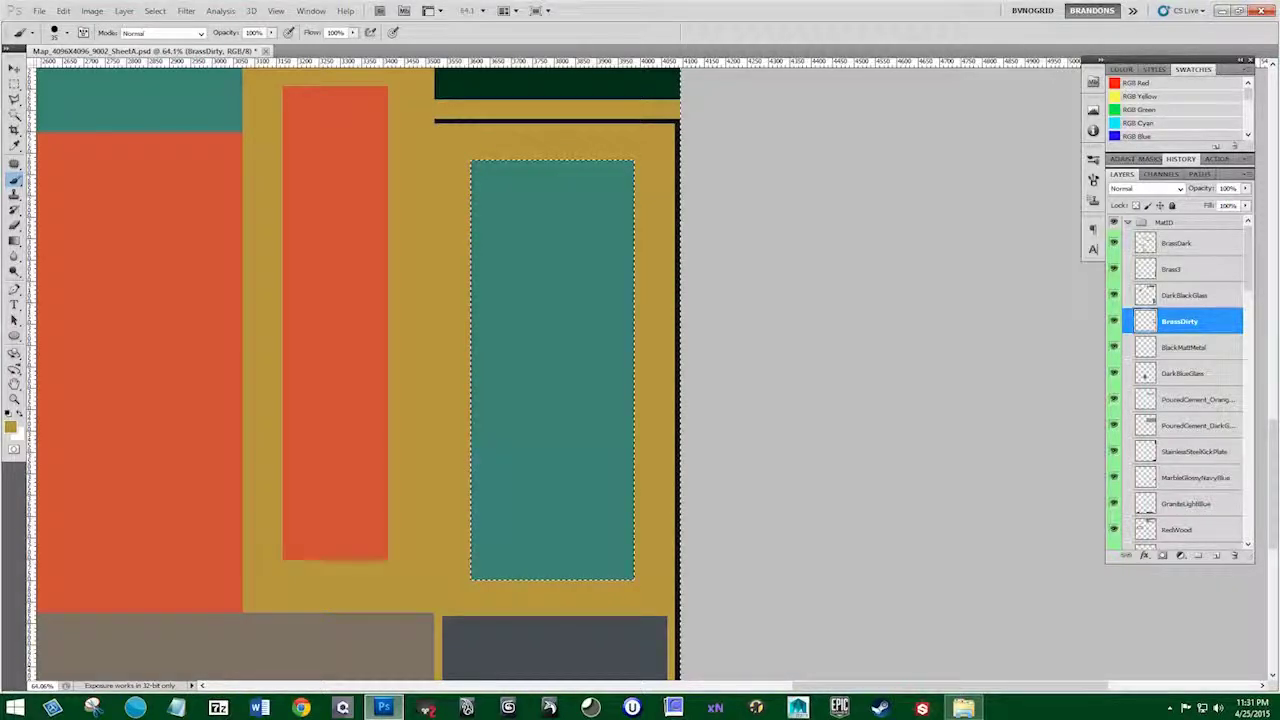
{"action": "scroll", "coordinate": [650, 400], "scroll_direction": "up", "scroll_amount": 5}
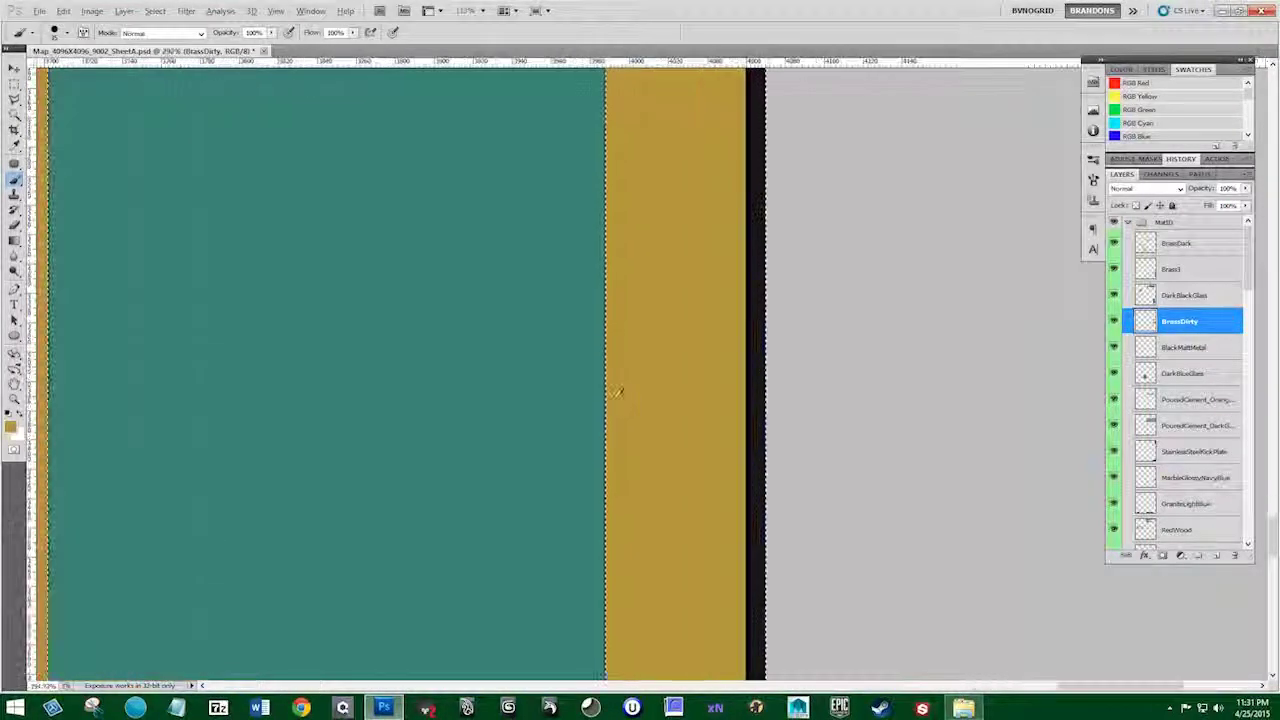
{"action": "scroll", "coordinate": [618, 392], "scroll_direction": "down", "scroll_amount": 4}
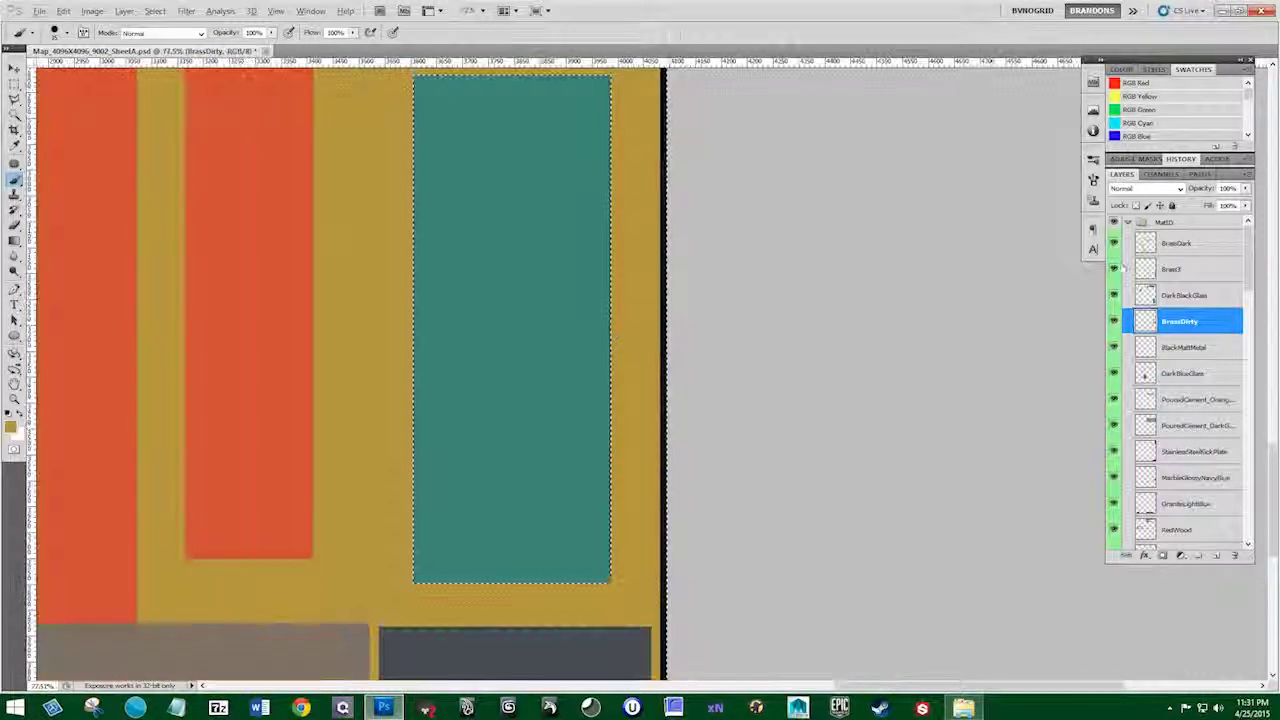
Collapse and hide the MatID group, show BaseColor, and inspect the door glass edges for gaps against the trim
{"action": "left_click", "coordinate": [1127, 221]}
{"action": "left_click", "coordinate": [1114, 221]}
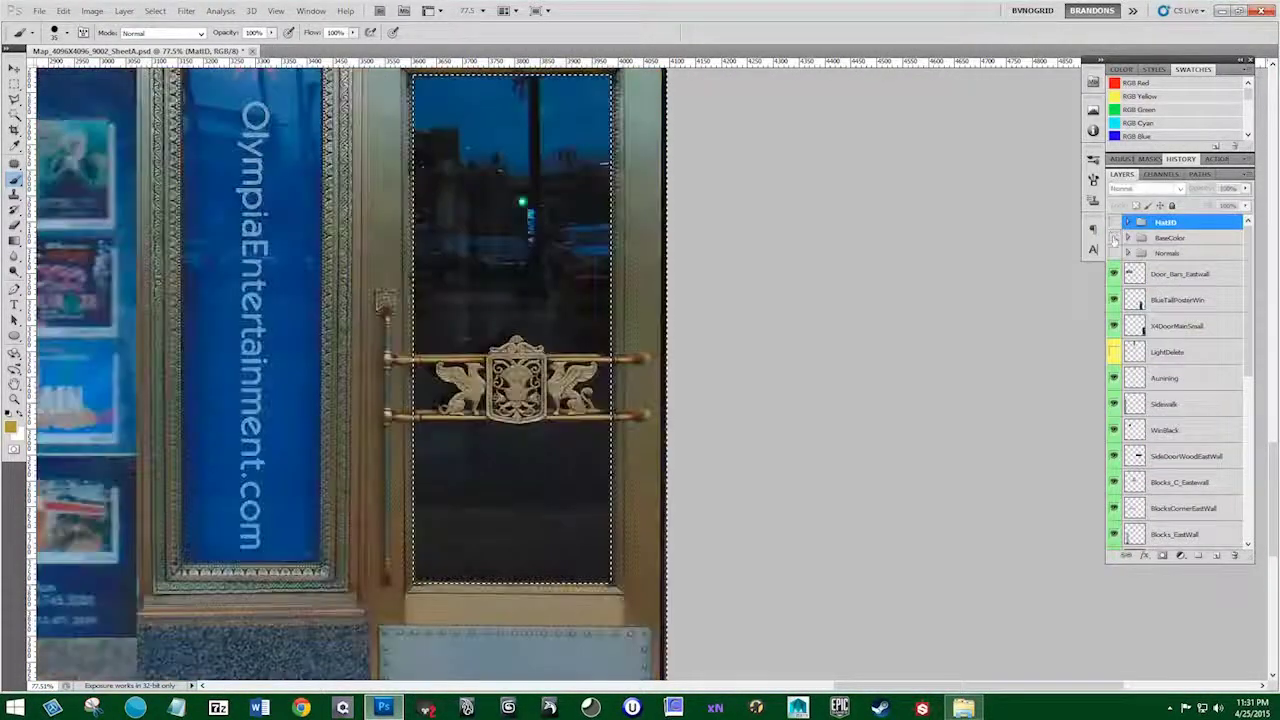
{"action": "left_click", "coordinate": [1114, 237]}
{"action": "scroll", "coordinate": [635, 195], "scroll_direction": "up", "scroll_amount": 4}
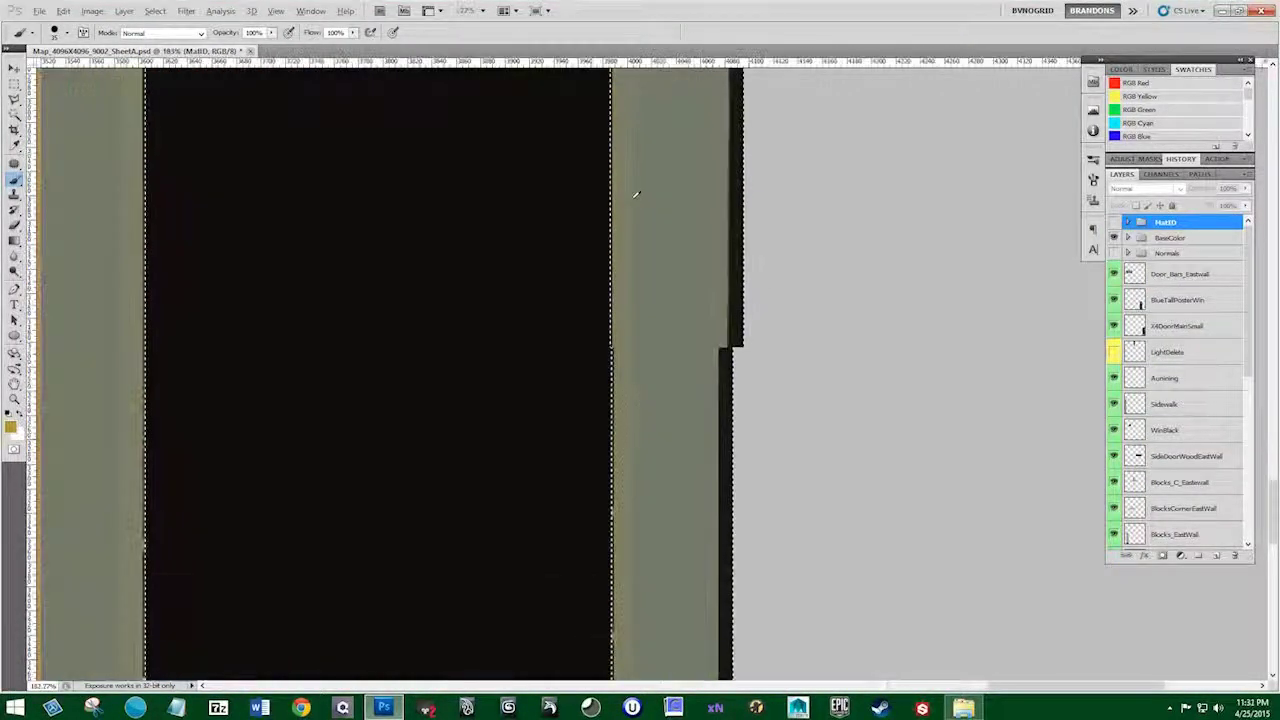
{"action": "scroll", "coordinate": [635, 195], "scroll_direction": "up", "scroll_amount": 4}
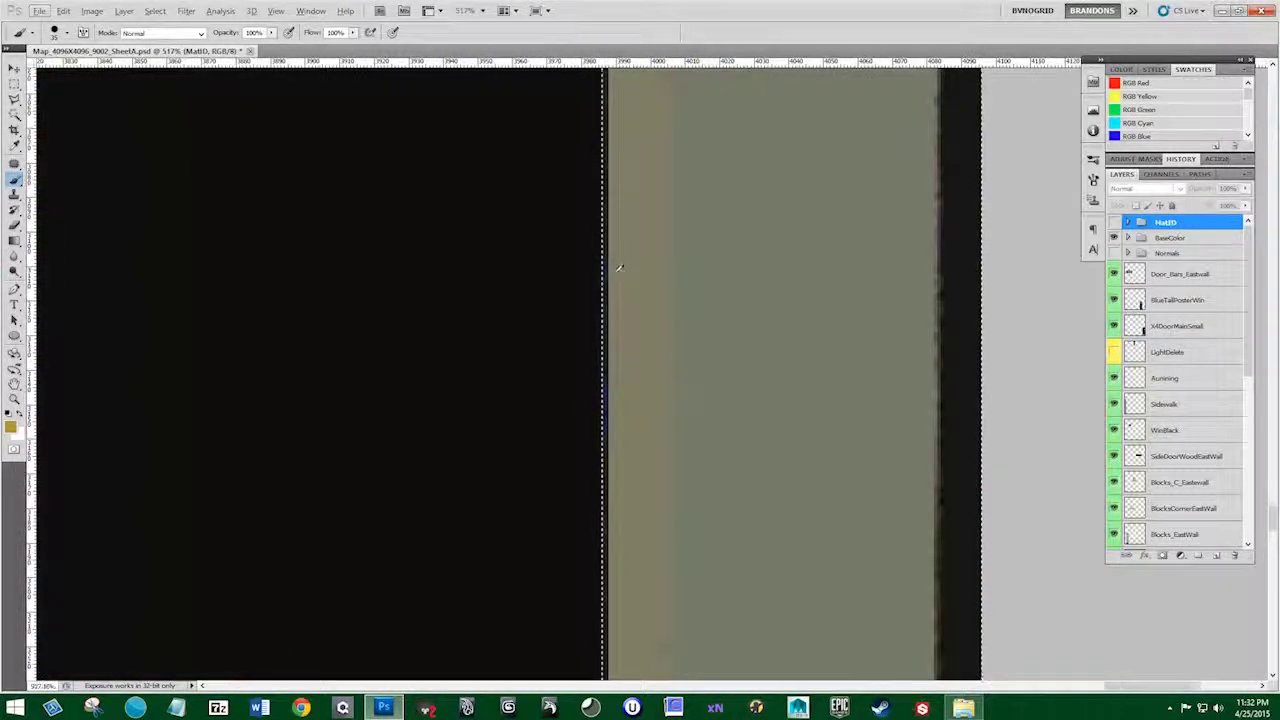
{"action": "scroll", "coordinate": [666, 249], "scroll_direction": "down", "scroll_amount": 2}
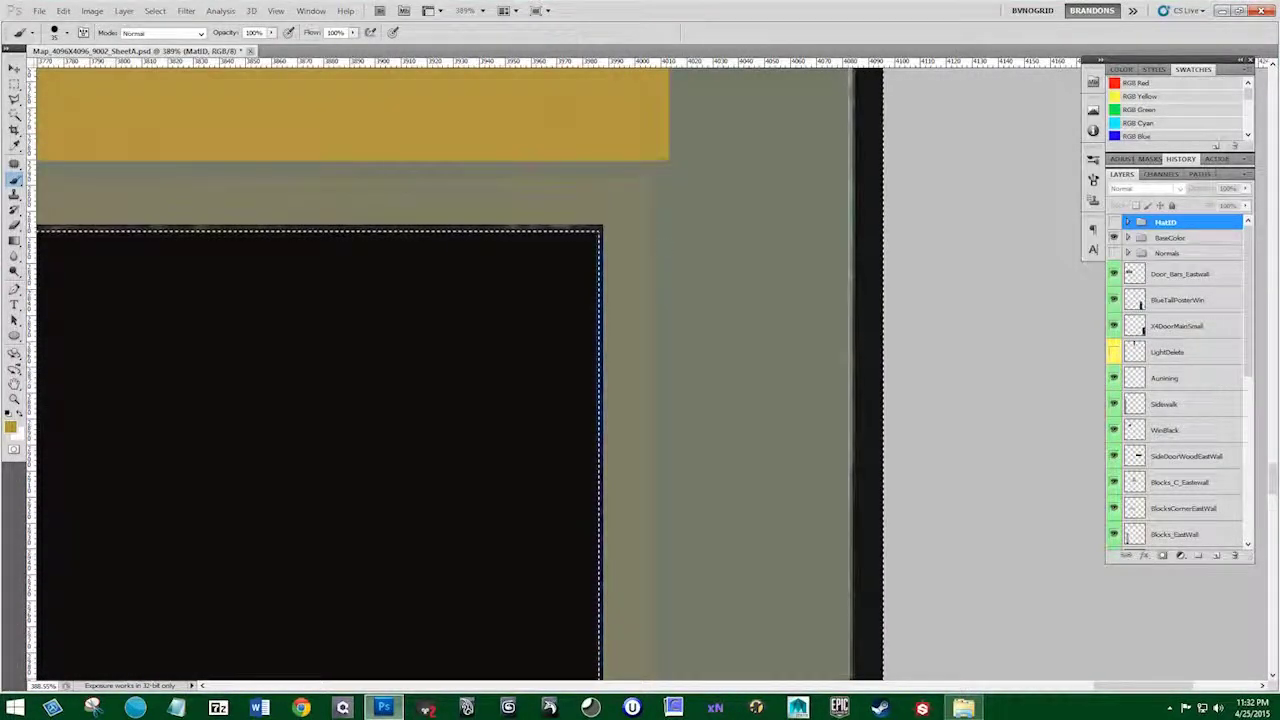
Expand BaseColor, hide BrassDarkDetail and Brass3 to find the trim bordering the door glass, and make BrassDirty the active layer
{"action": "left_click", "coordinate": [1128, 238]}
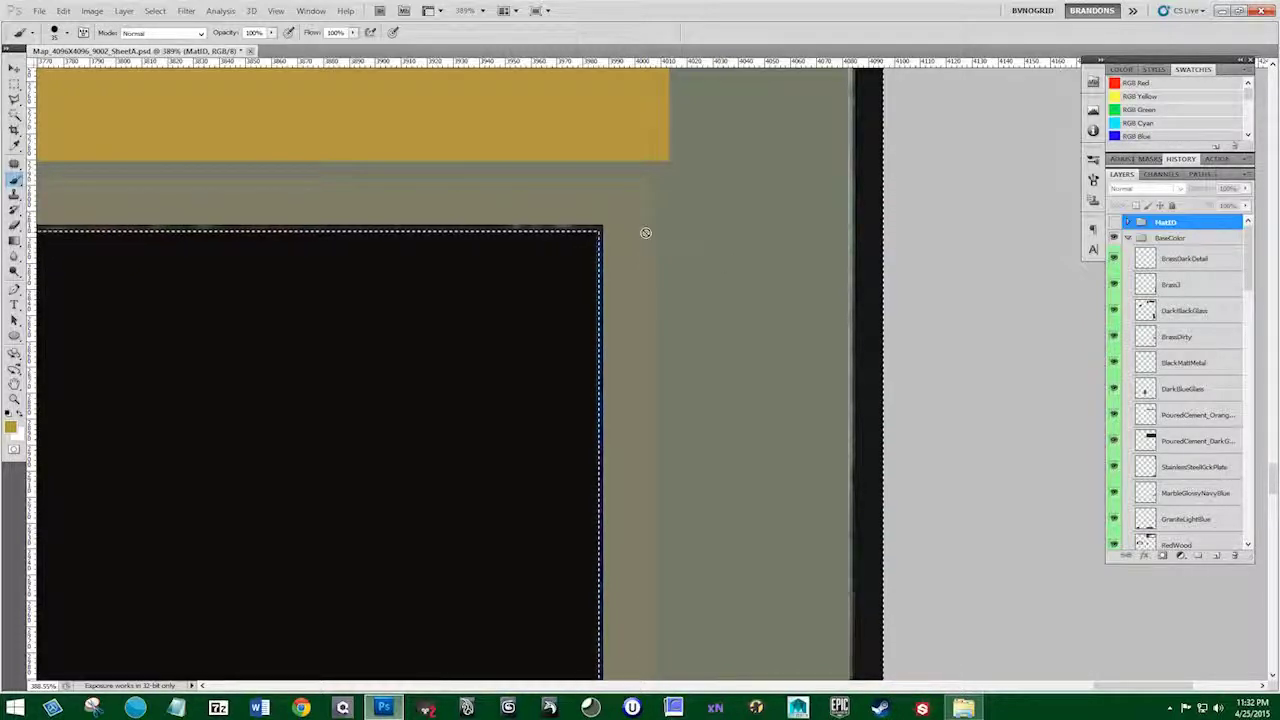
{"action": "left_click", "coordinate": [1114, 286]}
{"action": "left_click", "coordinate": [1114, 286]}
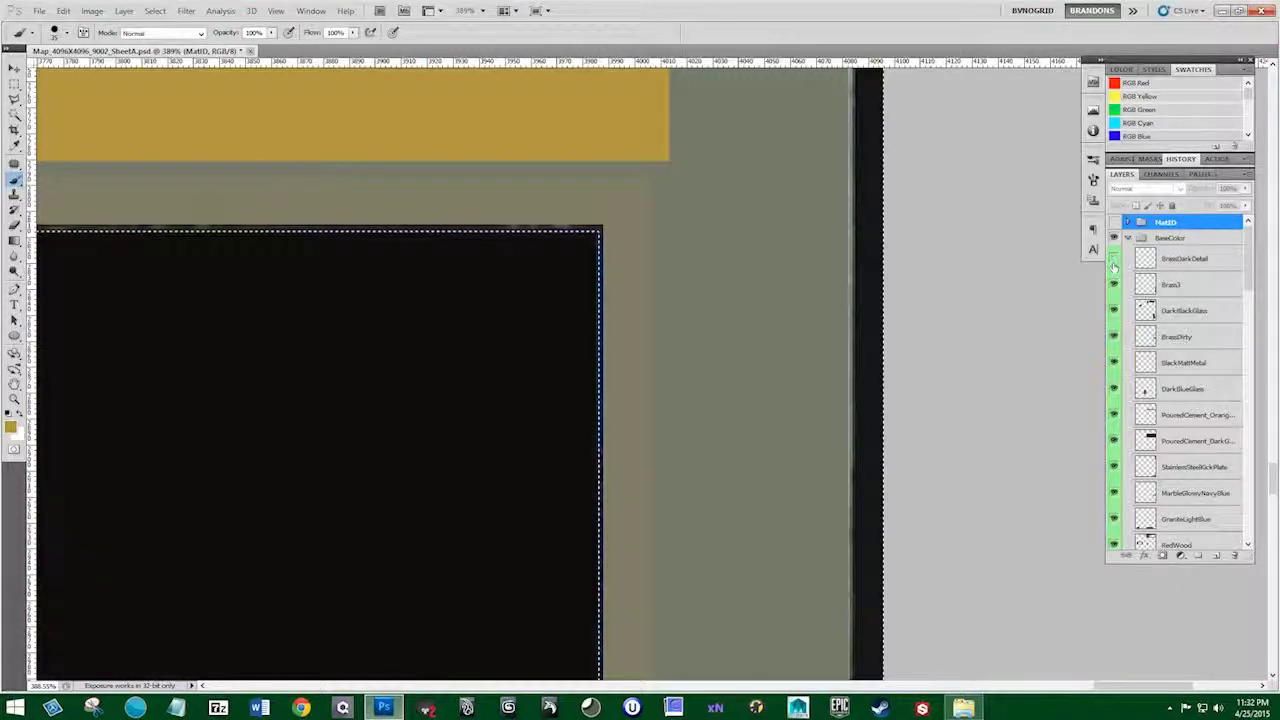
{"action": "left_click", "coordinate": [1114, 311]}
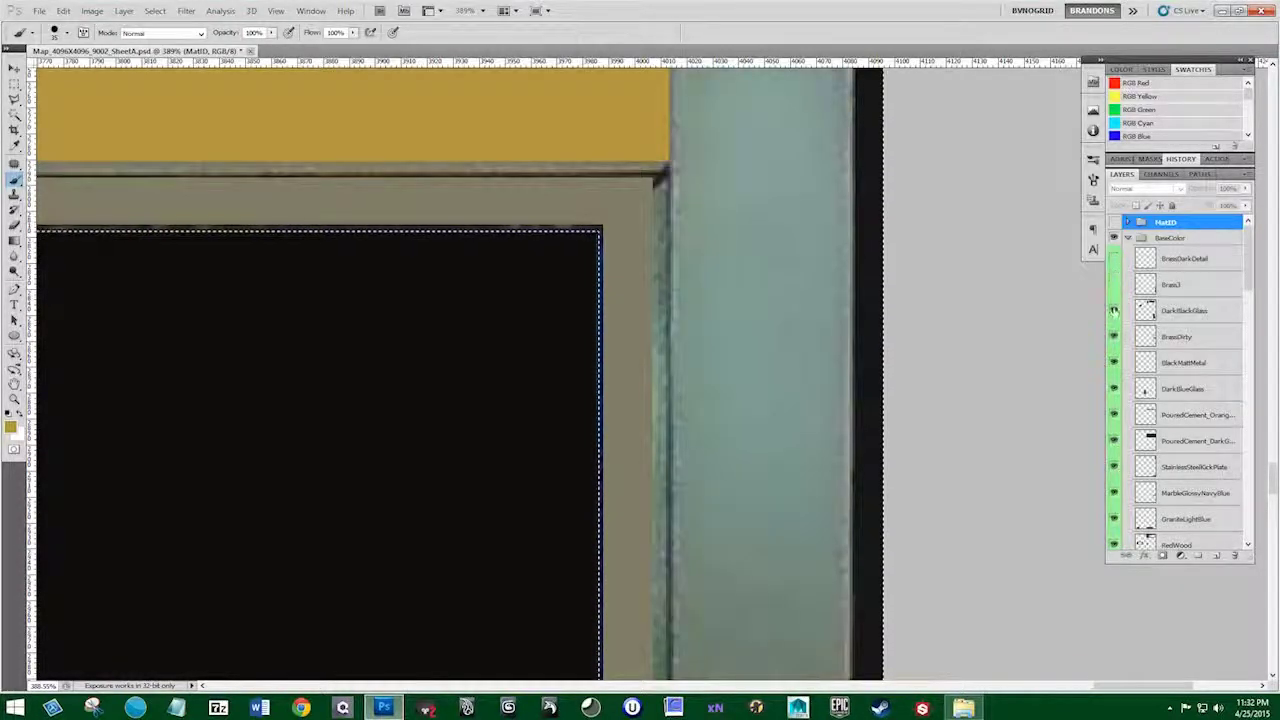
{"action": "left_click", "coordinate": [1114, 337]}
{"action": "left_click", "coordinate": [1114, 337]}
{"action": "left_click", "coordinate": [1180, 337]}
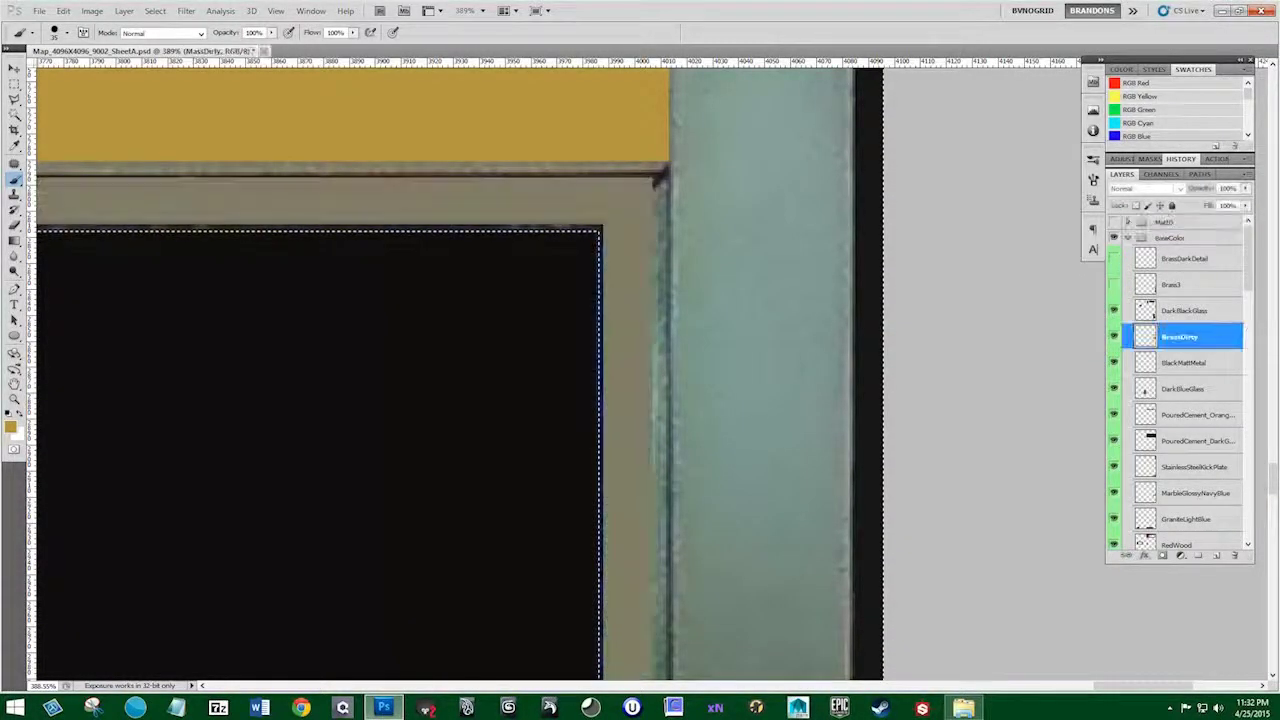
Sample the olive trim colour and paint BaseColor's BrassDirty layer over the gap around the door glass
{"action": "key", "text": "i"}
{"action": "left_click", "coordinate": [638, 222]}
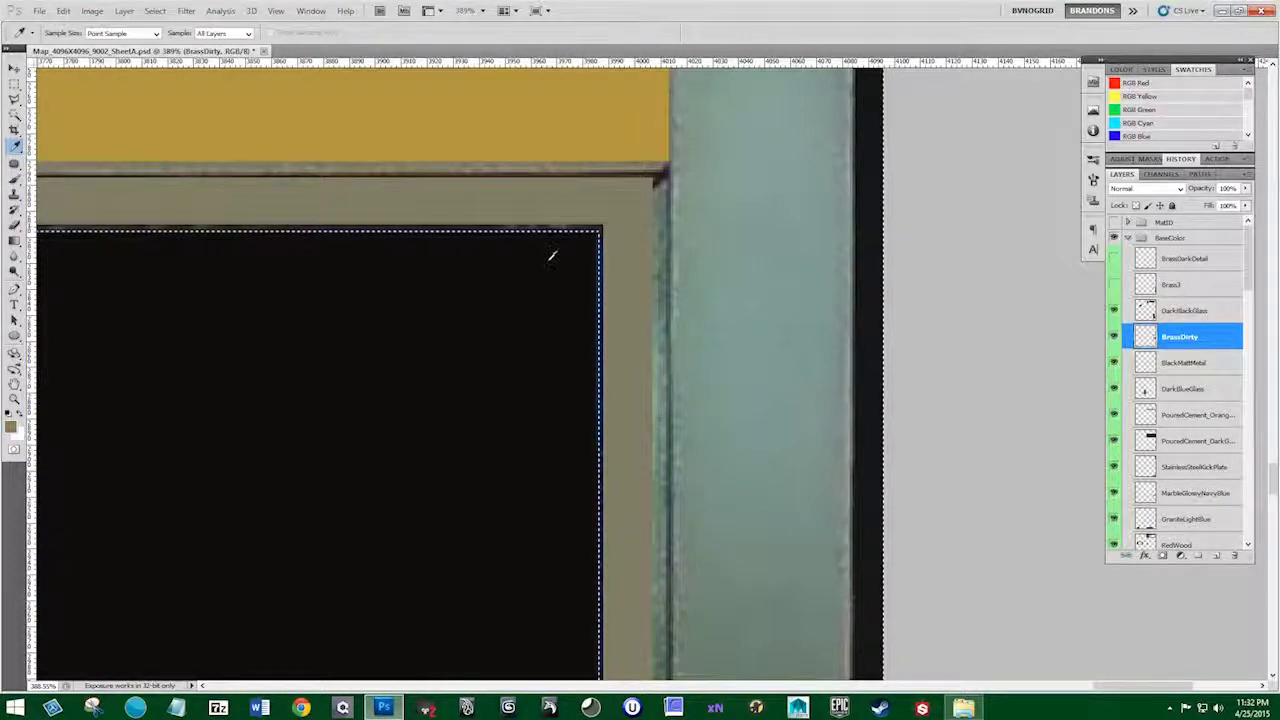
{"action": "key", "text": "b"}
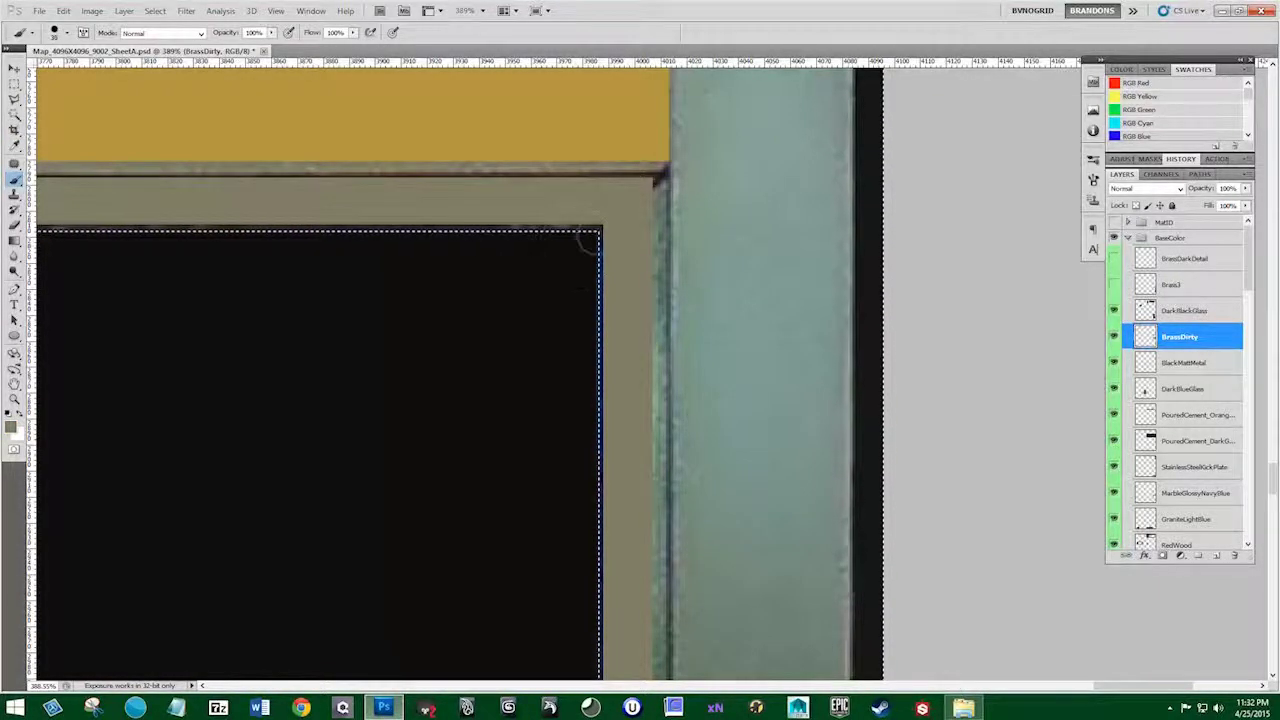
{"action": "scroll", "coordinate": [590, 255], "scroll_direction": "down", "scroll_amount": 5}
{"action": "scroll", "coordinate": [598, 287], "scroll_direction": "down", "scroll_amount": 4}
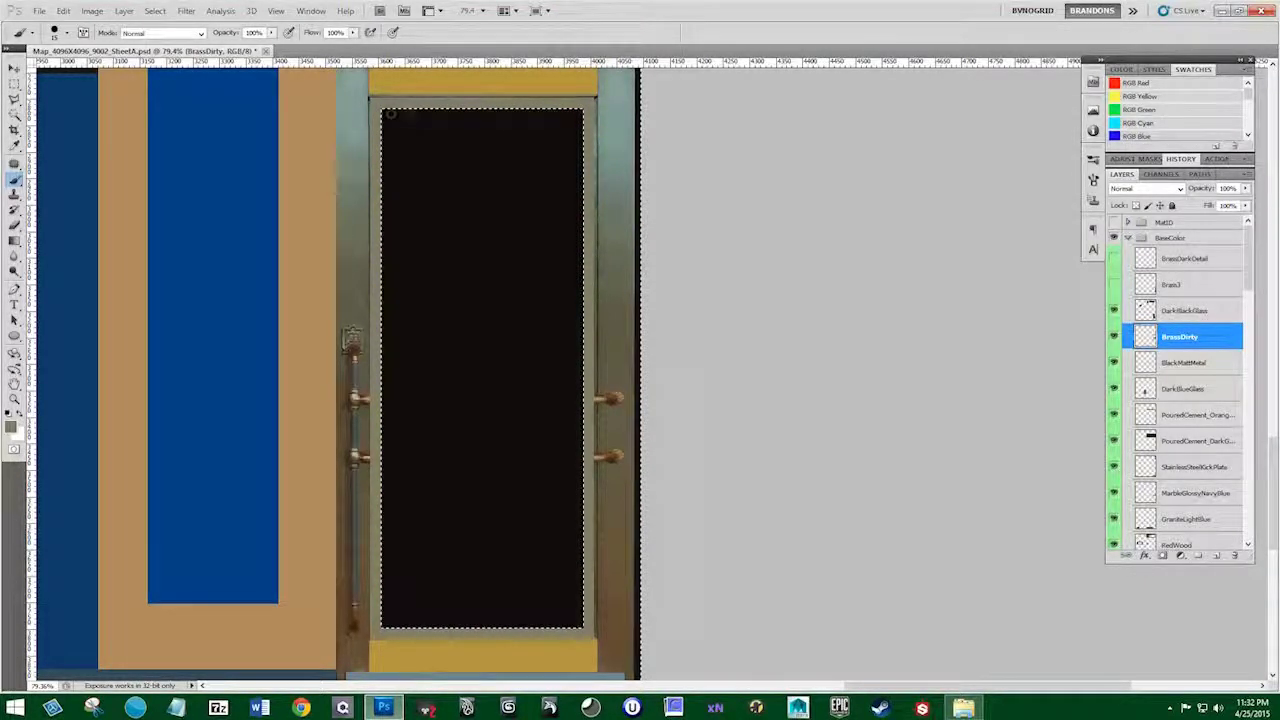
{"action": "scroll", "coordinate": [575, 110], "scroll_direction": "up", "scroll_amount": 10}
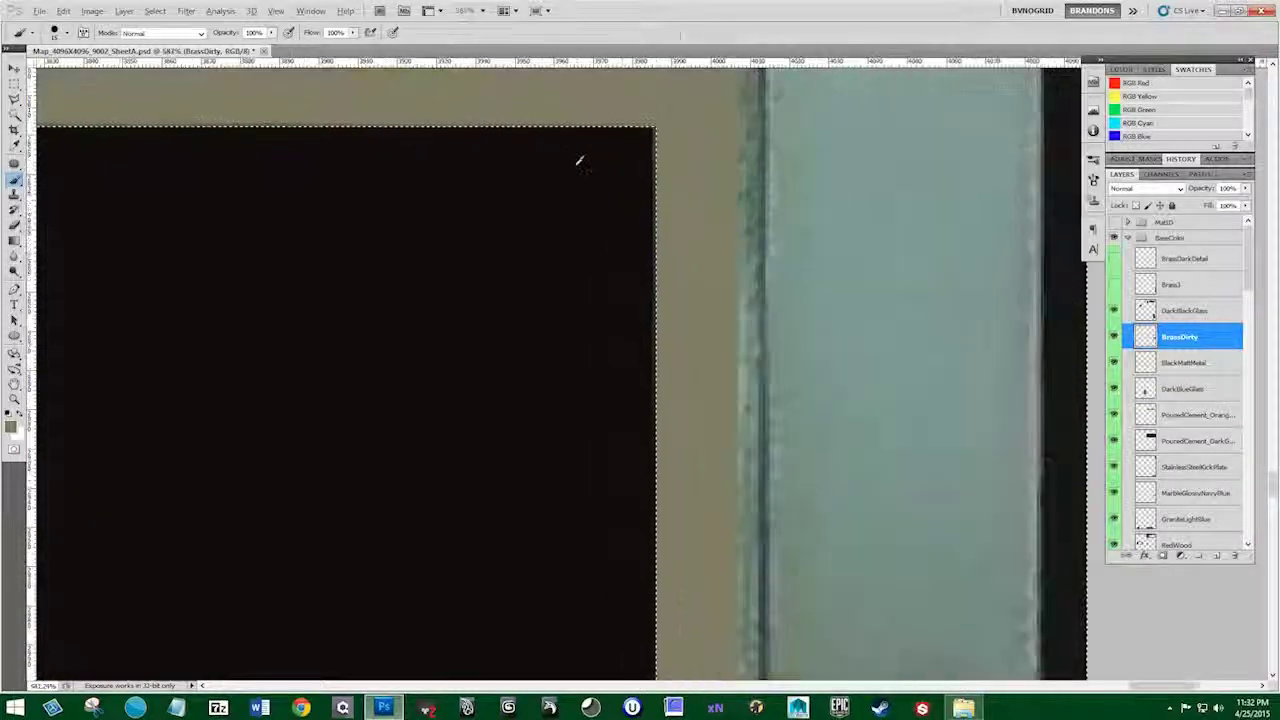
{"action": "scroll", "coordinate": [579, 160], "scroll_direction": "down", "scroll_amount": 8}
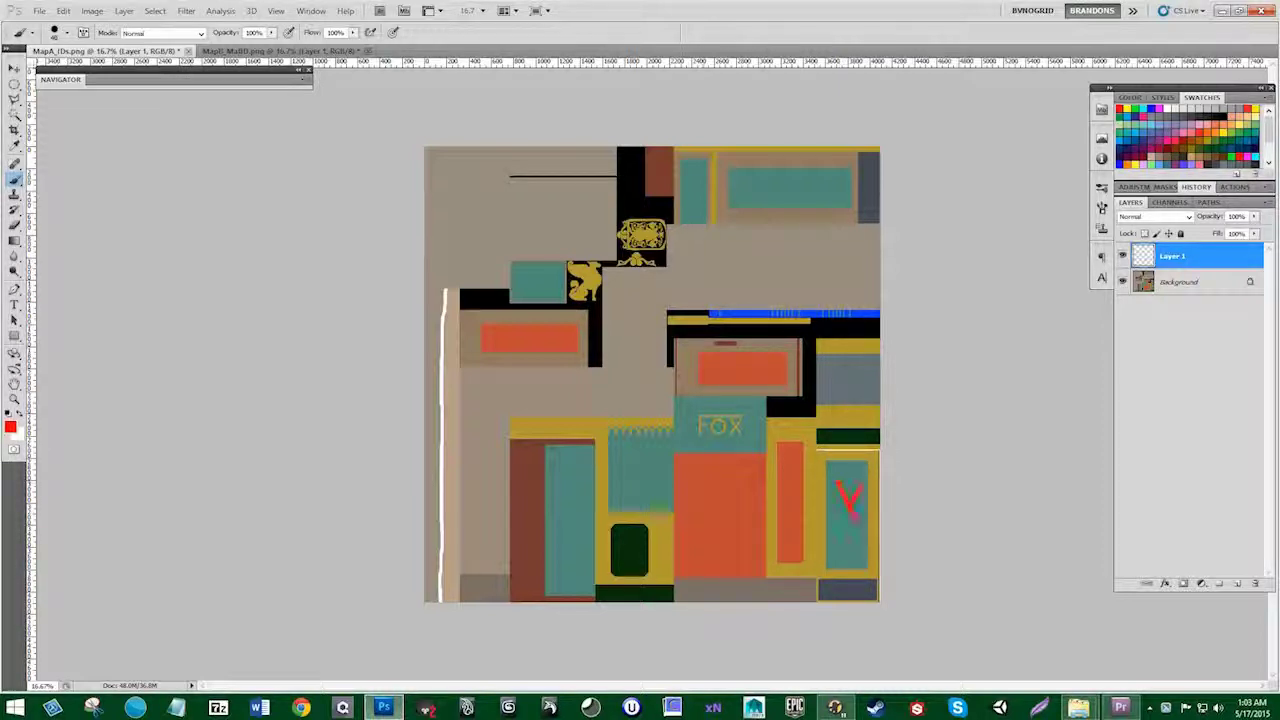
On MapA_IDs.png, mark the door glass with a red X and circle the other glass and poster panels in the sheet's lower half
{"action": "left_click_drag", "start_coordinate": [839, 487], "coordinate": [859, 517]}
{"action": "left_click_drag", "start_coordinate": [858, 484], "coordinate": [840, 523]}
{"action": "mouse_move", "coordinate": [790, 475]}
{"action": "left_mouse_down"}
{"action": "mouse_move", "coordinate": [785, 513]}
{"action": "mouse_move", "coordinate": [791, 476]}
{"action": "left_mouse_up"}
{"action": "mouse_move", "coordinate": [757, 365]}
{"action": "left_mouse_down"}
{"action": "mouse_move", "coordinate": [728, 378]}
{"action": "mouse_move", "coordinate": [762, 364]}
{"action": "mouse_move", "coordinate": [748, 358]}
{"action": "left_mouse_up"}
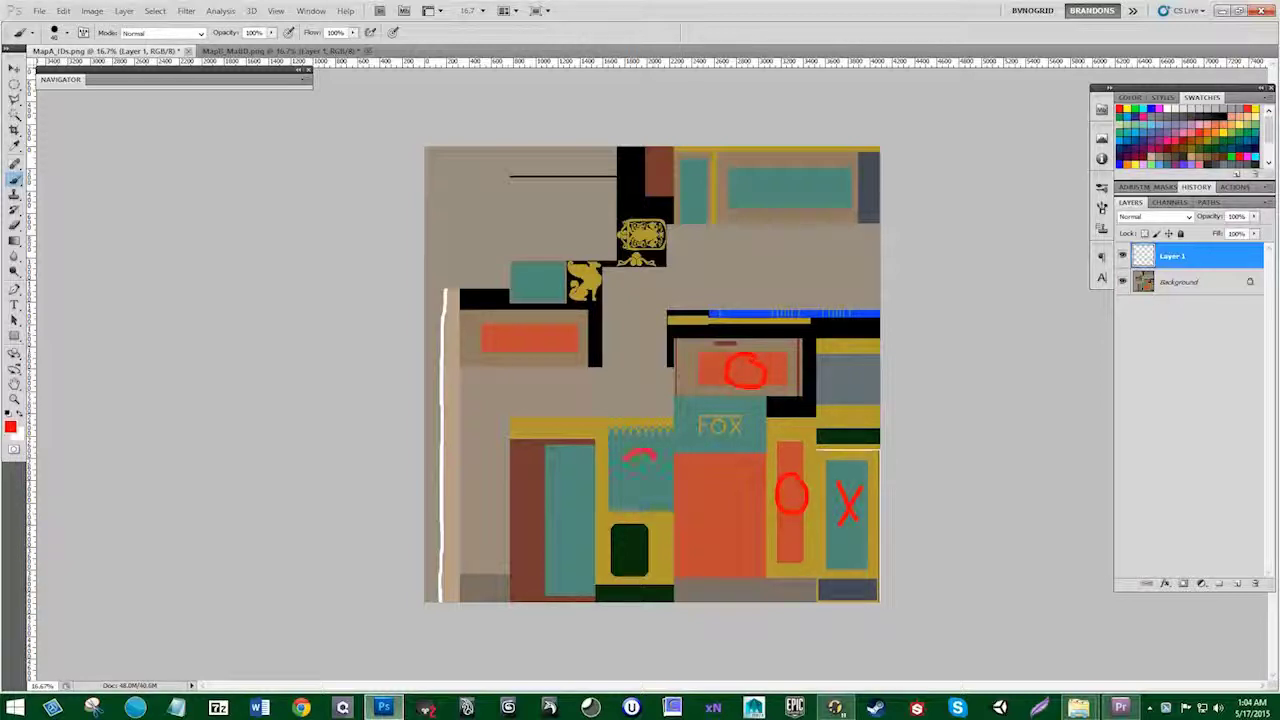
{"action": "mouse_move", "coordinate": [645, 455]}
{"action": "left_mouse_down"}
{"action": "mouse_move", "coordinate": [658, 500]}
{"action": "mouse_move", "coordinate": [658, 462]}
{"action": "left_mouse_up"}
{"action": "mouse_move", "coordinate": [576, 488]}
{"action": "left_mouse_down"}
{"action": "mouse_move", "coordinate": [539, 539]}
{"action": "mouse_move", "coordinate": [590, 535]}
{"action": "mouse_move", "coordinate": [580, 490]}
{"action": "left_mouse_up"}
{"action": "mouse_move", "coordinate": [640, 528]}
{"action": "left_mouse_down"}
{"action": "mouse_move", "coordinate": [615, 538]}
{"action": "mouse_move", "coordinate": [628, 560]}
{"action": "mouse_move", "coordinate": [642, 540]}
{"action": "left_mouse_up"}
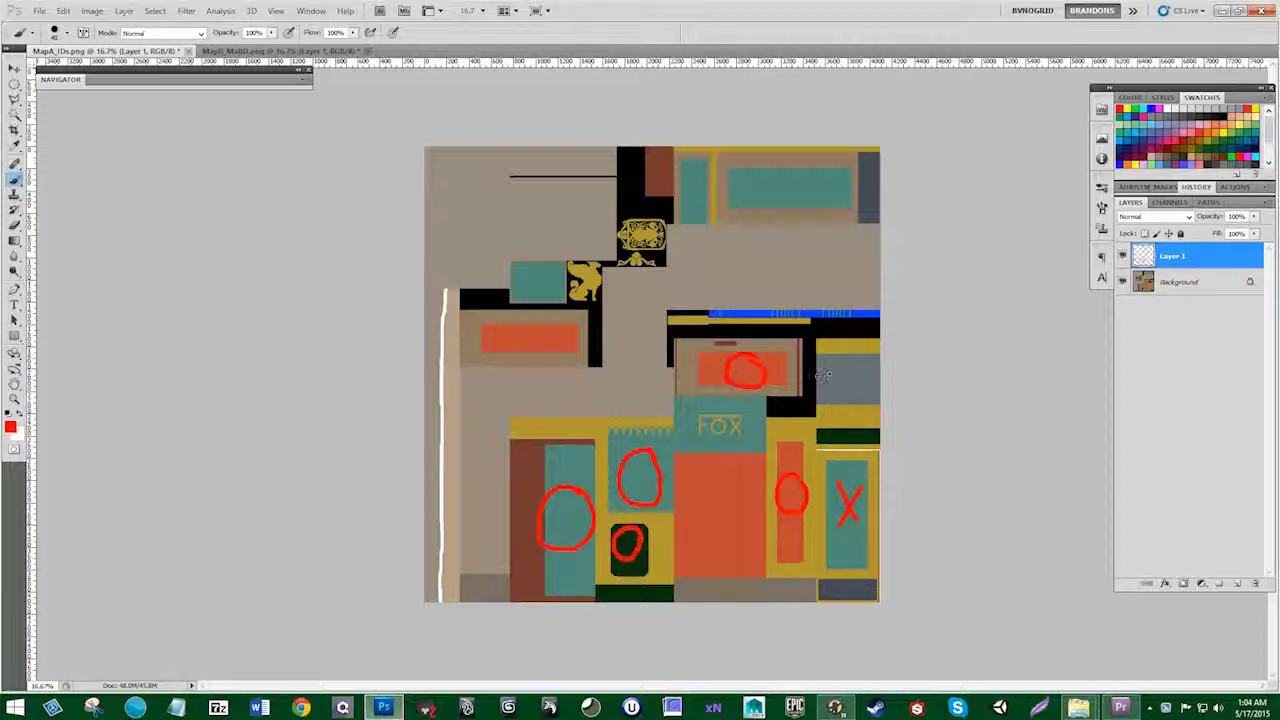
Circle in red the orange panel and the teal glass panels in the upper part of MapA_IDs.png
{"action": "mouse_move", "coordinate": [565, 322]}
{"action": "left_mouse_down"}
{"action": "mouse_move", "coordinate": [512, 325]}
{"action": "mouse_move", "coordinate": [575, 324]}
{"action": "mouse_move", "coordinate": [570, 338]}
{"action": "left_mouse_up"}
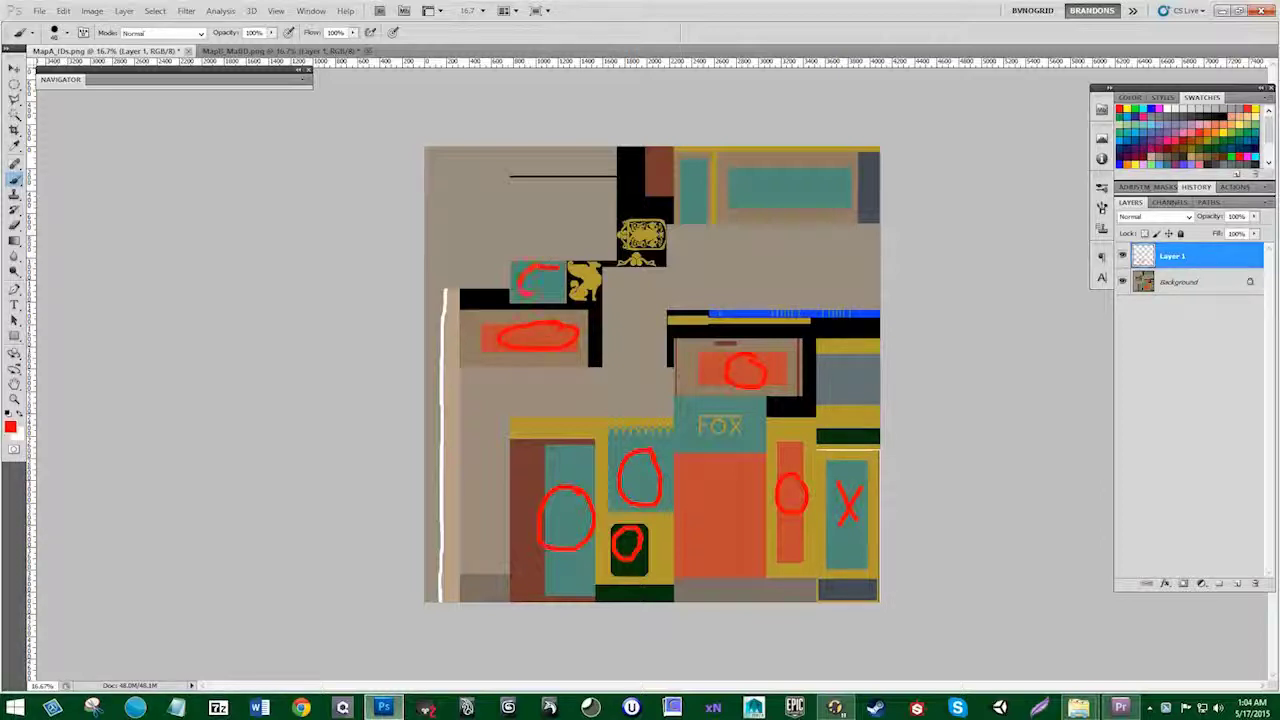
{"action": "left_click_drag", "start_coordinate": [522, 288], "coordinate": [565, 274]}
{"action": "left_click_drag", "start_coordinate": [698, 156], "coordinate": [692, 152]}
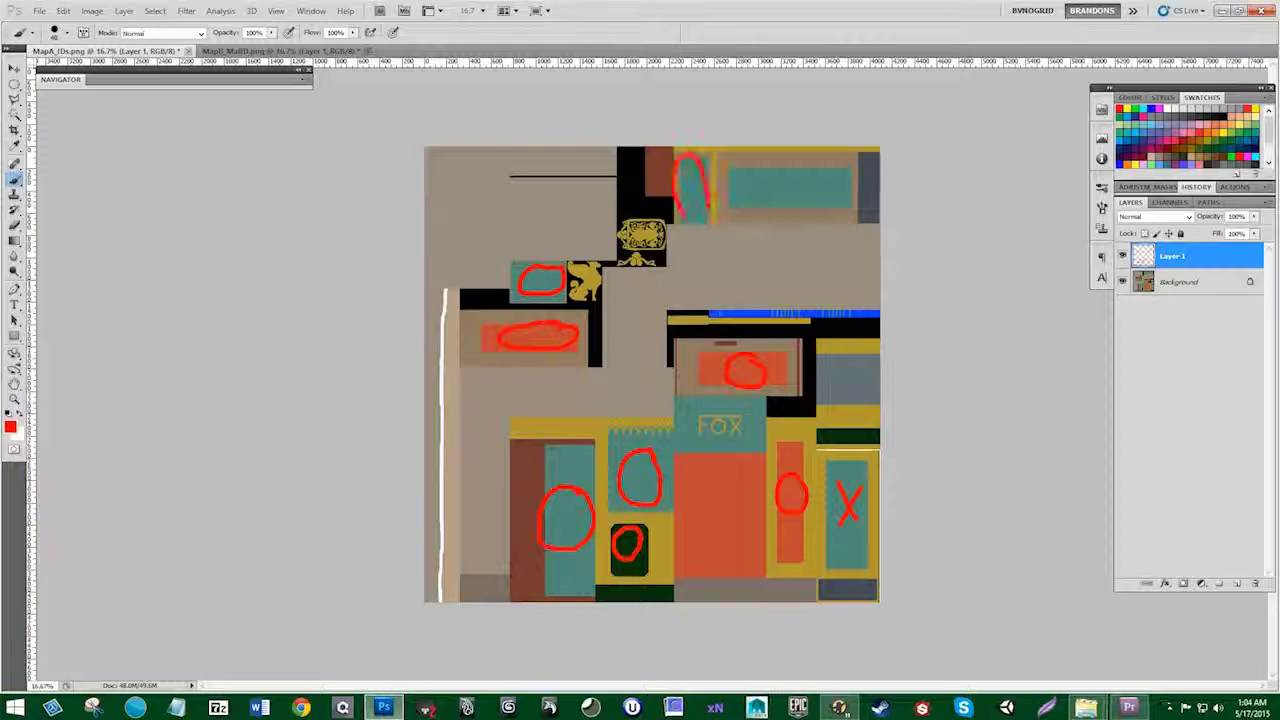
{"action": "left_click_drag", "start_coordinate": [684, 208], "coordinate": [706, 196]}
{"action": "mouse_move", "coordinate": [826, 170]}
{"action": "left_mouse_down"}
{"action": "mouse_move", "coordinate": [752, 192]}
{"action": "mouse_move", "coordinate": [840, 184]}
{"action": "mouse_move", "coordinate": [780, 207]}
{"action": "left_mouse_up"}
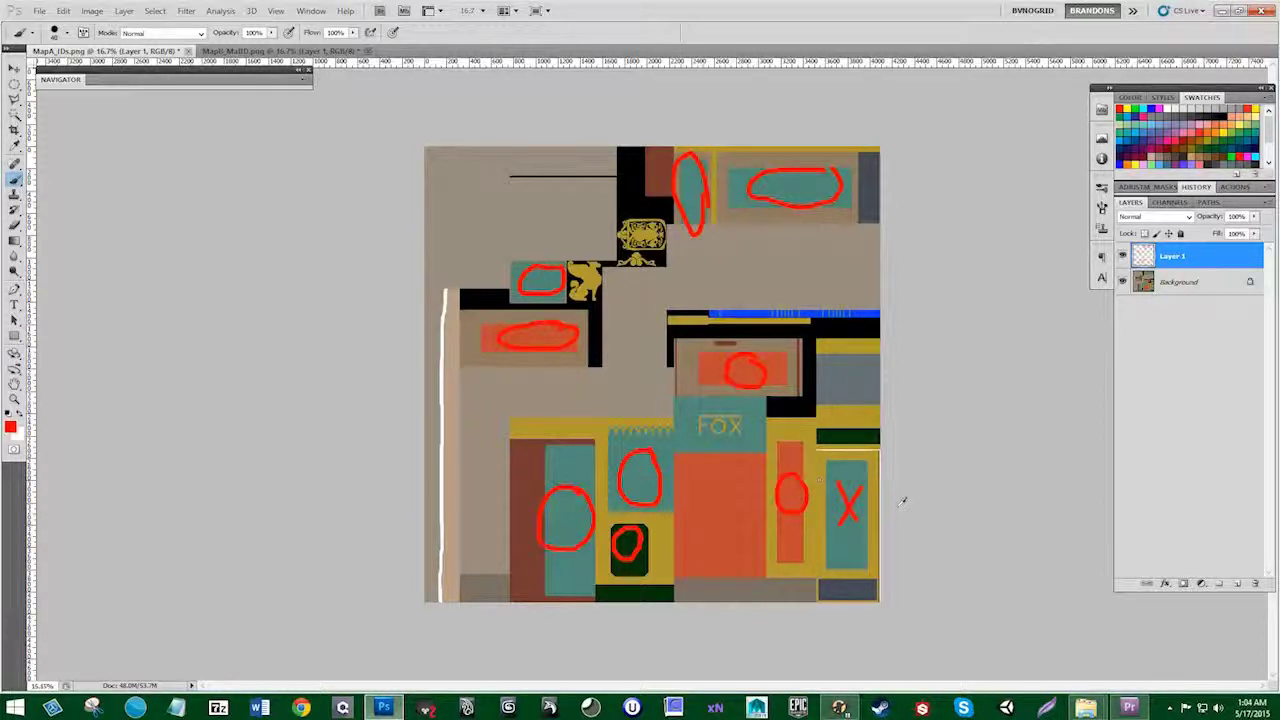
{"action": "scroll", "coordinate": [902, 500], "scroll_direction": "down", "scroll_amount": 1}
{"action": "scroll", "coordinate": [902, 500], "scroll_direction": "up", "scroll_amount": 4}
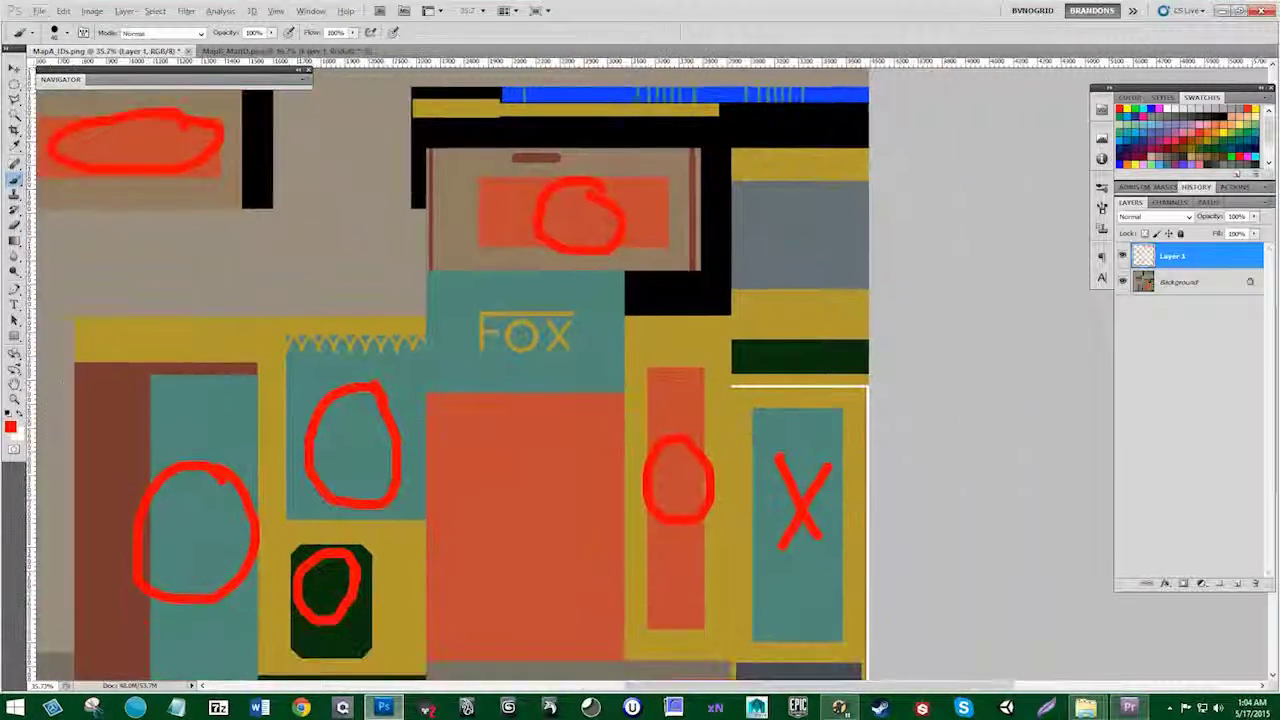
{"action": "scroll", "coordinate": [829, 449], "scroll_direction": "up", "scroll_amount": 2}
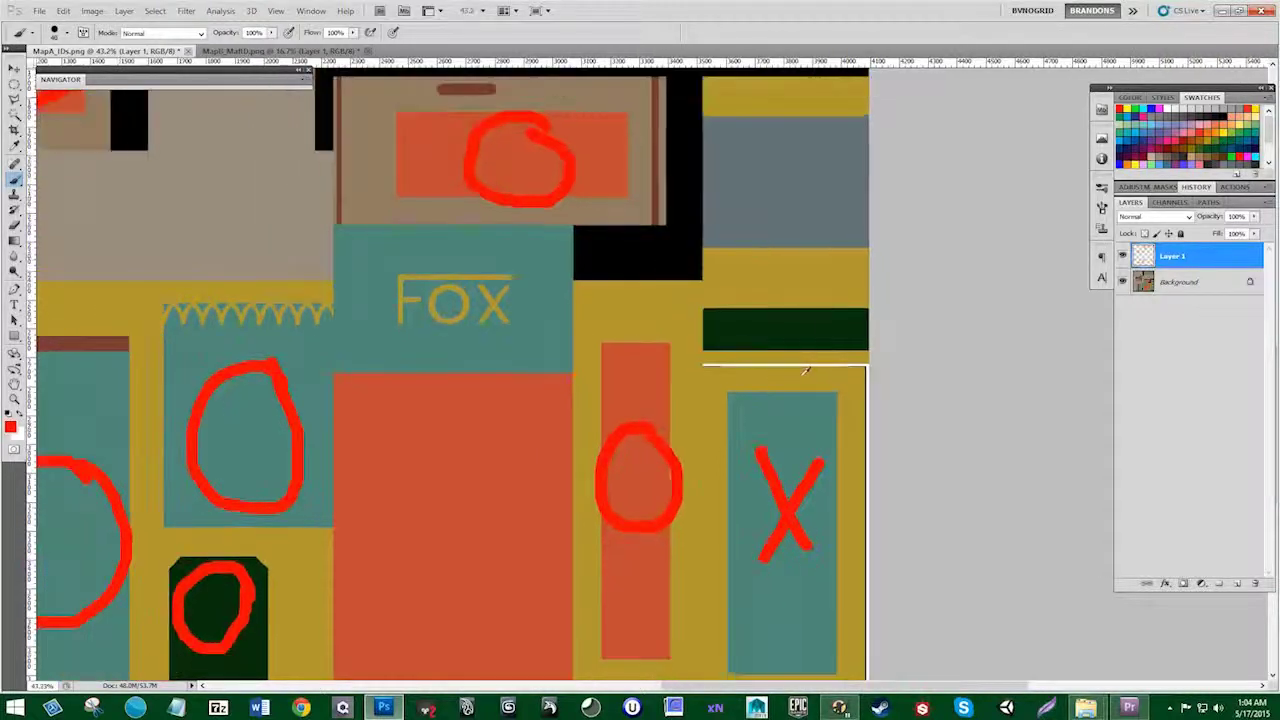
{"action": "scroll", "coordinate": [800, 366], "scroll_direction": "down", "scroll_amount": 3}
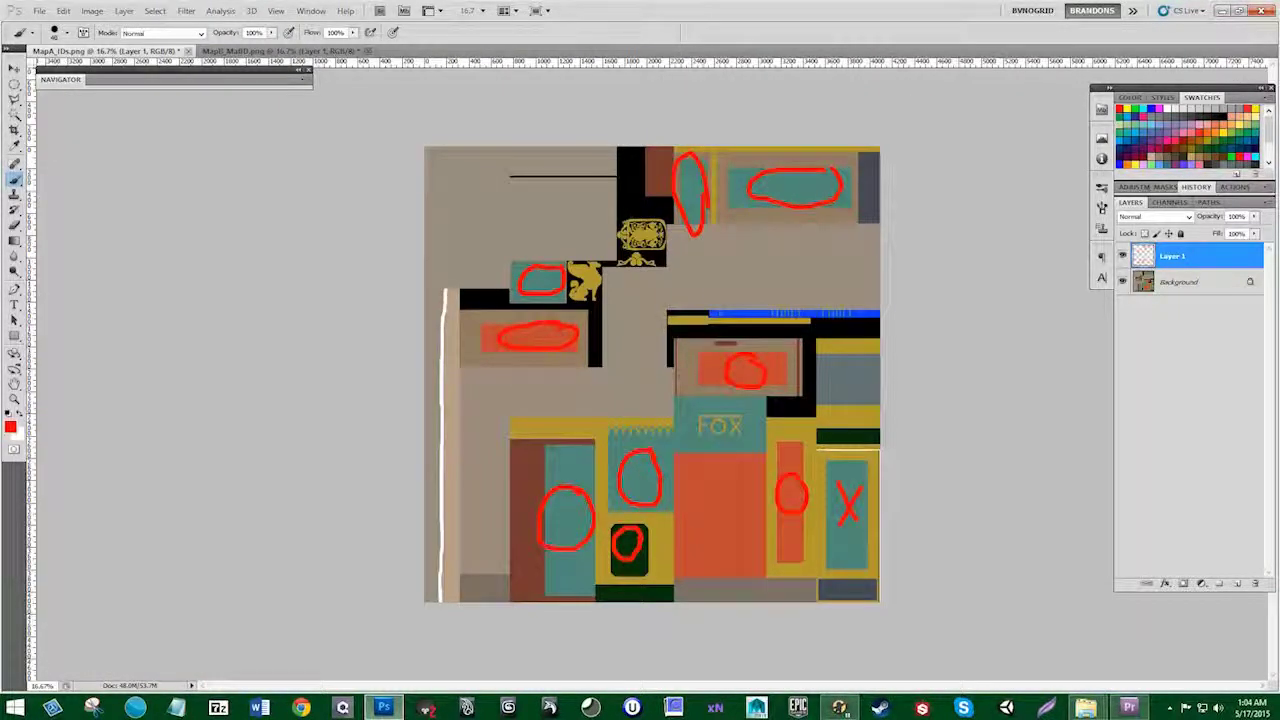
Switch to MapB_MatID.png, circle the four stacked window panes and the large glass panel in red, and undo the circle on the upper window
{"action": "left_click", "coordinate": [270, 50]}
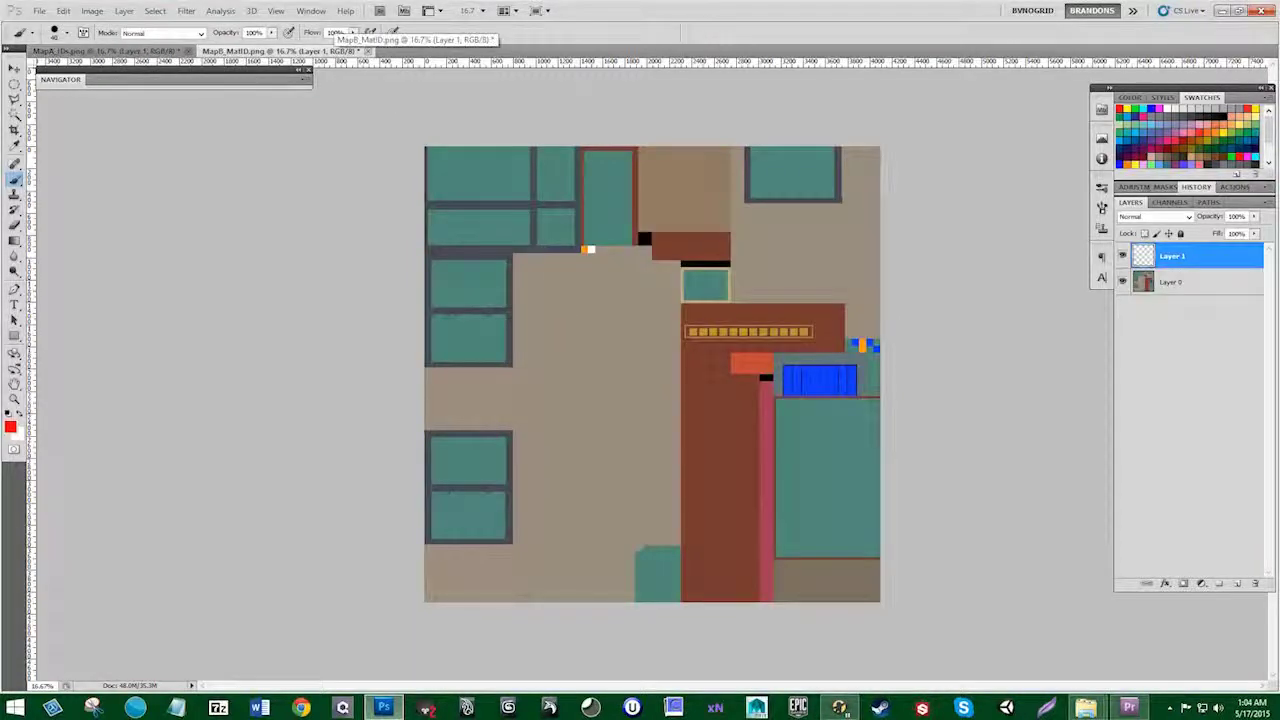
{"action": "mouse_move", "coordinate": [461, 286]}
{"action": "left_mouse_down"}
{"action": "mouse_move", "coordinate": [488, 286]}
{"action": "mouse_move", "coordinate": [462, 293]}
{"action": "mouse_move", "coordinate": [460, 350]}
{"action": "left_mouse_up"}
{"action": "mouse_move", "coordinate": [472, 456]}
{"action": "left_mouse_down"}
{"action": "mouse_move", "coordinate": [460, 510]}
{"action": "mouse_move", "coordinate": [470, 520]}
{"action": "left_mouse_up"}
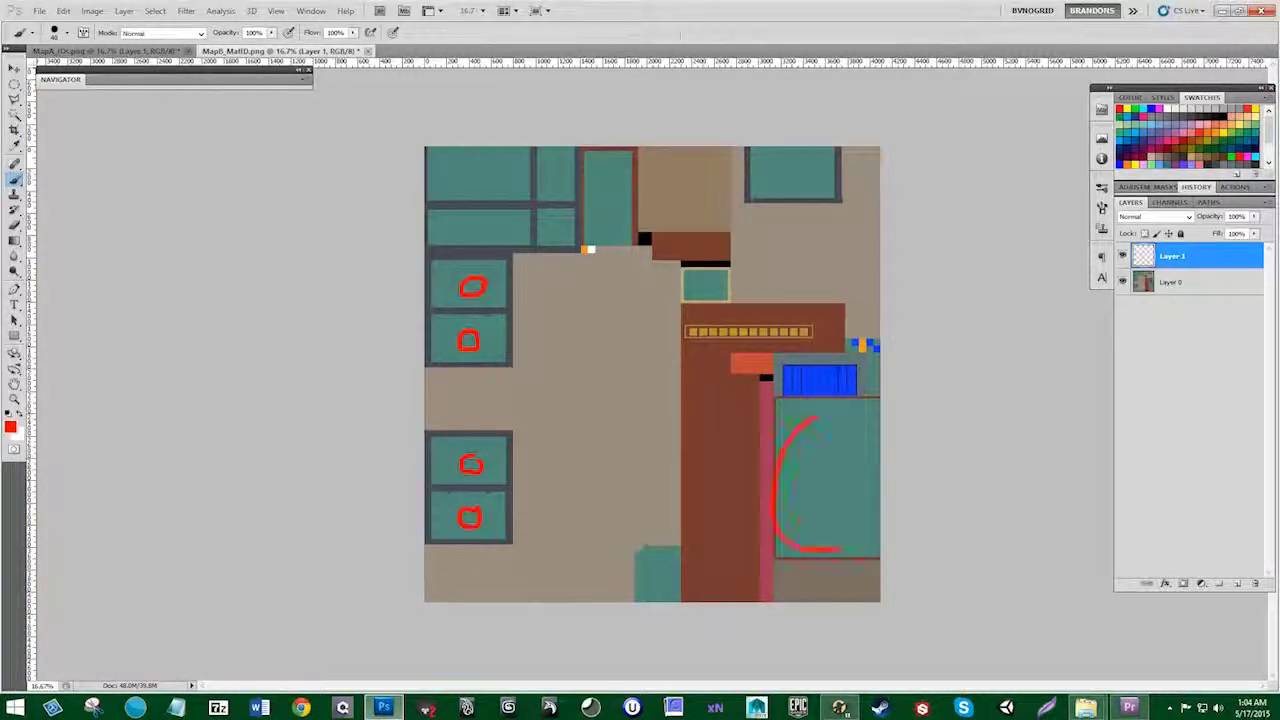
{"action": "mouse_move", "coordinate": [838, 548]}
{"action": "left_mouse_down"}
{"action": "mouse_move", "coordinate": [835, 436]}
{"action": "mouse_move", "coordinate": [808, 395]}
{"action": "left_mouse_up"}
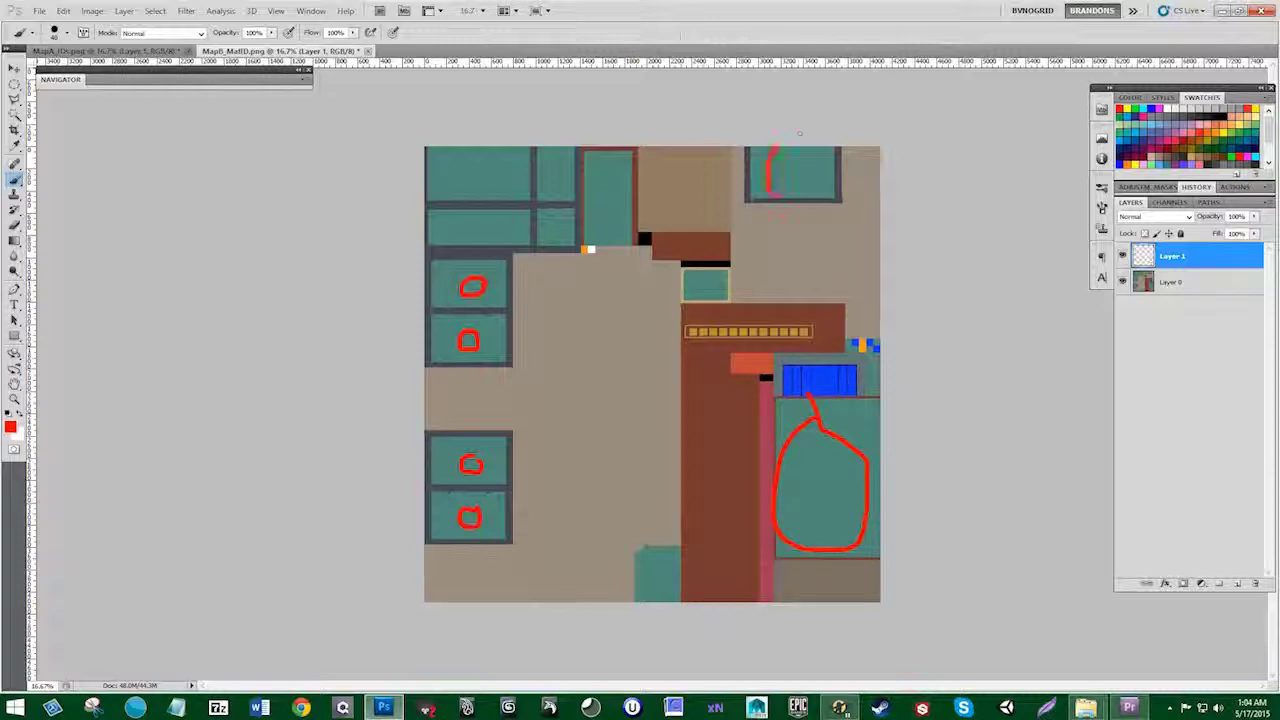
{"action": "left_click_drag", "start_coordinate": [770, 195], "coordinate": [824, 152]}
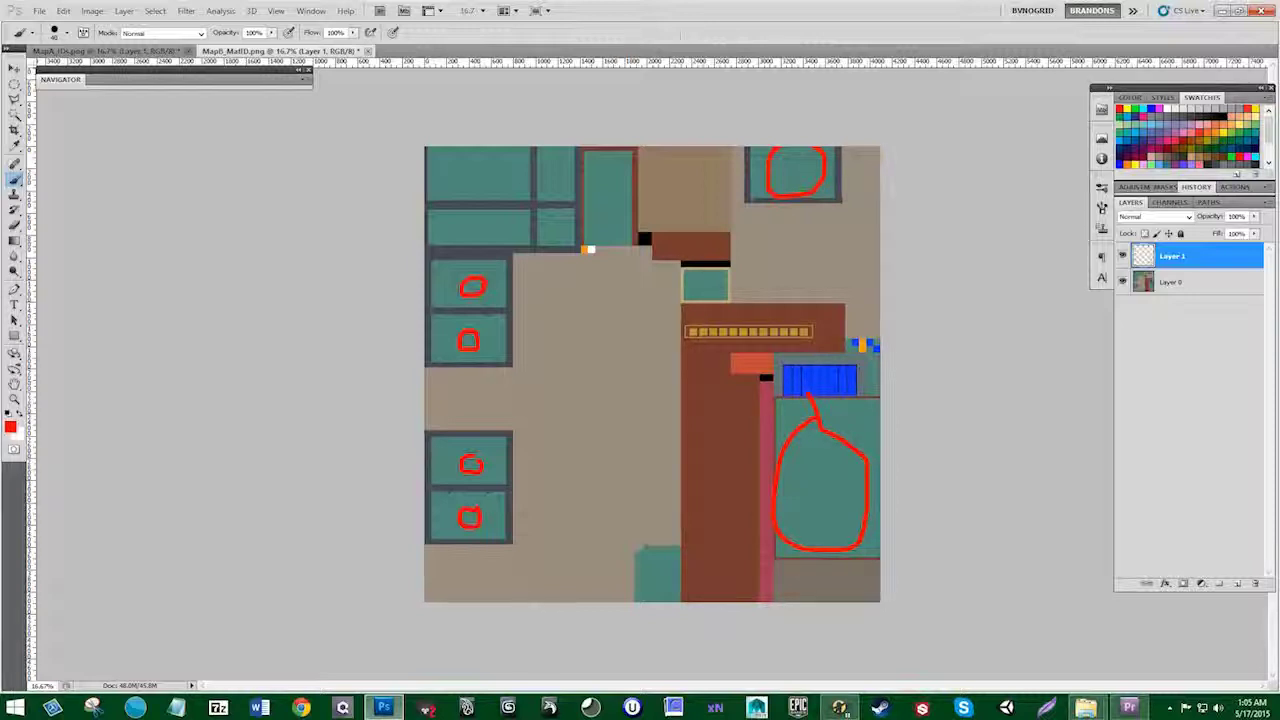
{"action": "key", "text": "ctrl+z"}
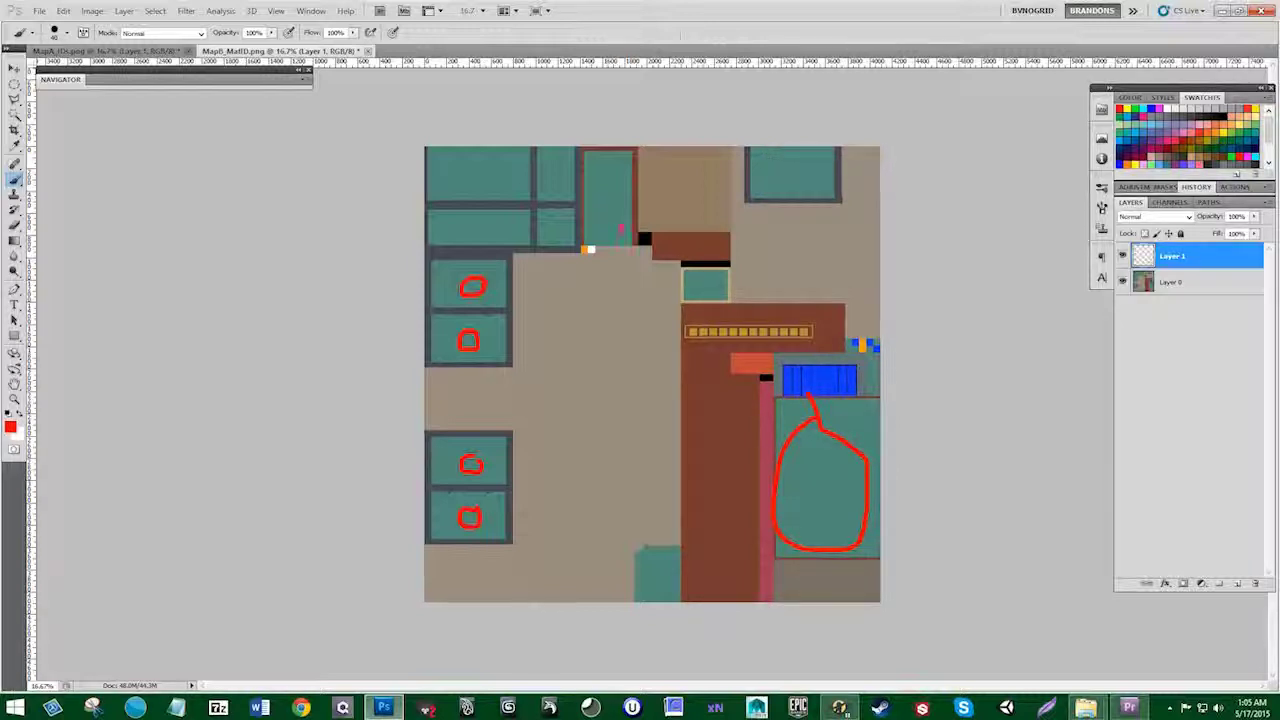
Mark in red the tall door glass and the four window panes beside it on MapB_MatID.png
{"action": "mouse_move", "coordinate": [620, 229]}
{"action": "left_mouse_down"}
{"action": "mouse_move", "coordinate": [600, 164]}
{"action": "mouse_move", "coordinate": [600, 248]}
{"action": "left_mouse_up"}
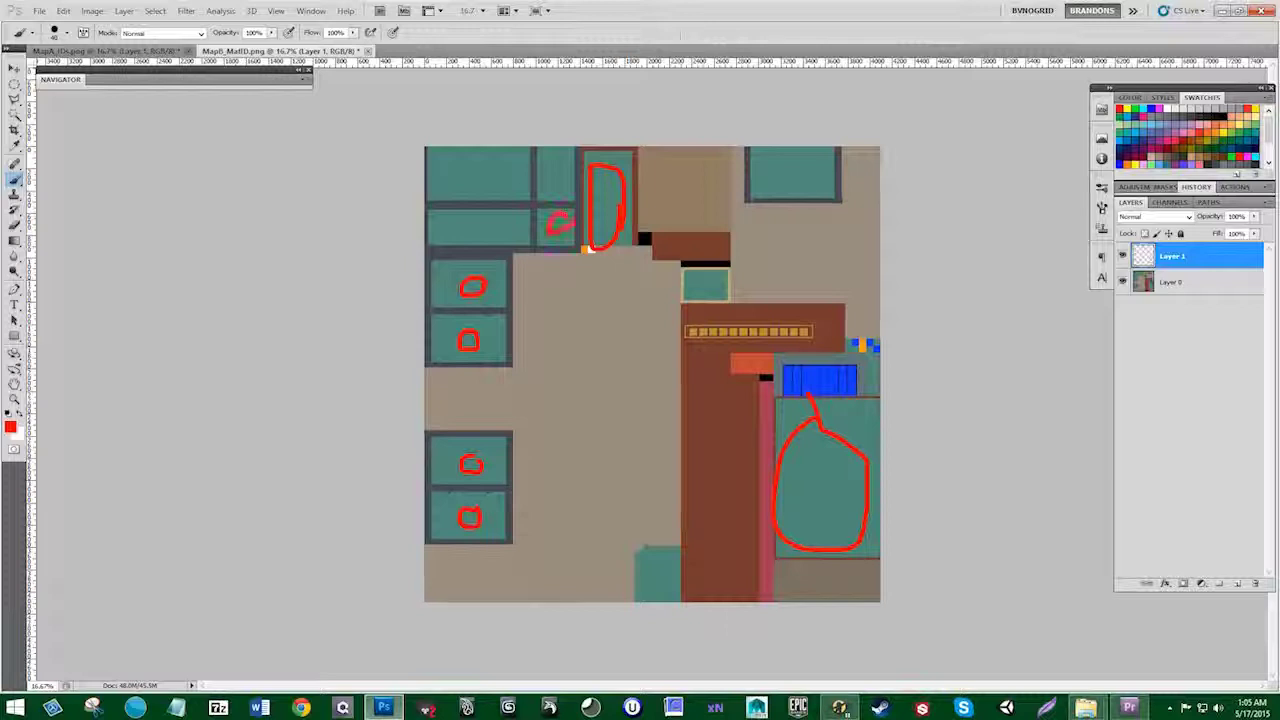
{"action": "mouse_move", "coordinate": [558, 162]}
{"action": "left_mouse_down"}
{"action": "mouse_move", "coordinate": [550, 178]}
{"action": "mouse_move", "coordinate": [487, 173]}
{"action": "left_mouse_up"}
{"action": "left_click_drag", "start_coordinate": [474, 231], "coordinate": [480, 228]}
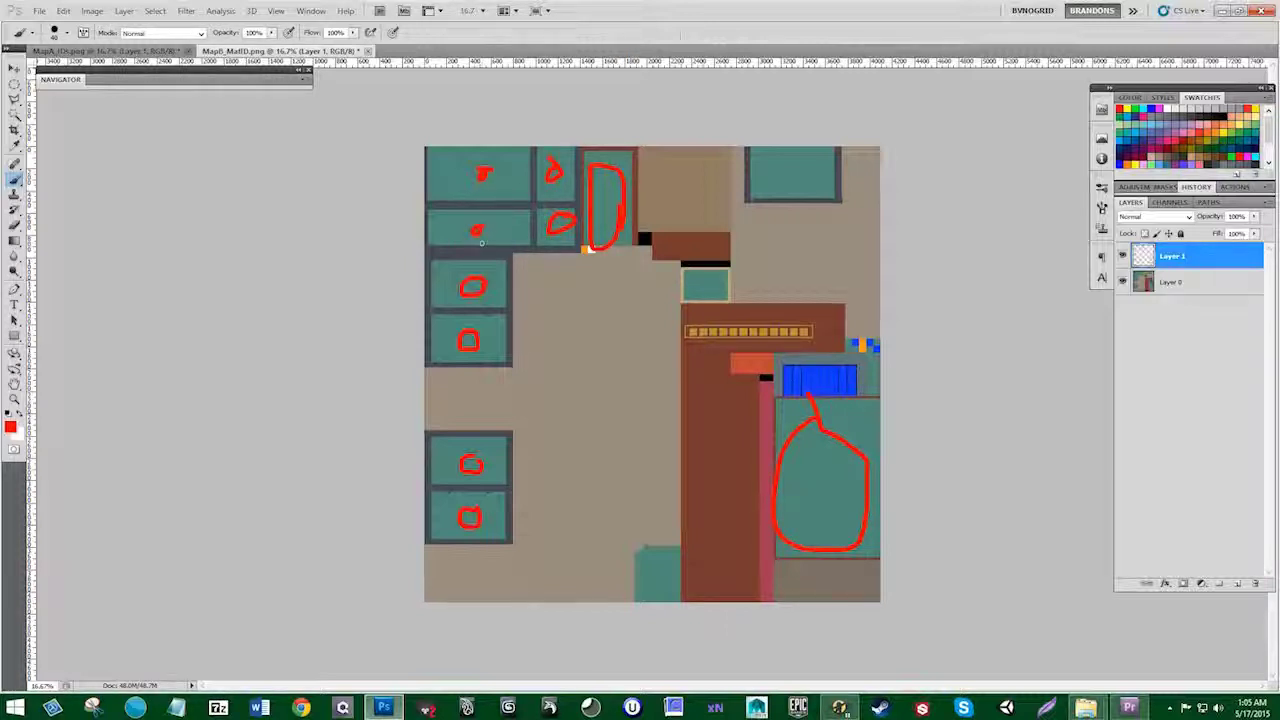